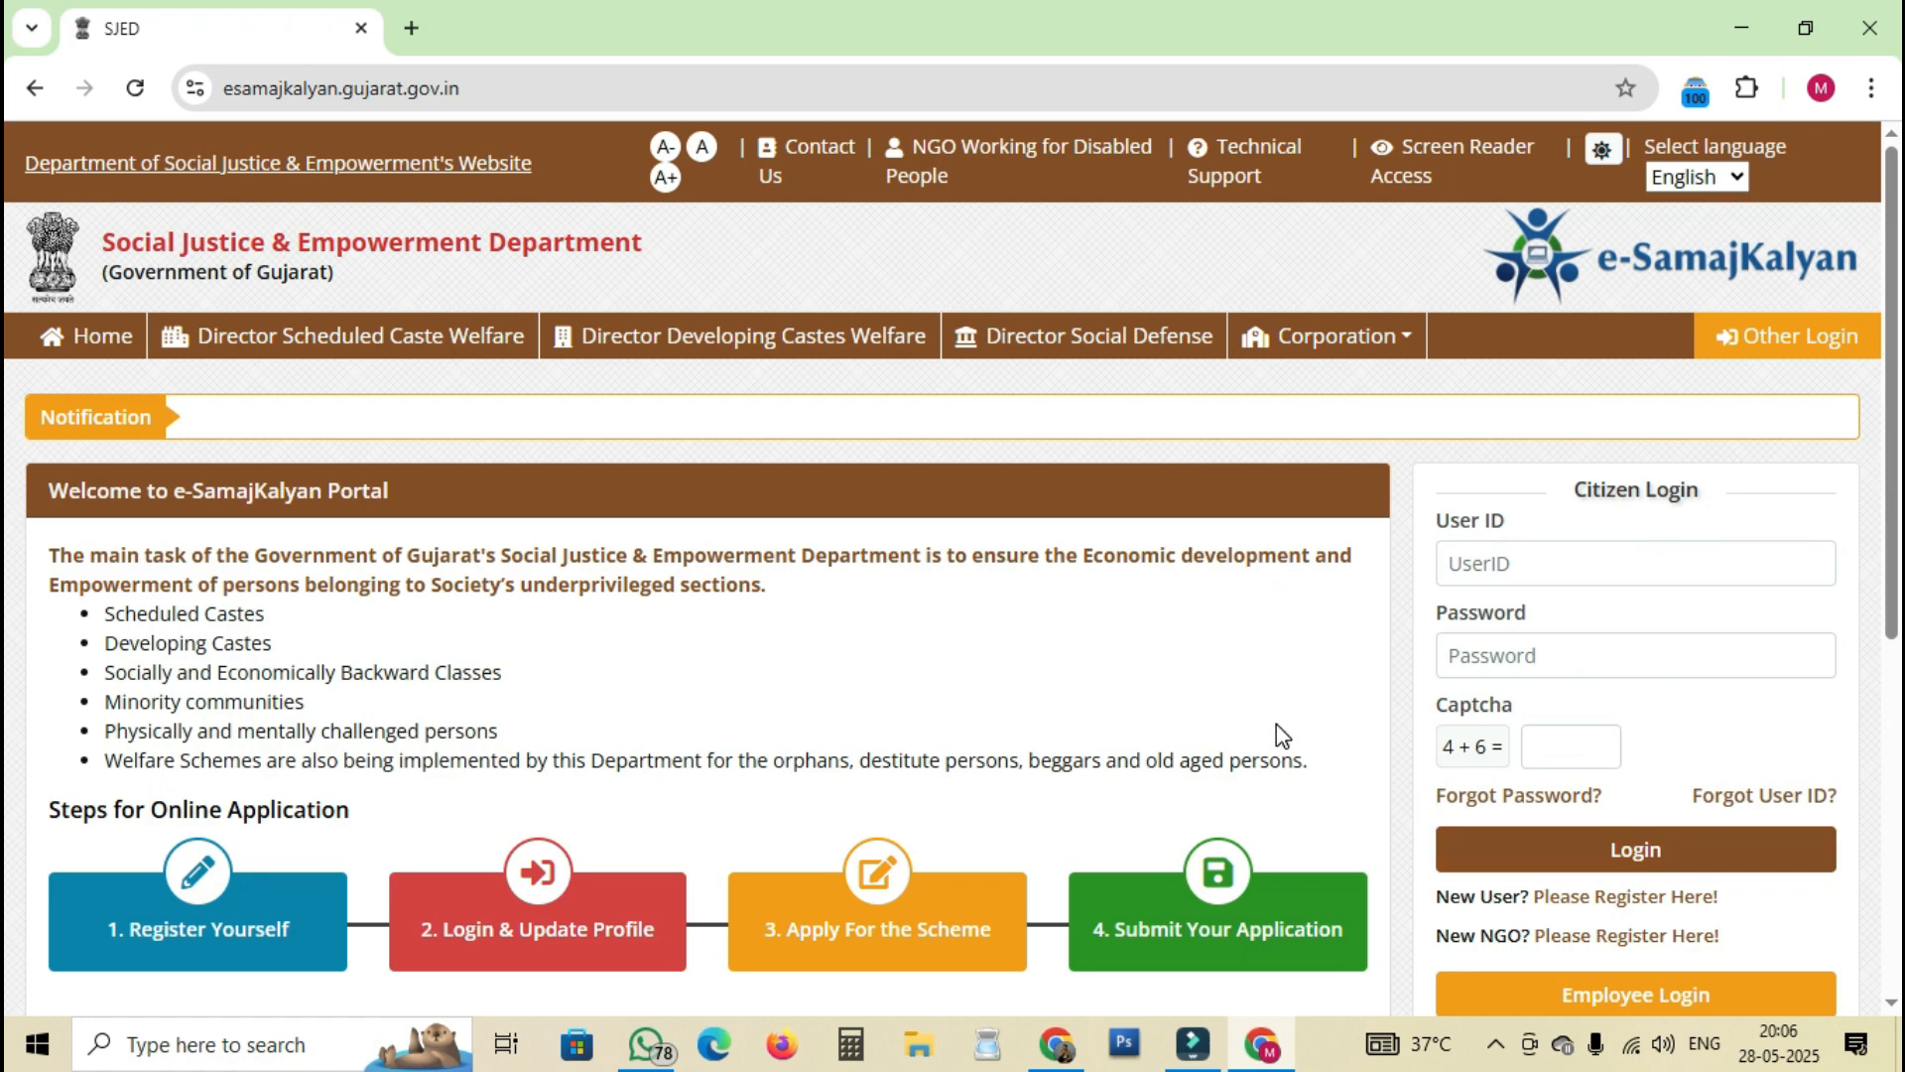
- Open the new-user registration form and set the gender to Female
scroll(1276, 723, down, 1)
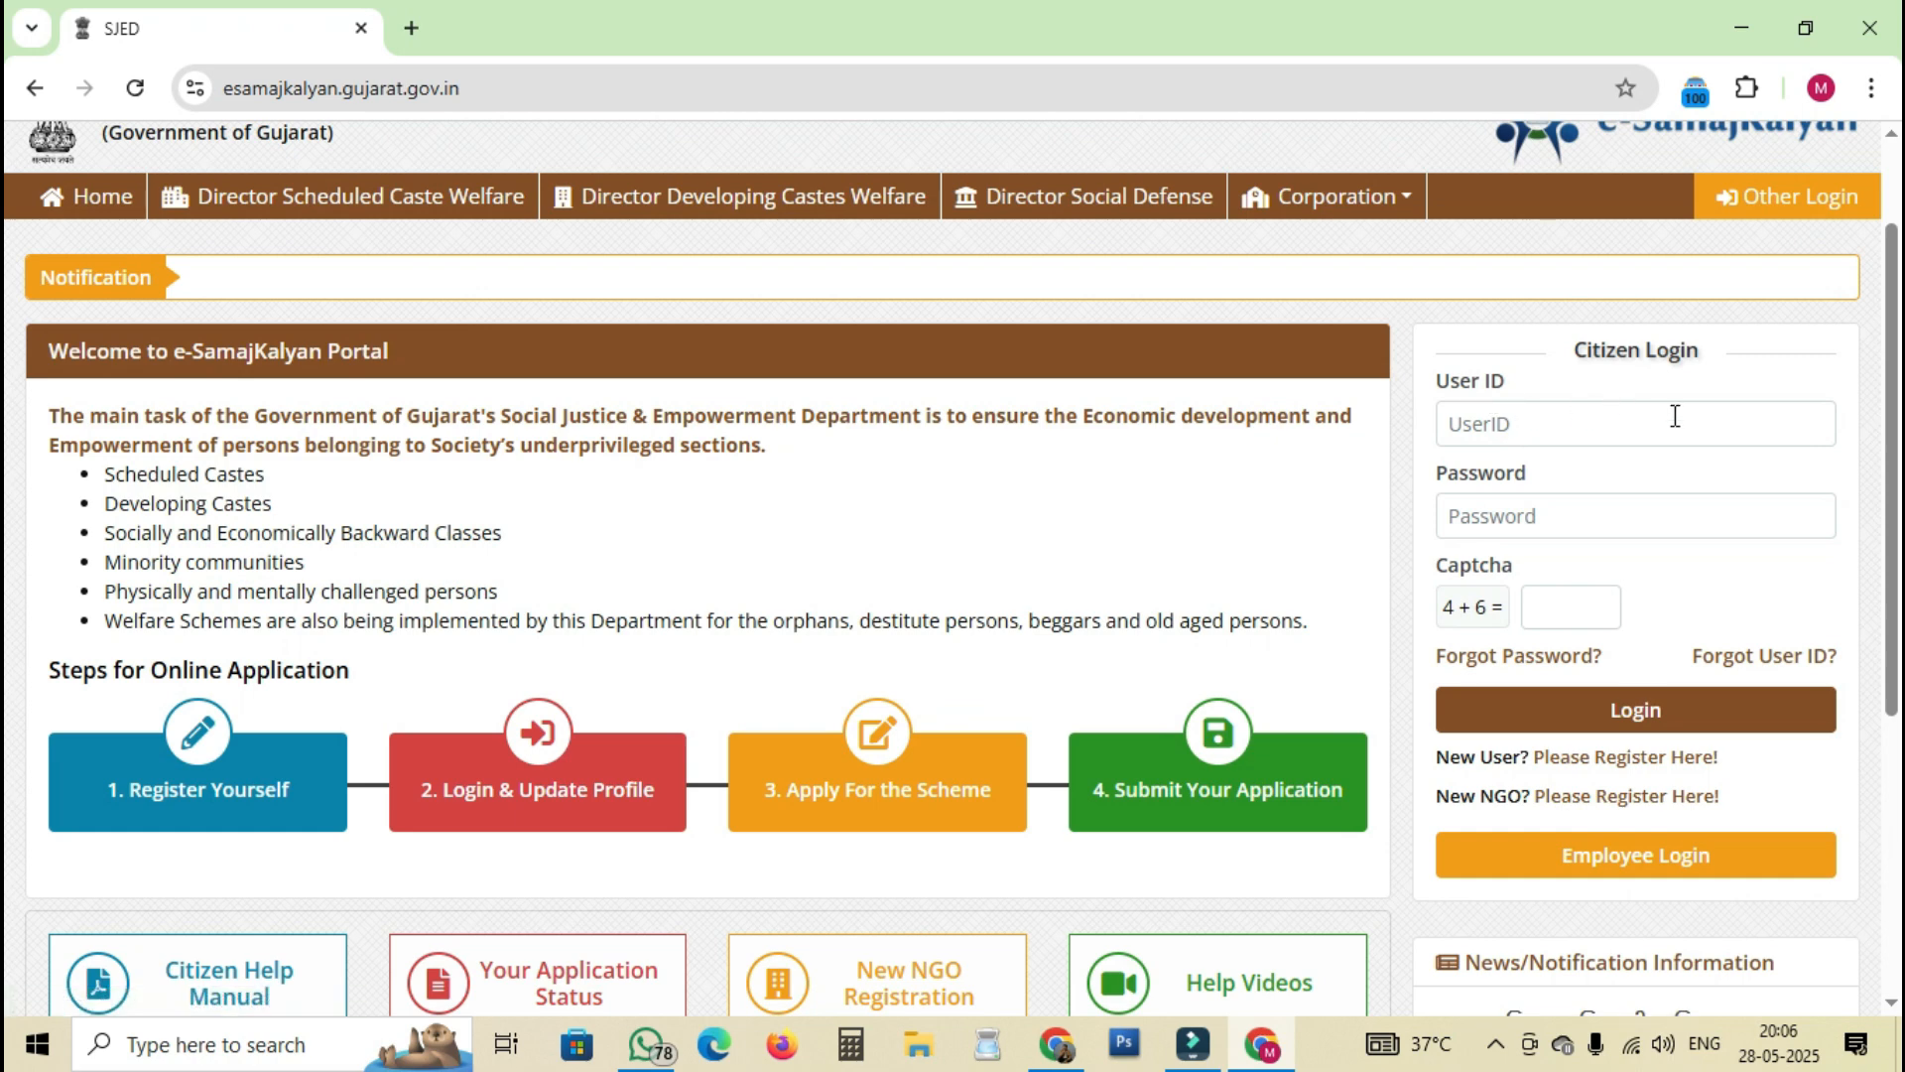
click(1592, 772)
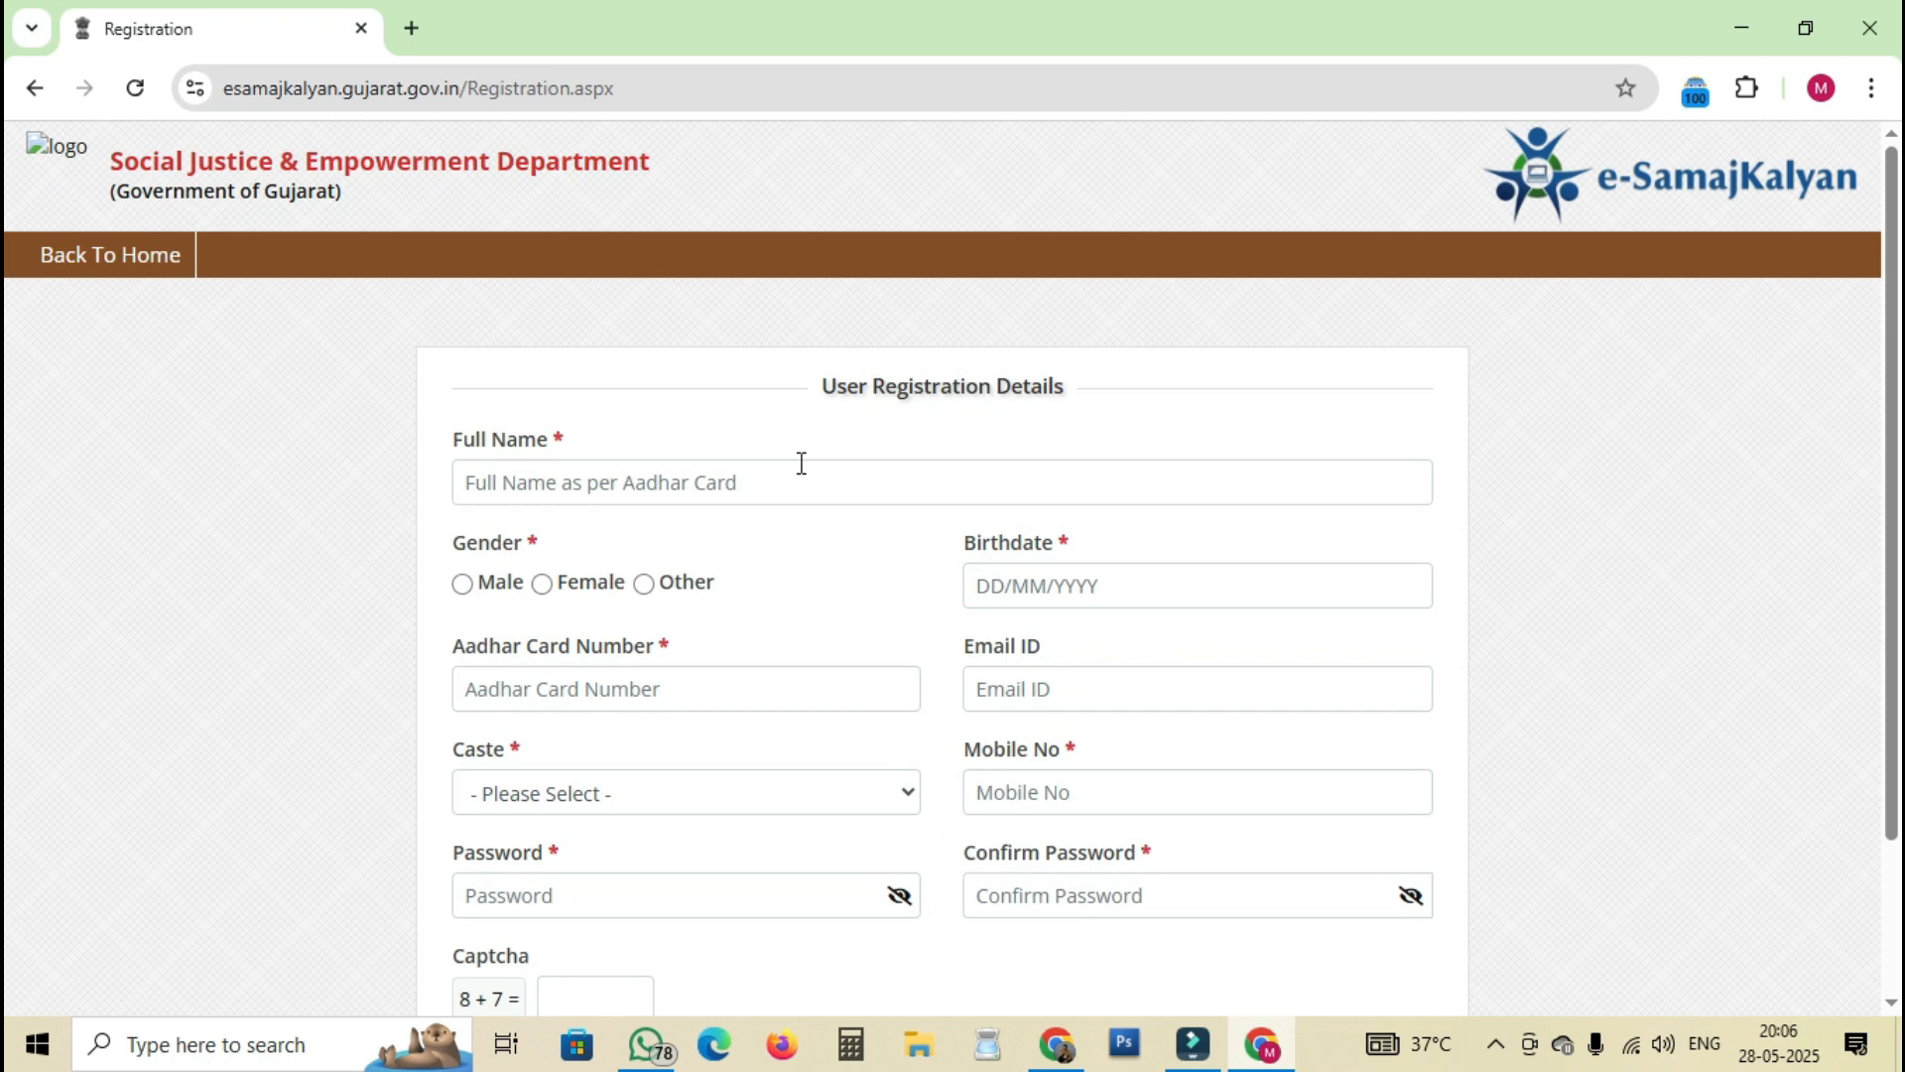
click(582, 484)
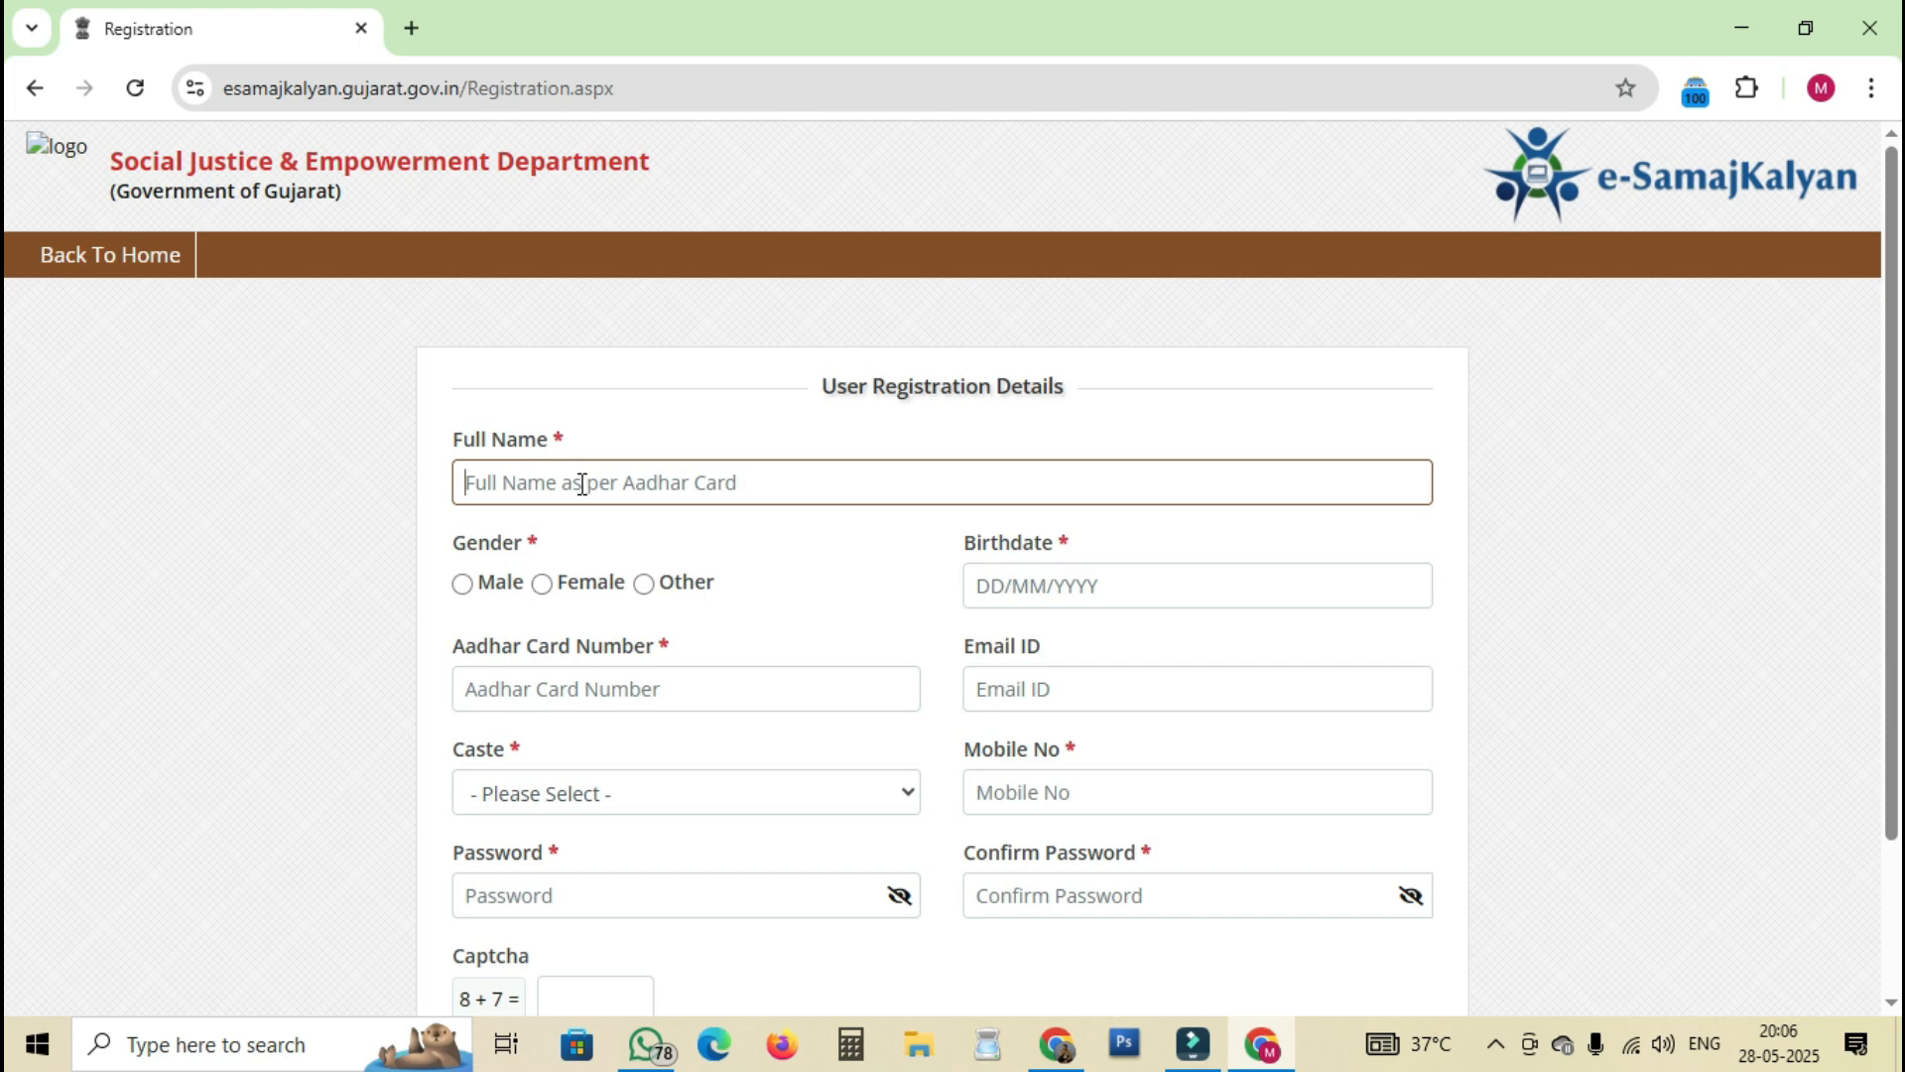
click(473, 552)
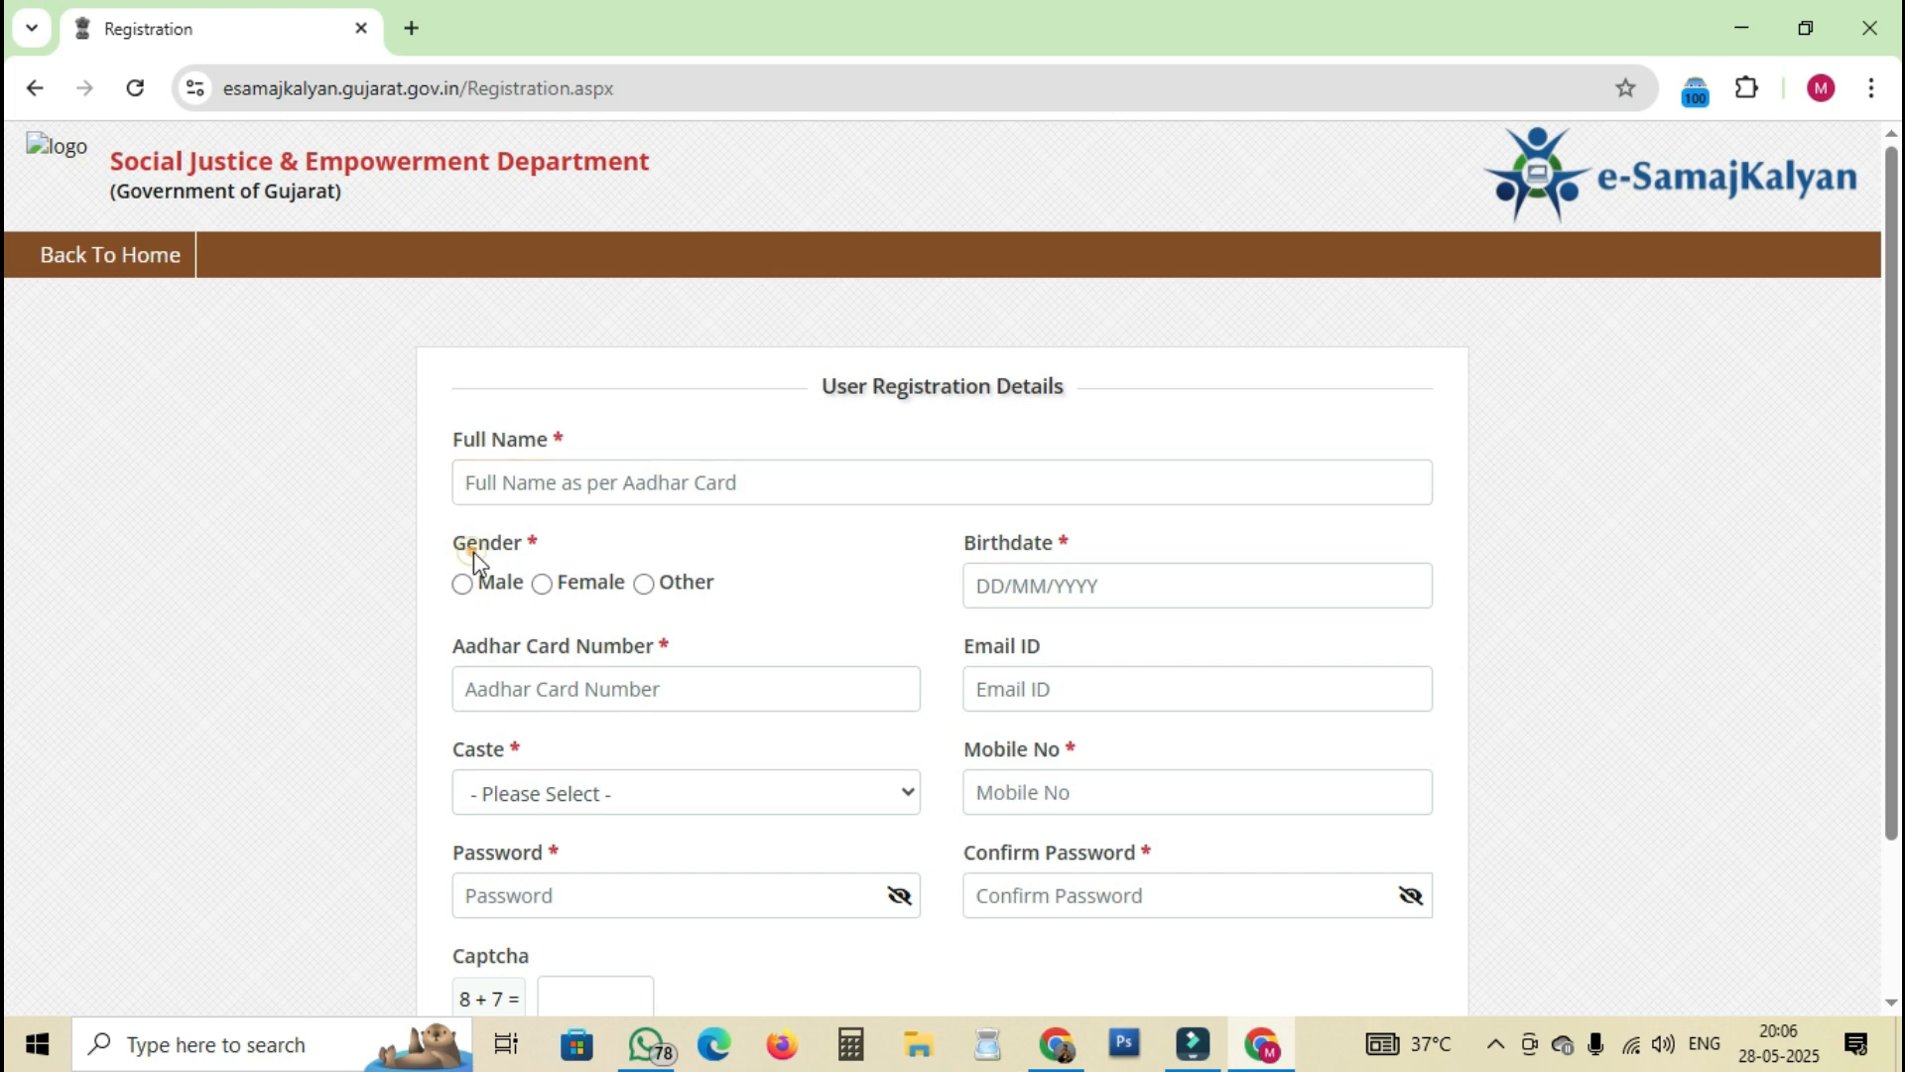
click(580, 588)
- Choose SEBC as the caste category on the registration form
click(1002, 687)
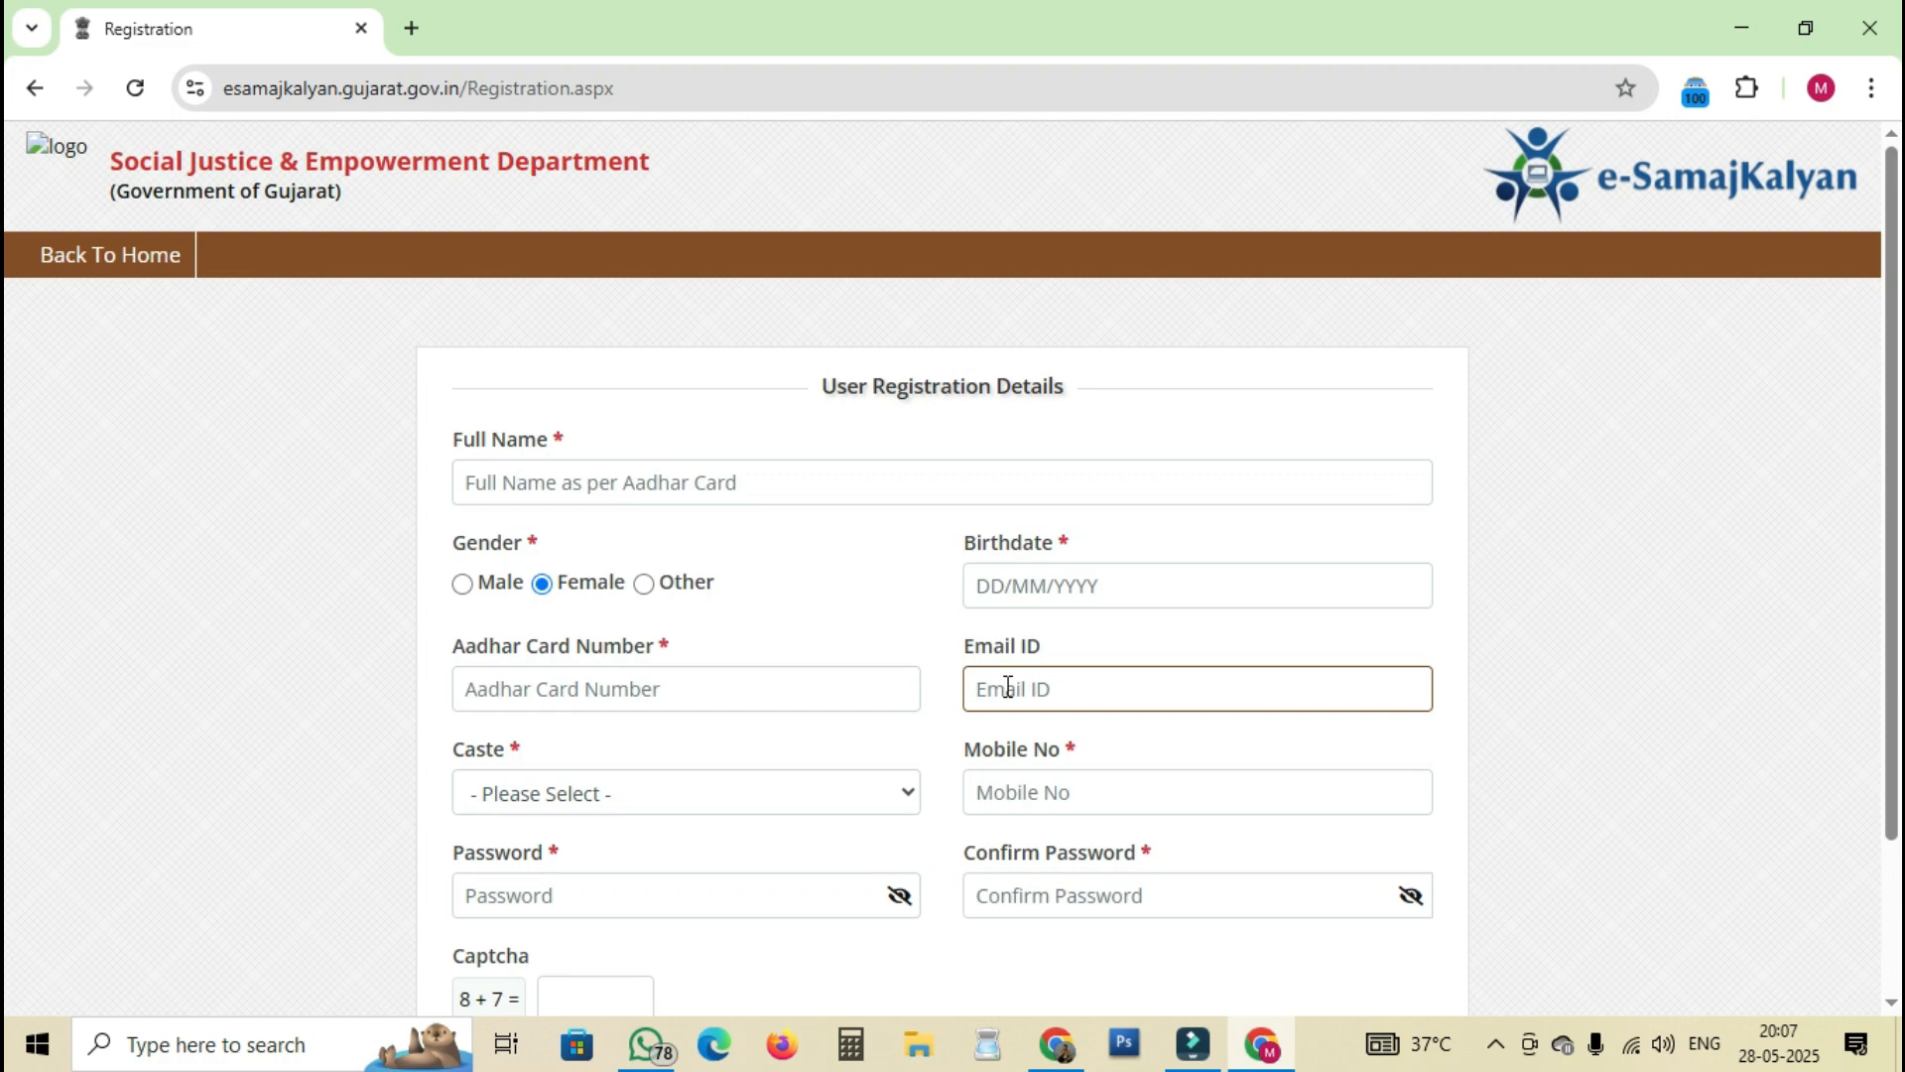
click(724, 793)
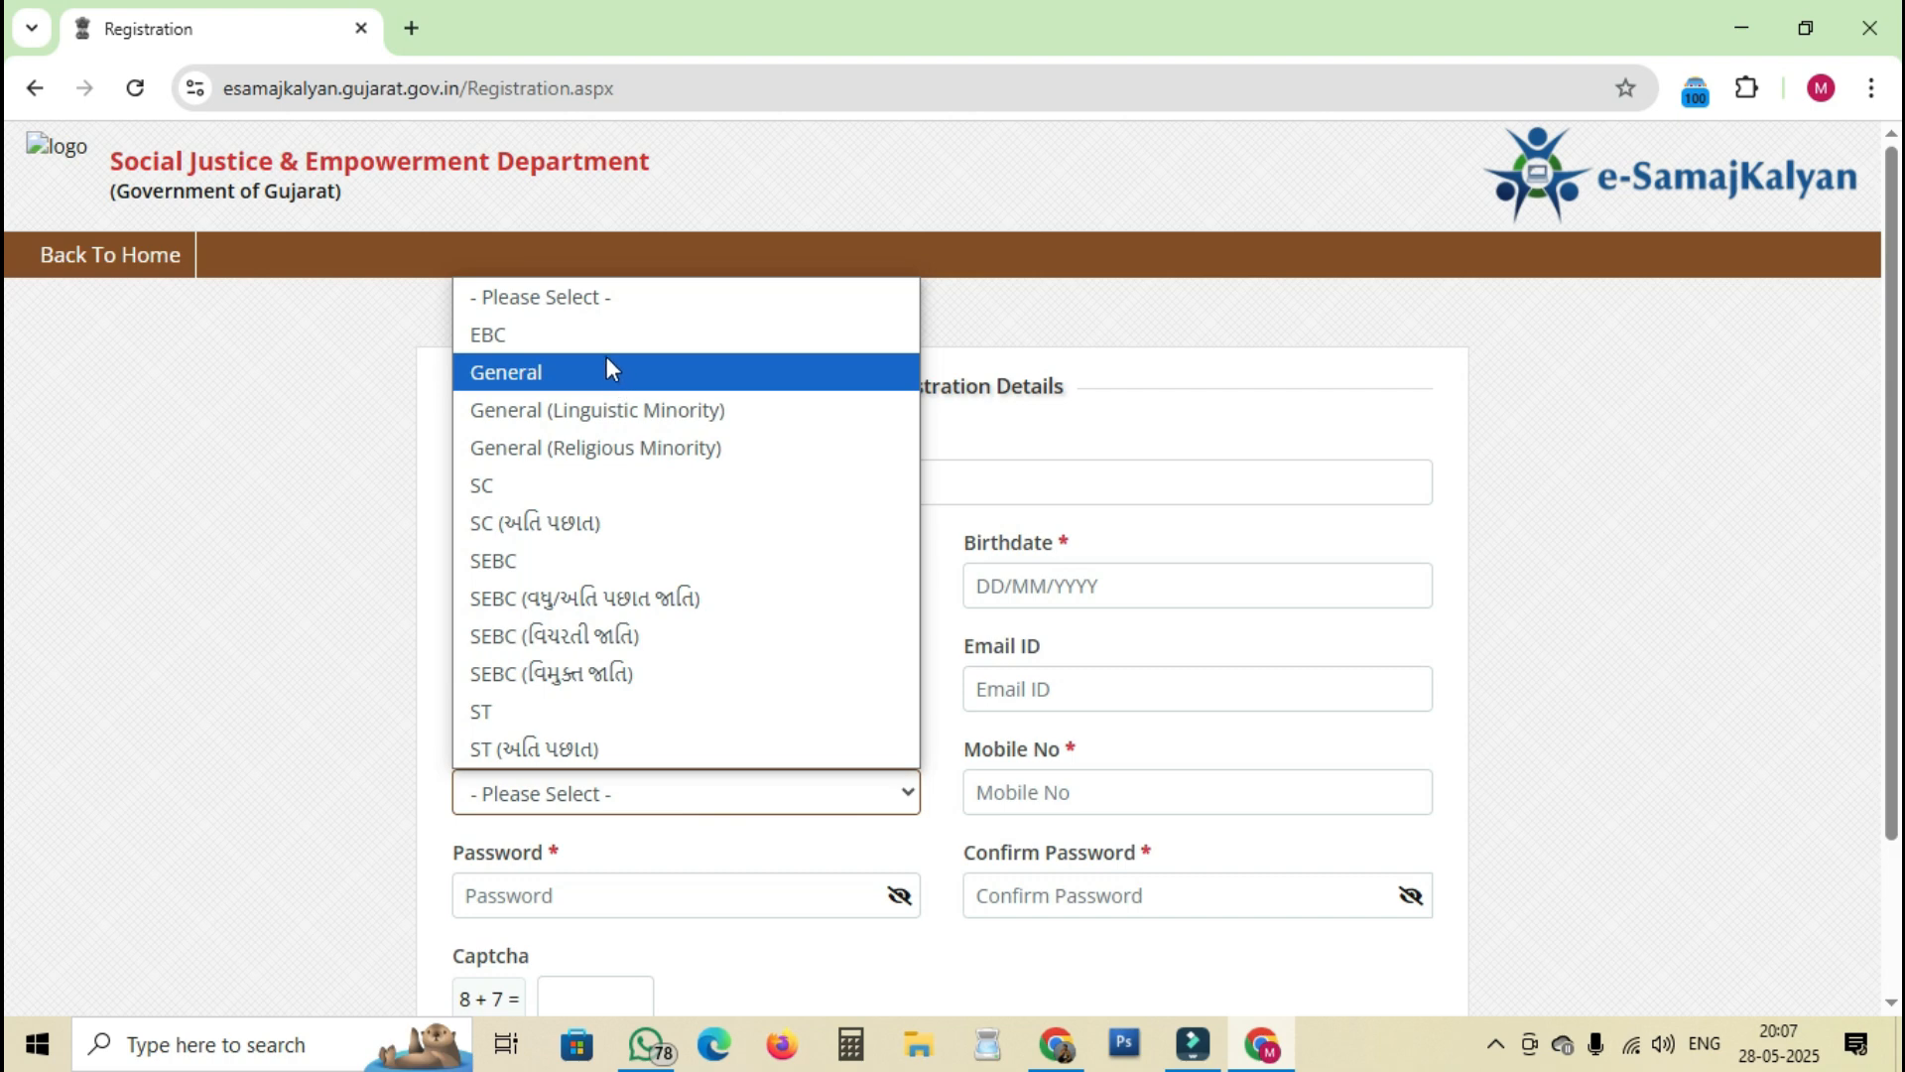
click(584, 561)
click(1009, 791)
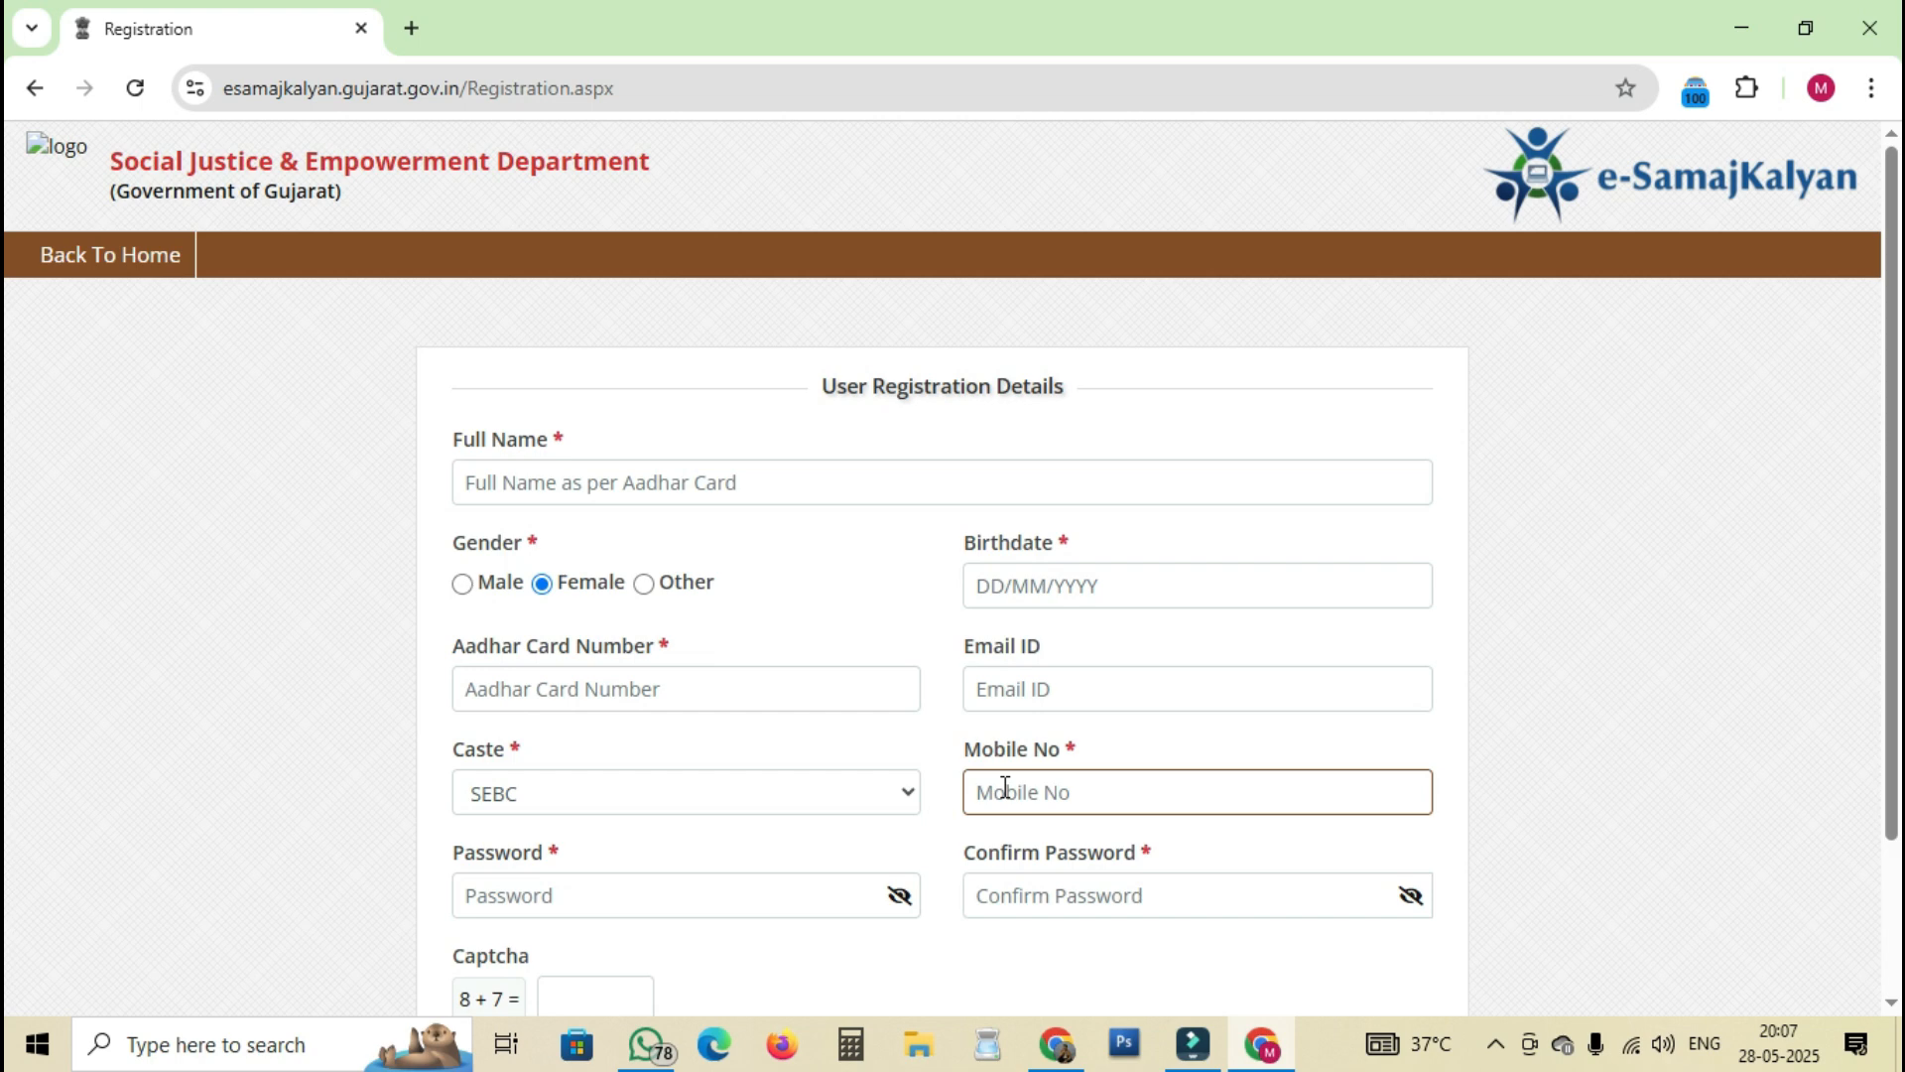
- Finish the registration fields and enter 15 as the captcha answer
scroll(703, 807, down, 2)
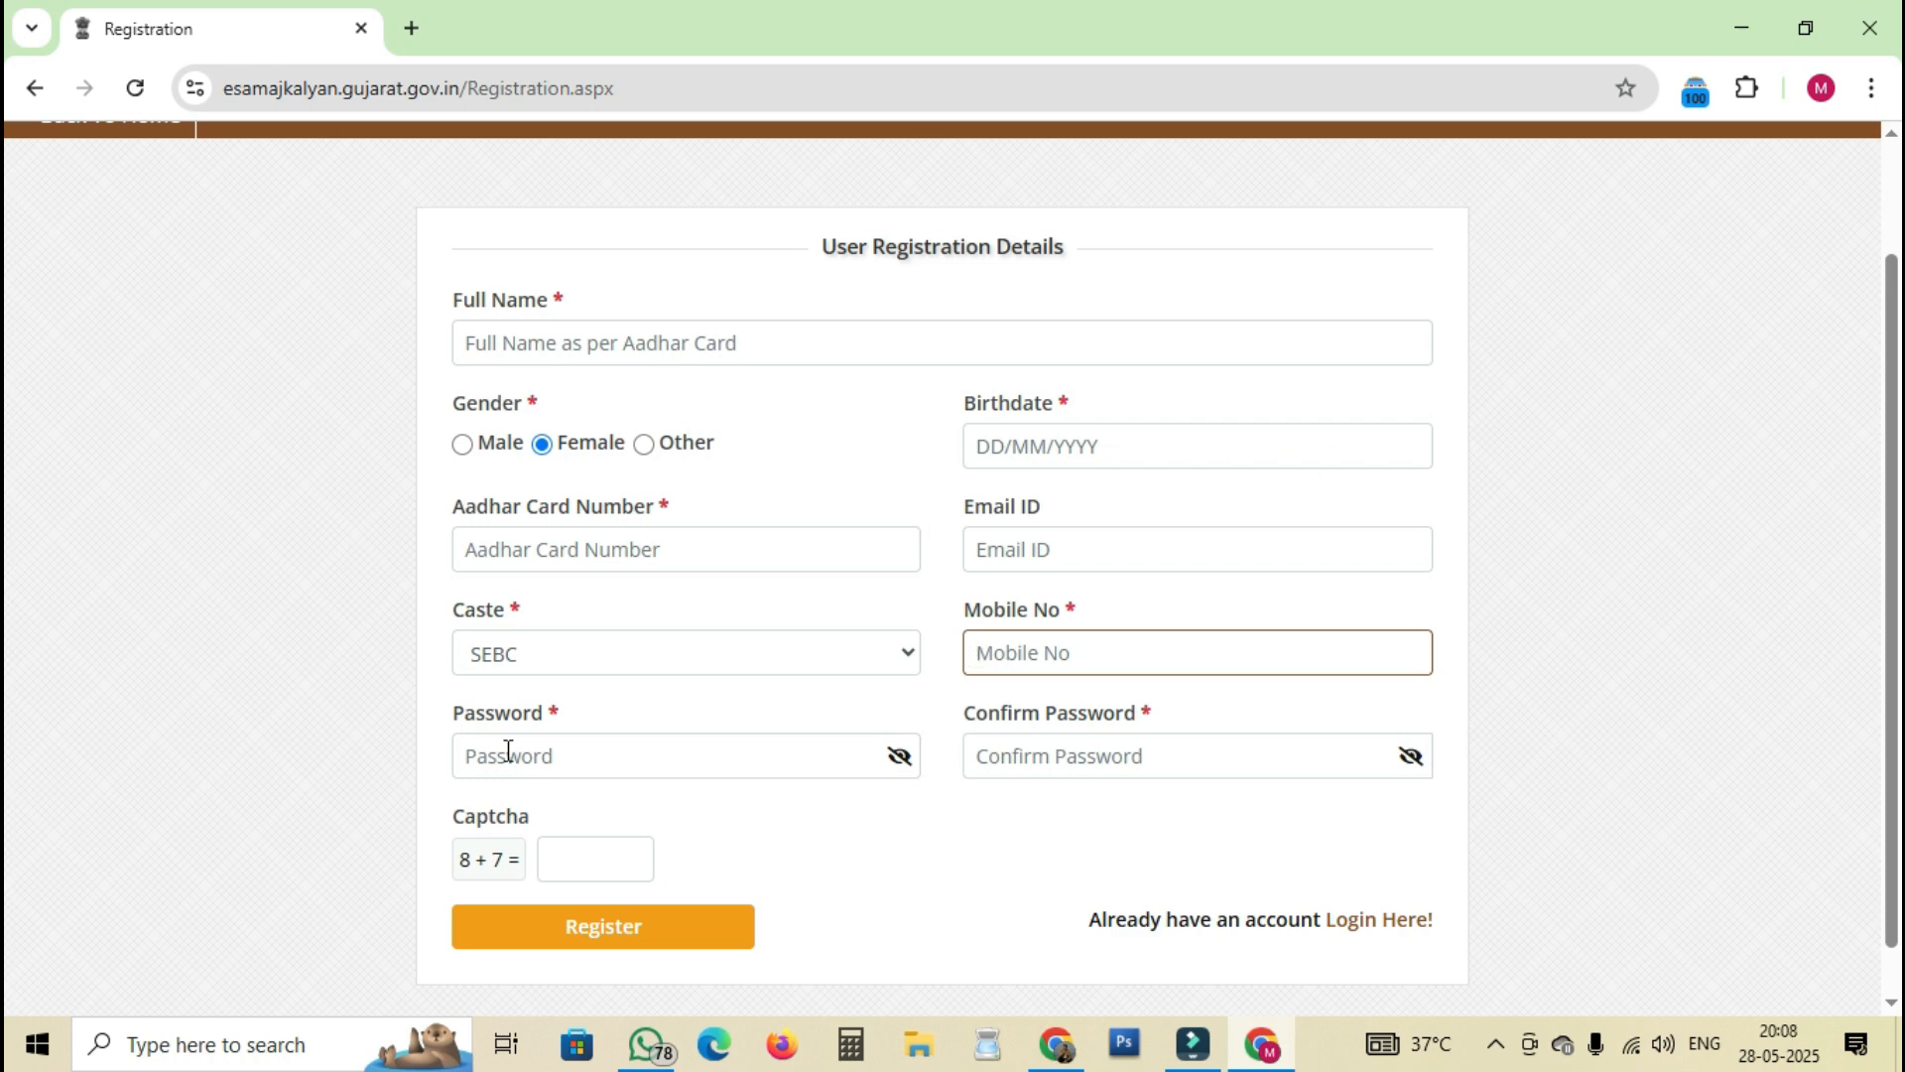
click(572, 859)
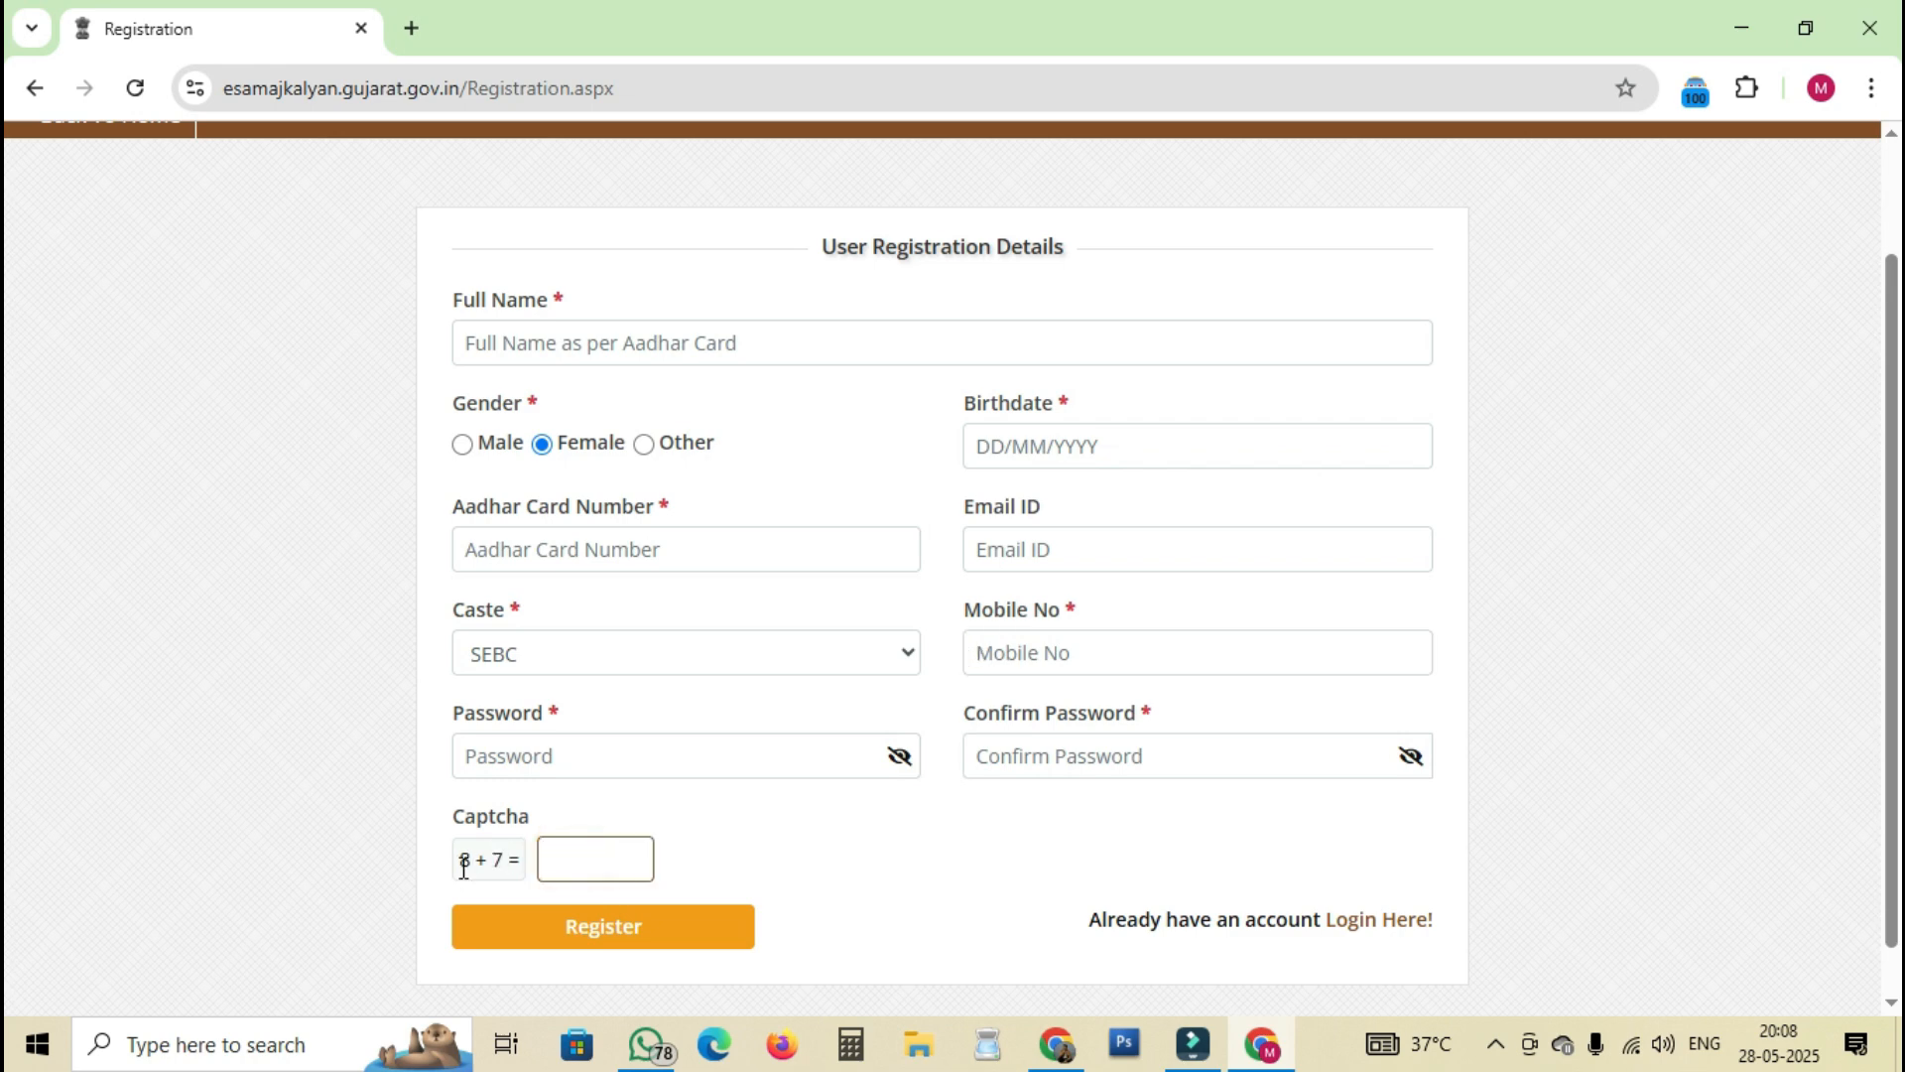
click(585, 864)
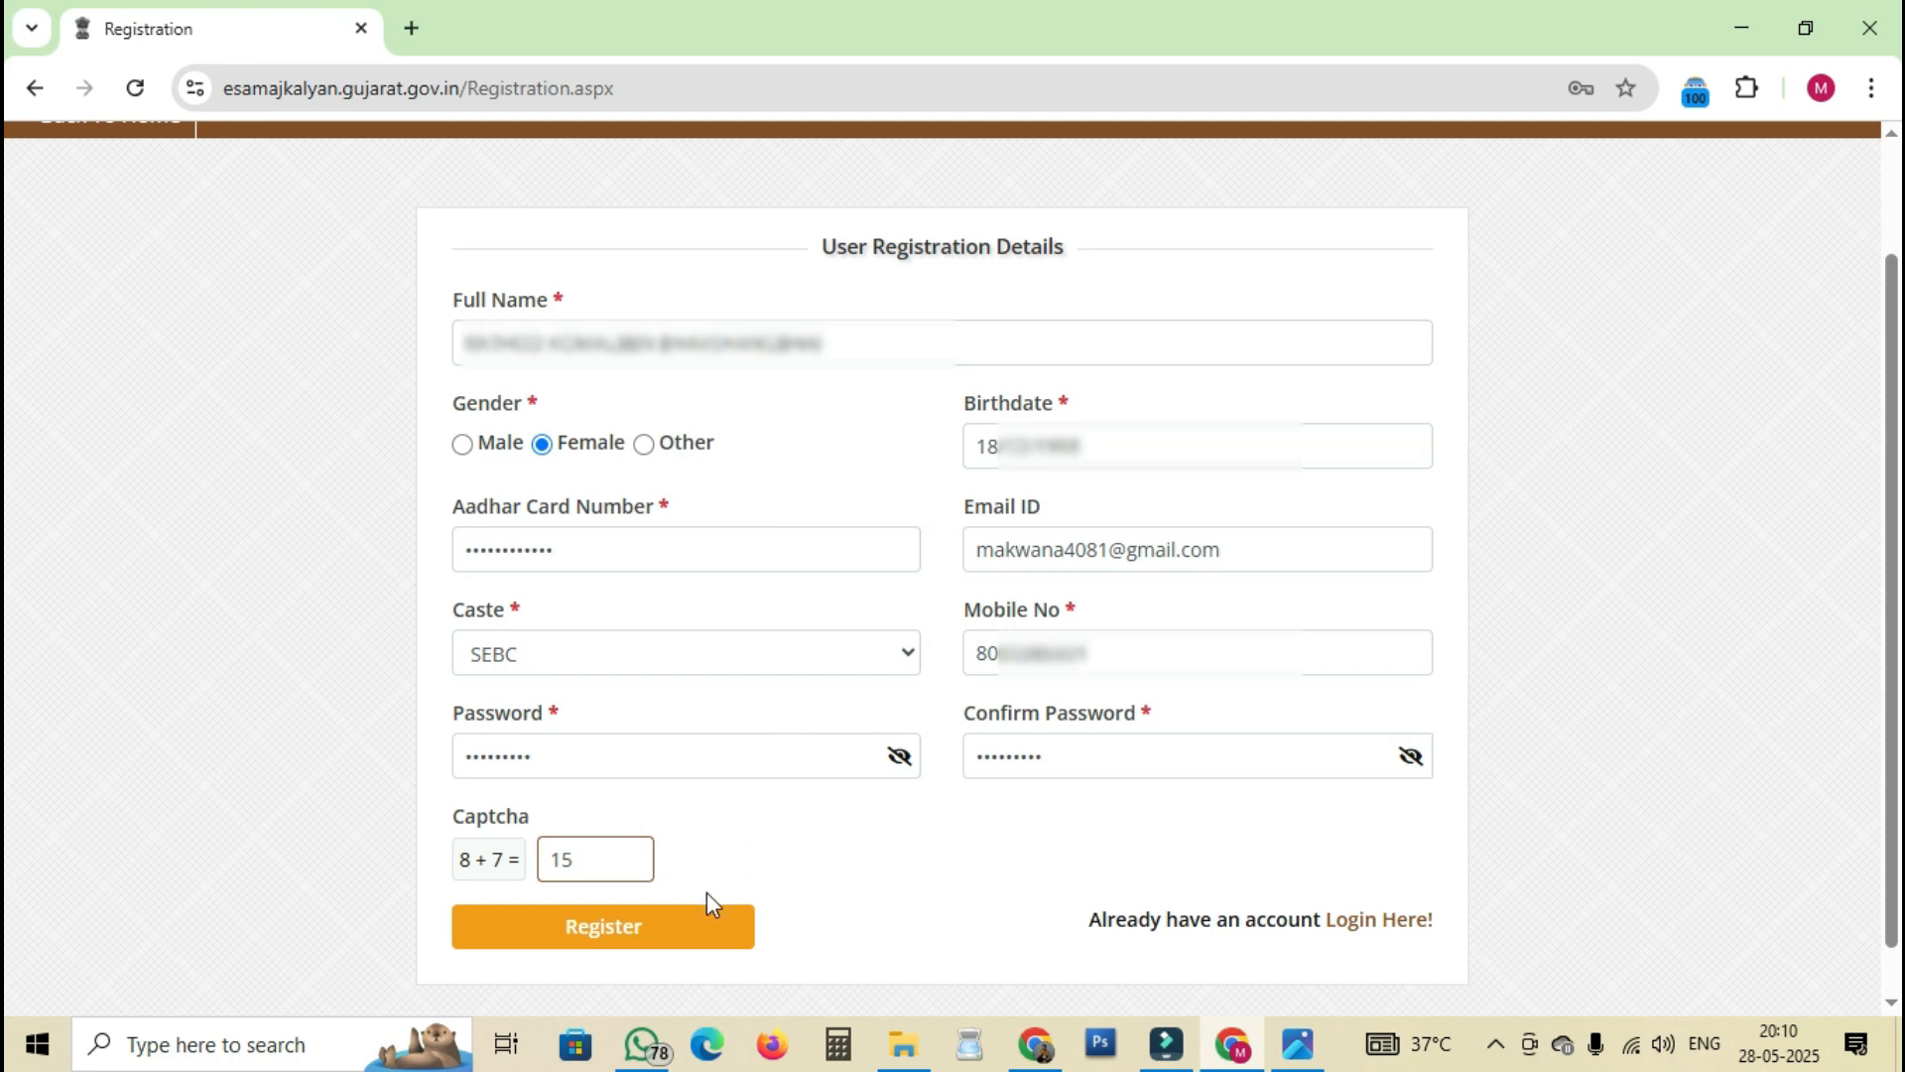
- Submit and confirm the registration, then select the issued login user ID
click(594, 943)
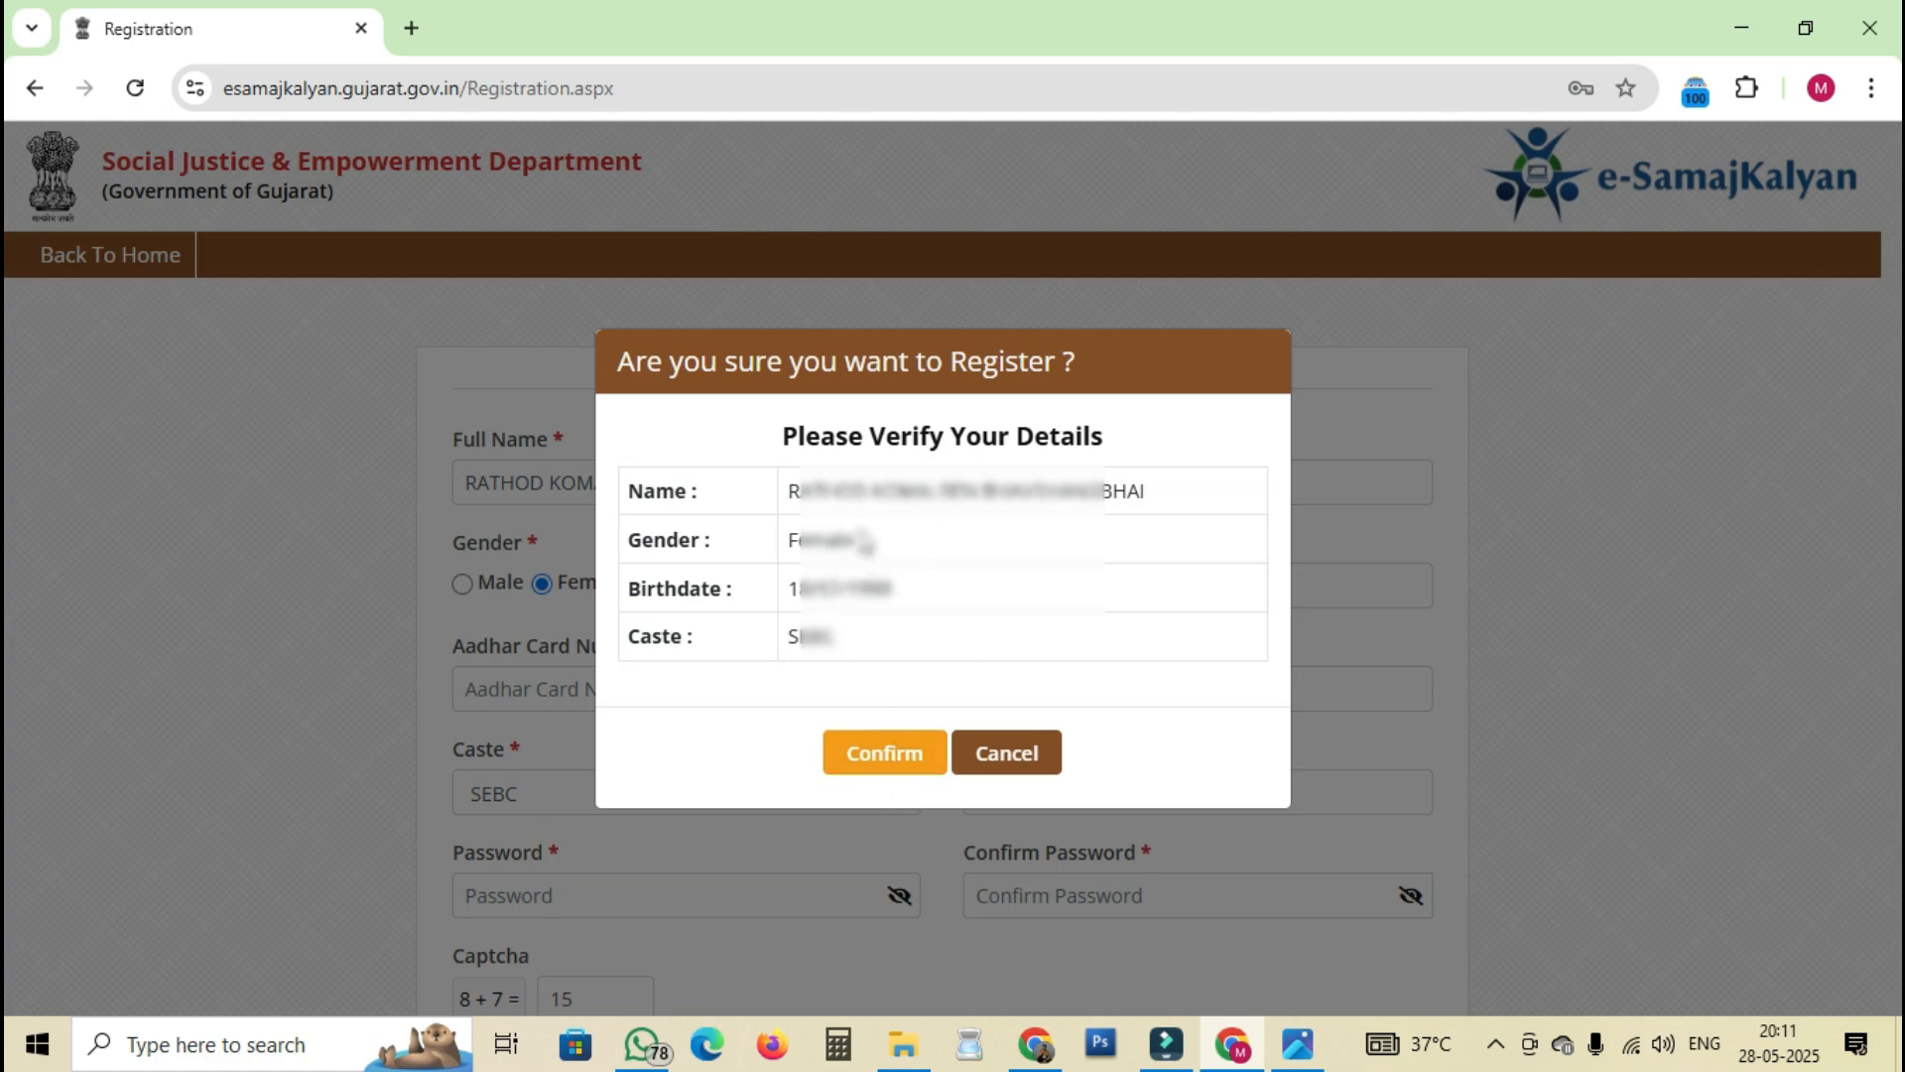
drag(882, 590, 800, 589)
click(843, 591)
click(882, 760)
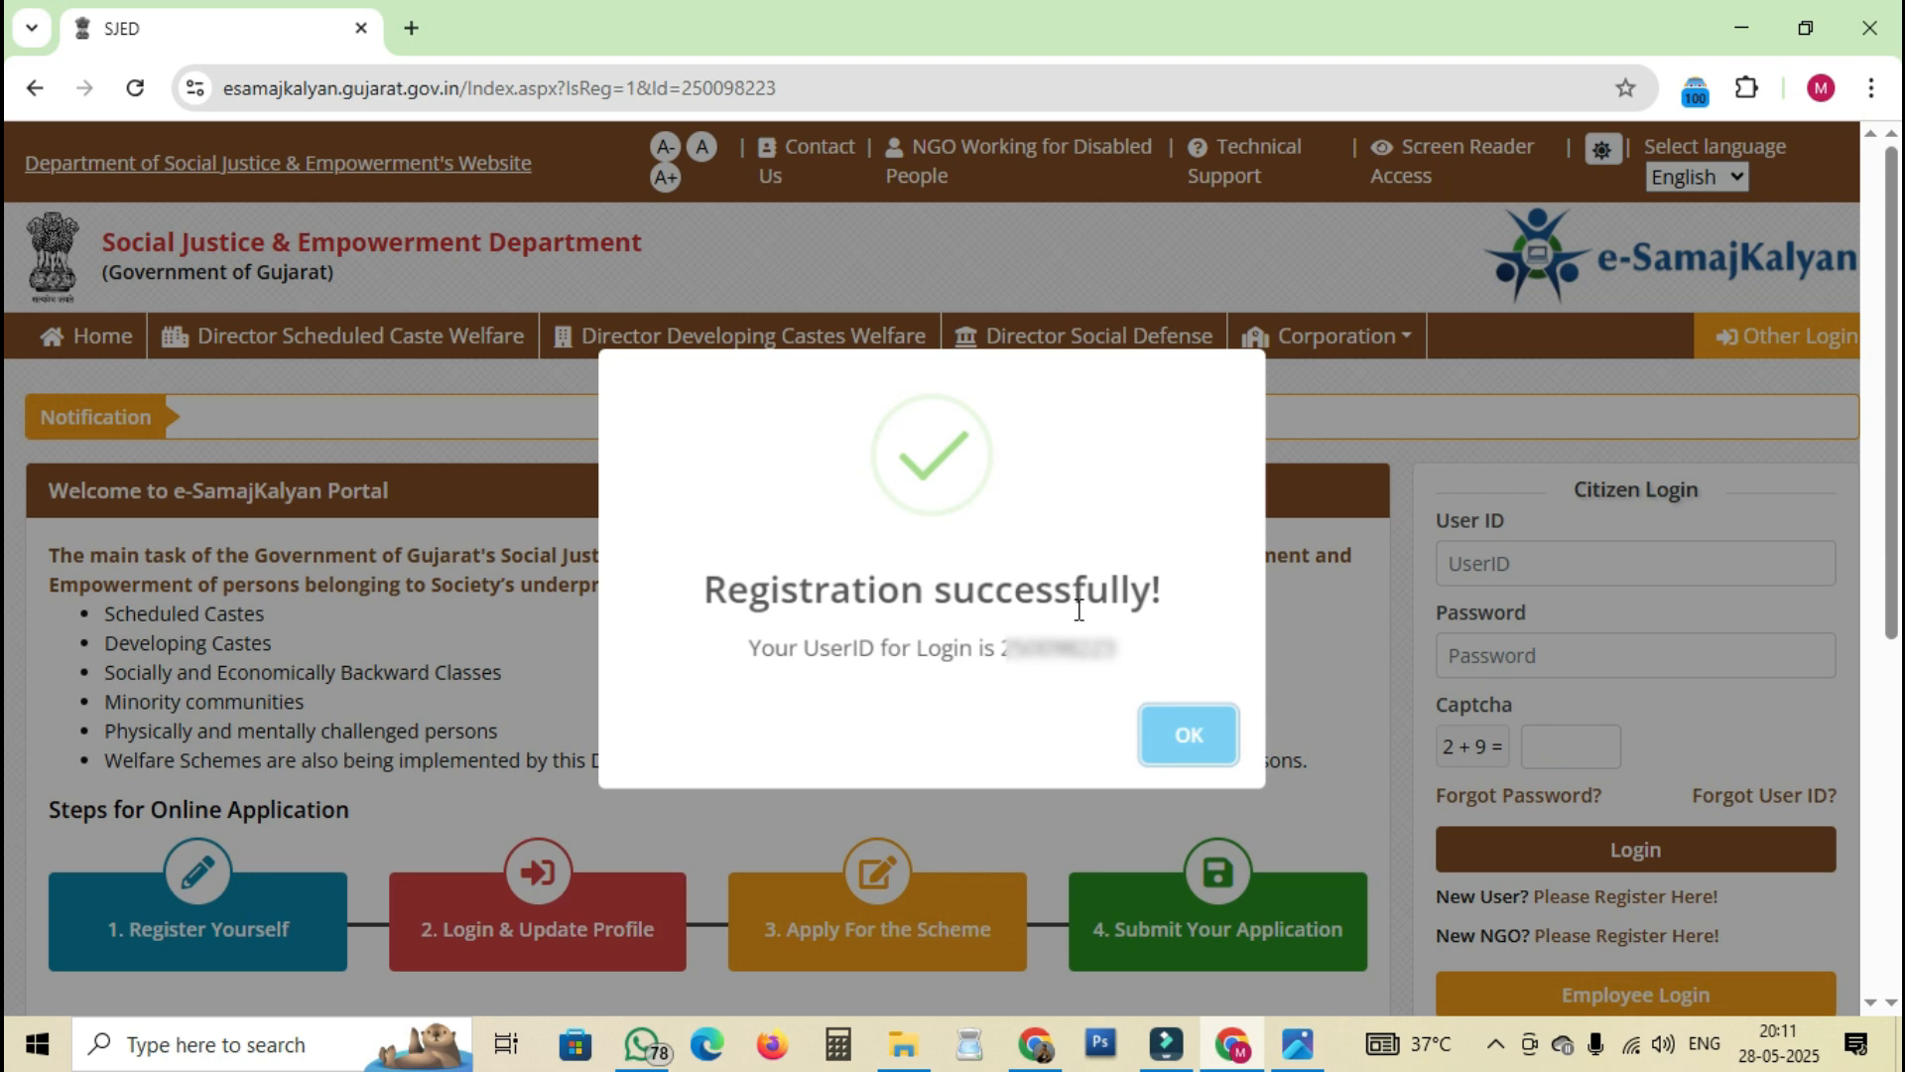
drag(1002, 645, 1116, 647)
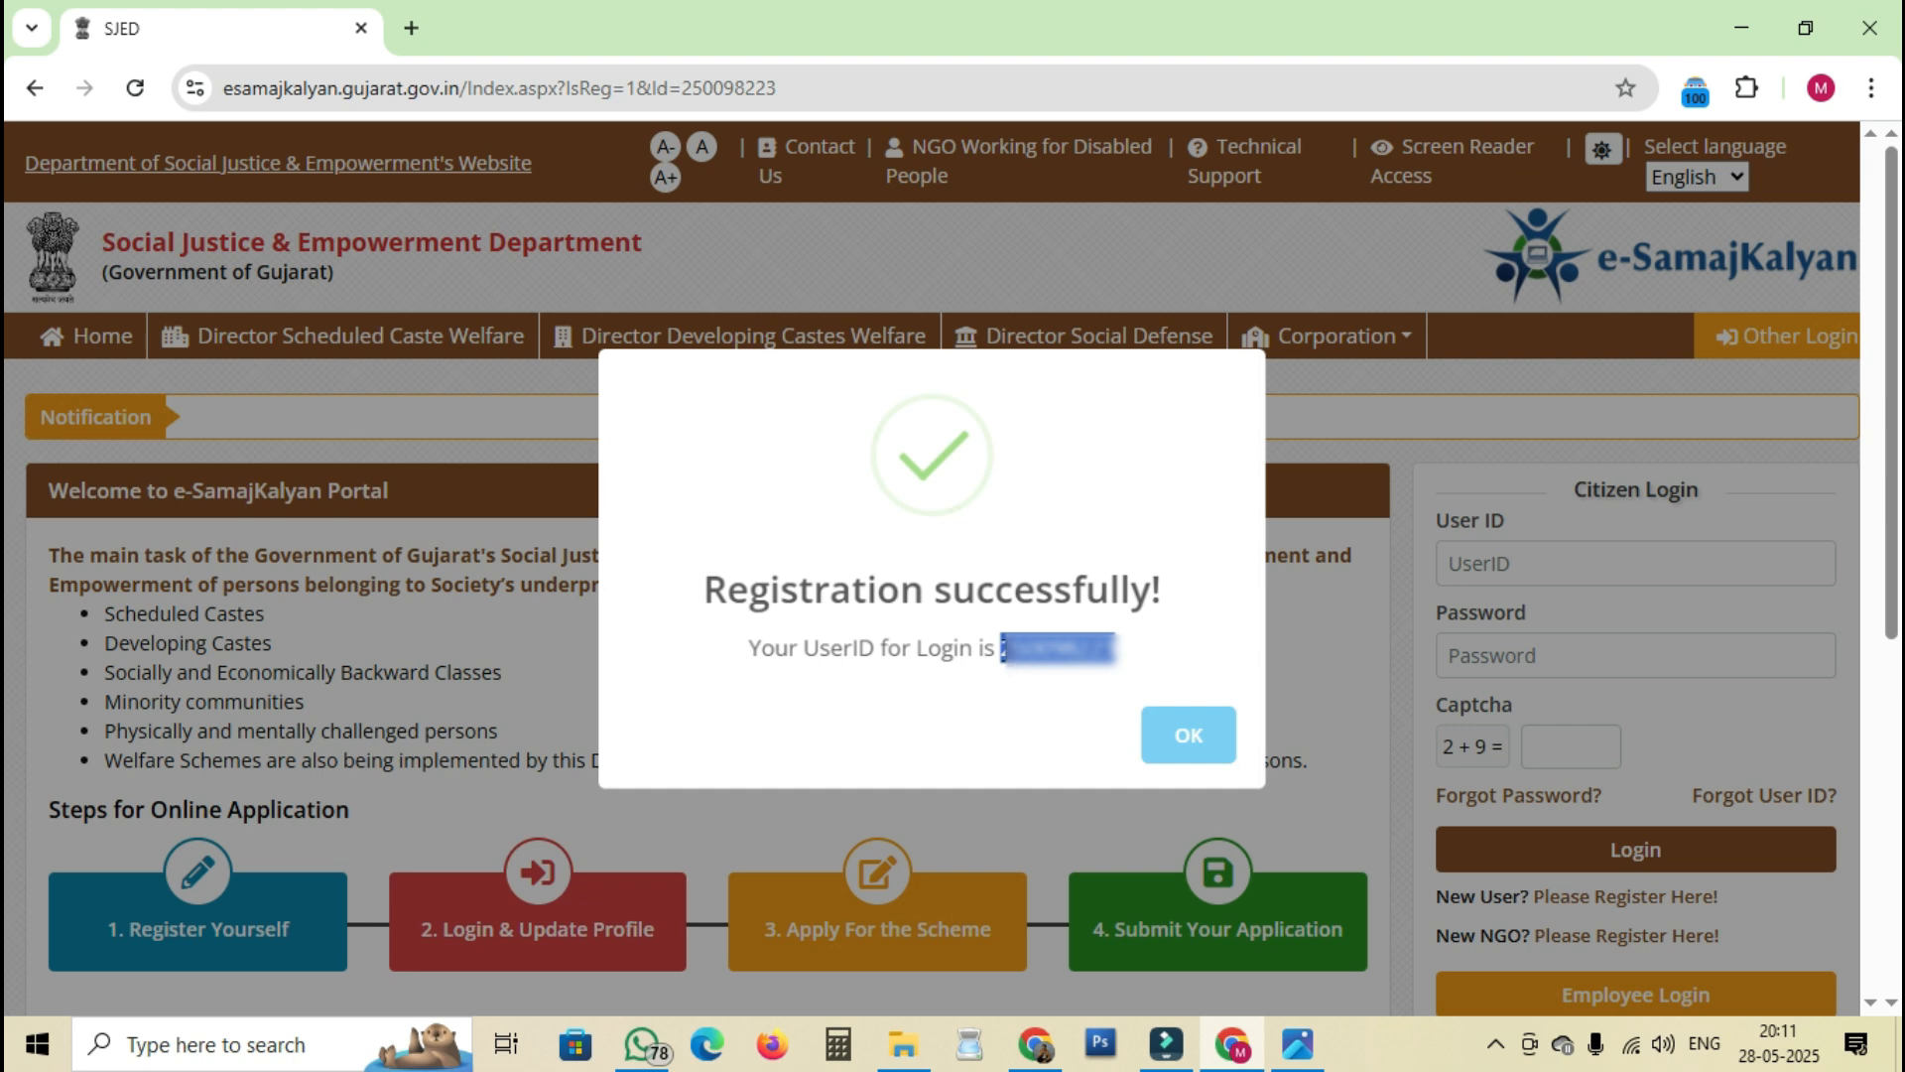
drag(1003, 647, 1119, 645)
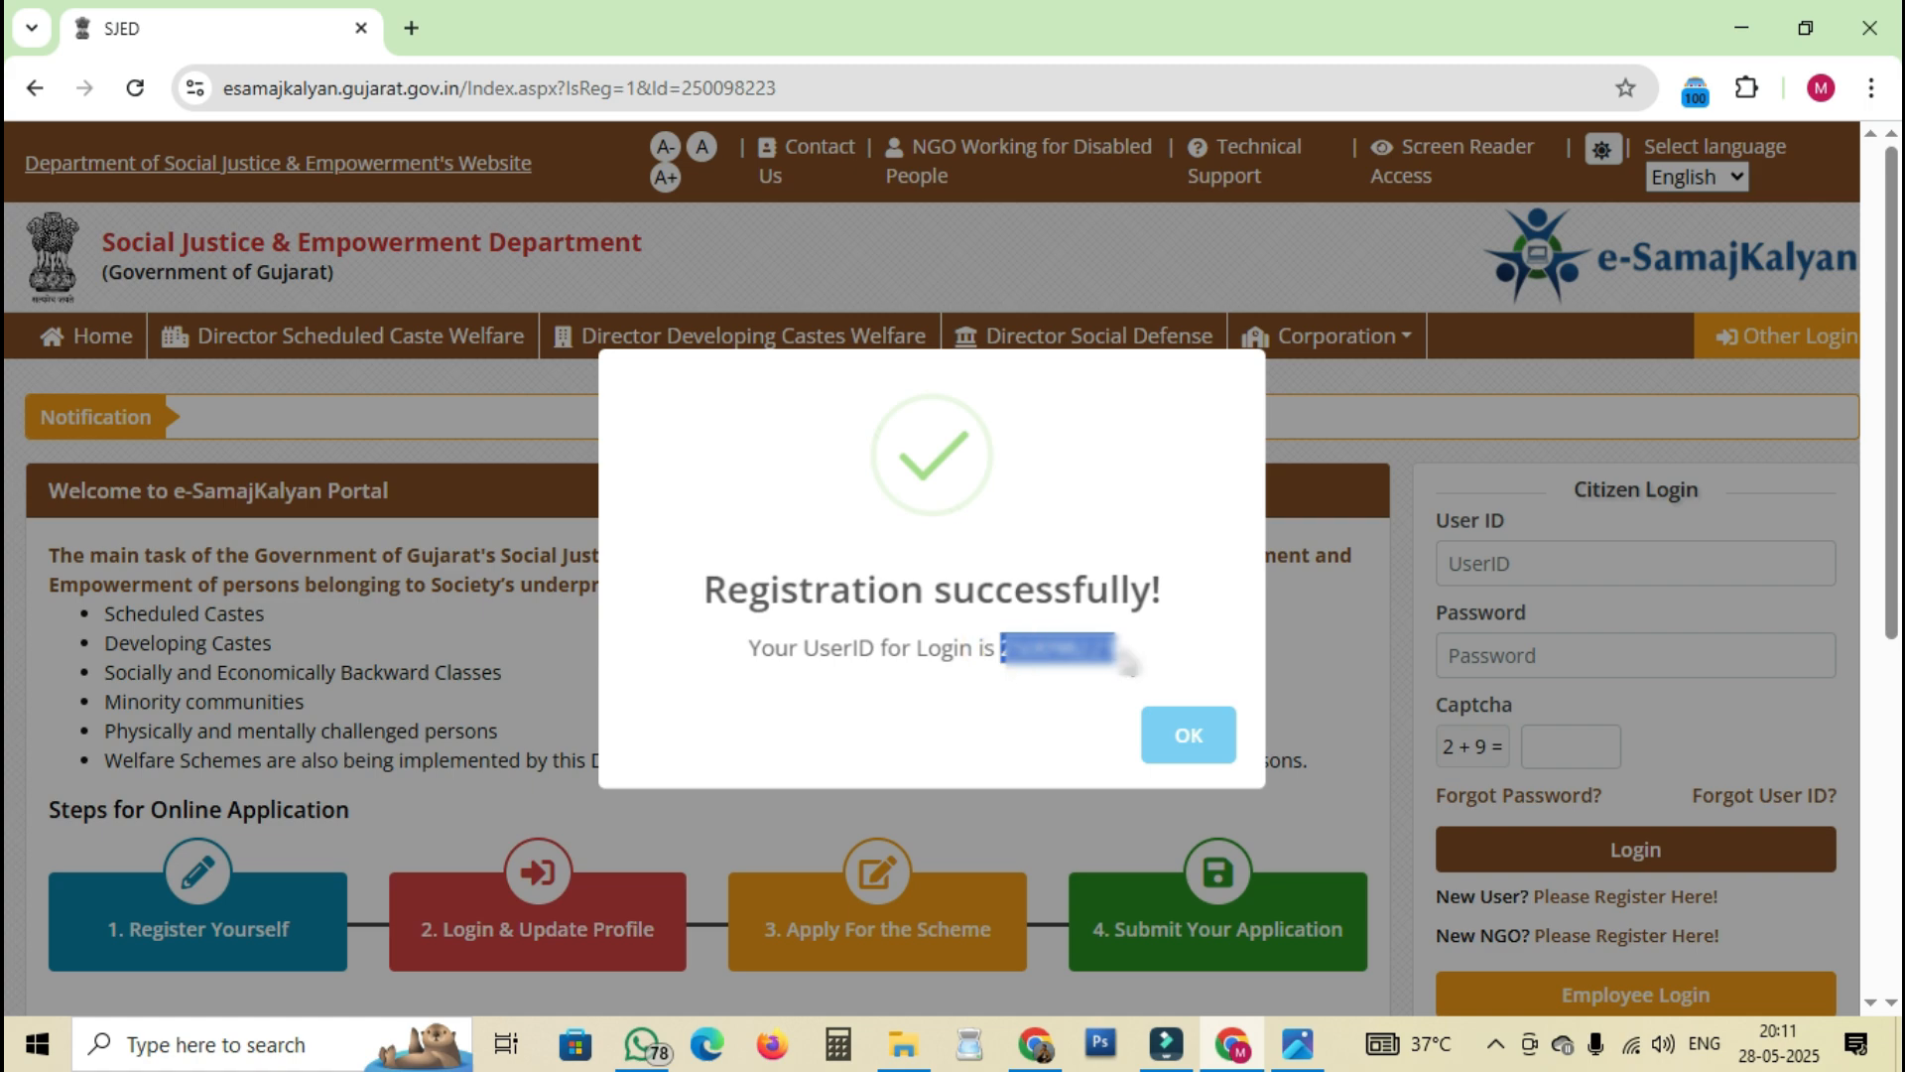
- Log in to Citizen Login with the copied user ID, account password and captcha 11
click(1178, 740)
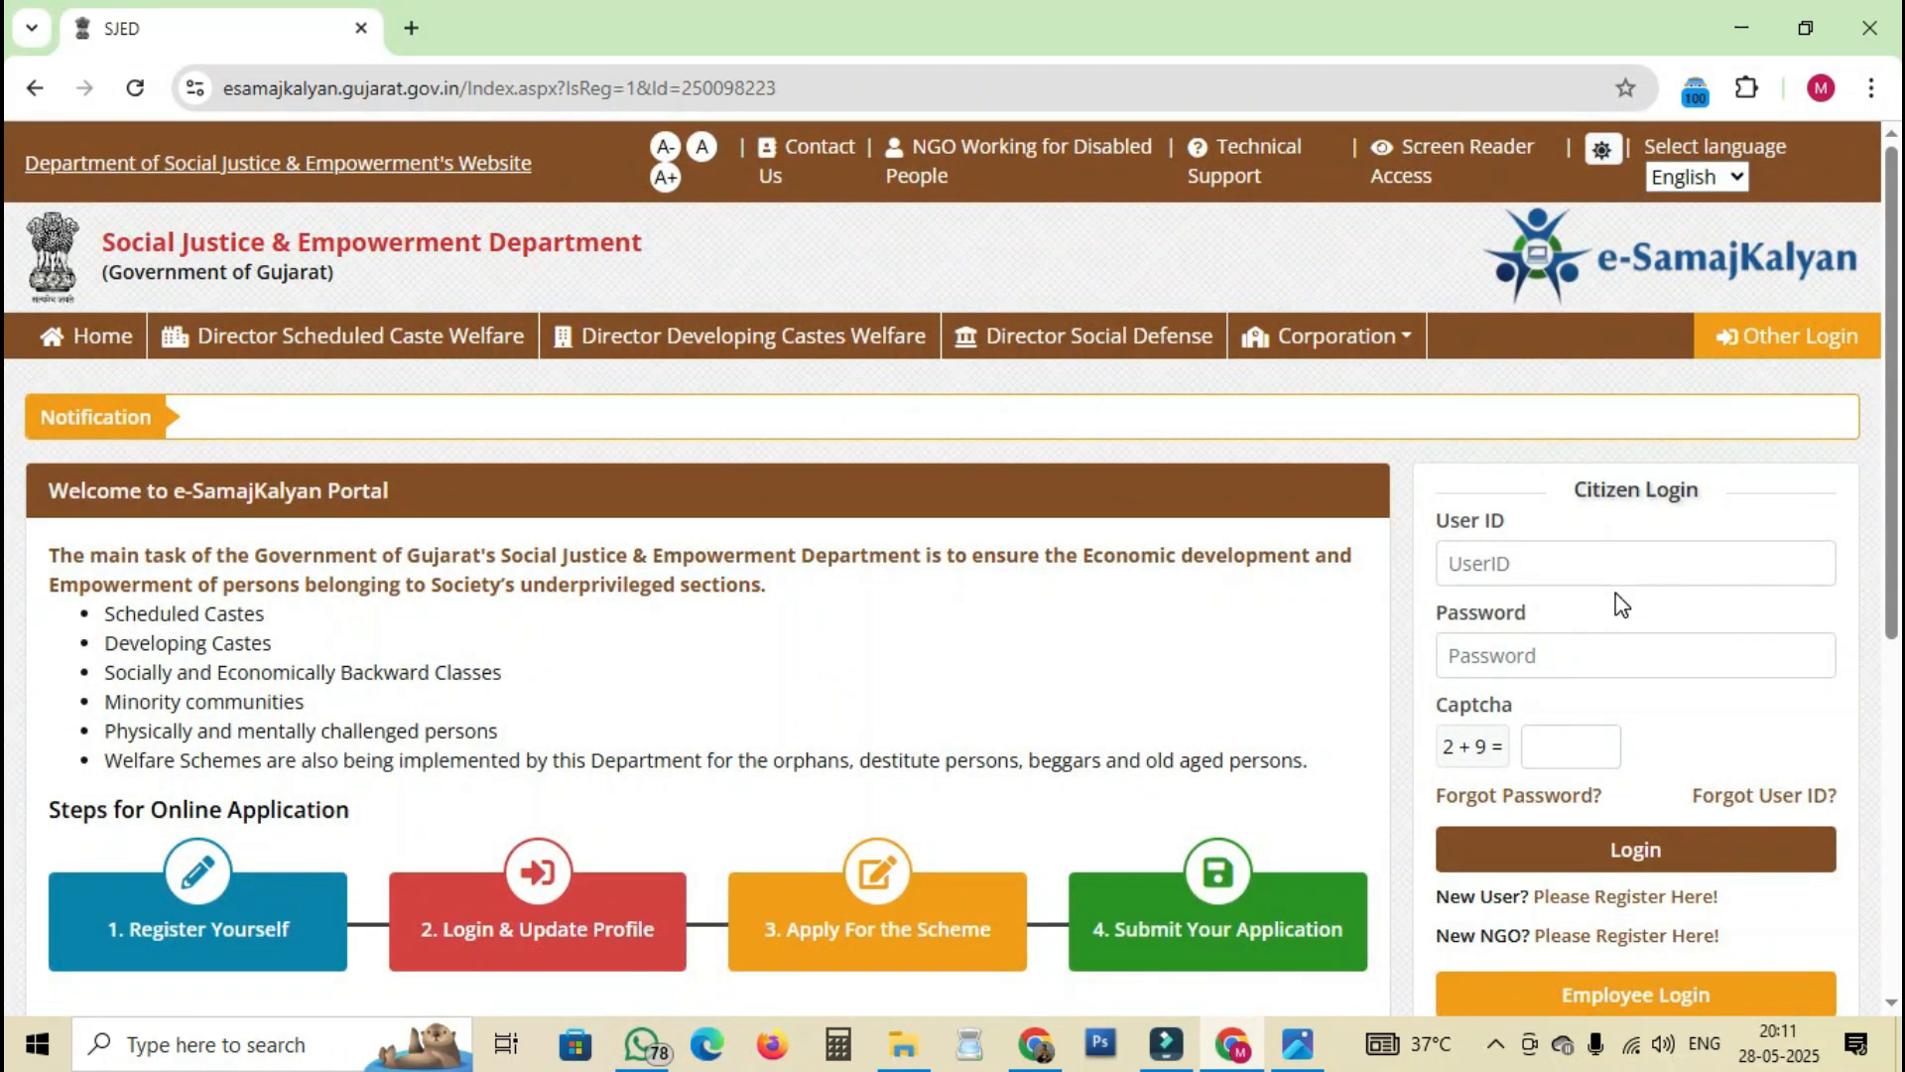
click(1536, 565)
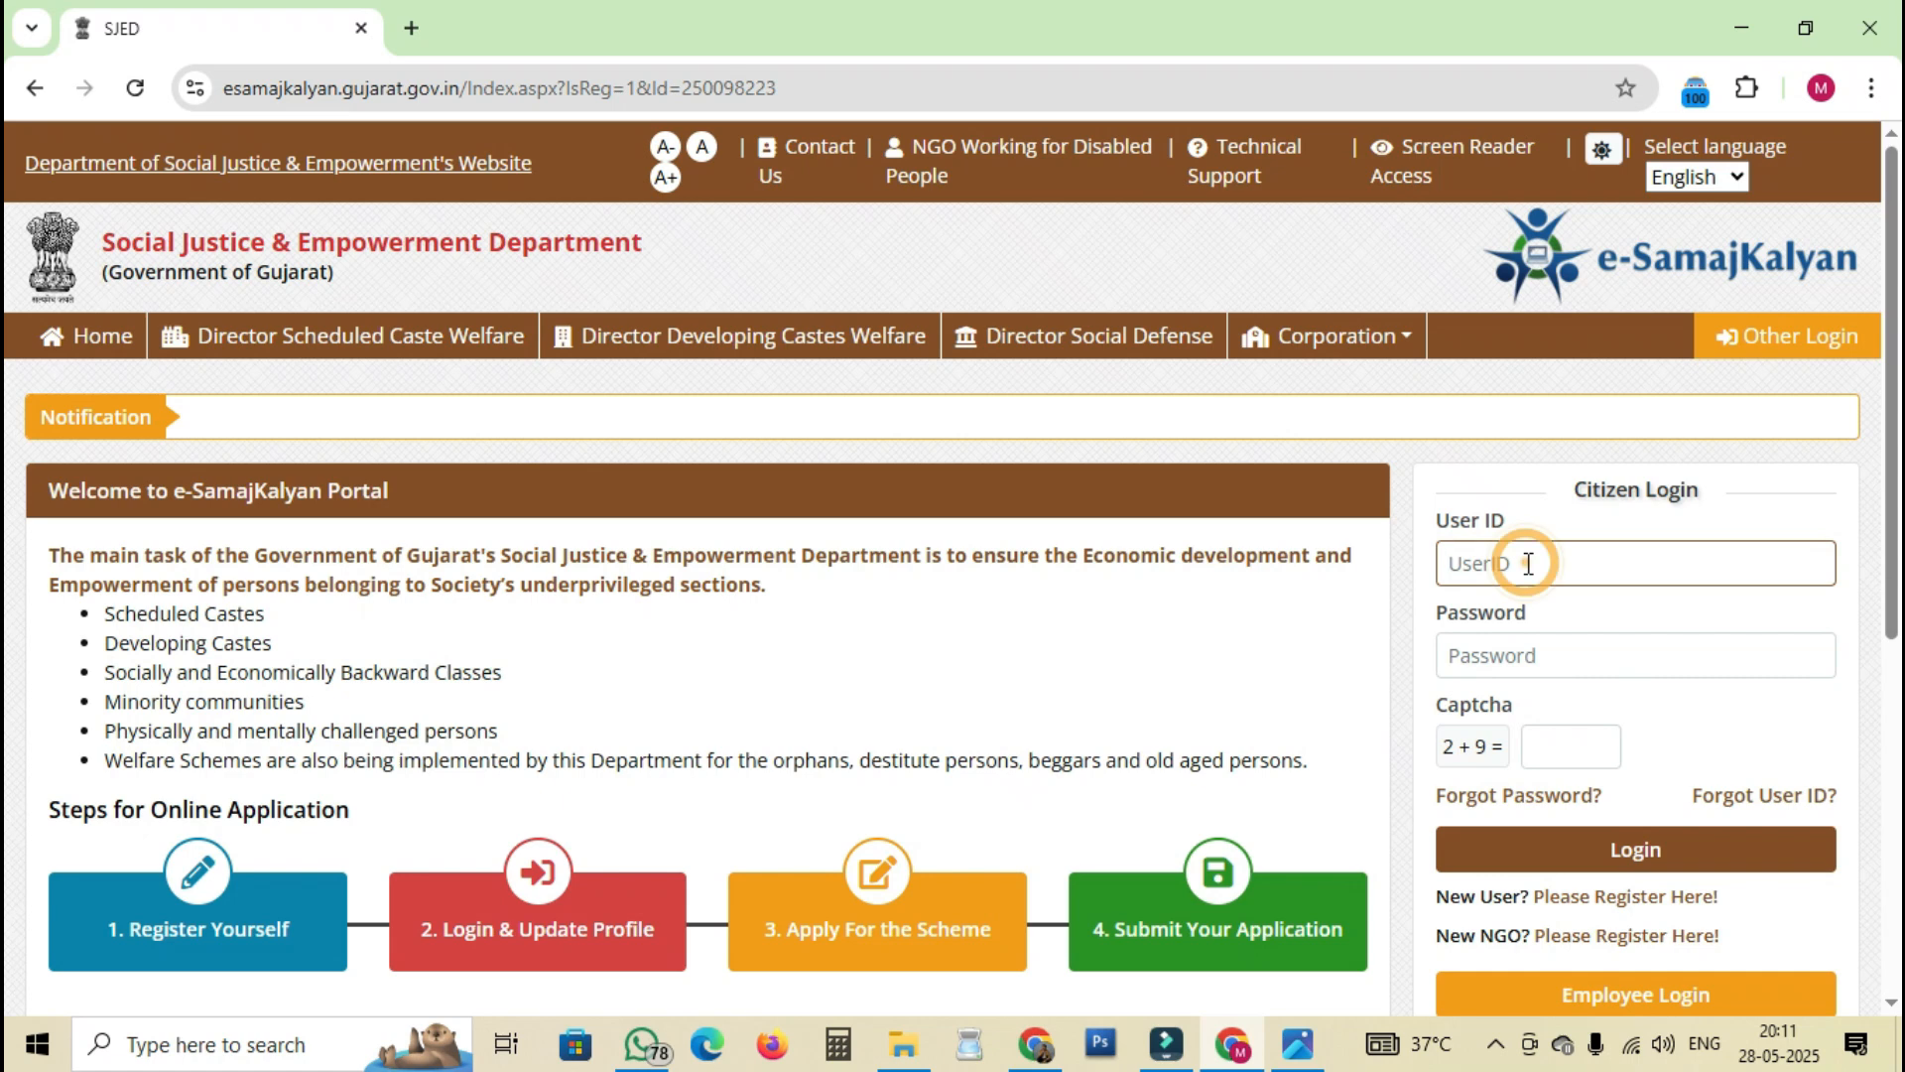
key(ctrl+v)
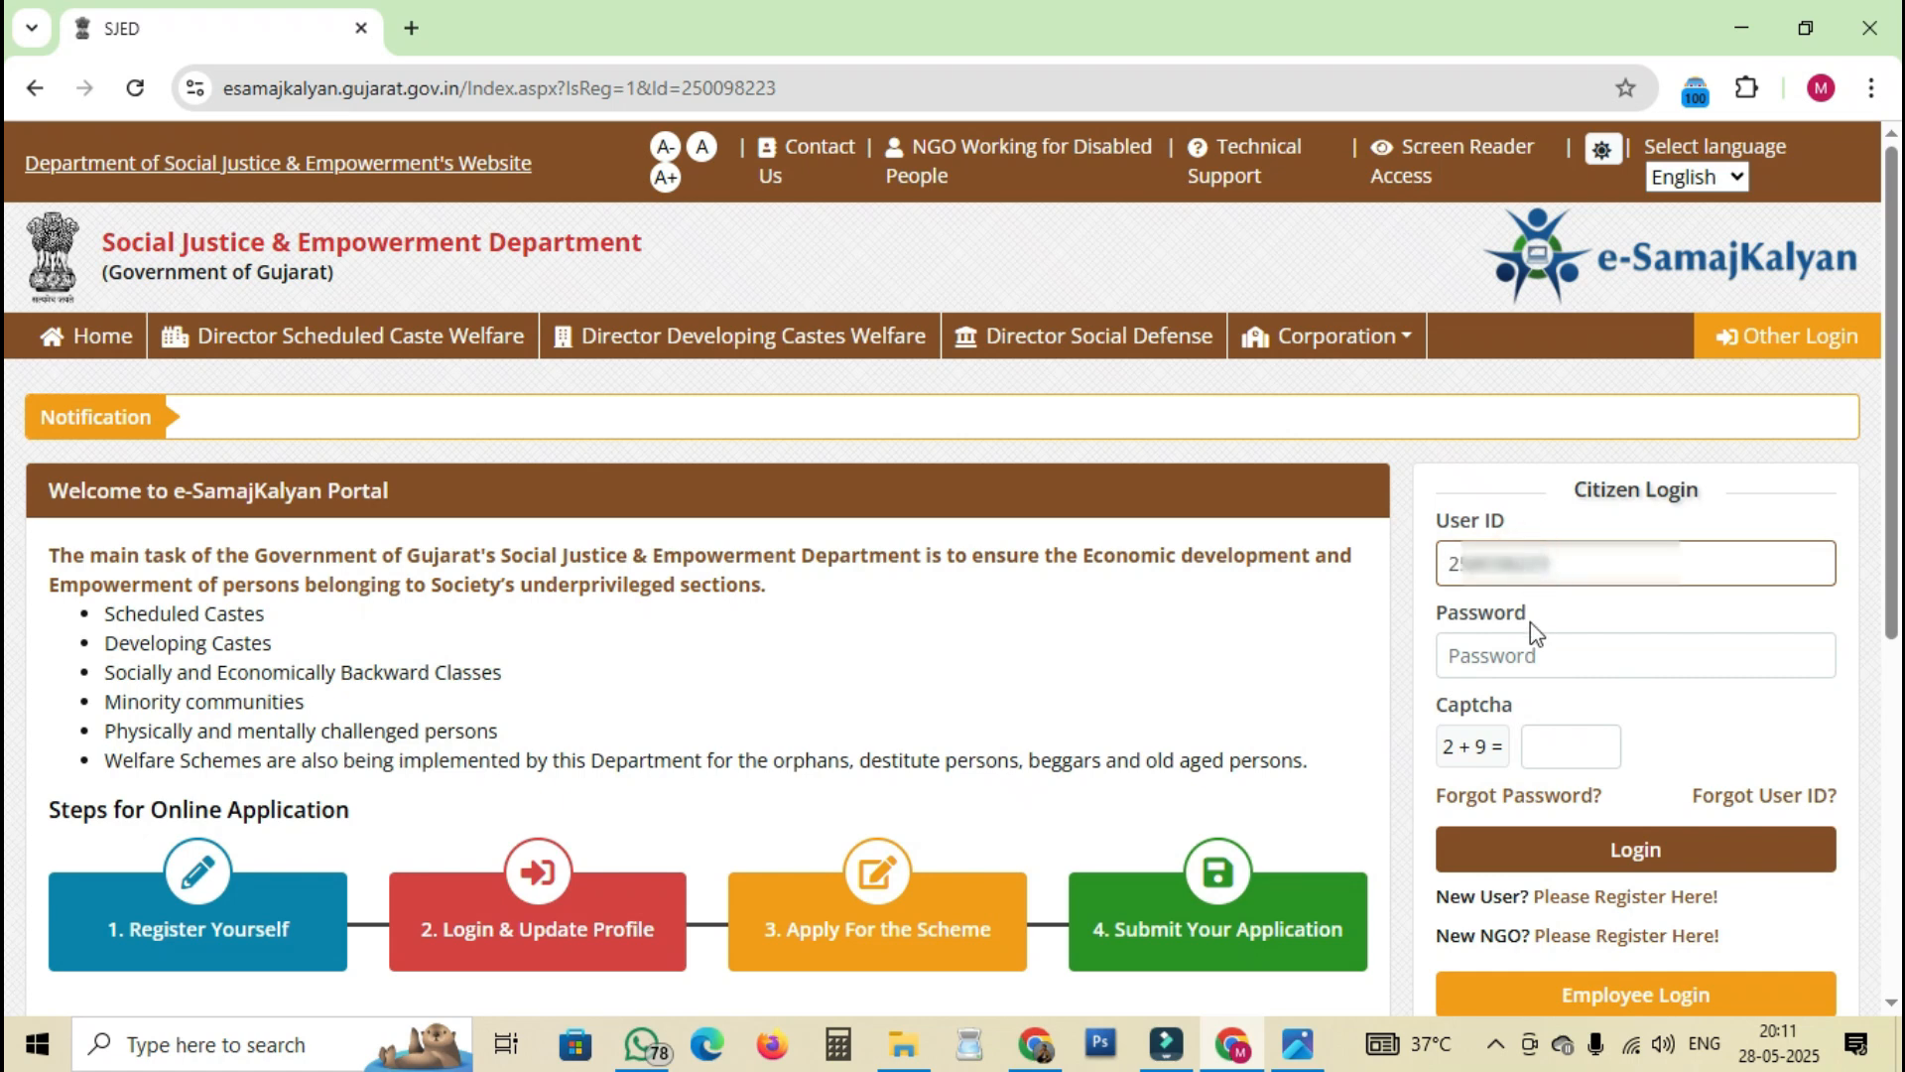
click(1495, 650)
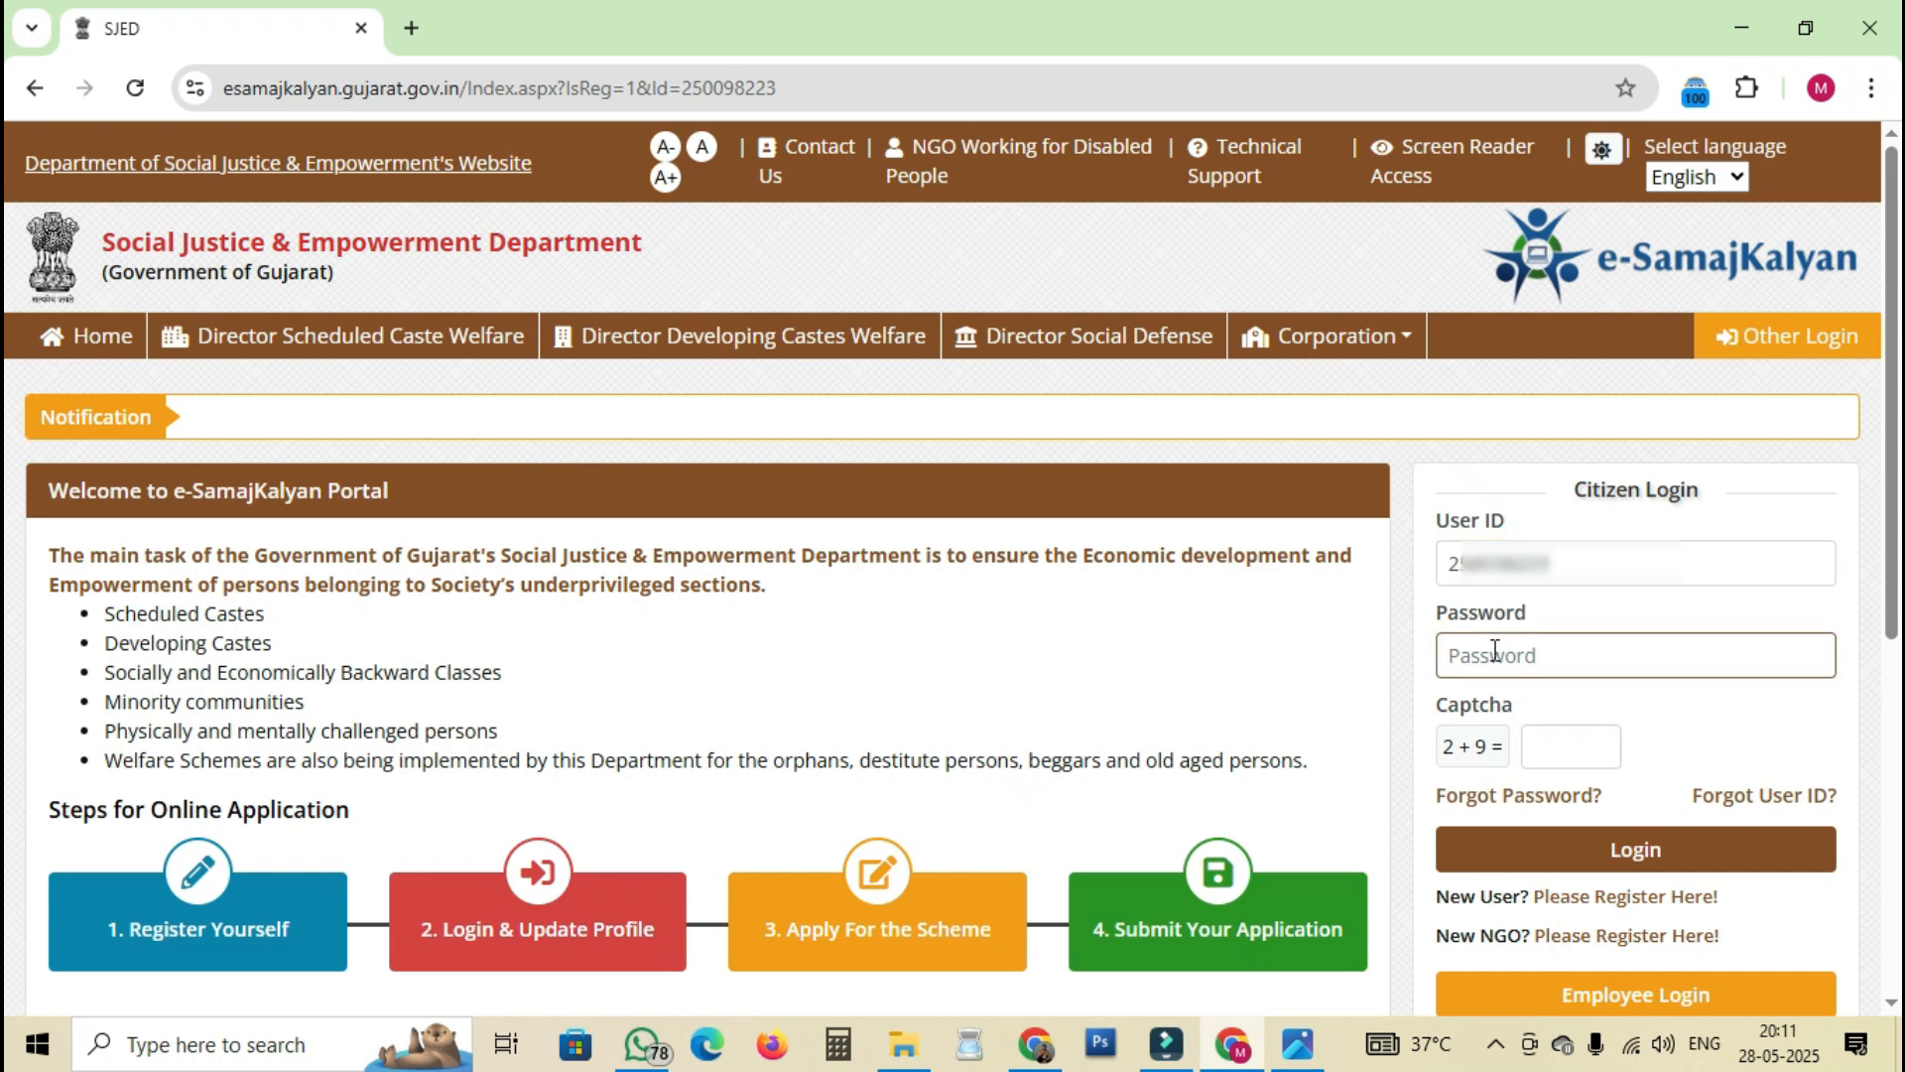
click(1493, 650)
key(ctrl+v)
click(1567, 750)
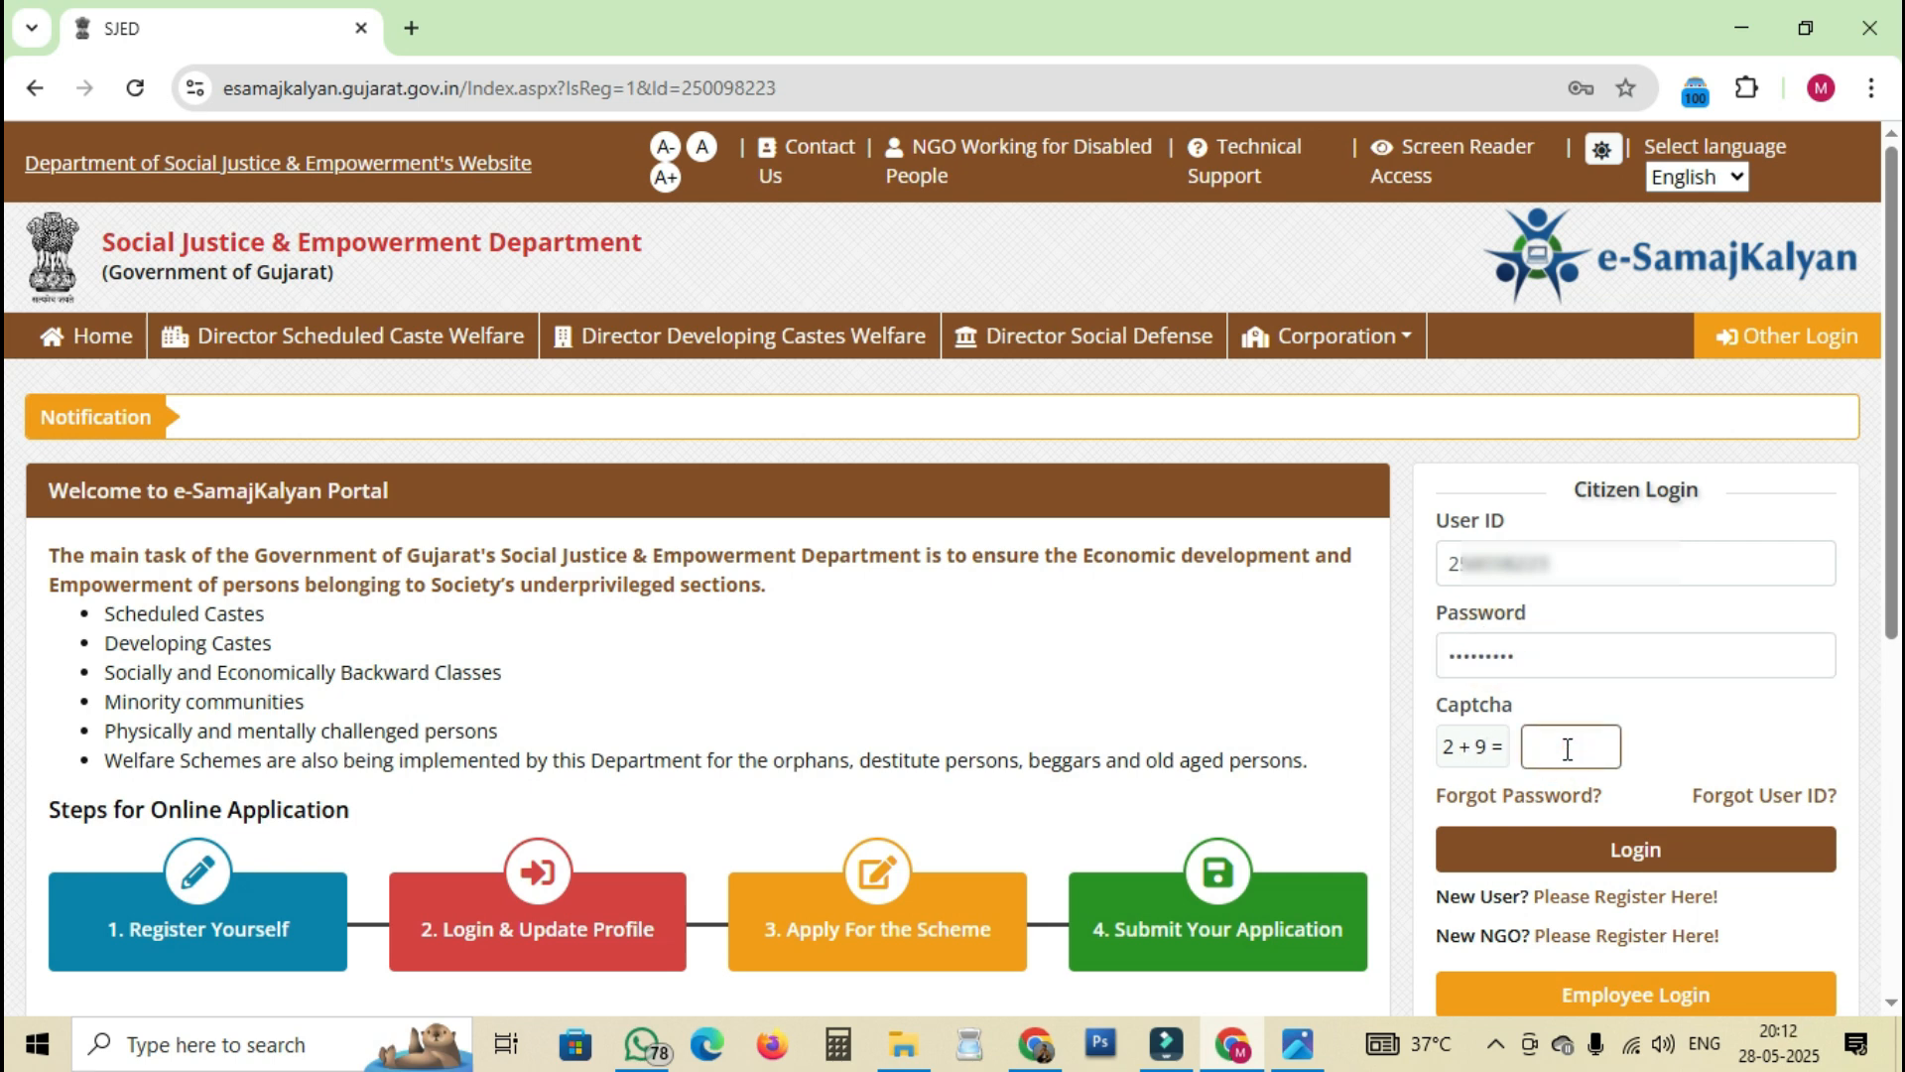
text(11)
click(1620, 856)
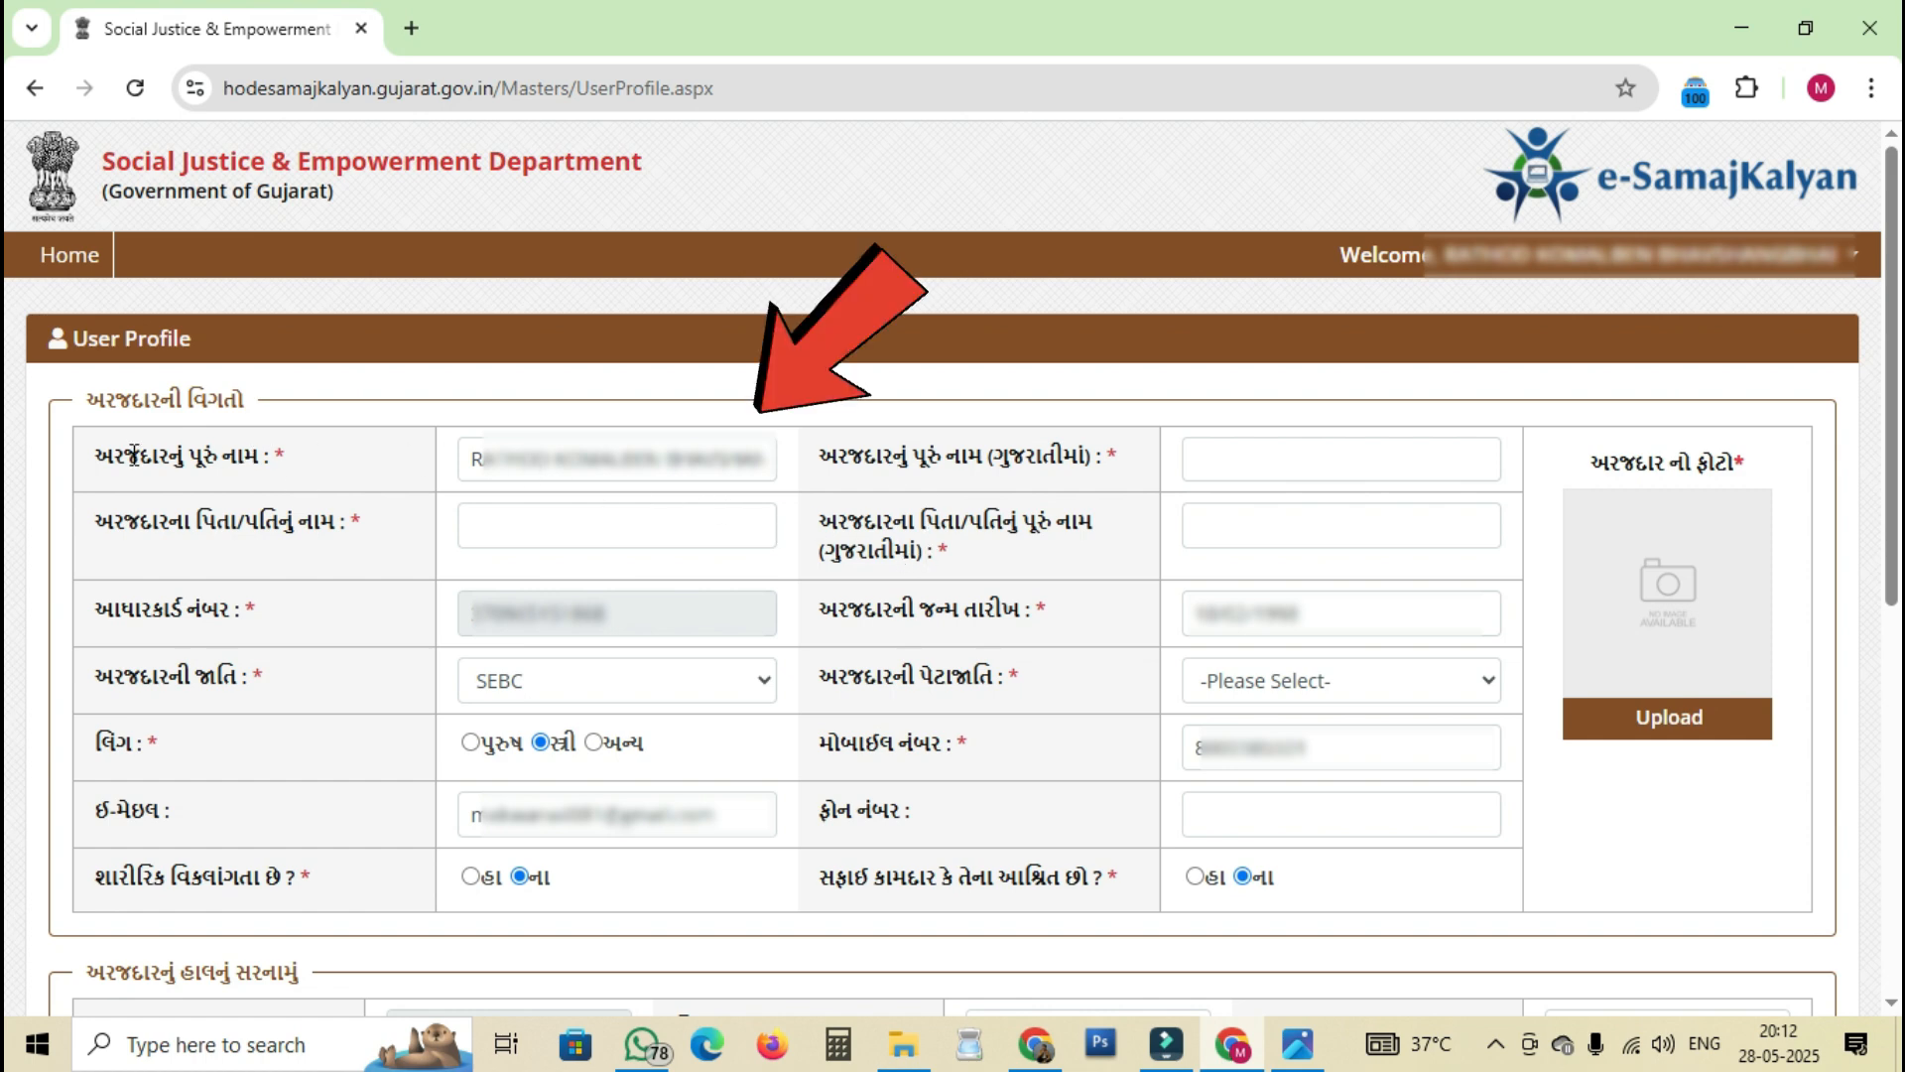
- Enter the applicant's Gujarati name and the father's/husband's name in English and Gujarati
click(1213, 462)
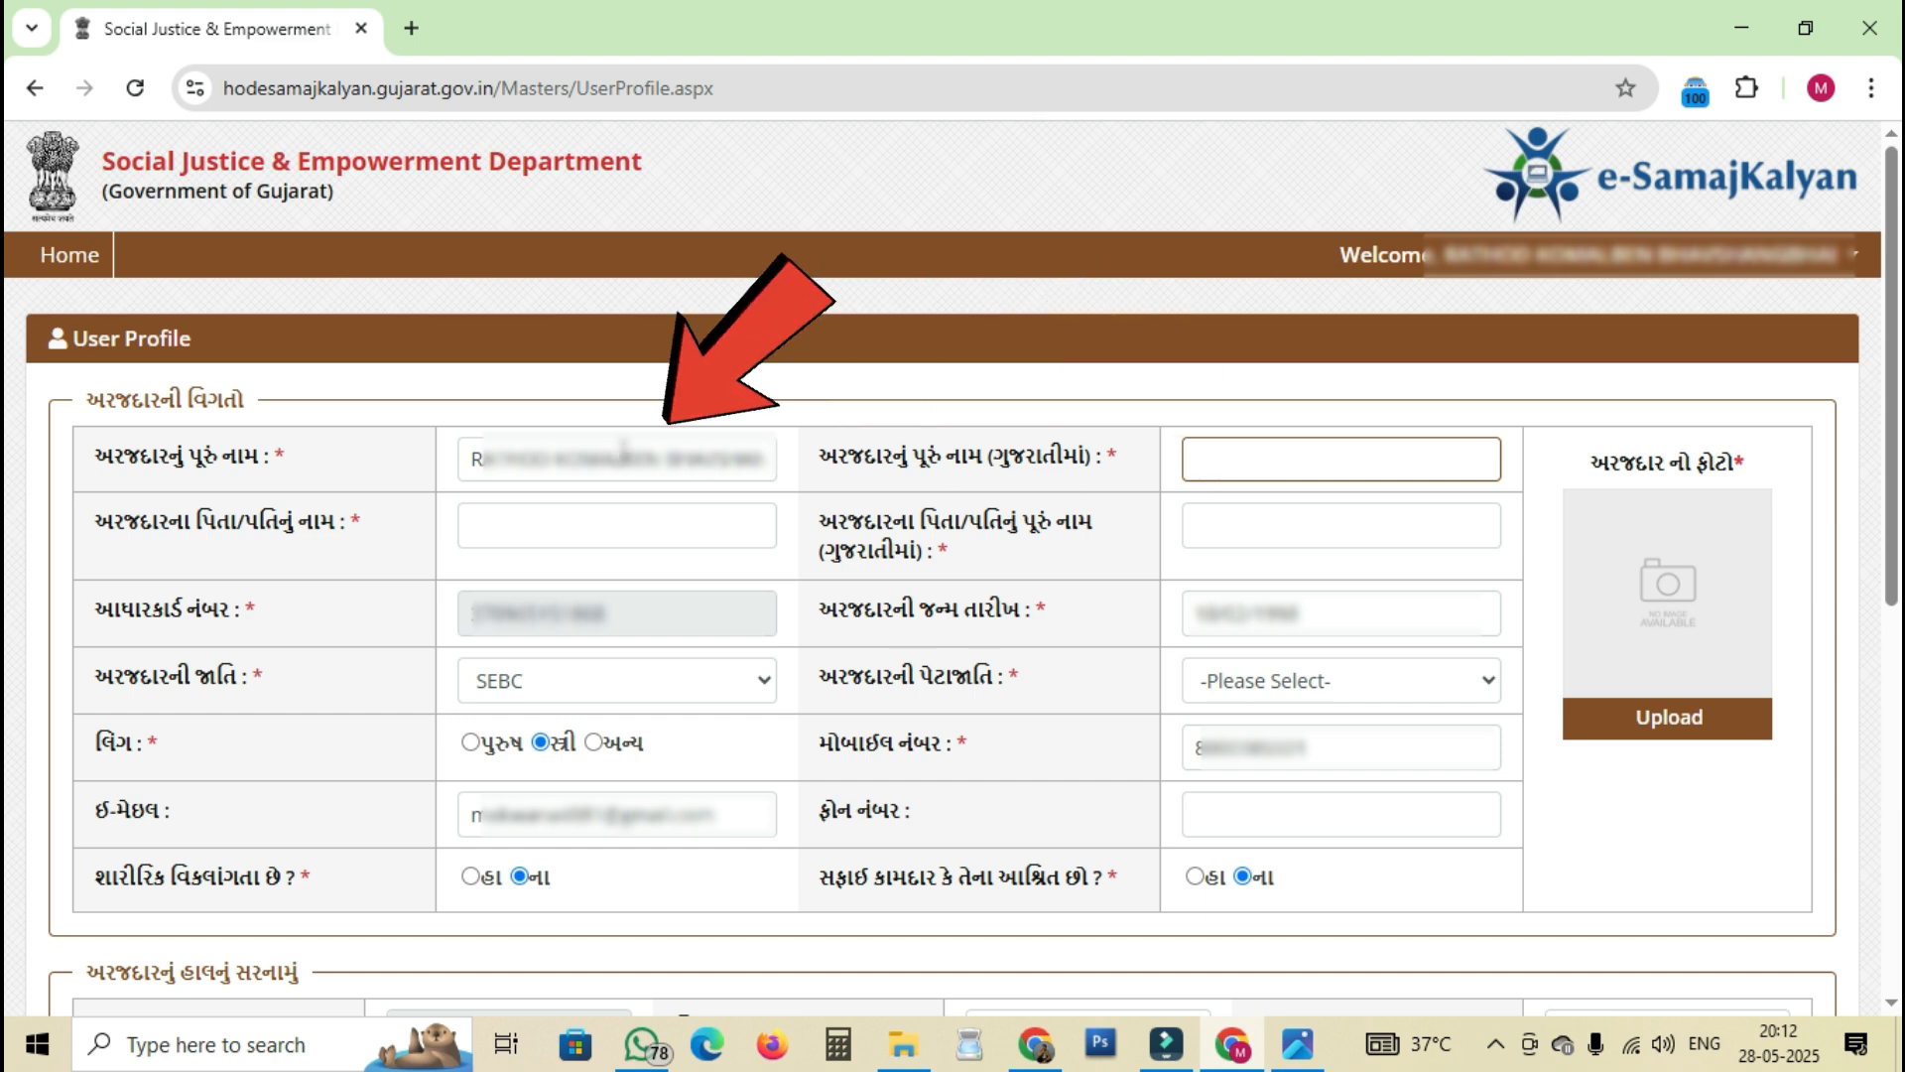
click(1228, 453)
key(Tab)
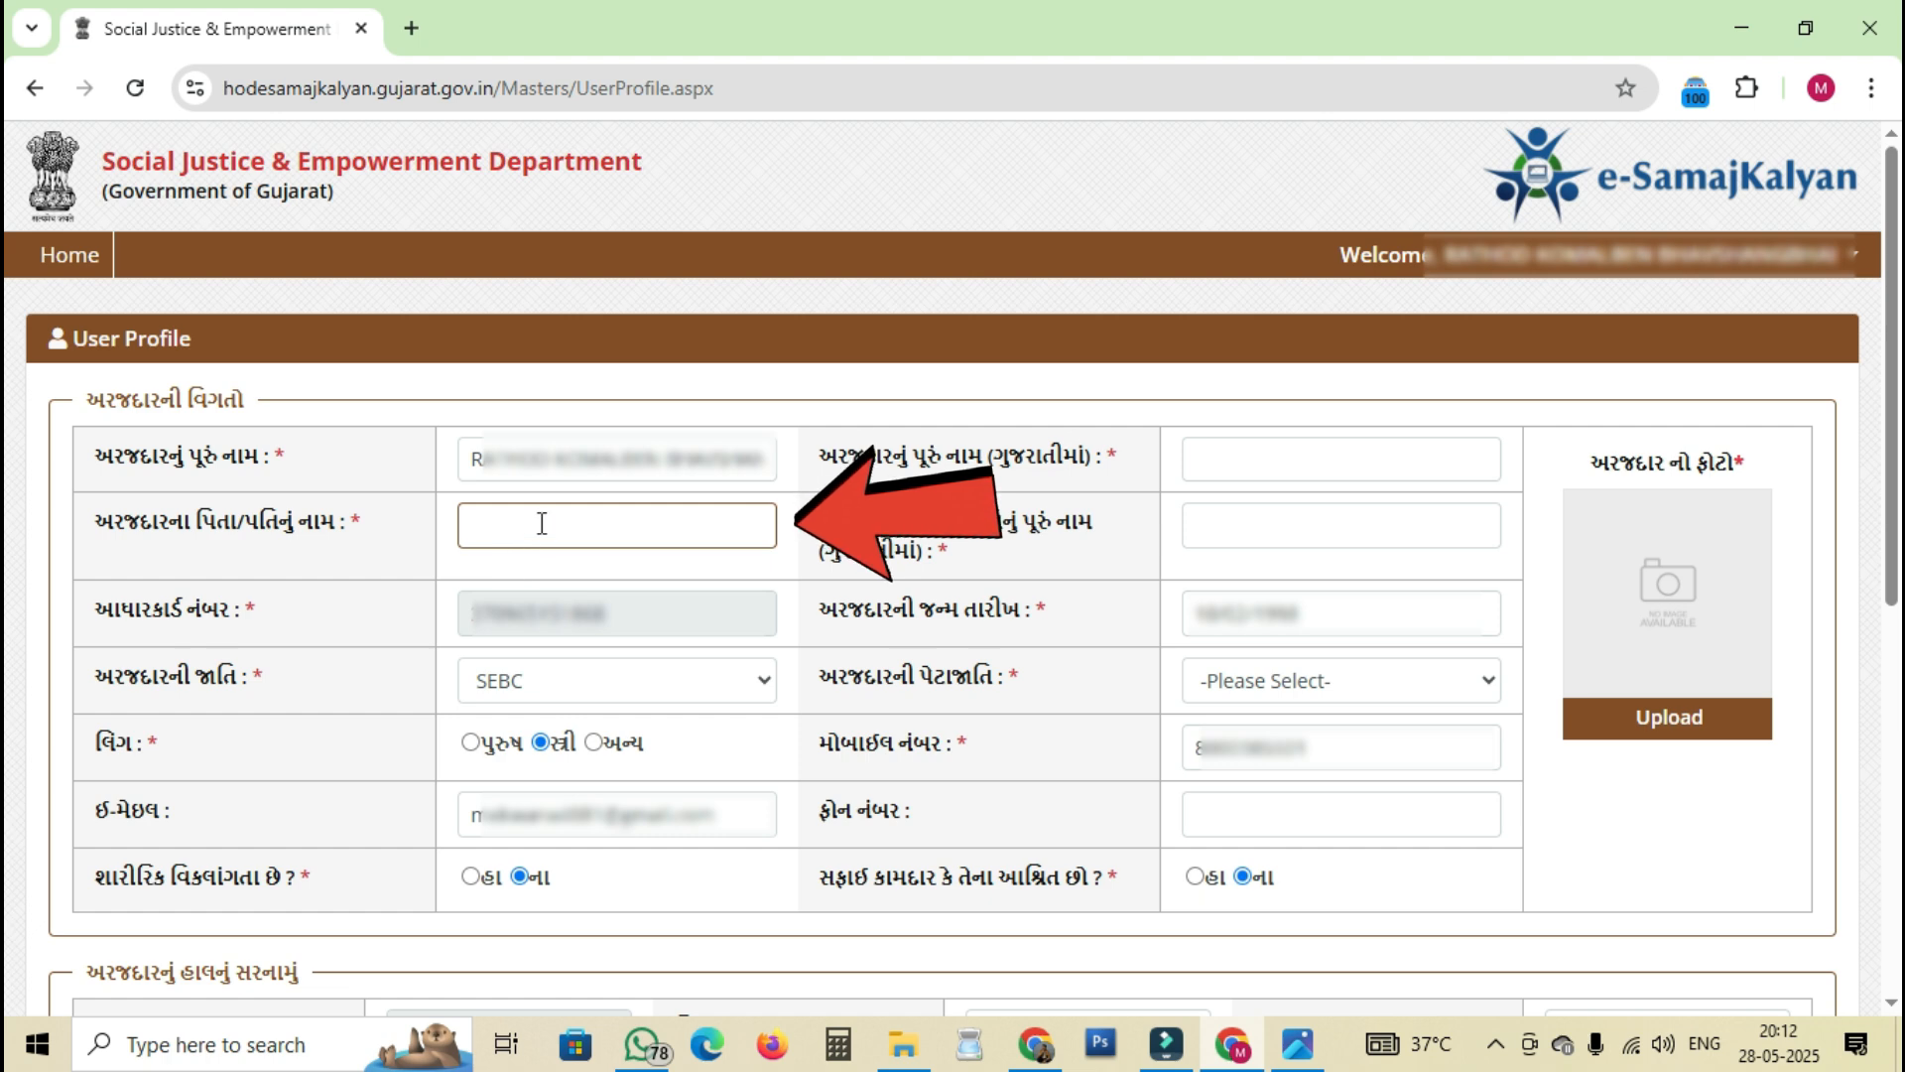
click(1223, 535)
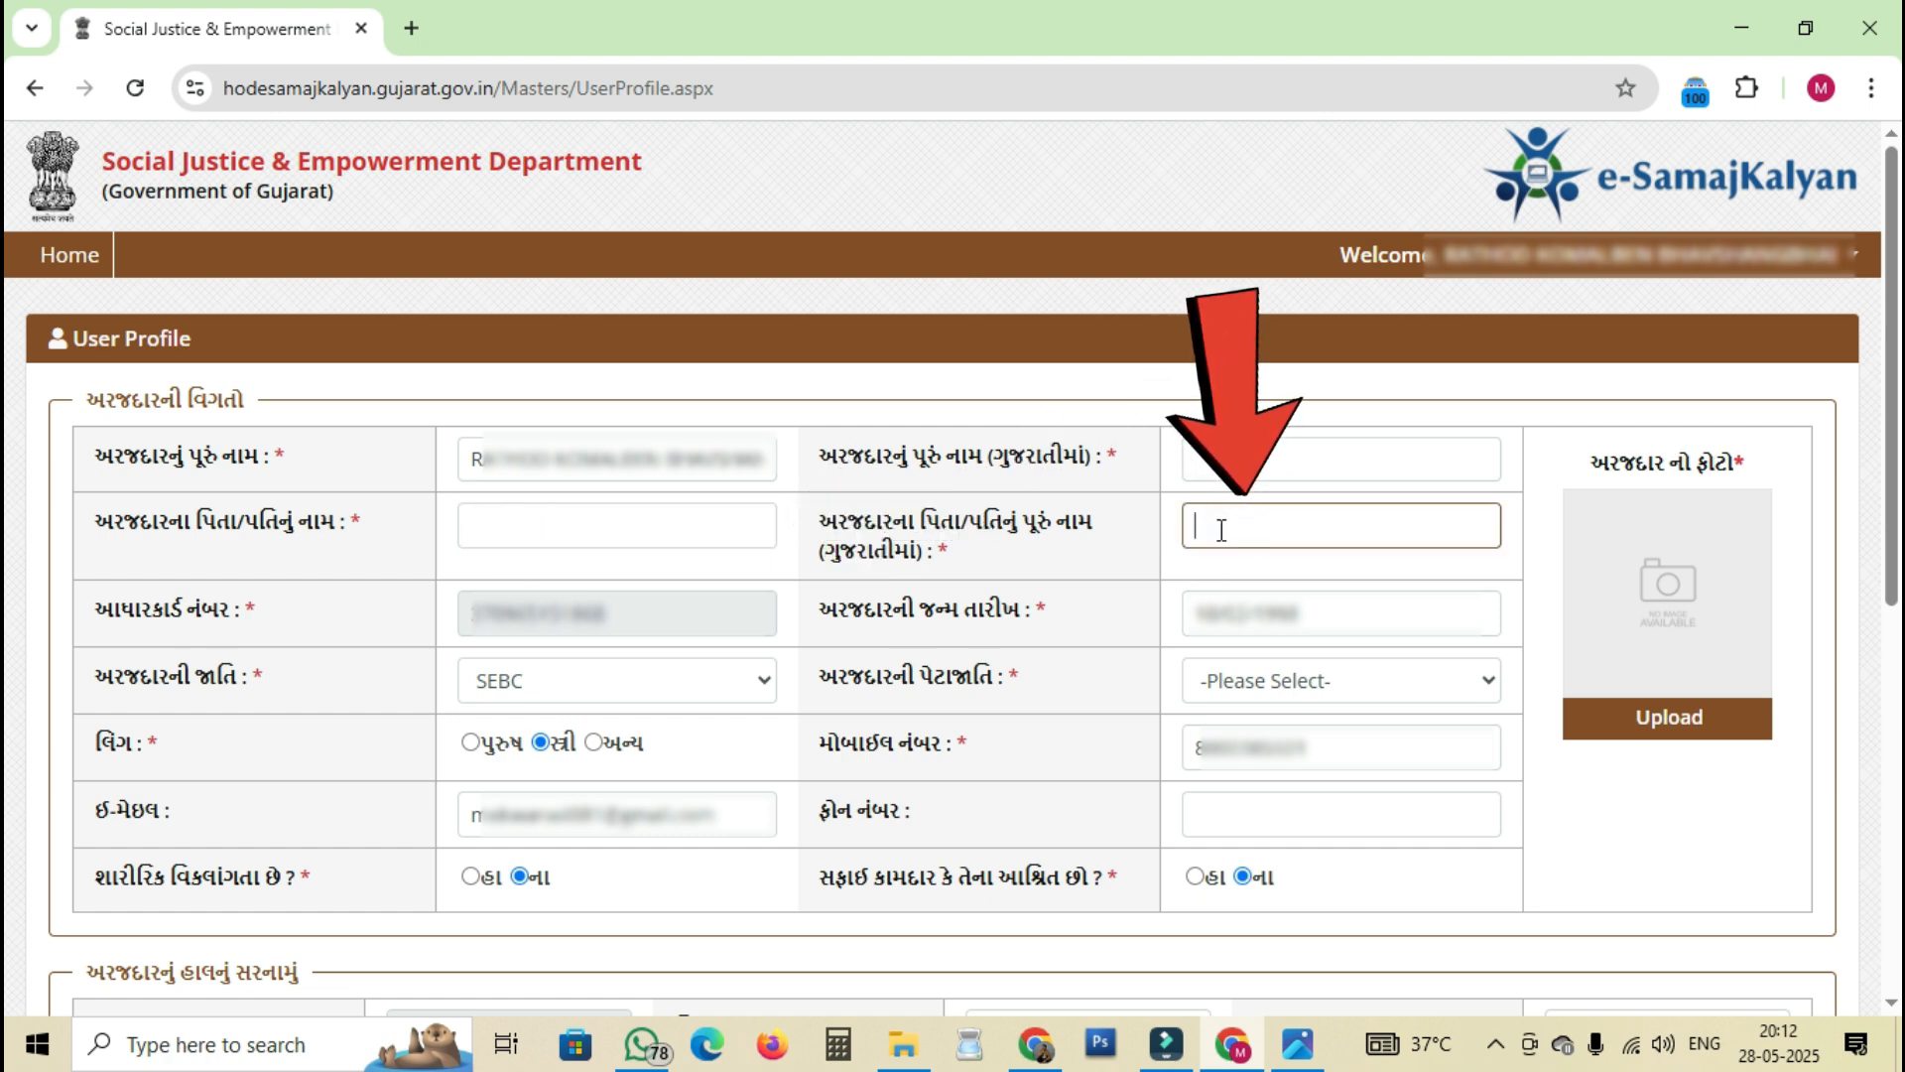
click(1217, 455)
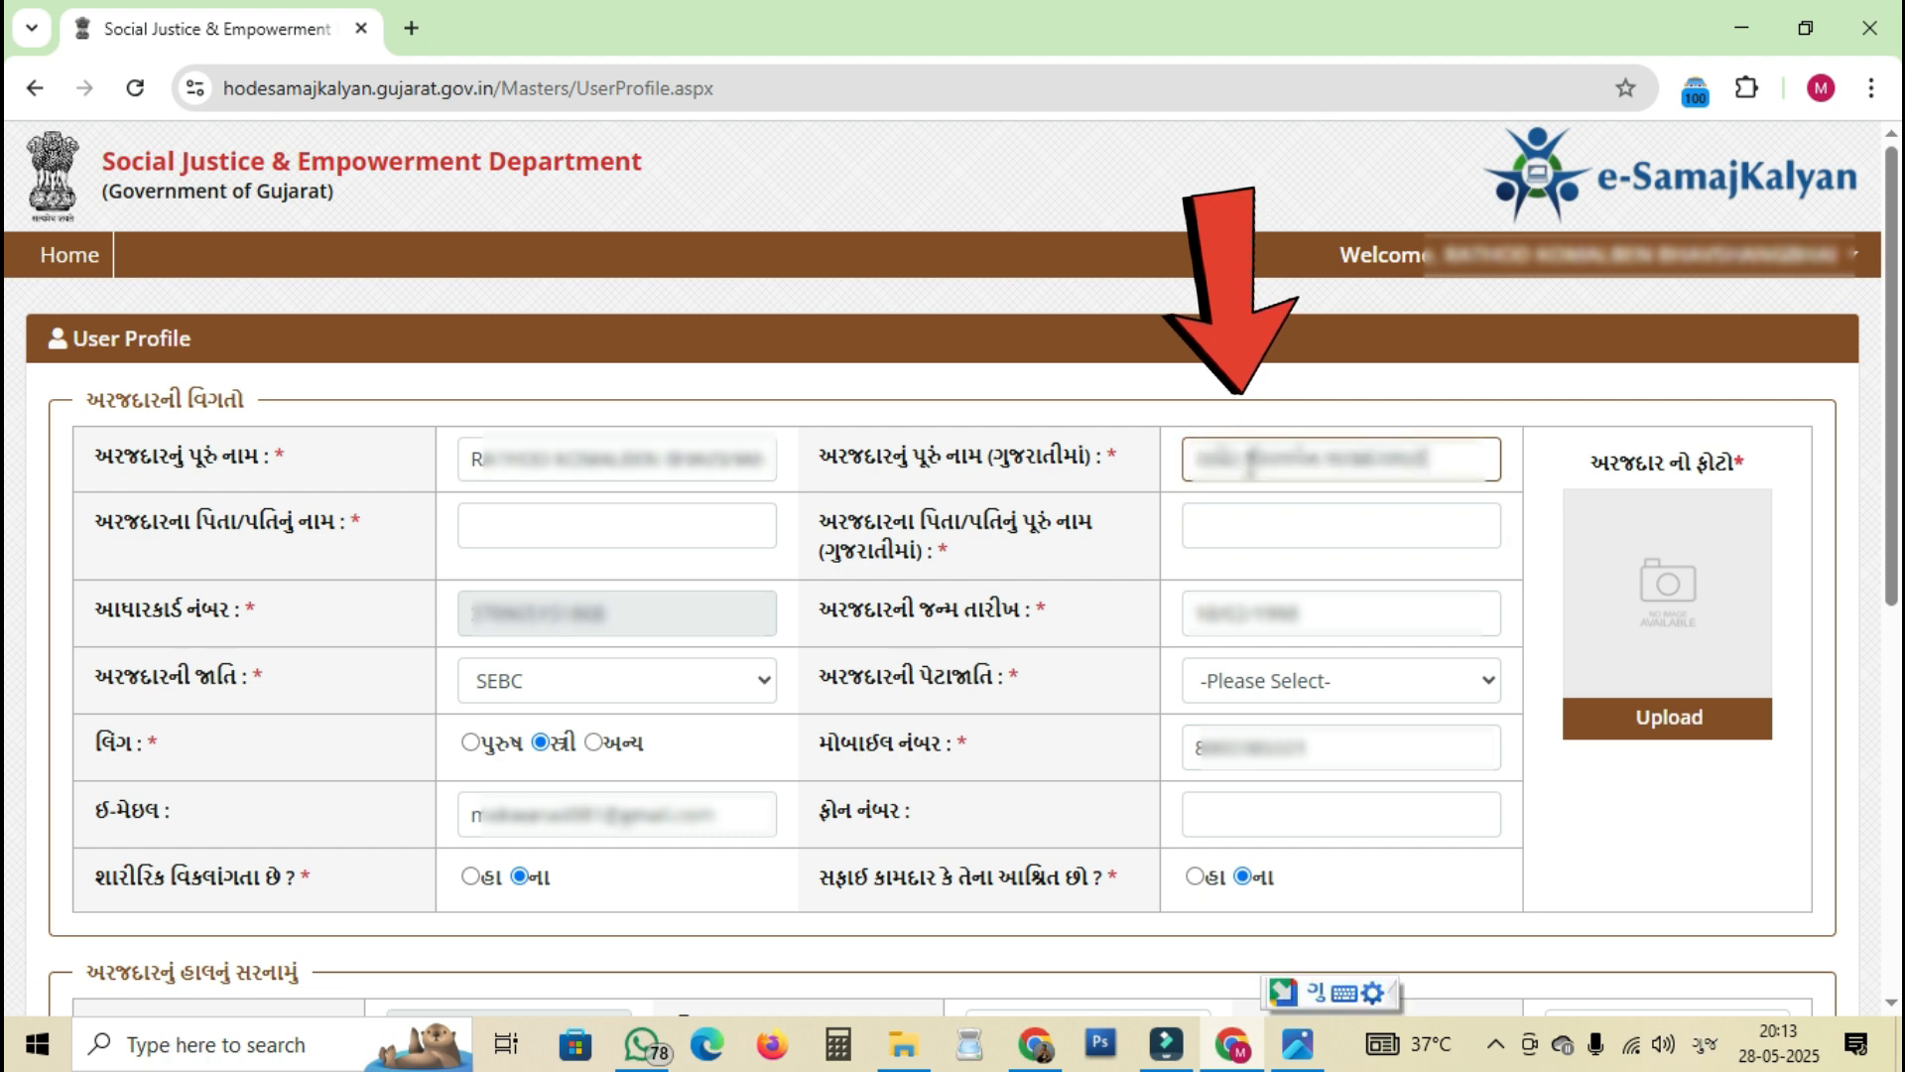
click(511, 512)
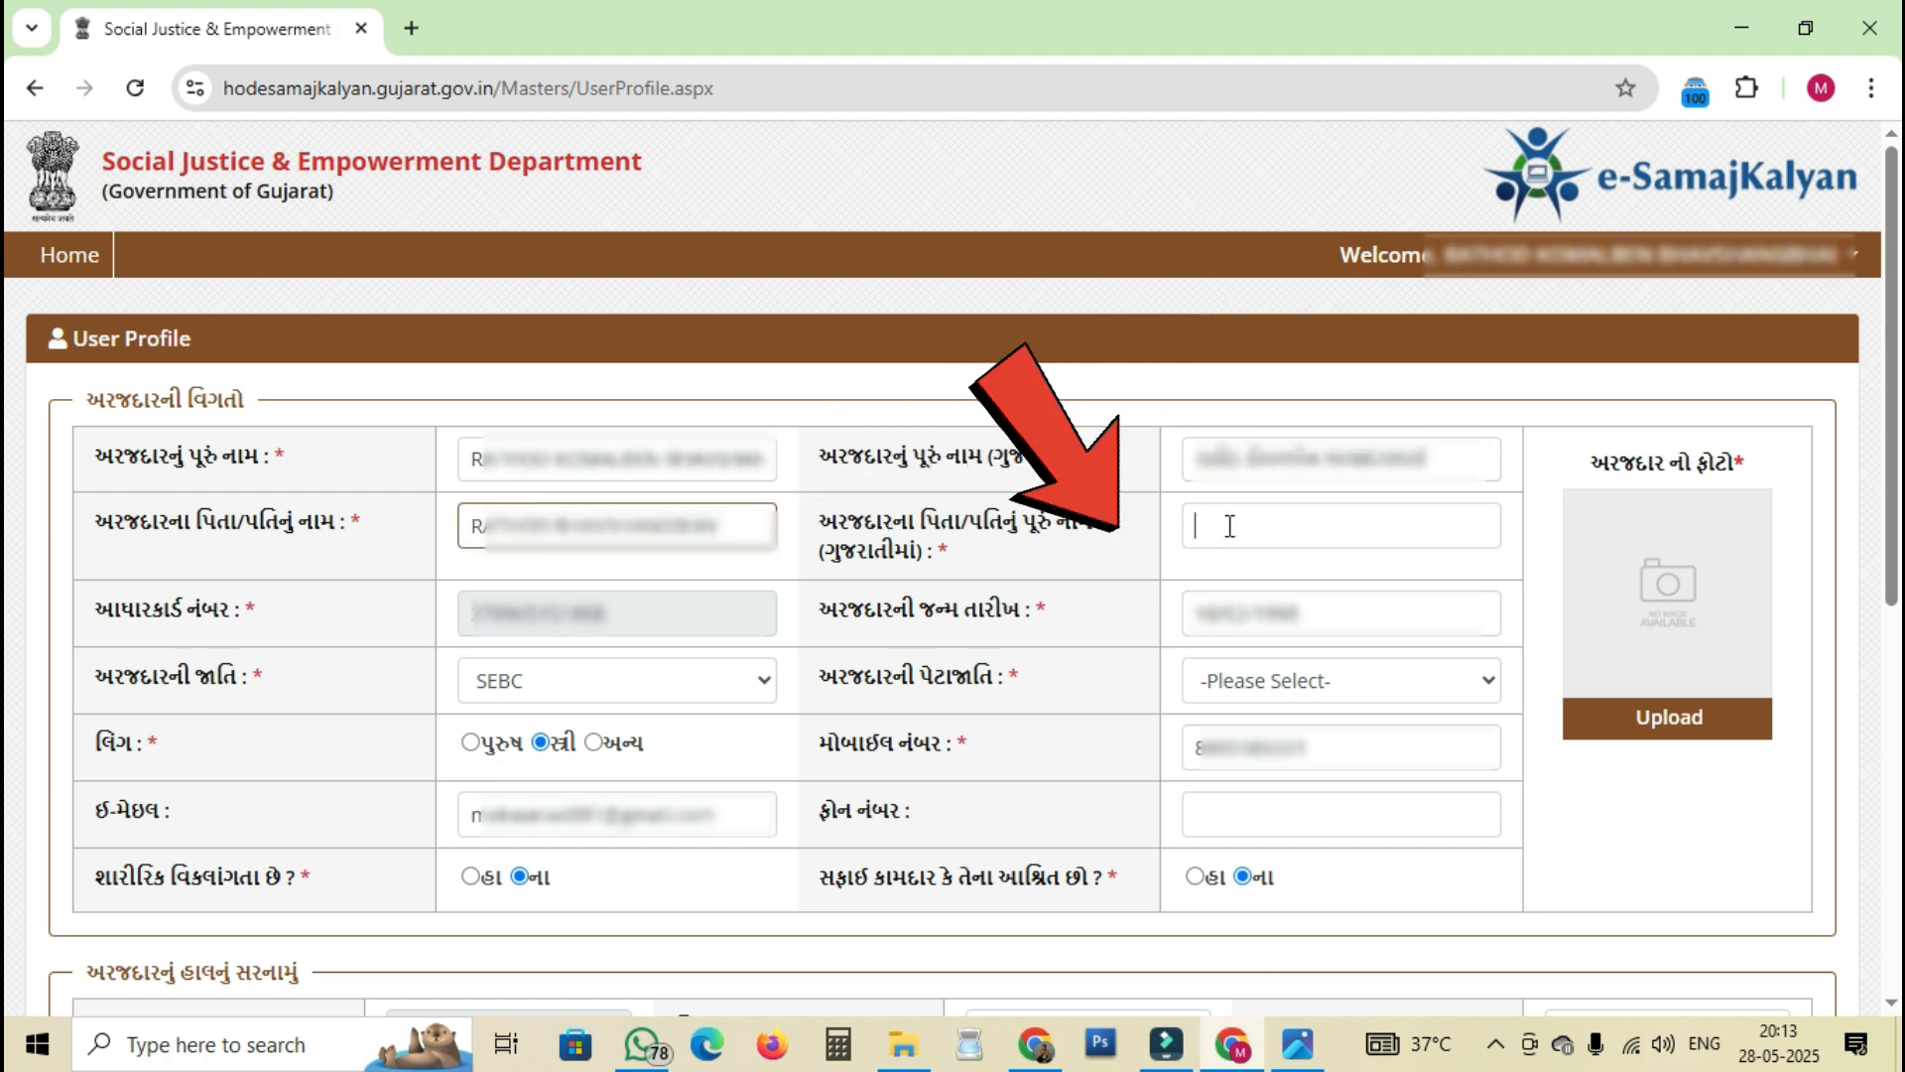
click(1221, 525)
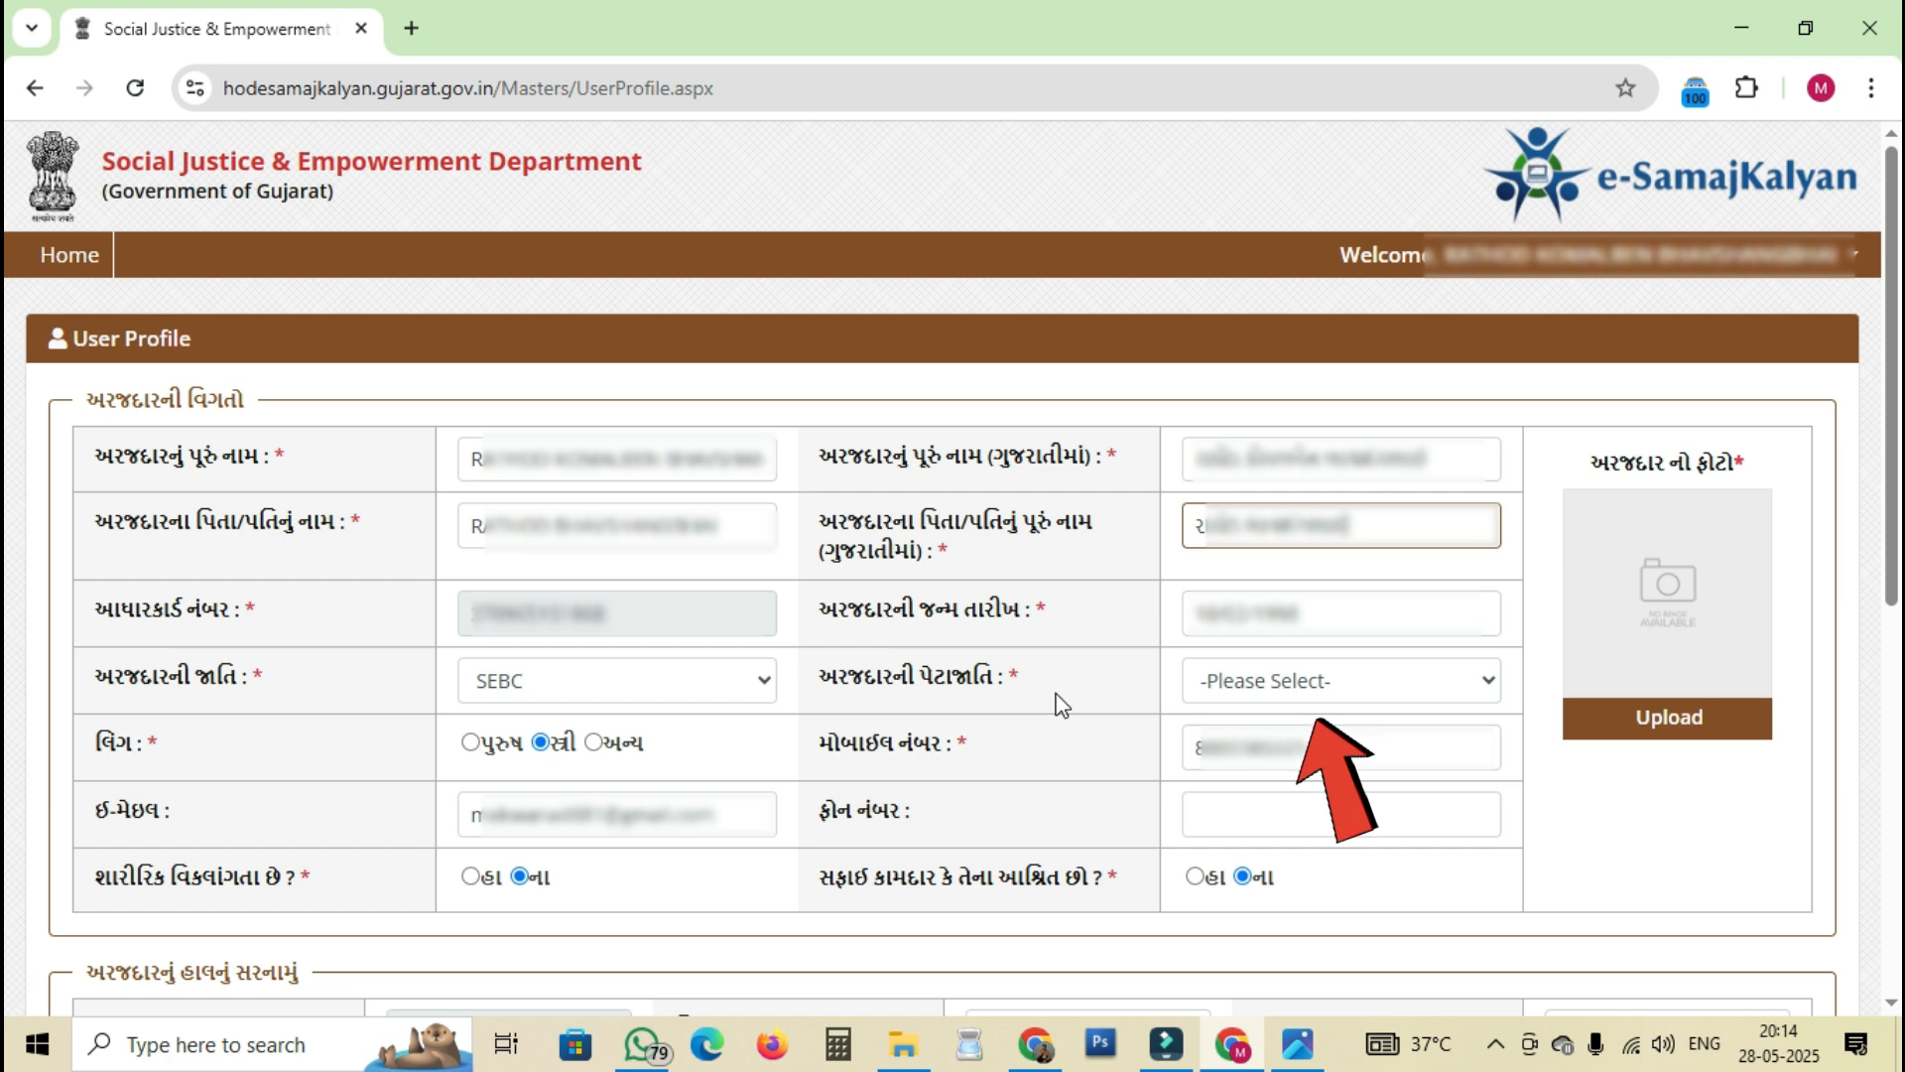
- Set the sub-caste to Karadiya Rajput
click(1315, 681)
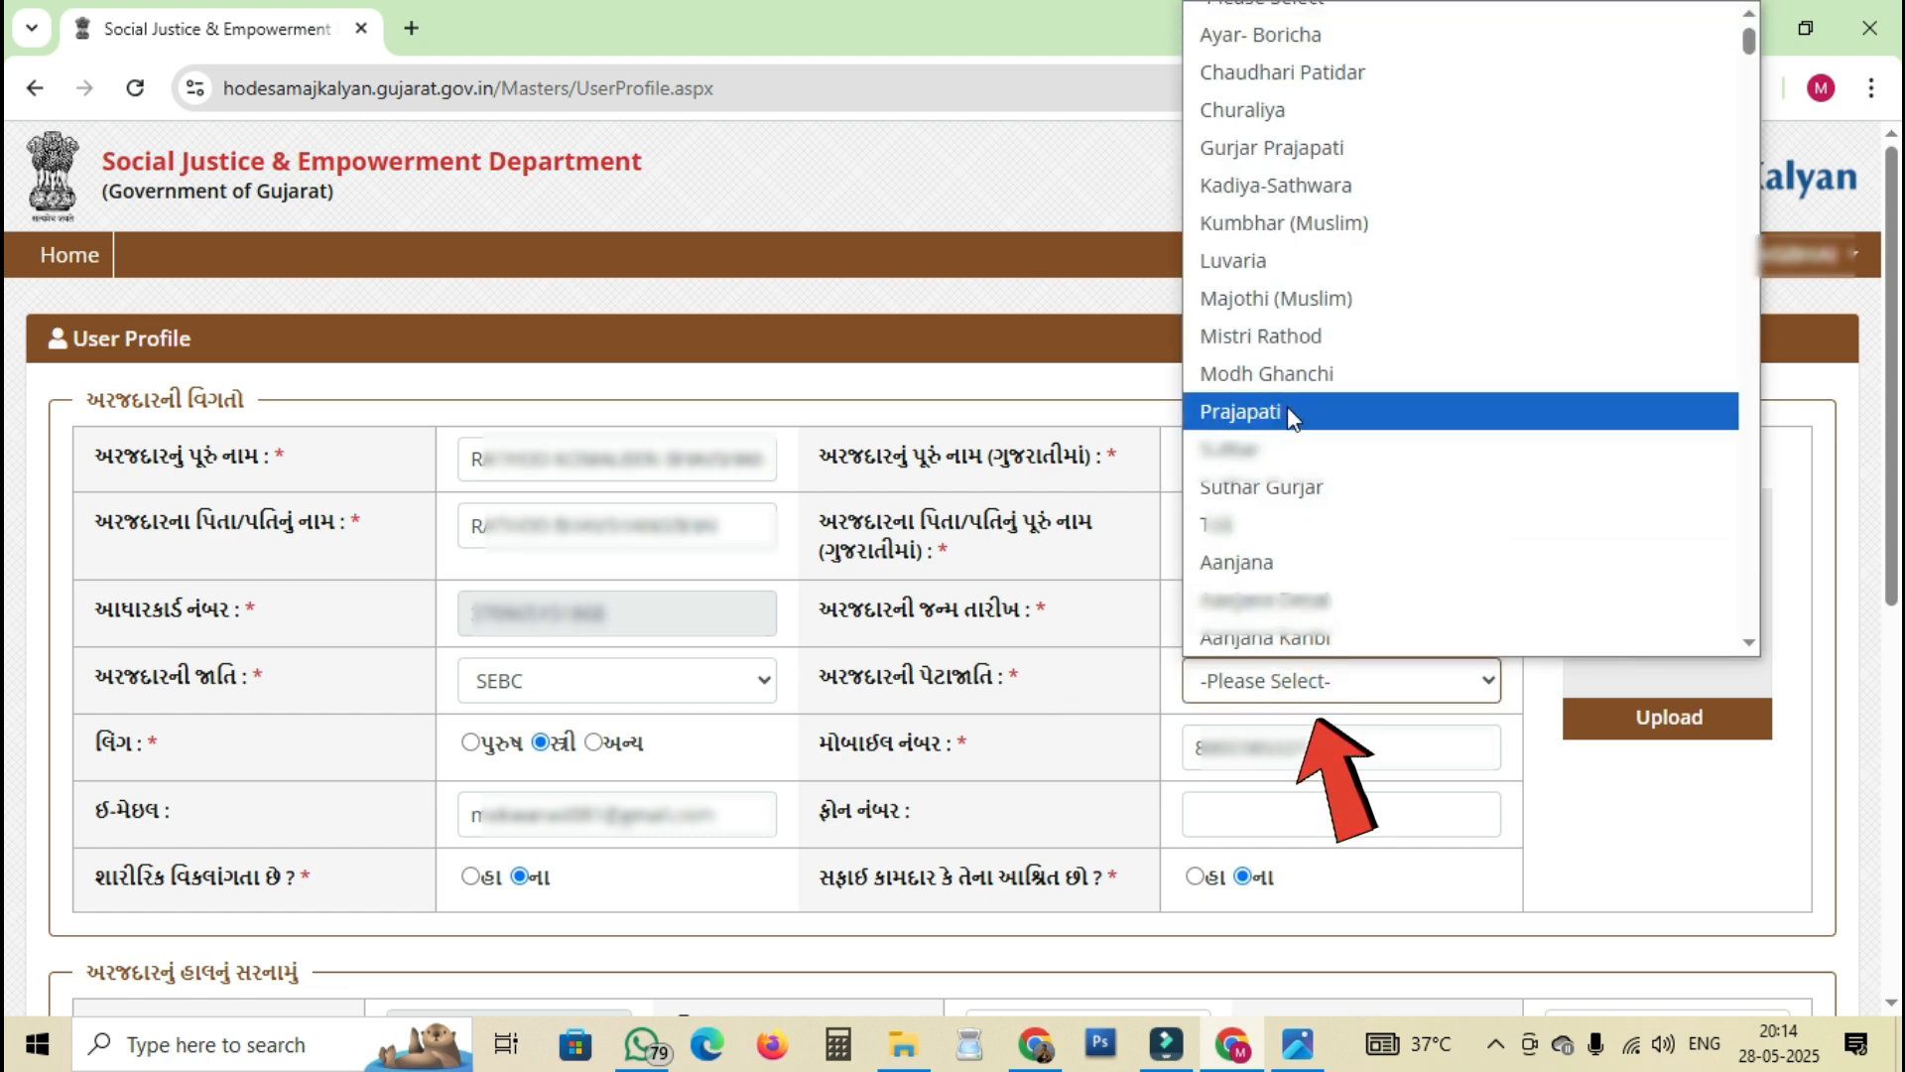
scroll(1290, 158, down, 3)
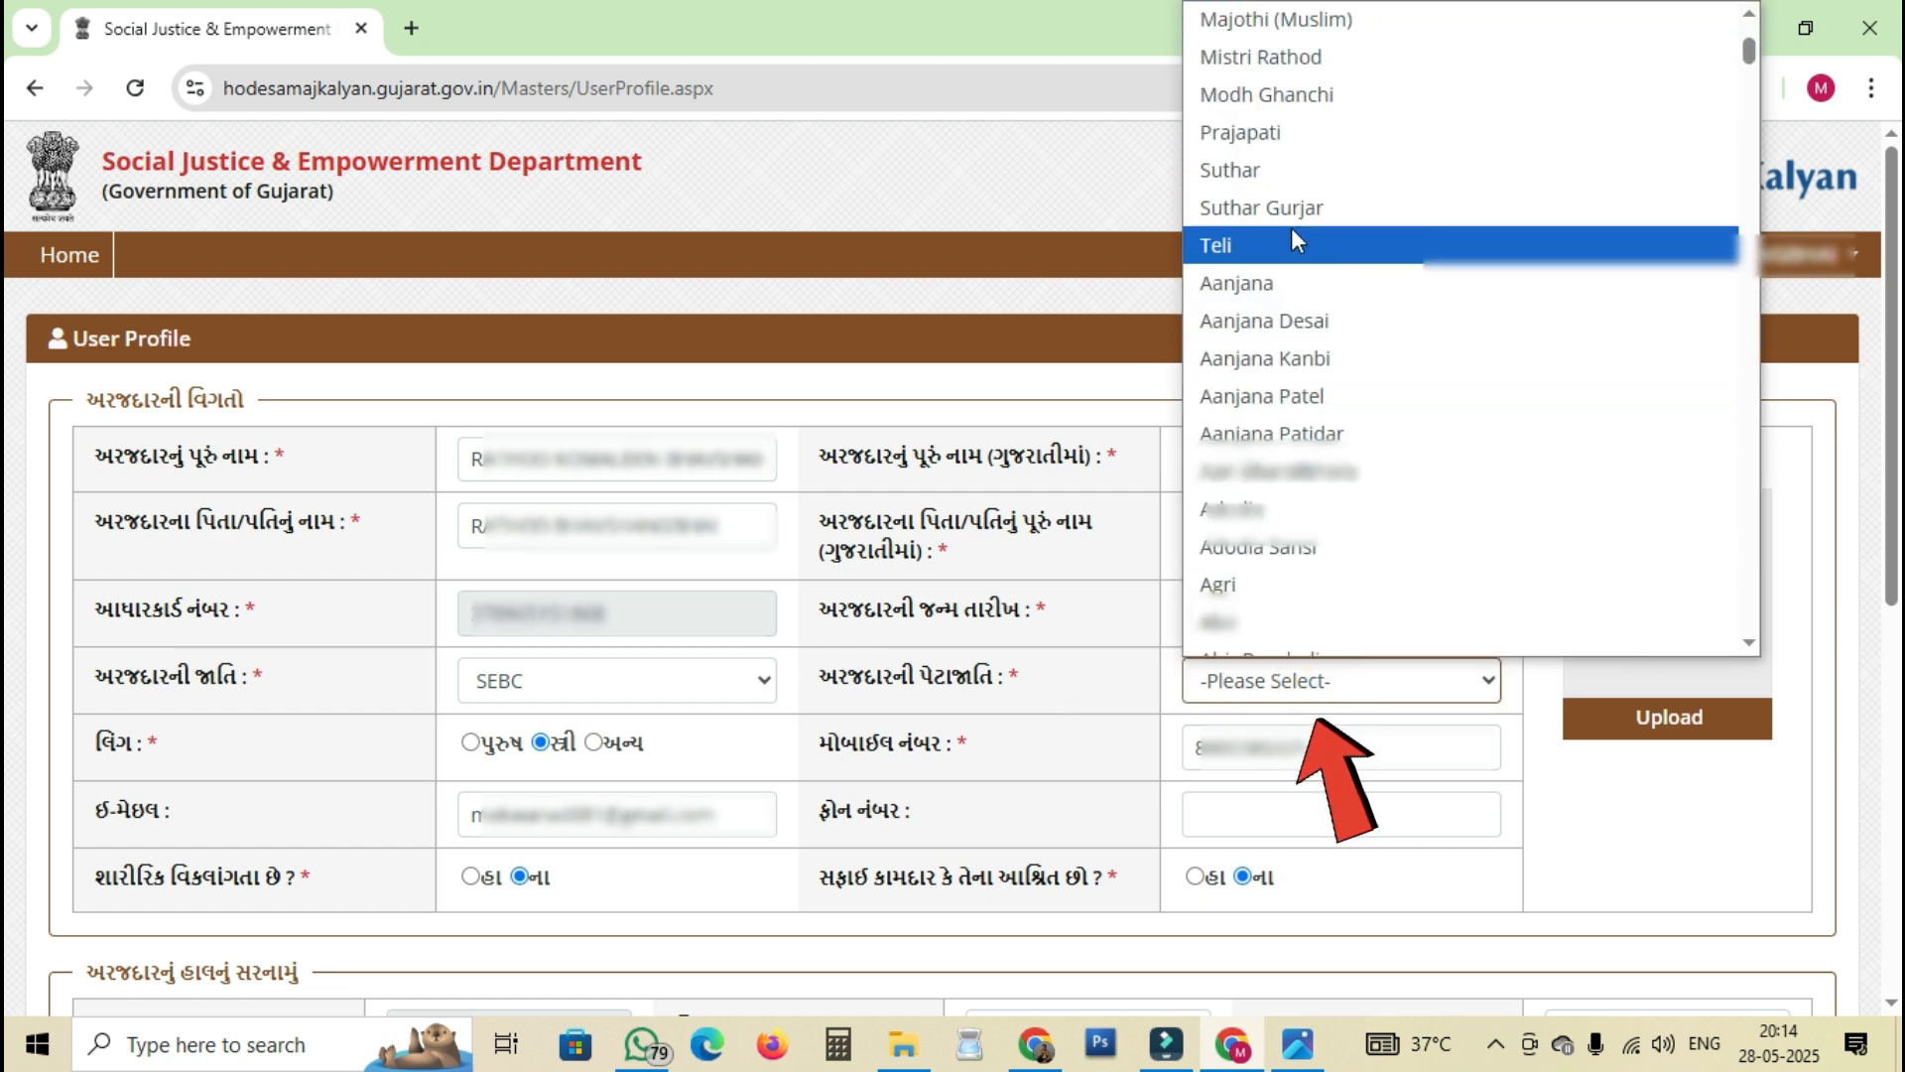
scroll(1306, 437, down, 15)
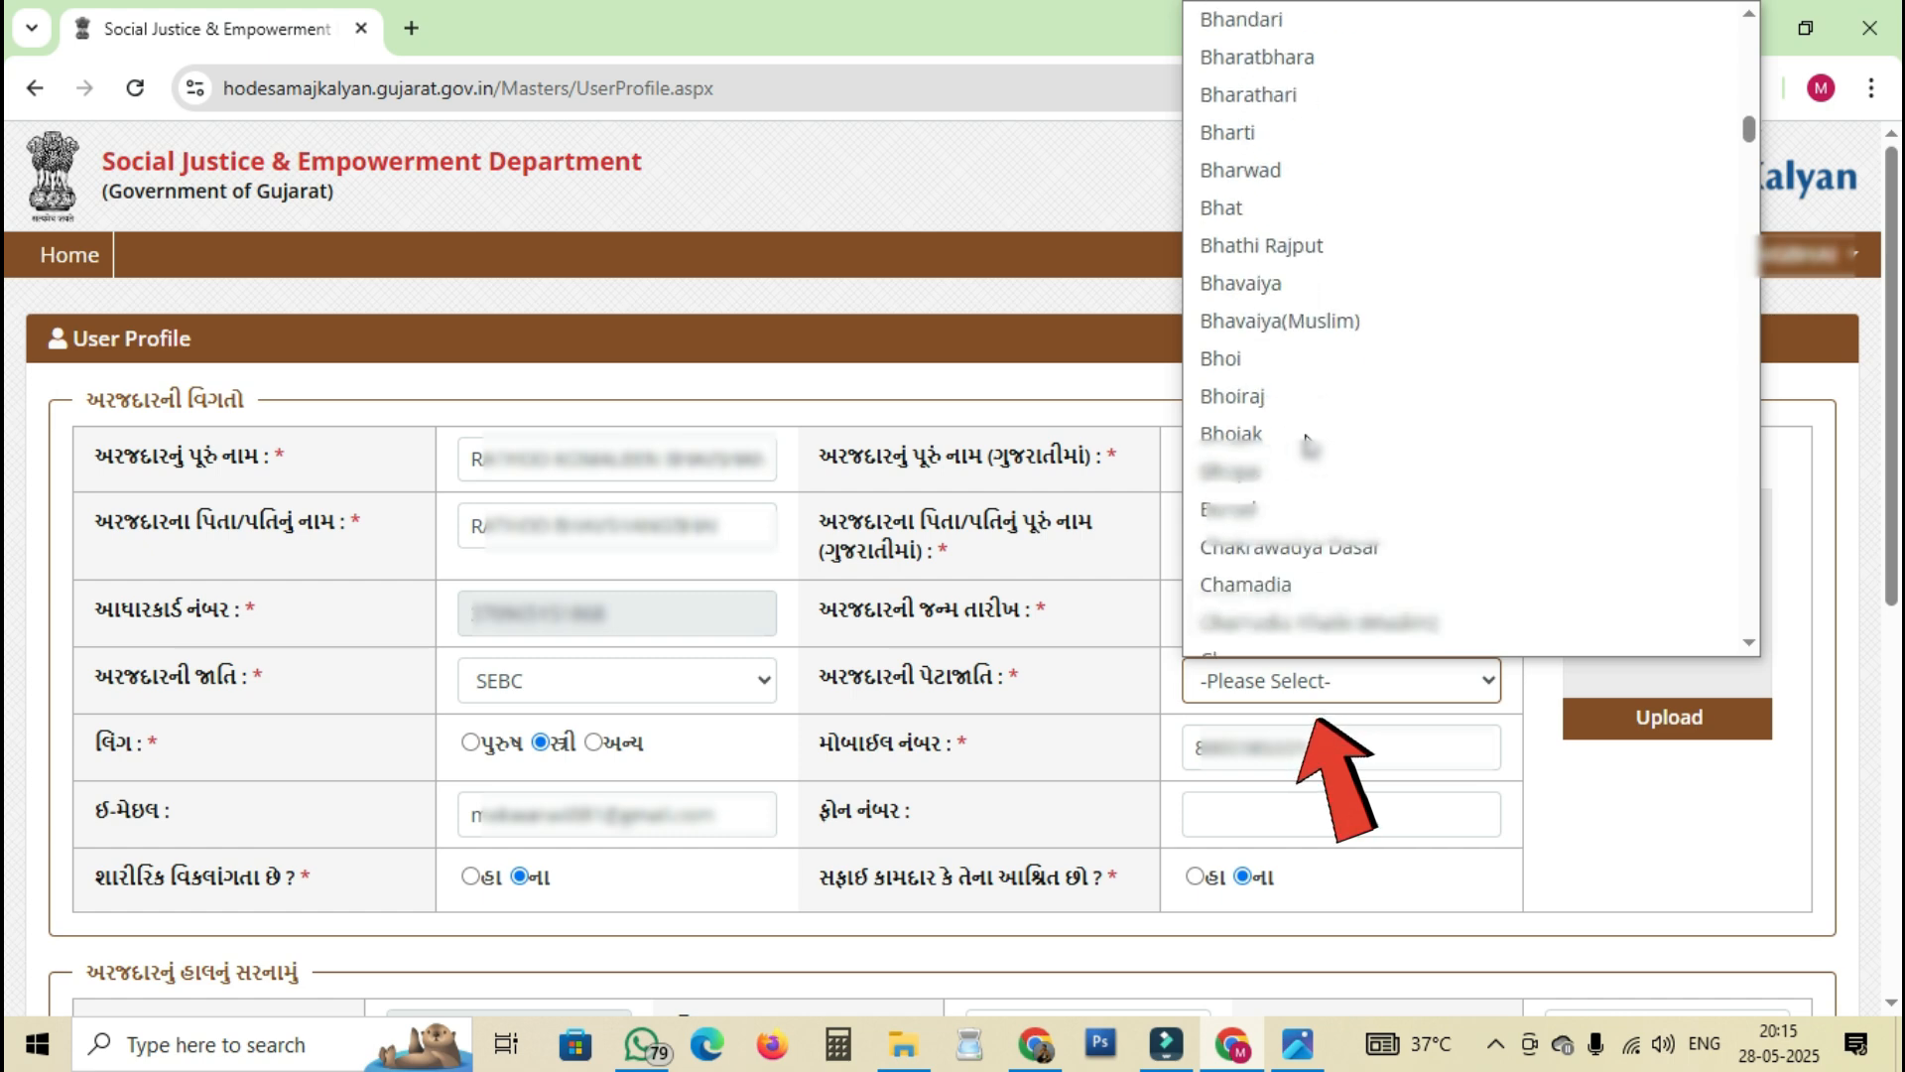
scroll(1306, 437, down, 5)
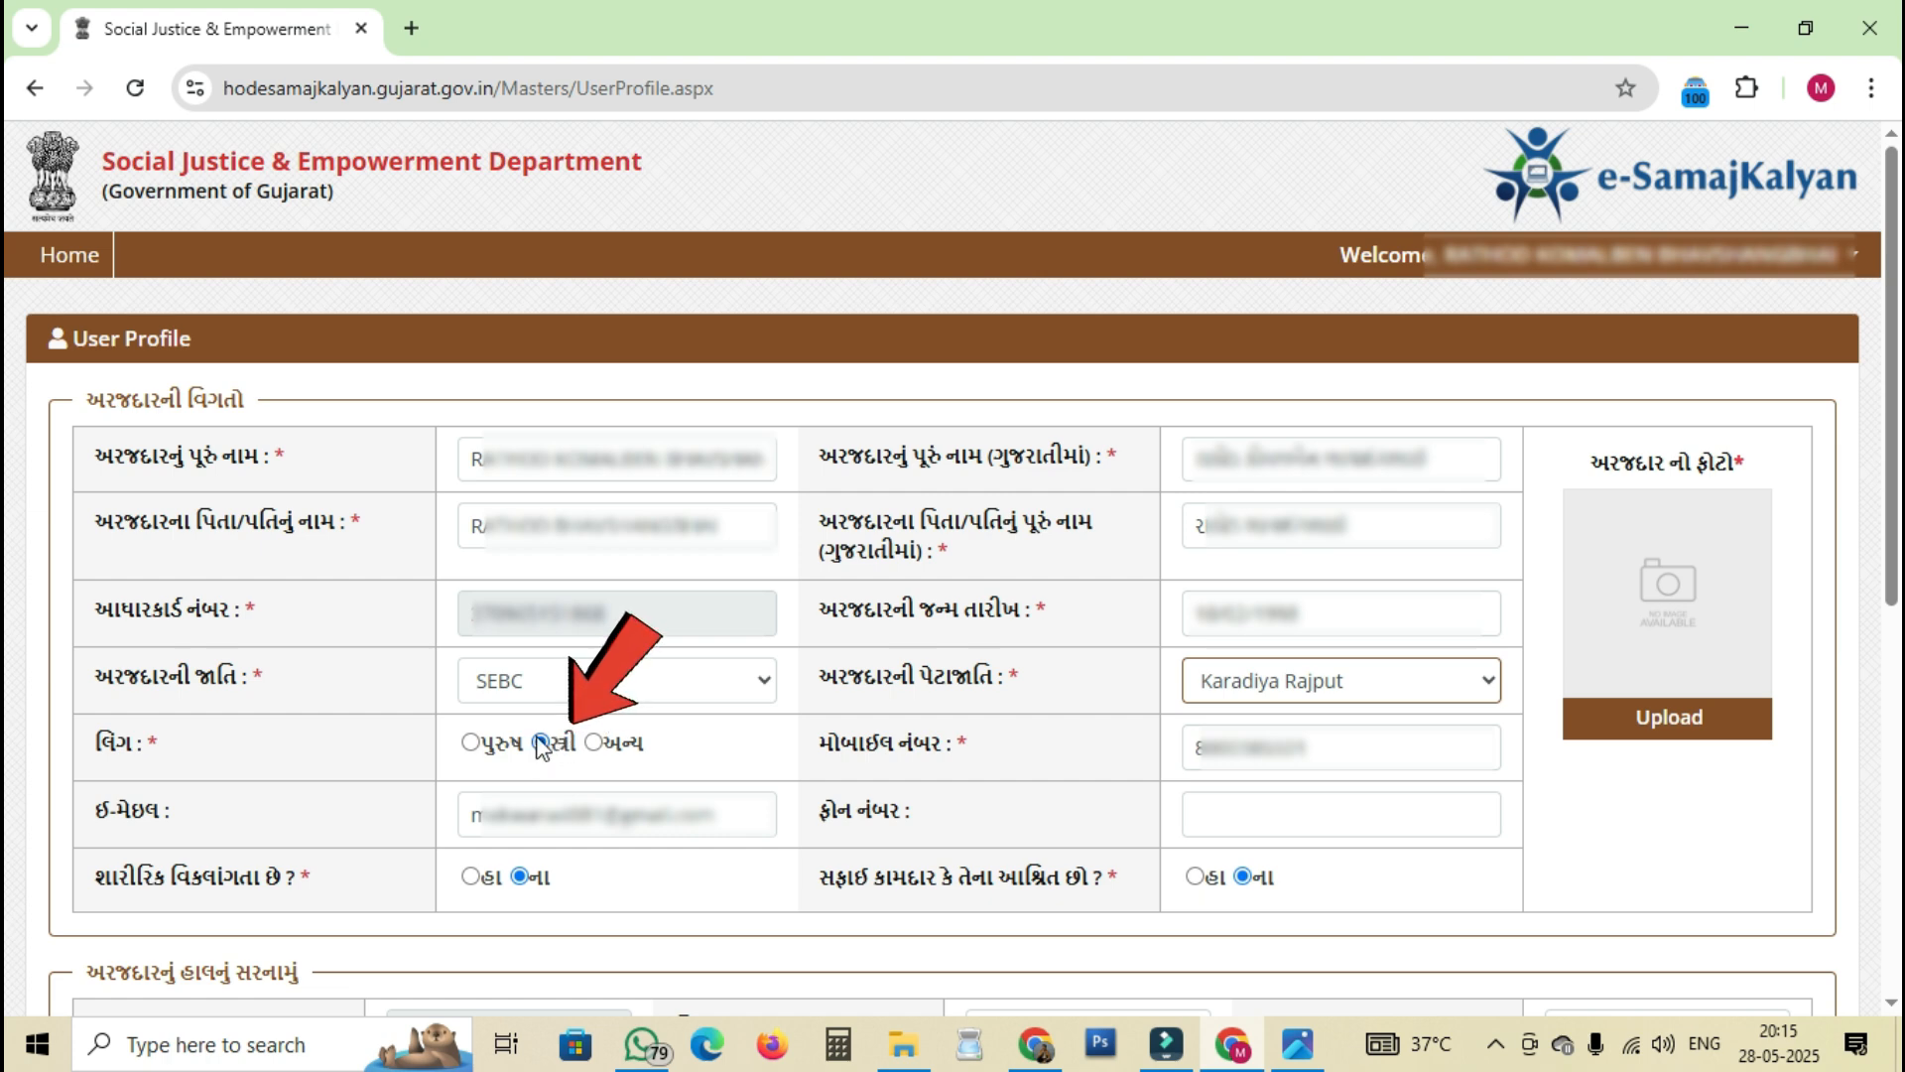
- Check the mobile number and e-mail entries, then upload the applicant's photo
drag(1320, 747, 1174, 763)
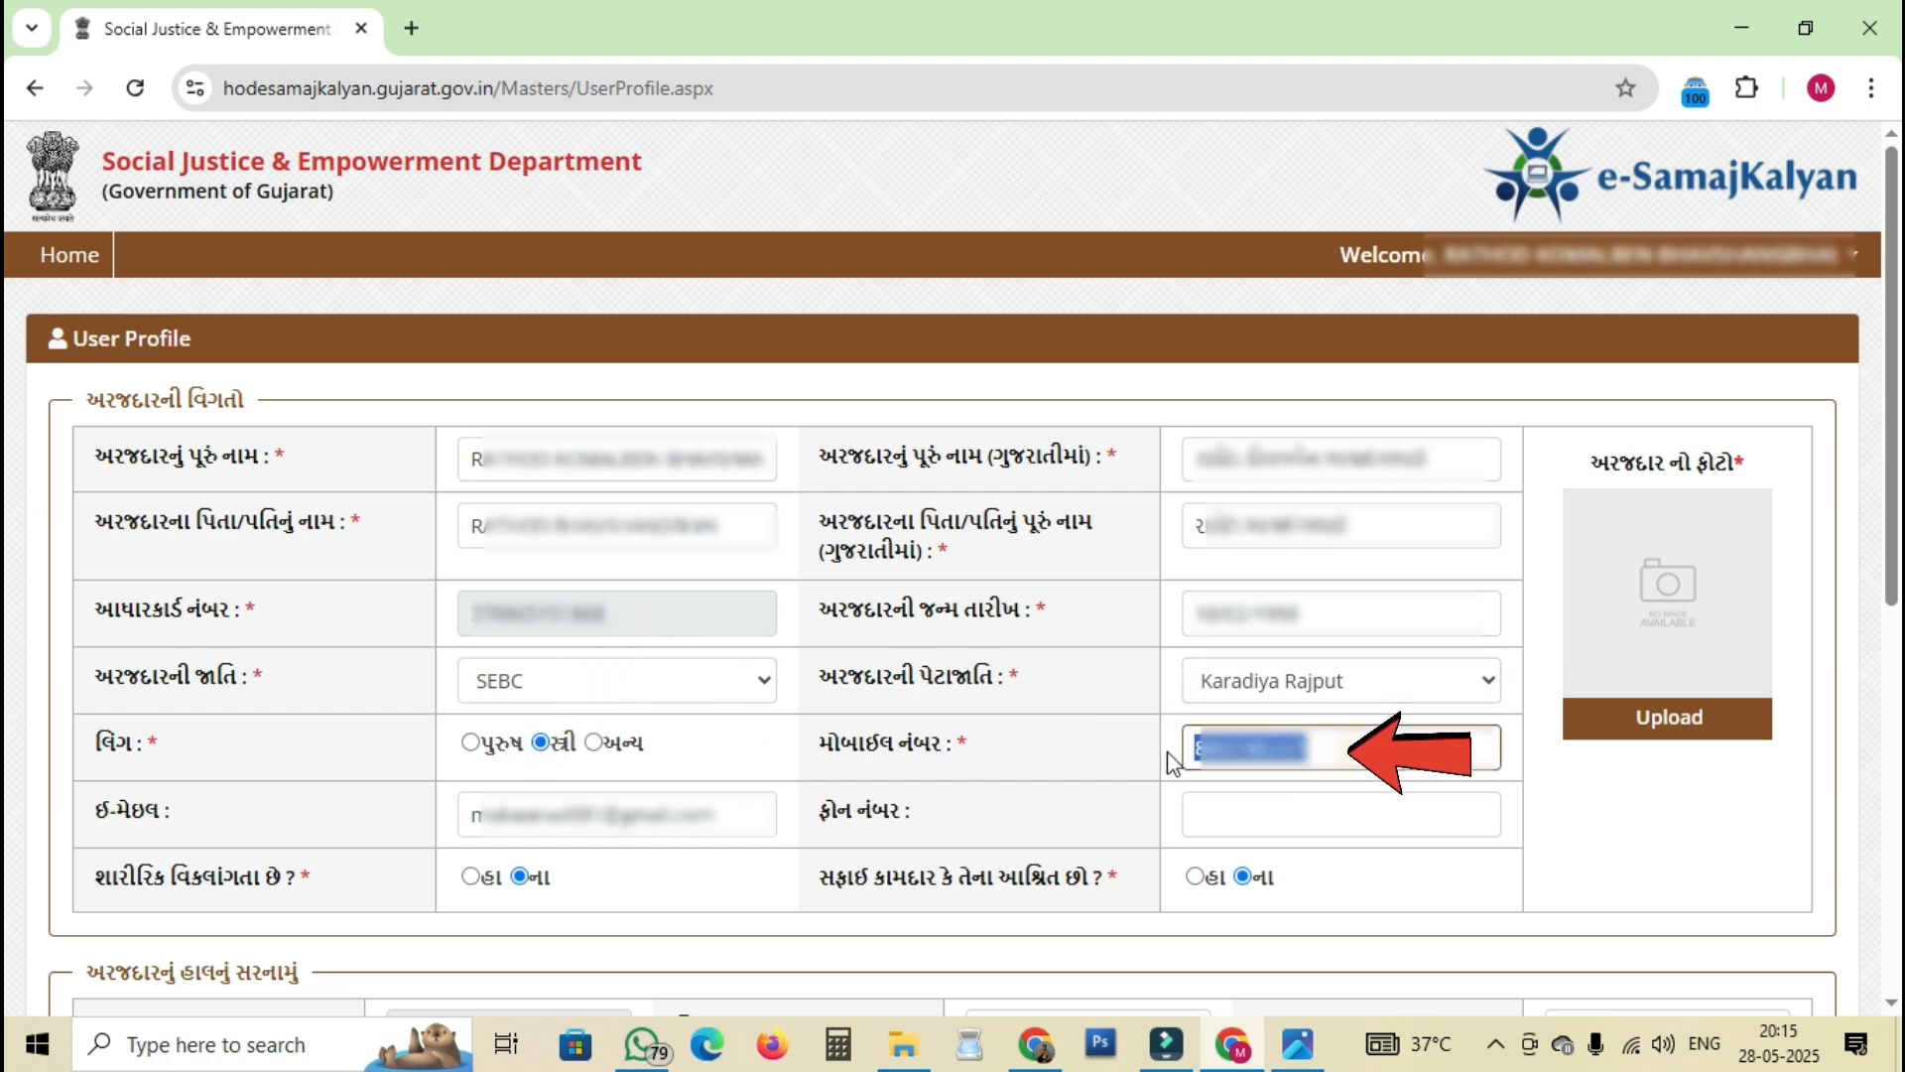
click(497, 813)
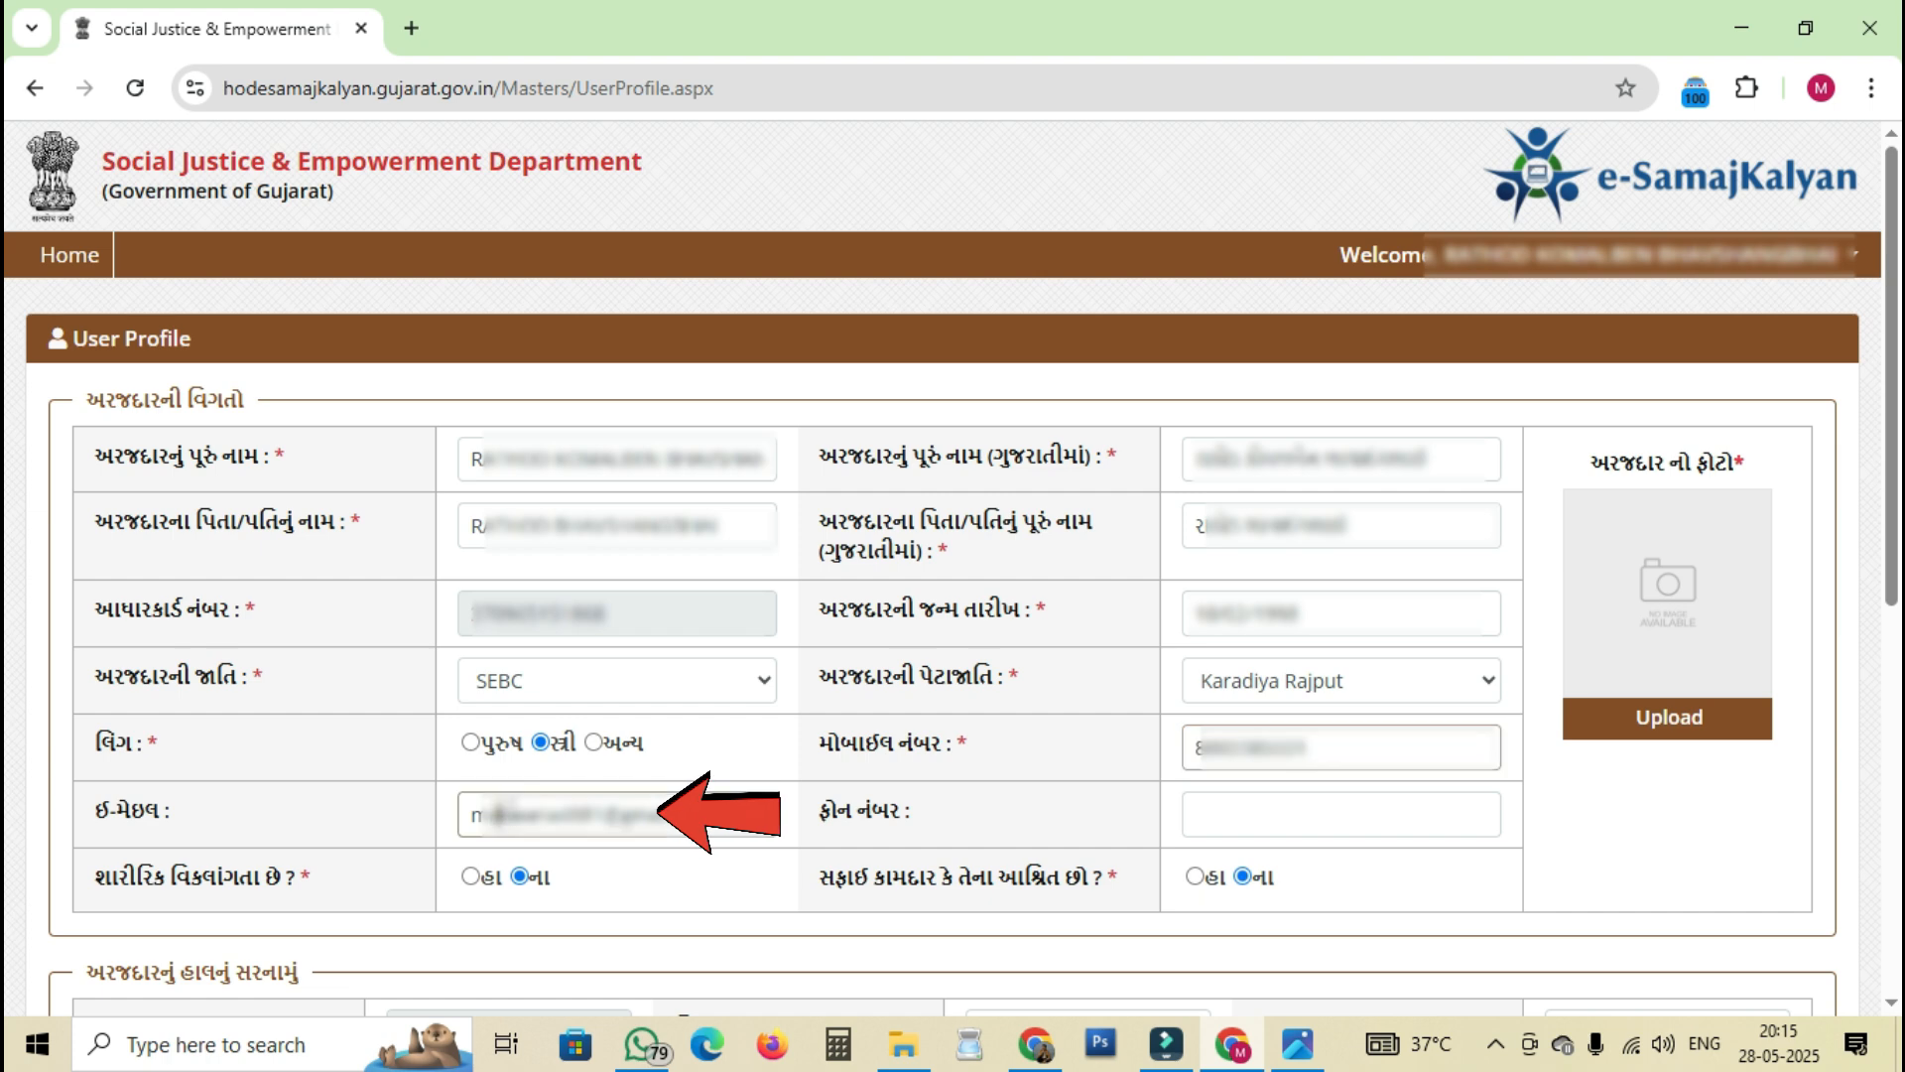
drag(499, 814, 694, 816)
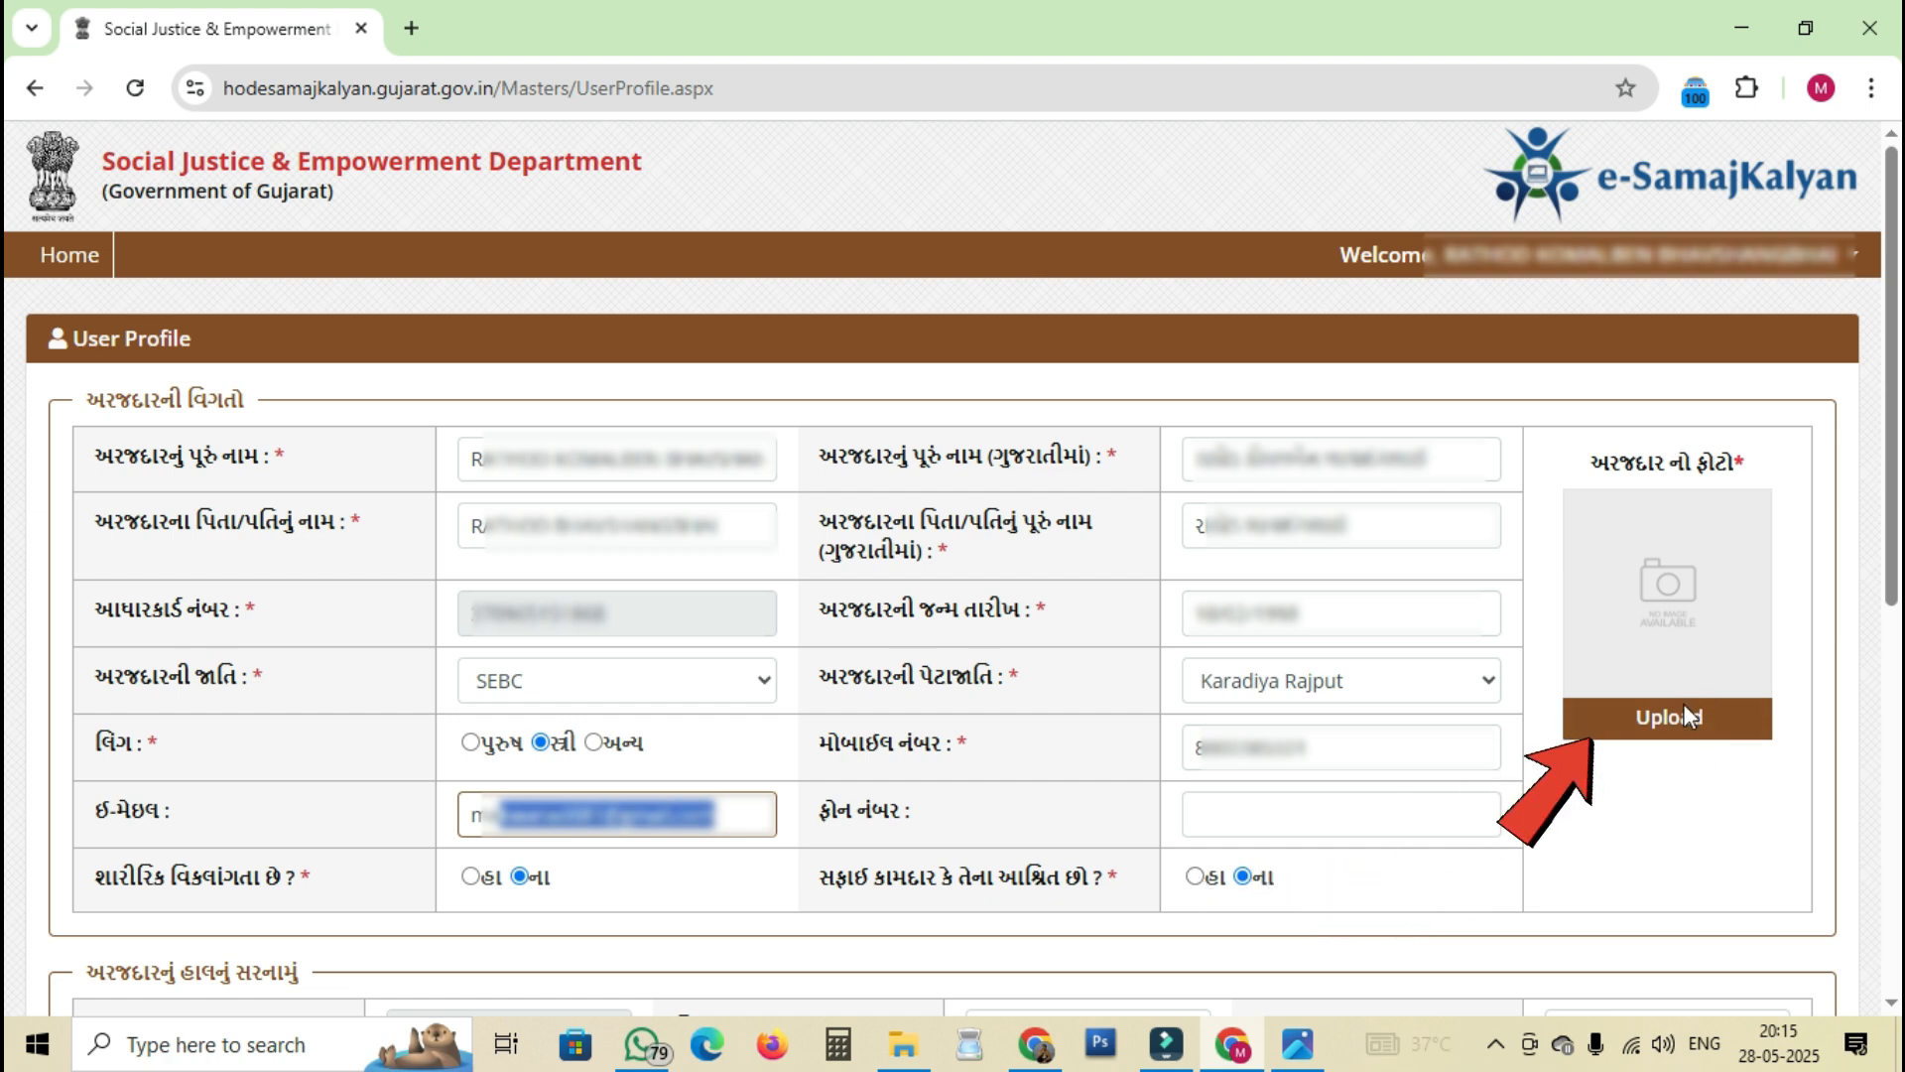
click(1658, 713)
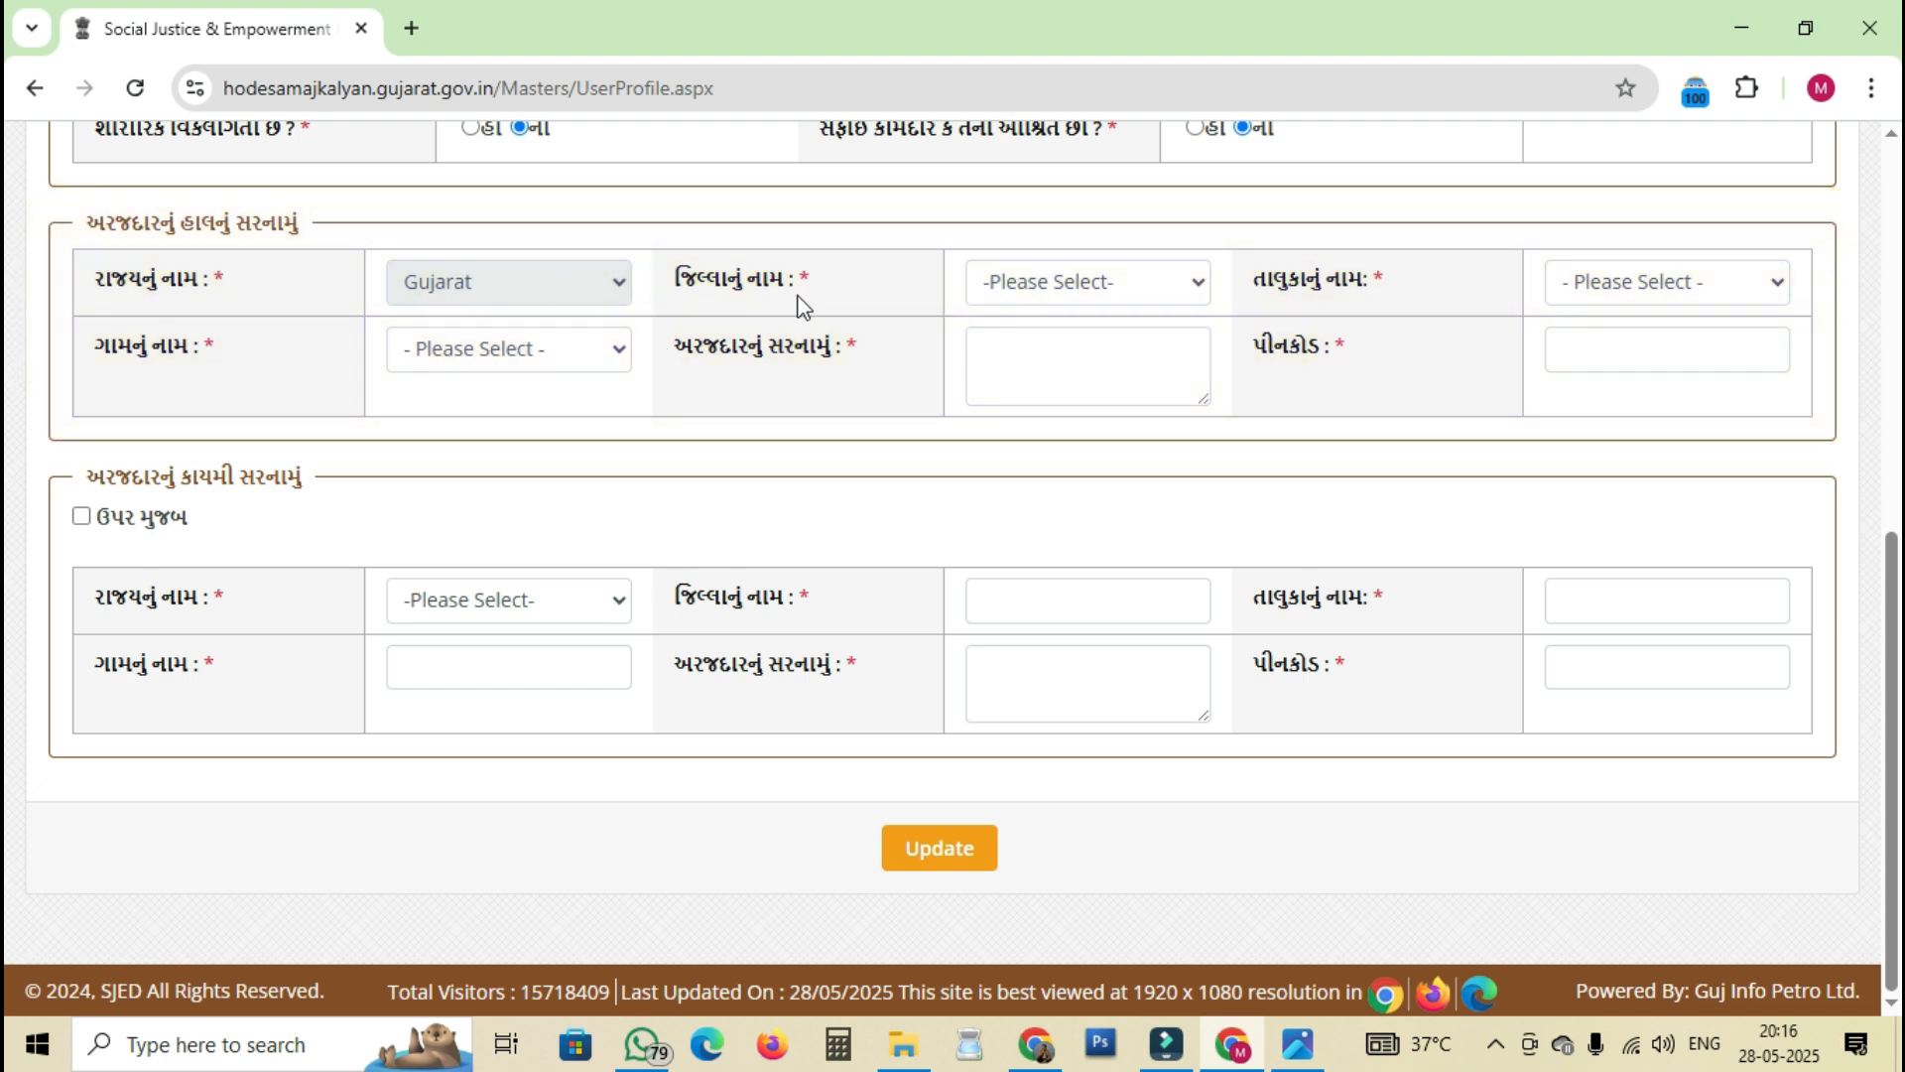
- Select Bhavnagar district with its taluka and village for the current address
click(1081, 284)
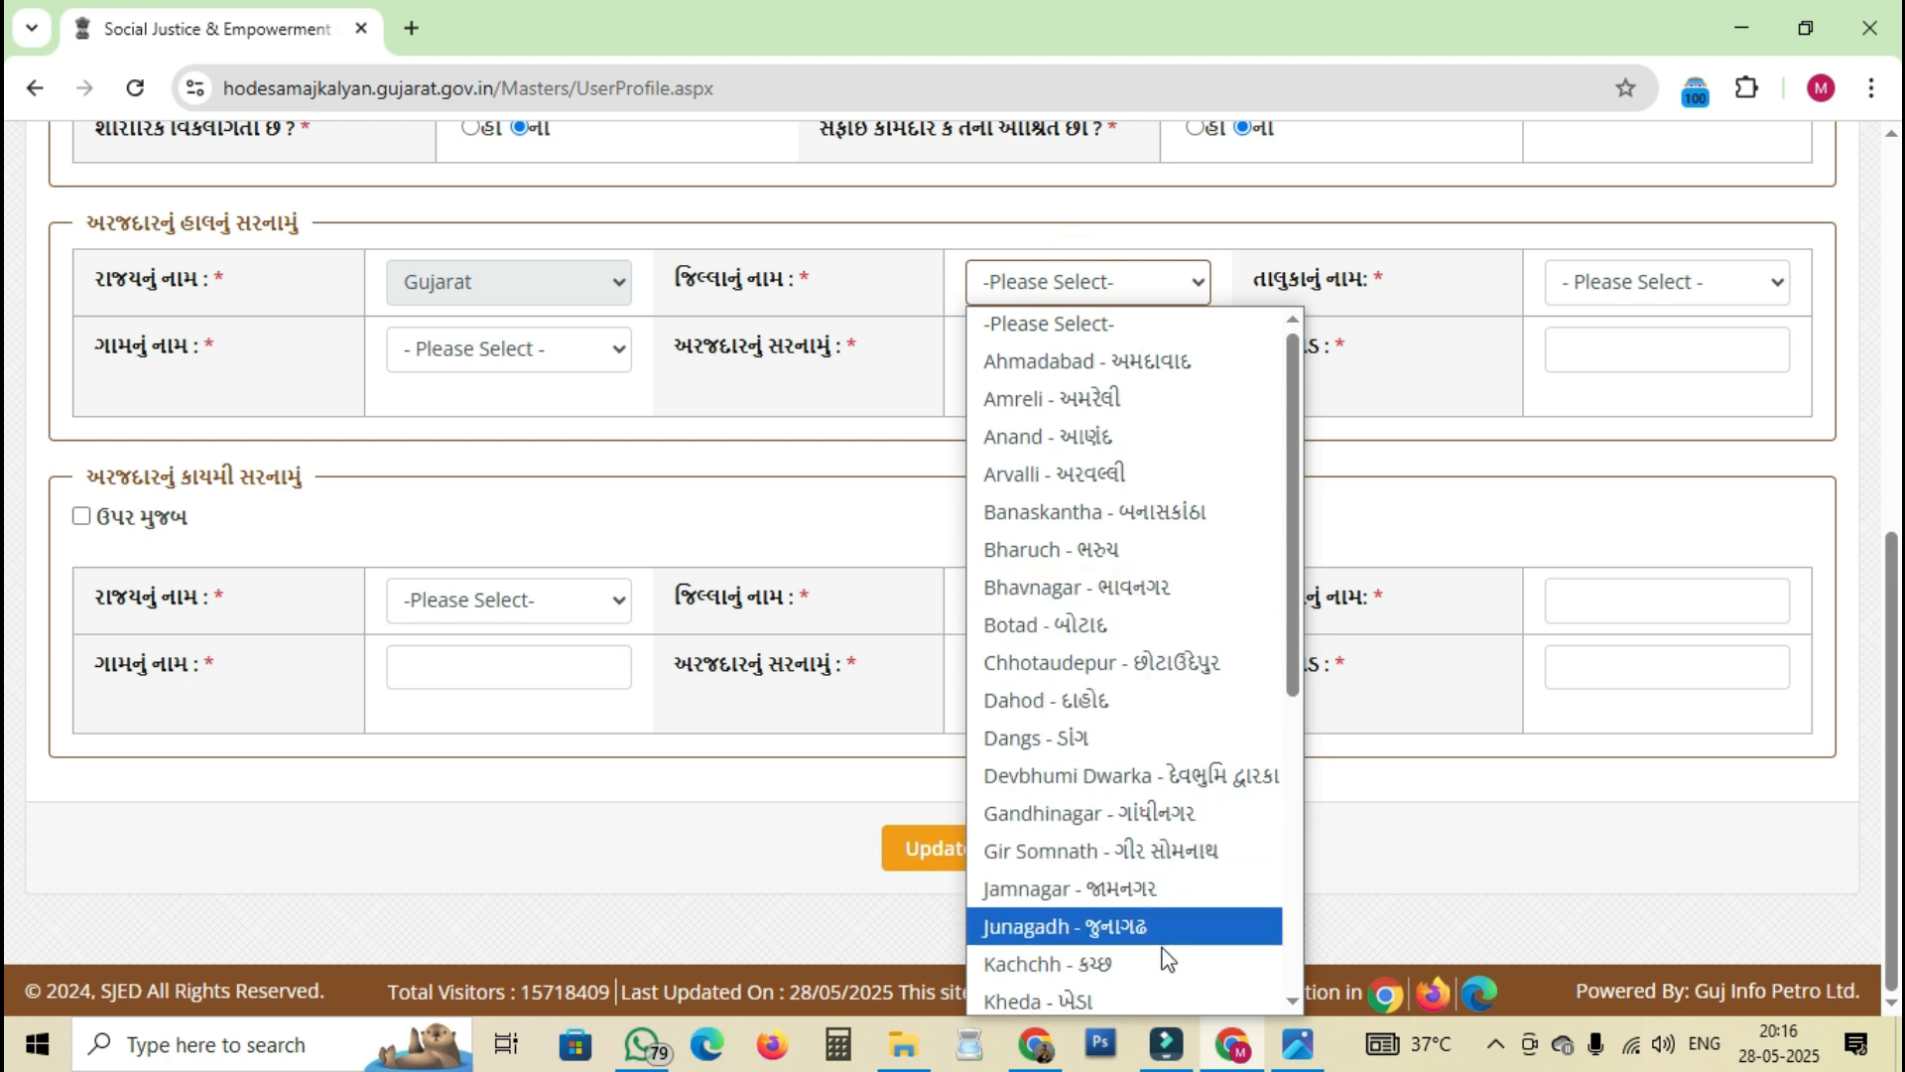
scroll(1159, 929, down, 5)
scroll(1159, 929, up, 5)
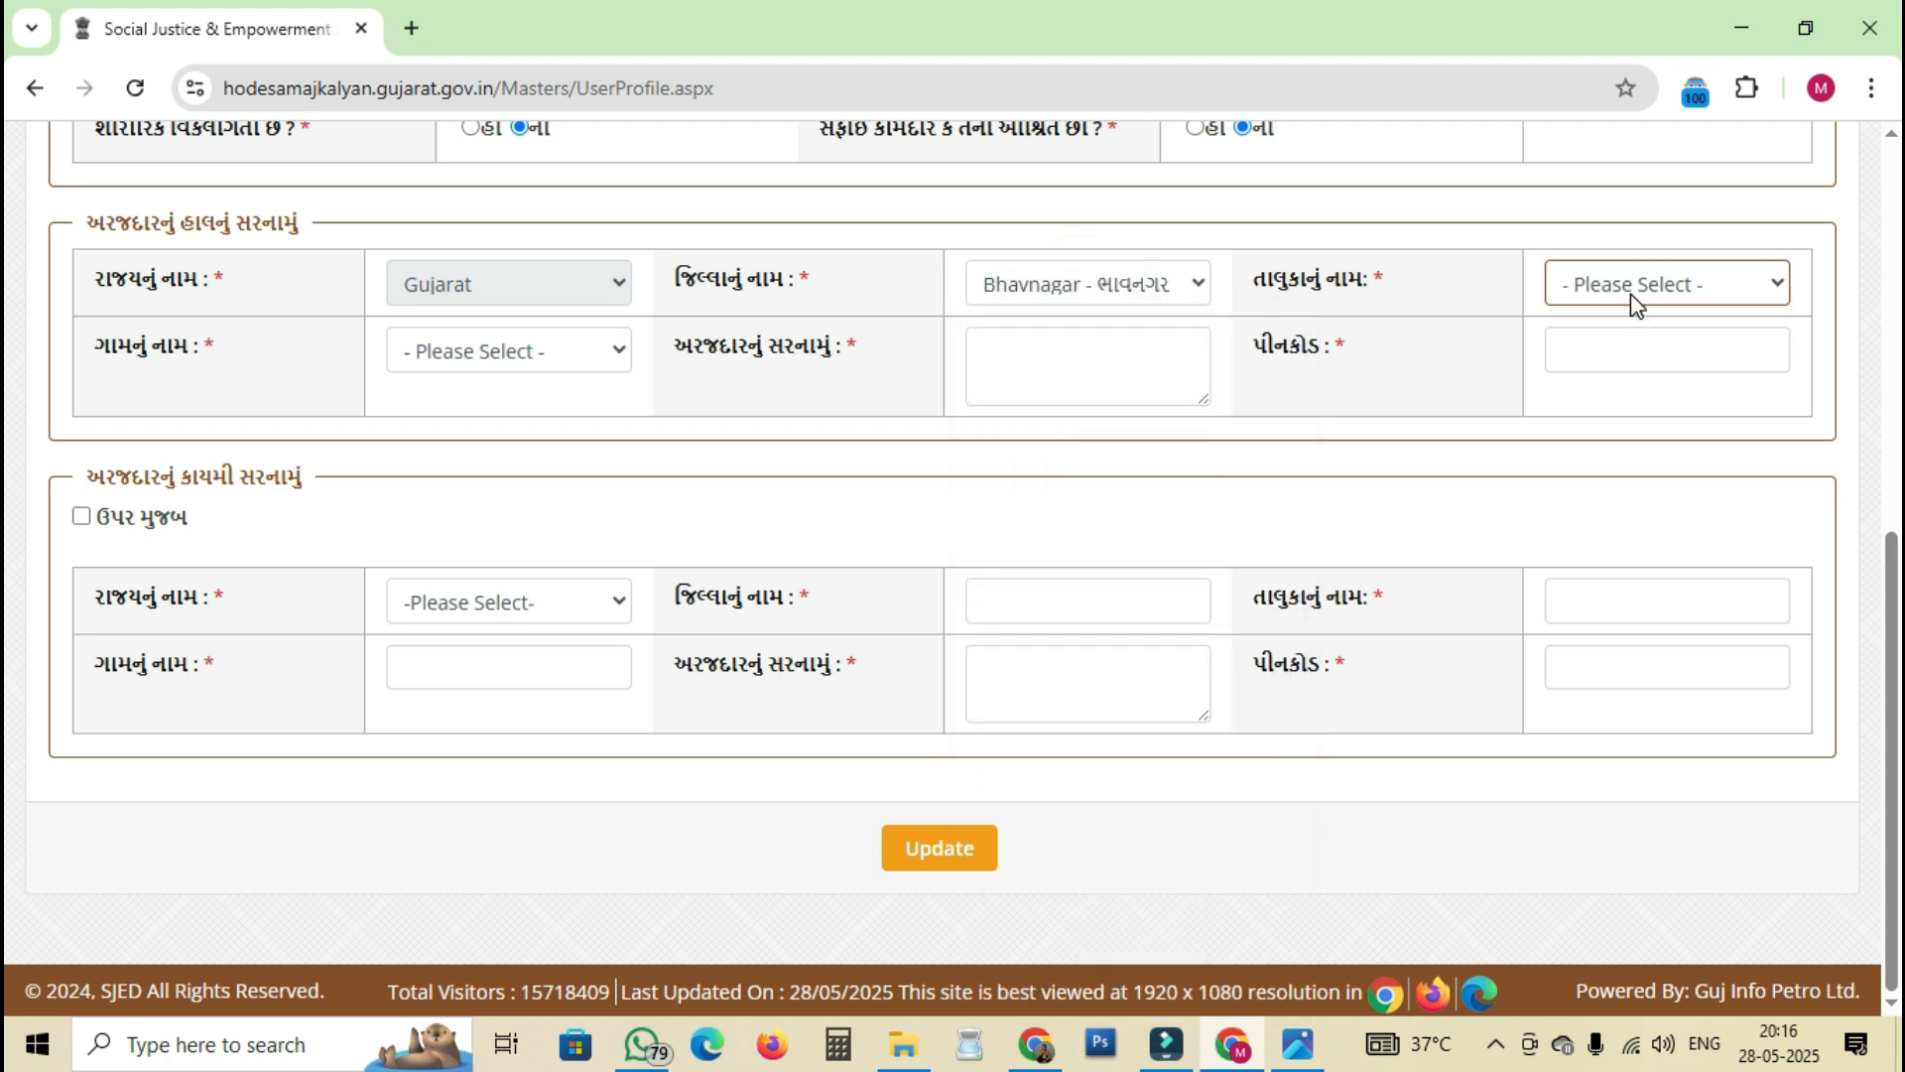
click(1636, 300)
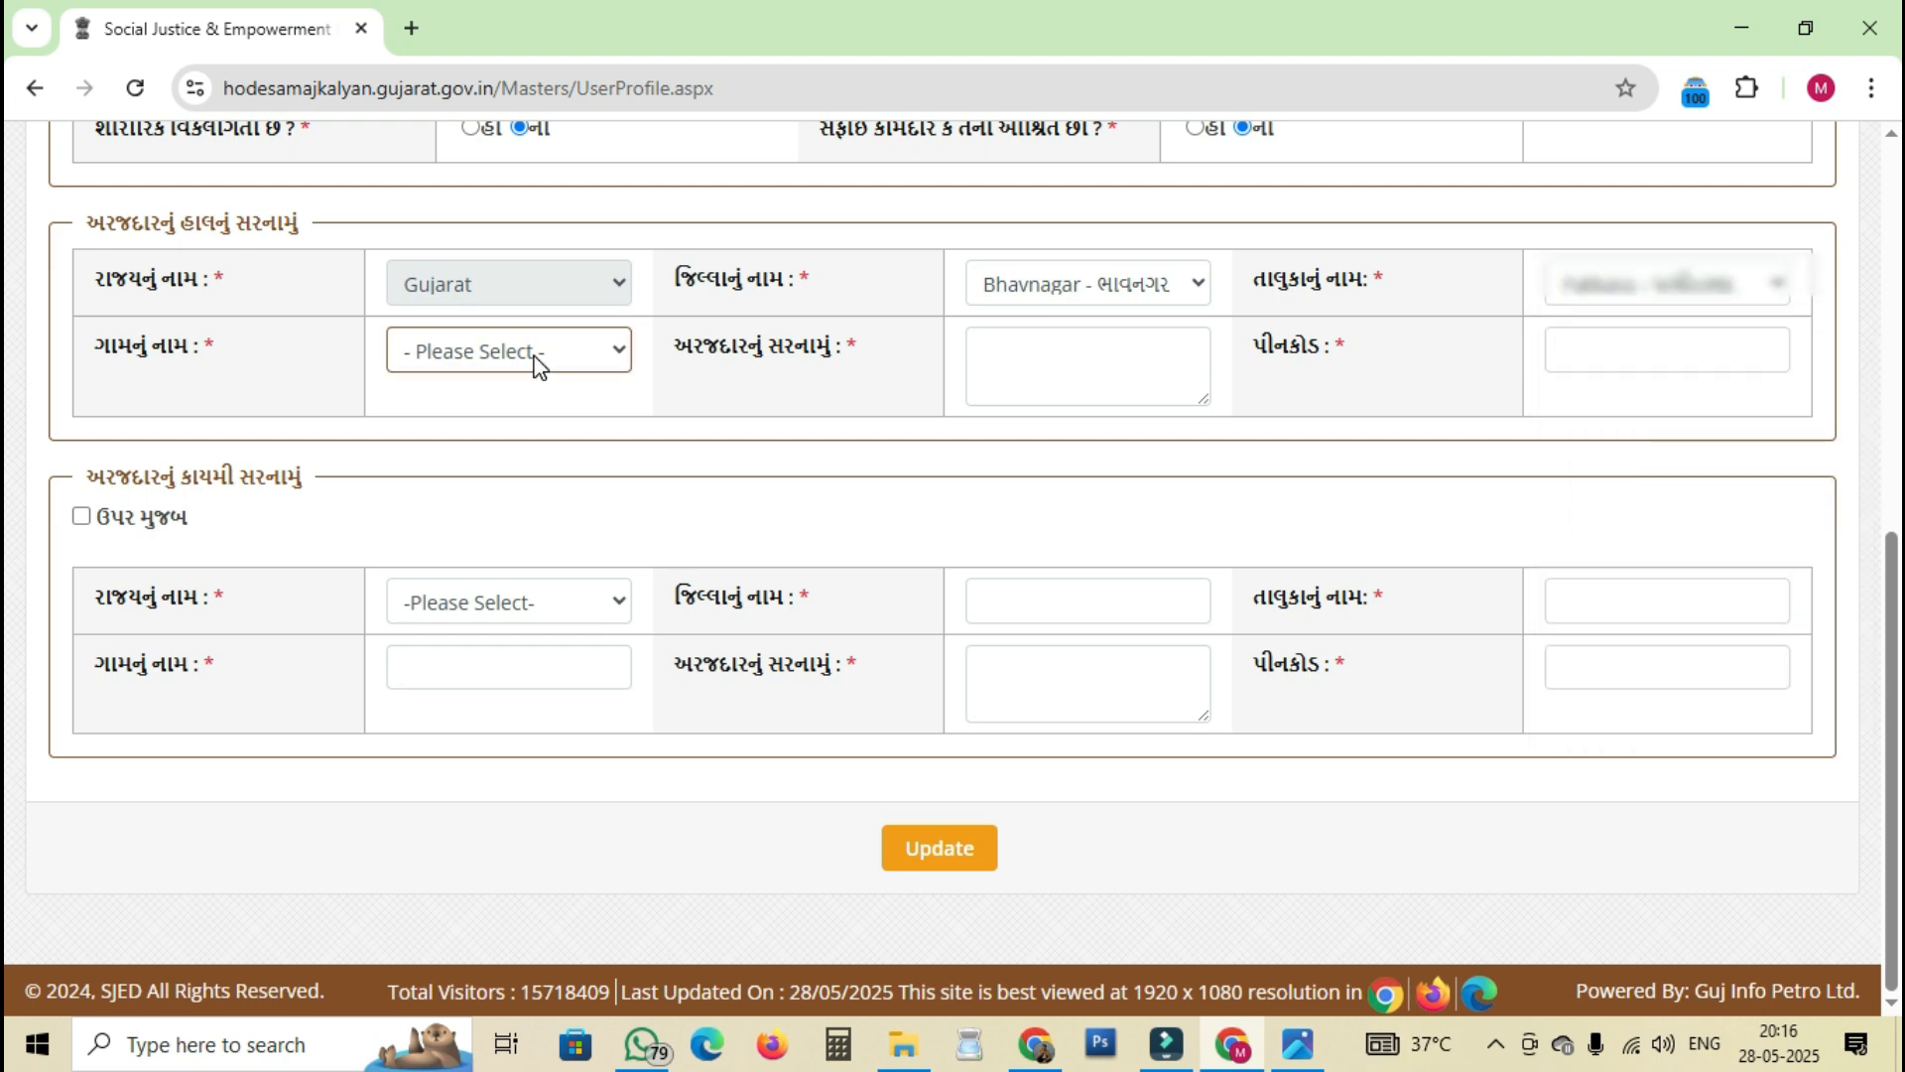
click(537, 357)
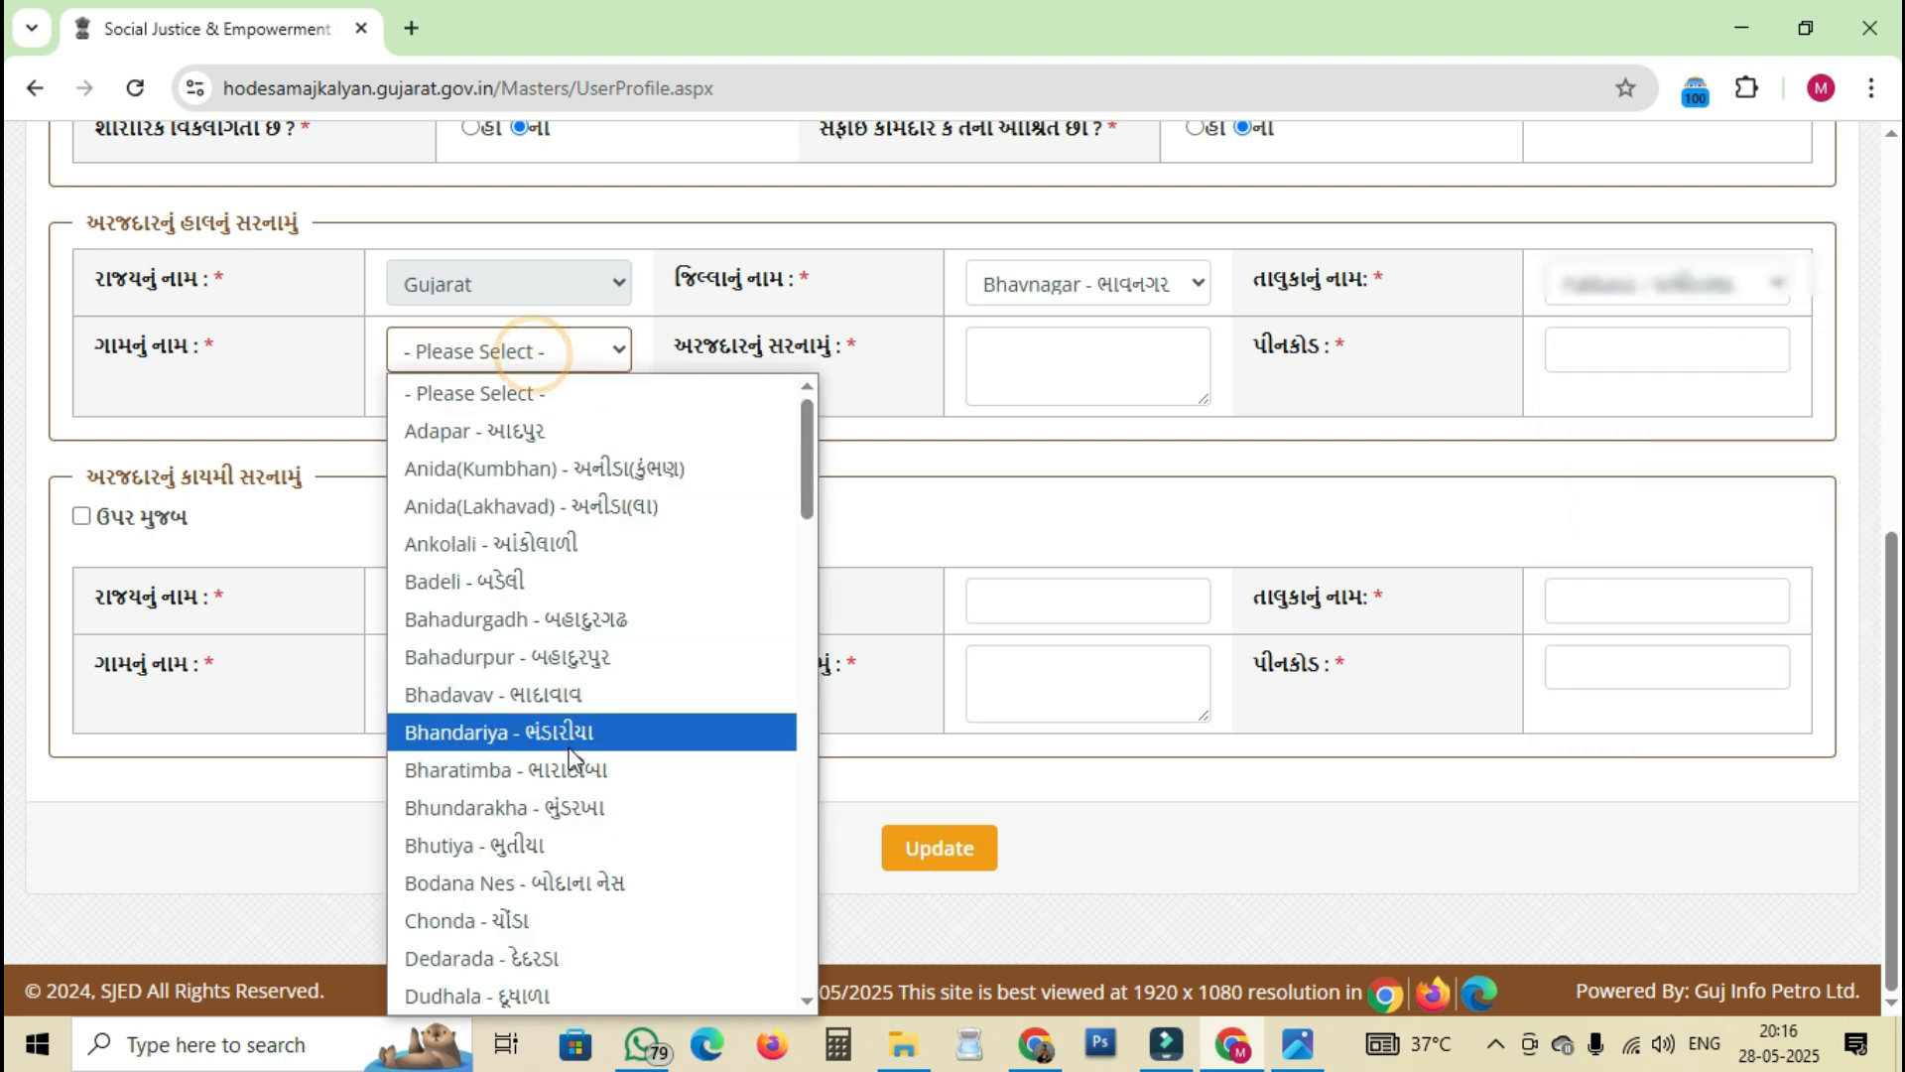
scroll(576, 754, down, 15)
scroll(576, 774, up, 15)
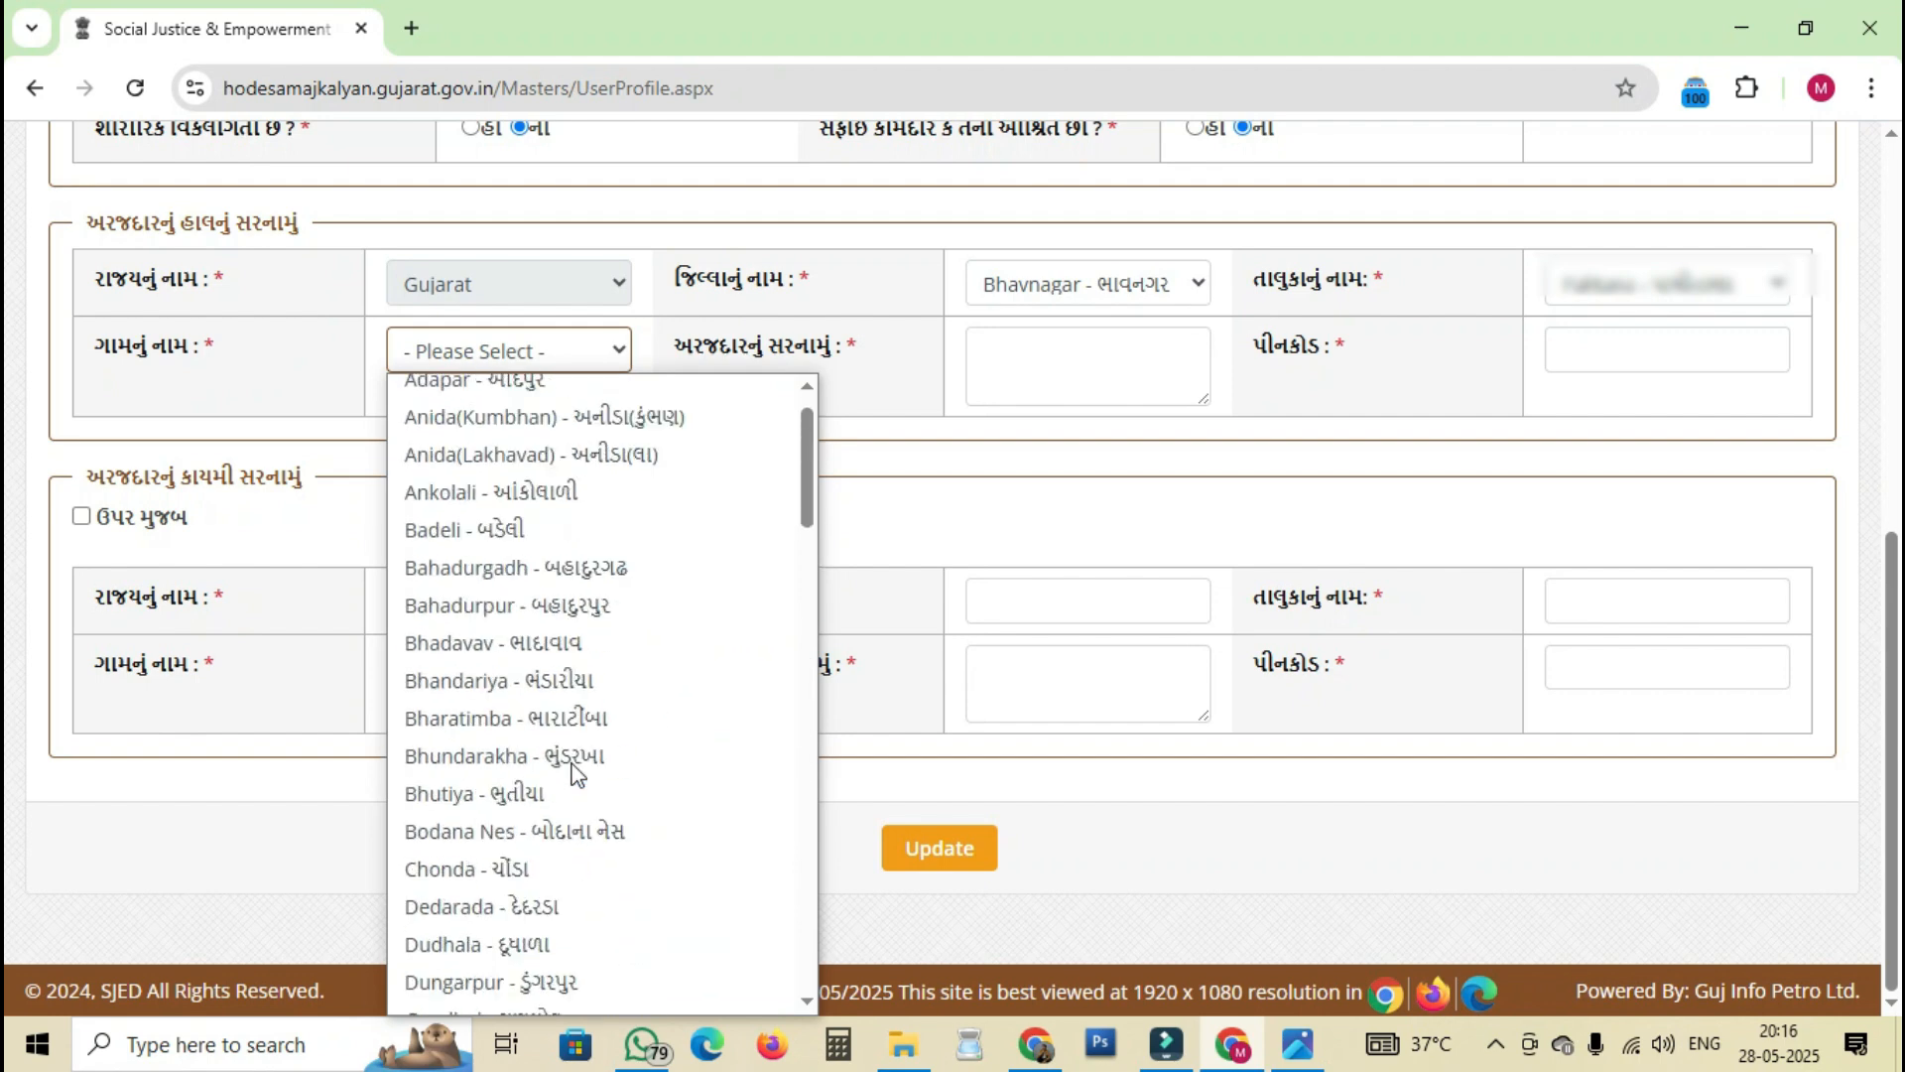
scroll(575, 774, down, 10)
scroll(575, 772, down, 5)
- Enter the street address and PIN code, copy to permanent address, and save the profile
click(1052, 346)
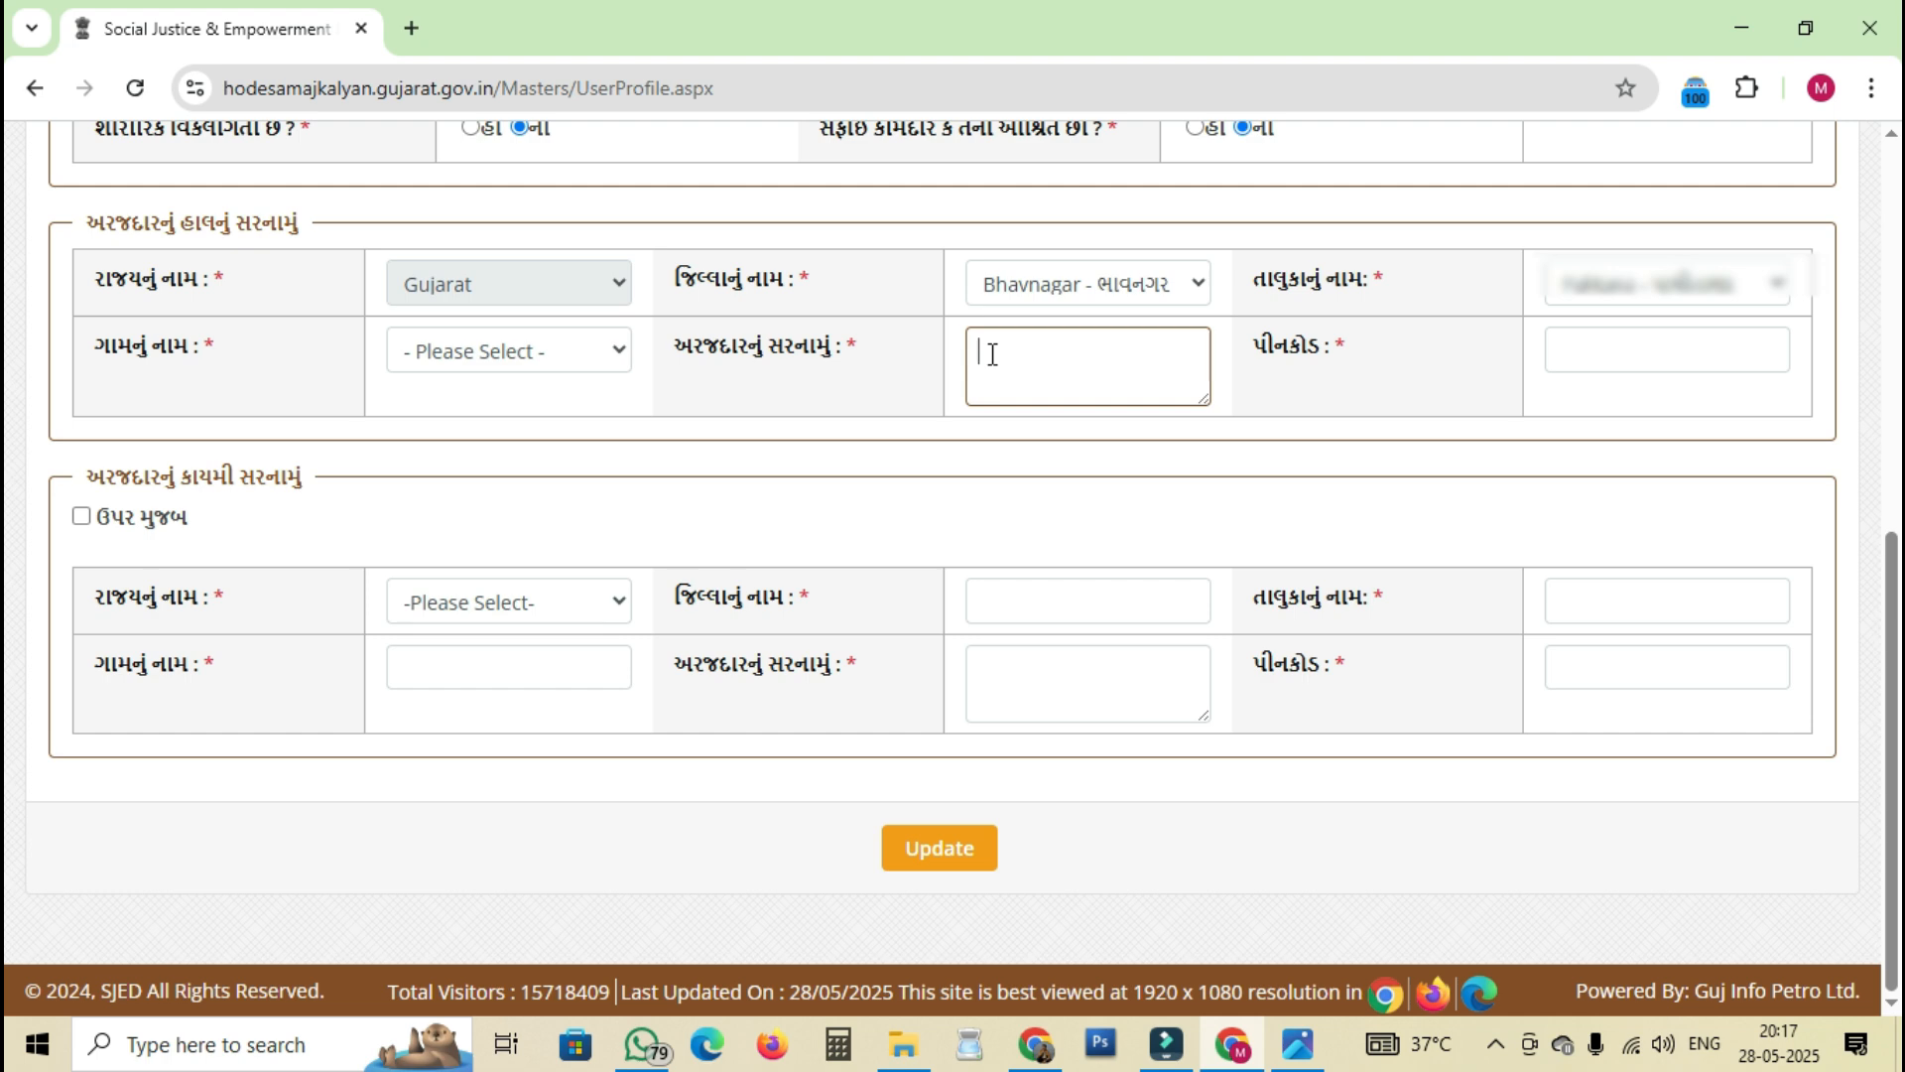
click(1613, 343)
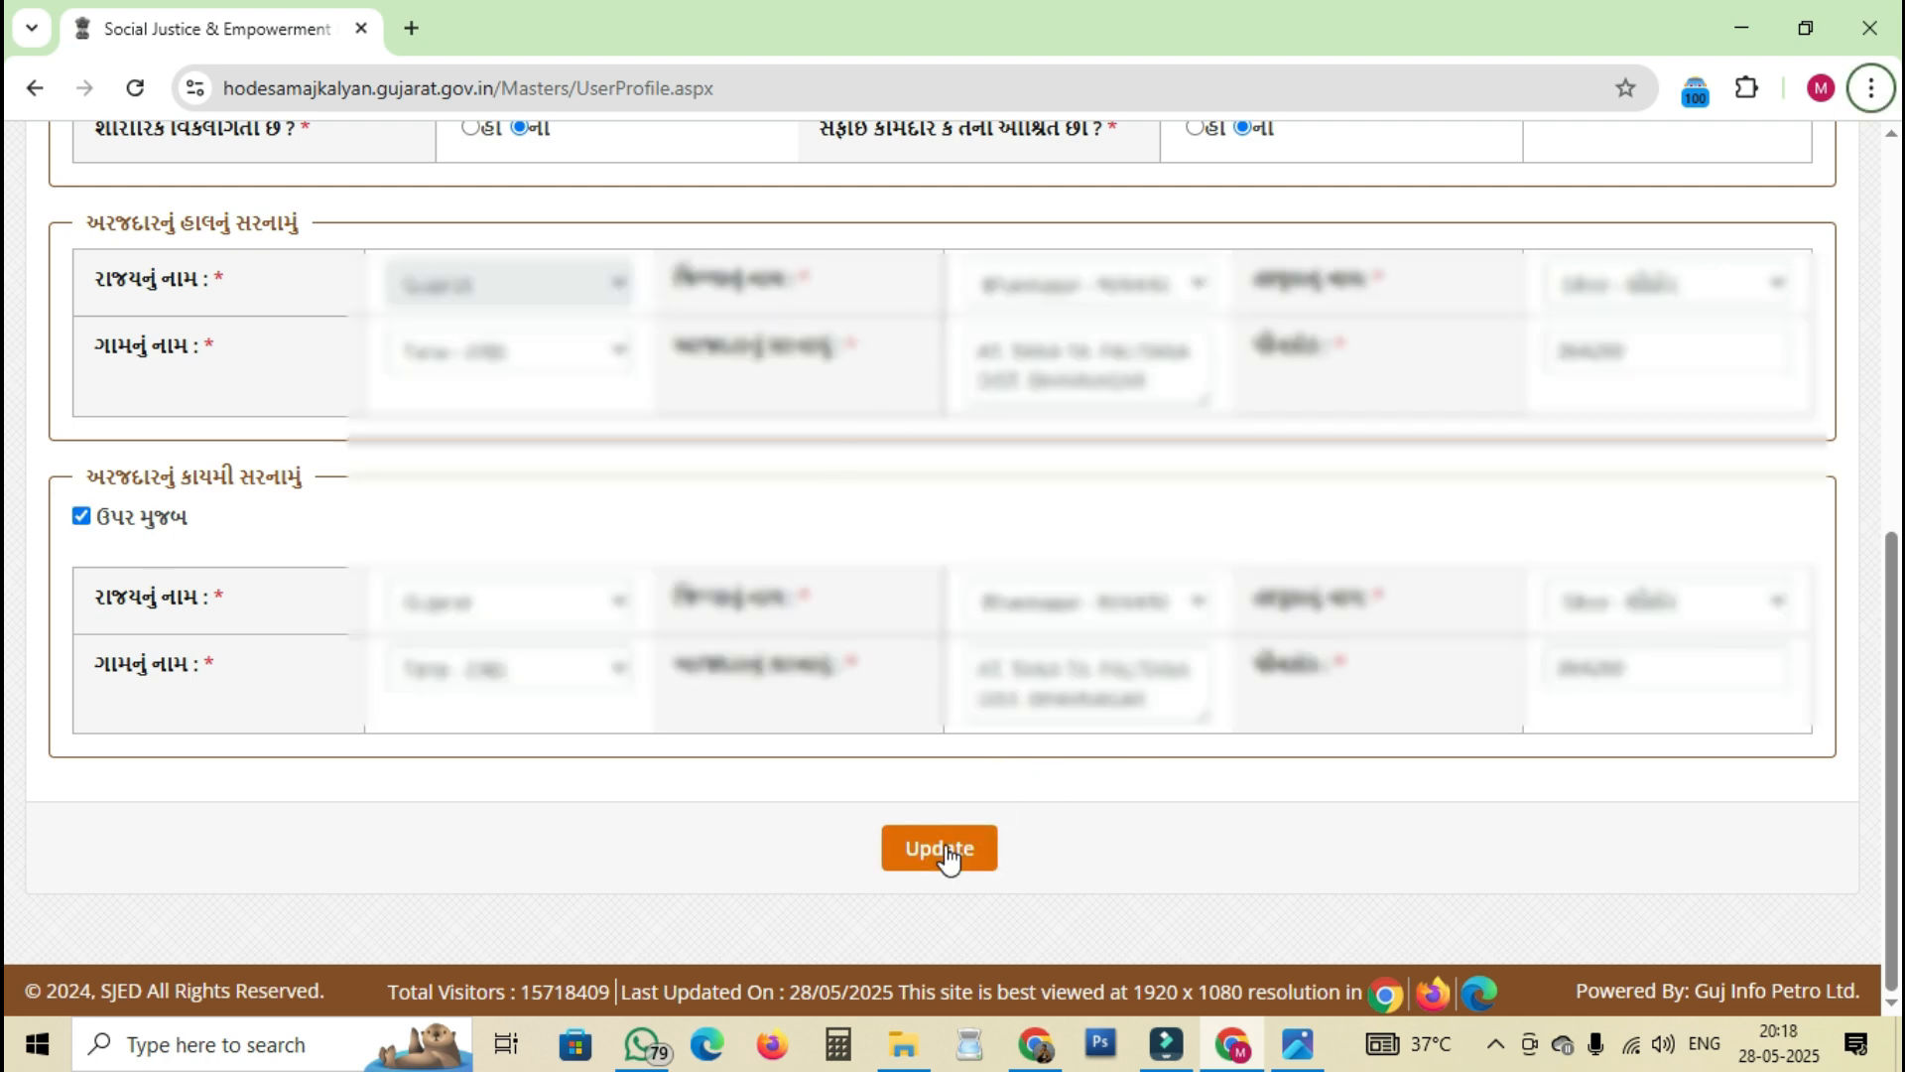
click(941, 850)
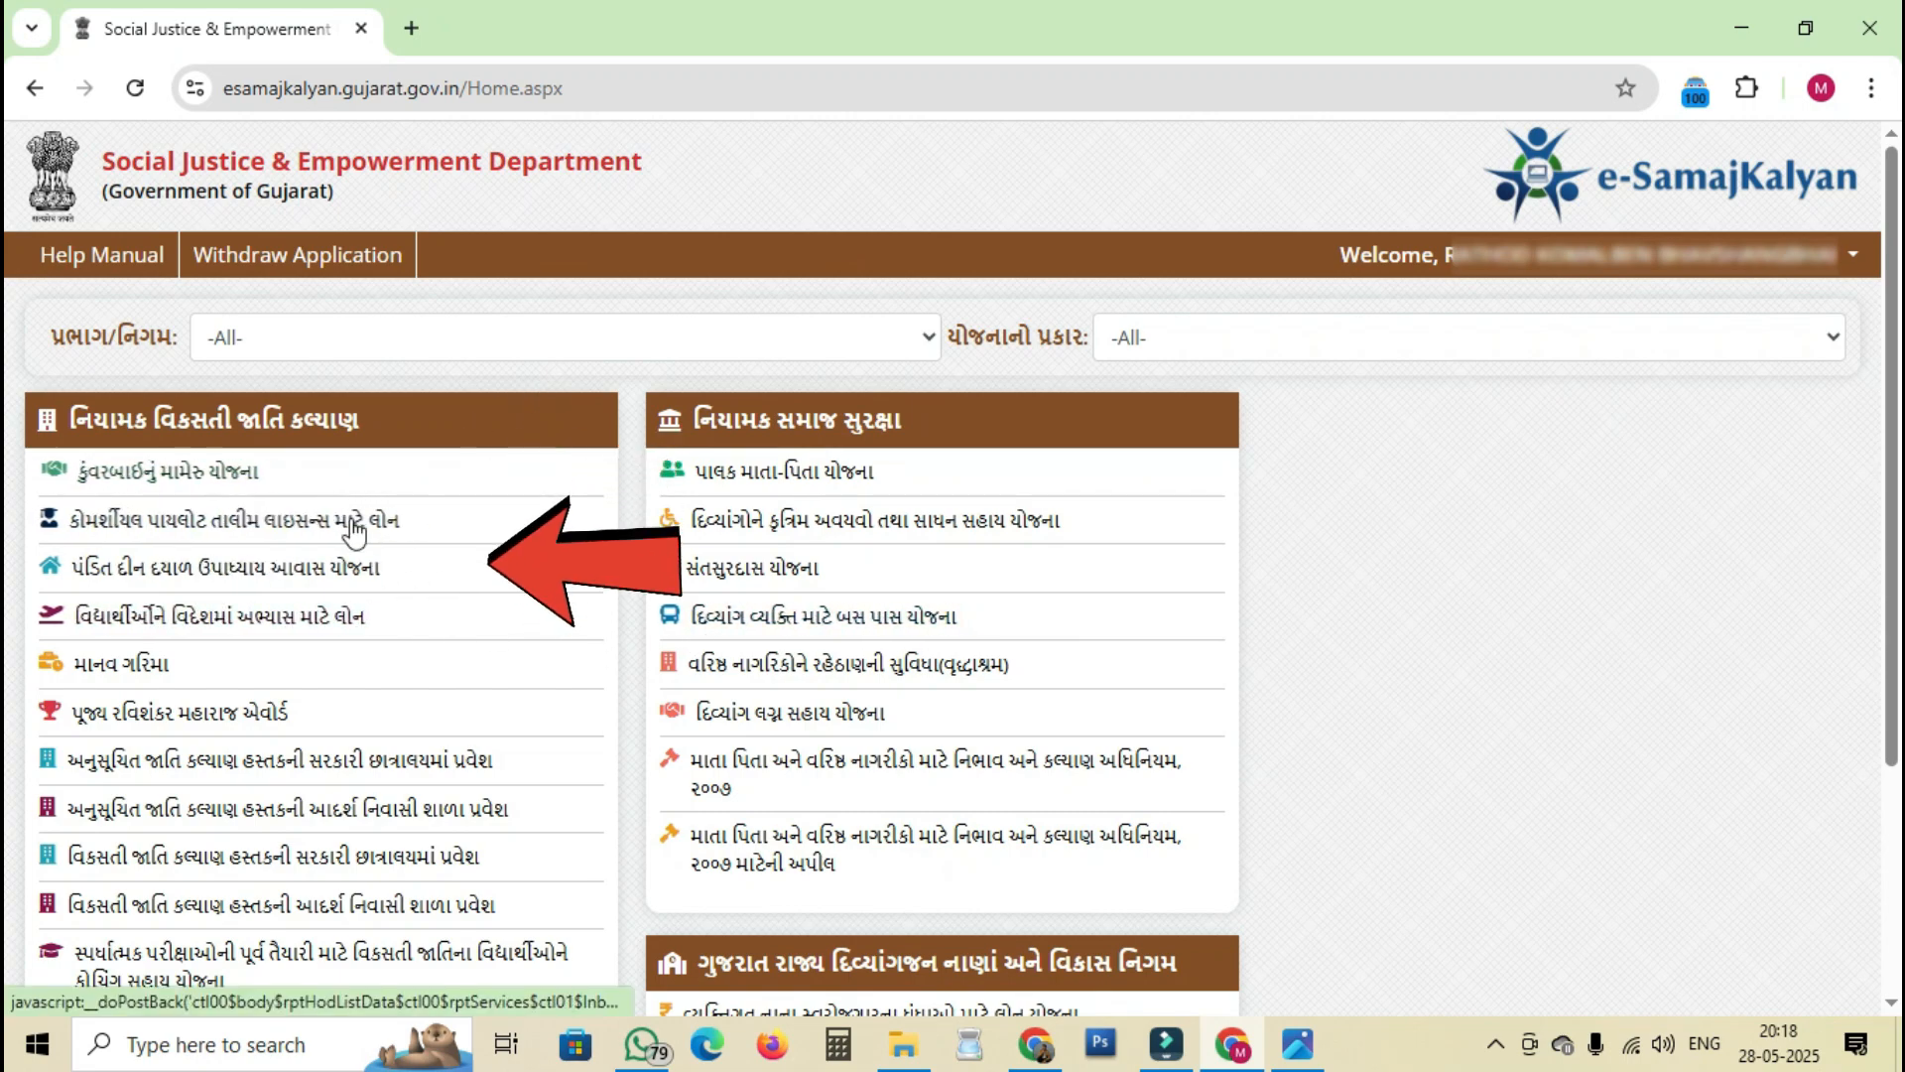
- Open the કુંવરબાઈનું મામેરુ યોજના scheme from the Home page scheme list
scroll(352, 531, down, 1)
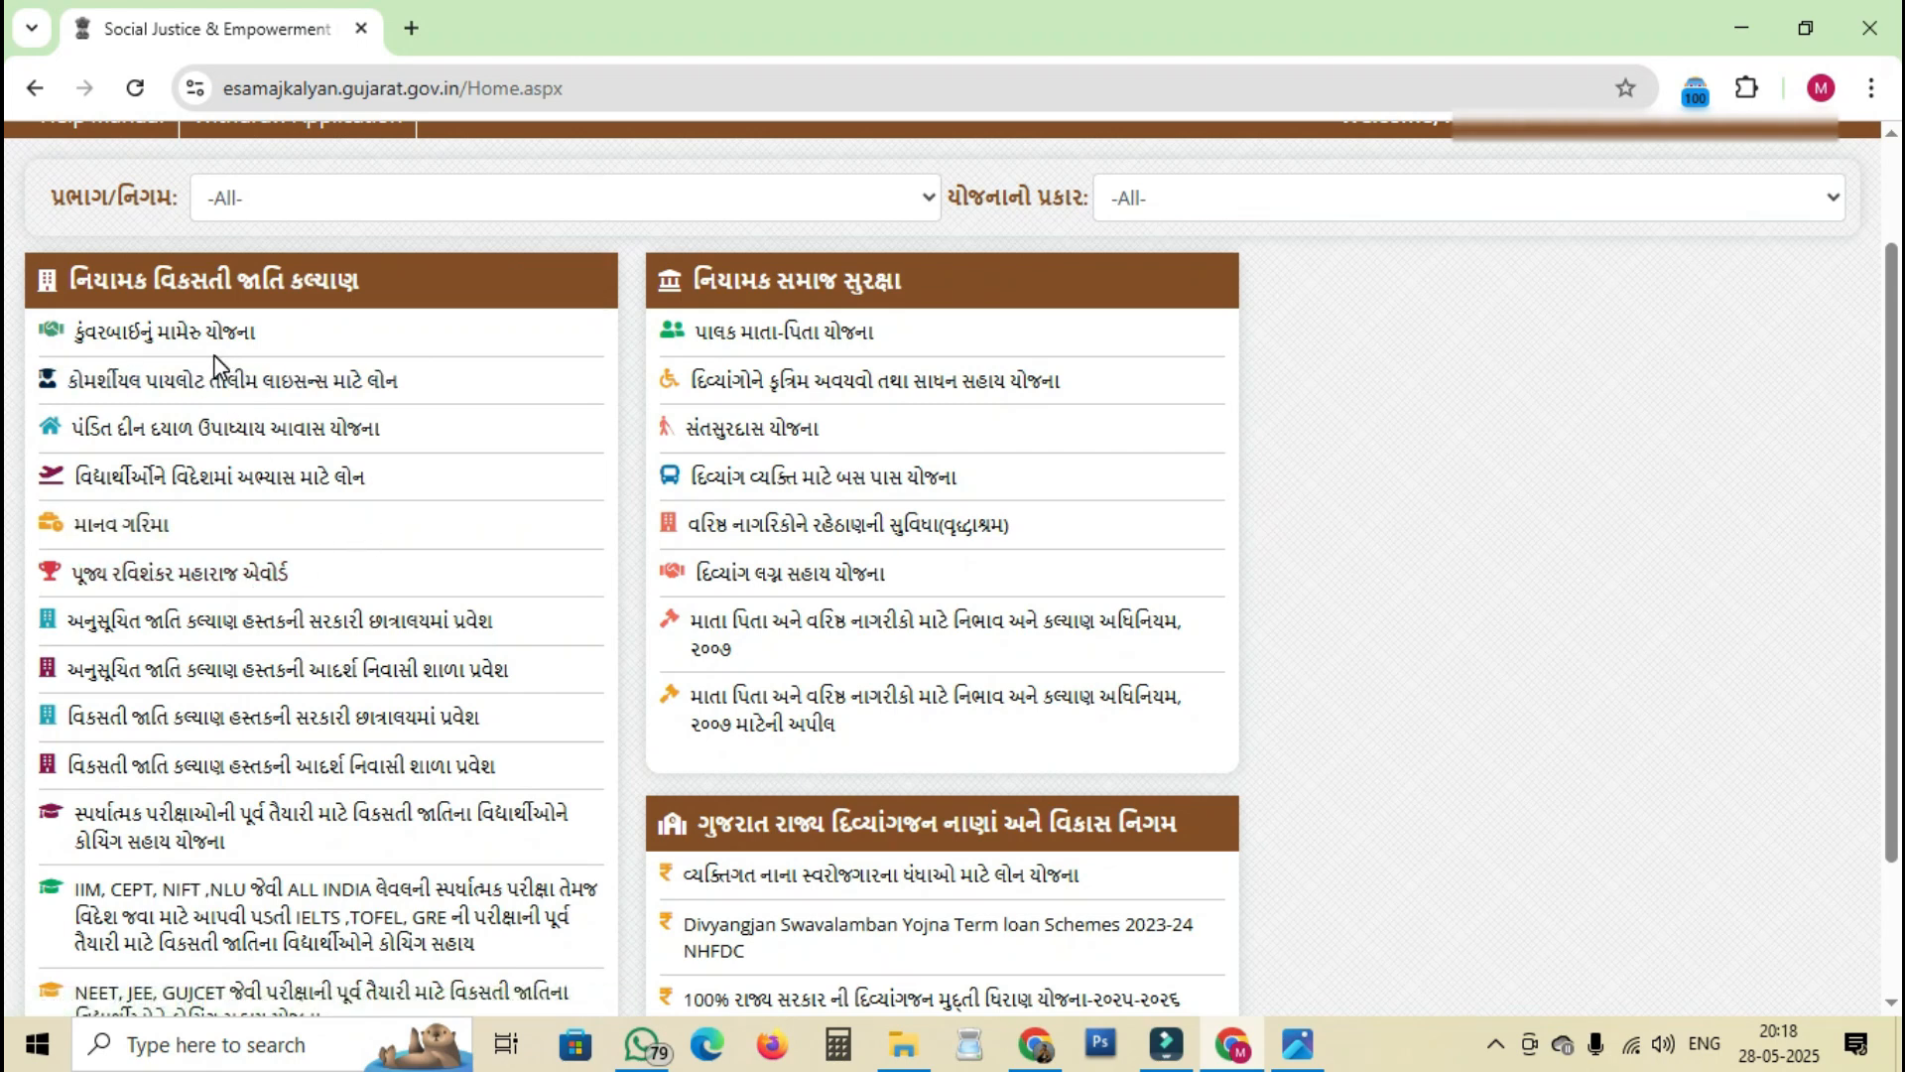
scroll(212, 354, down, 3)
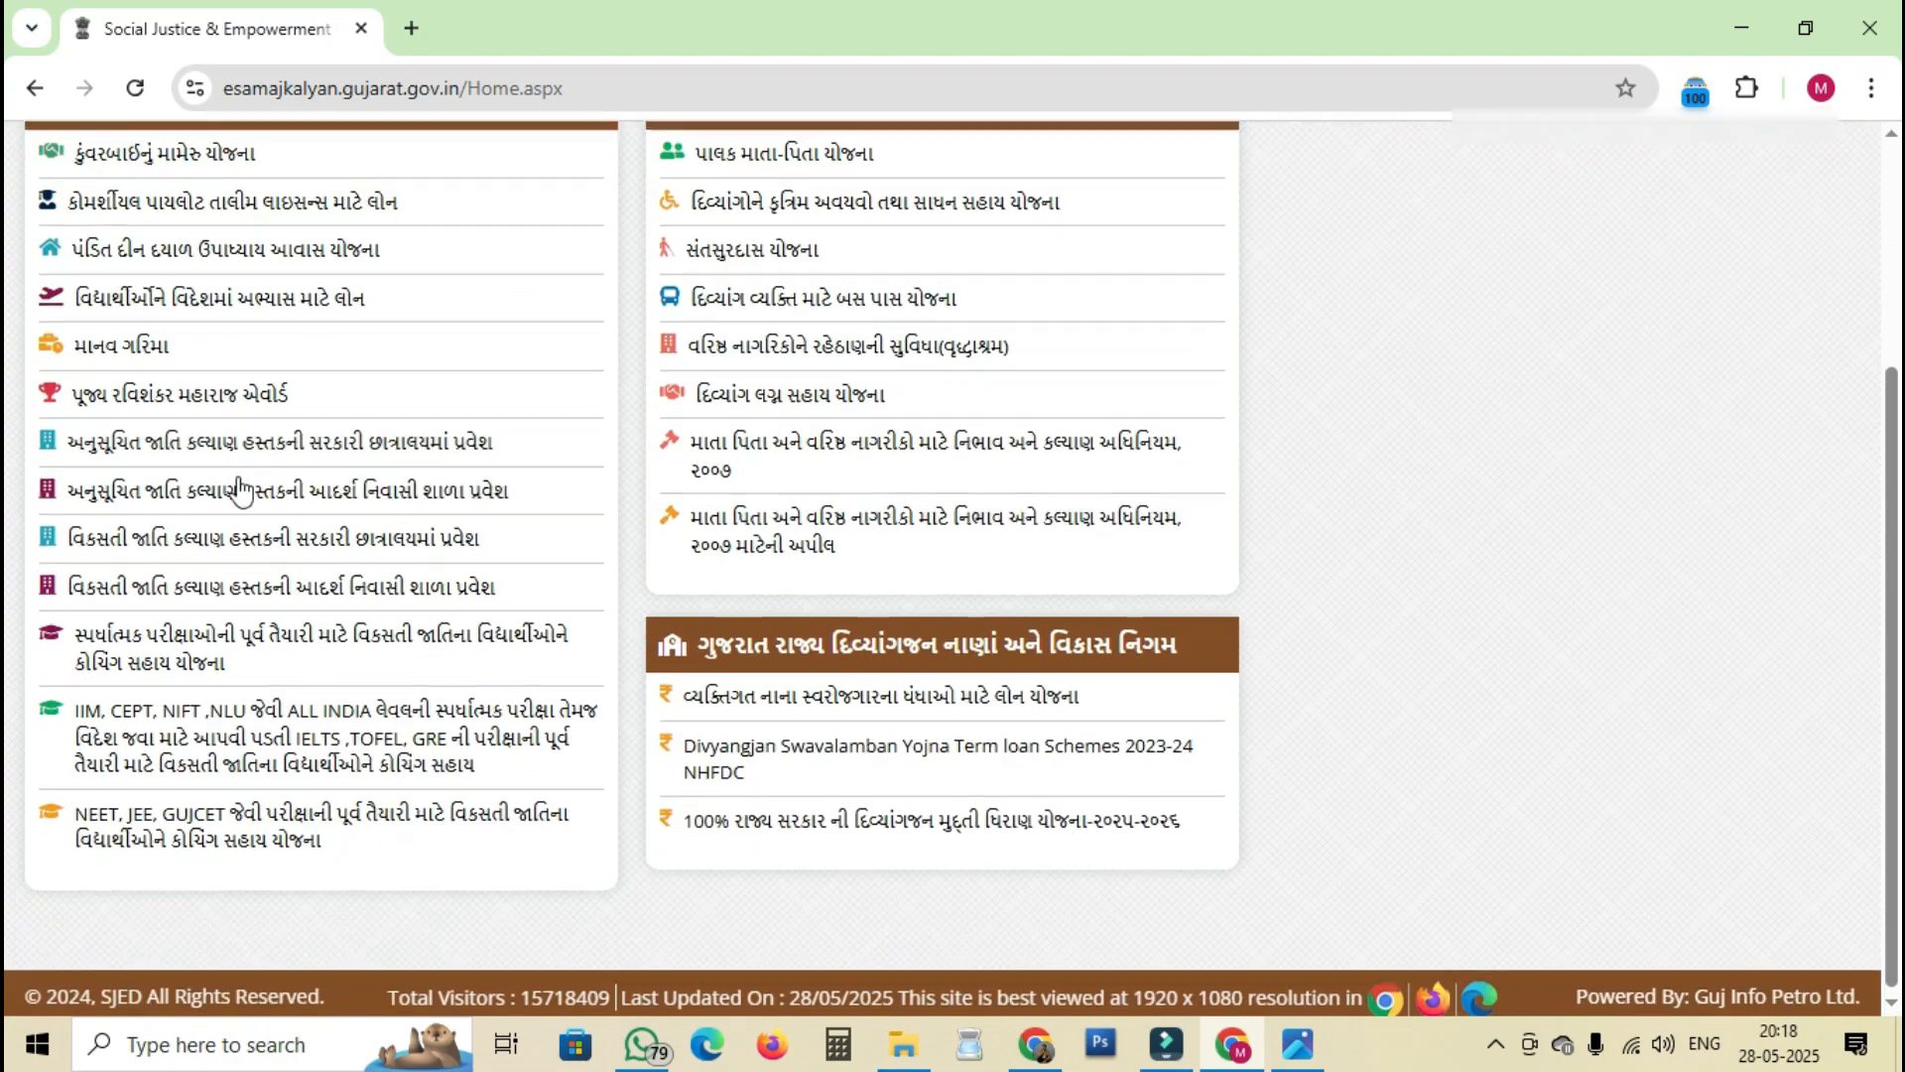
scroll(275, 605, up, 2)
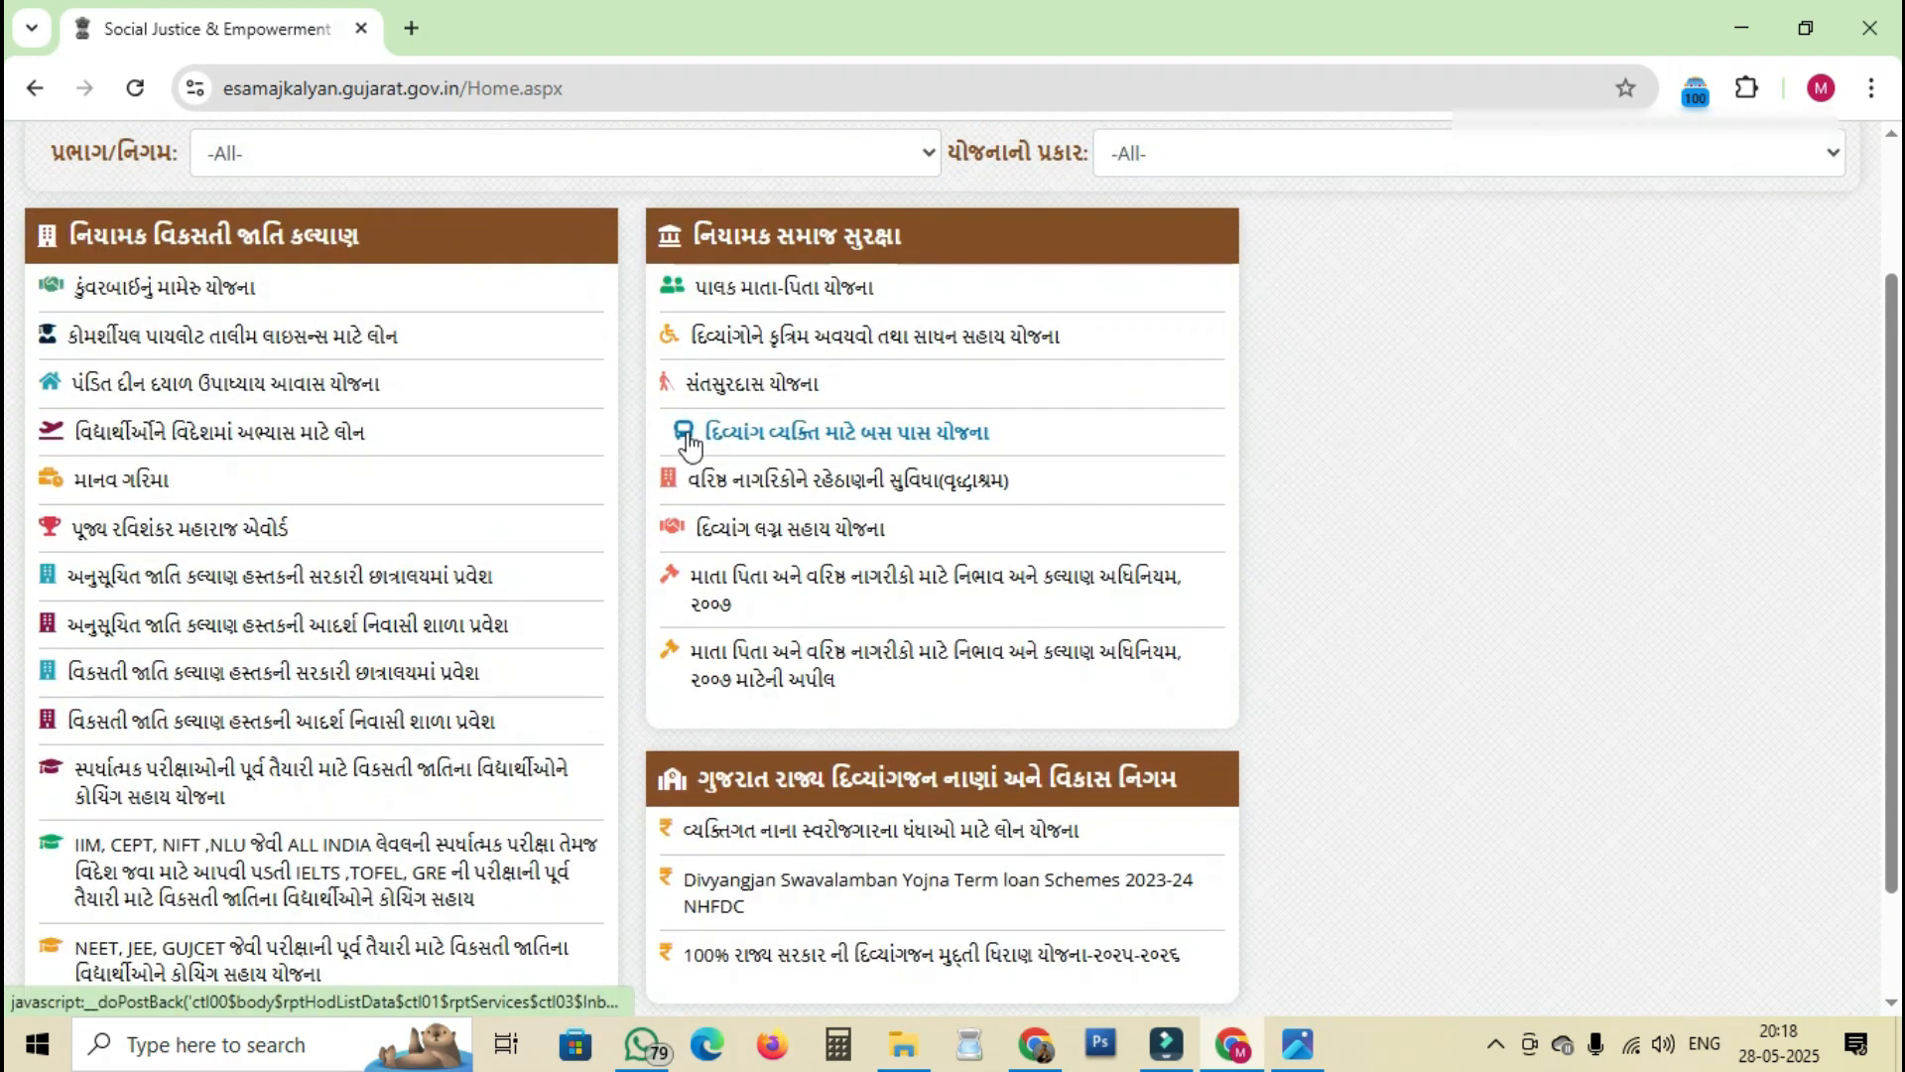
scroll(585, 450, up, 1)
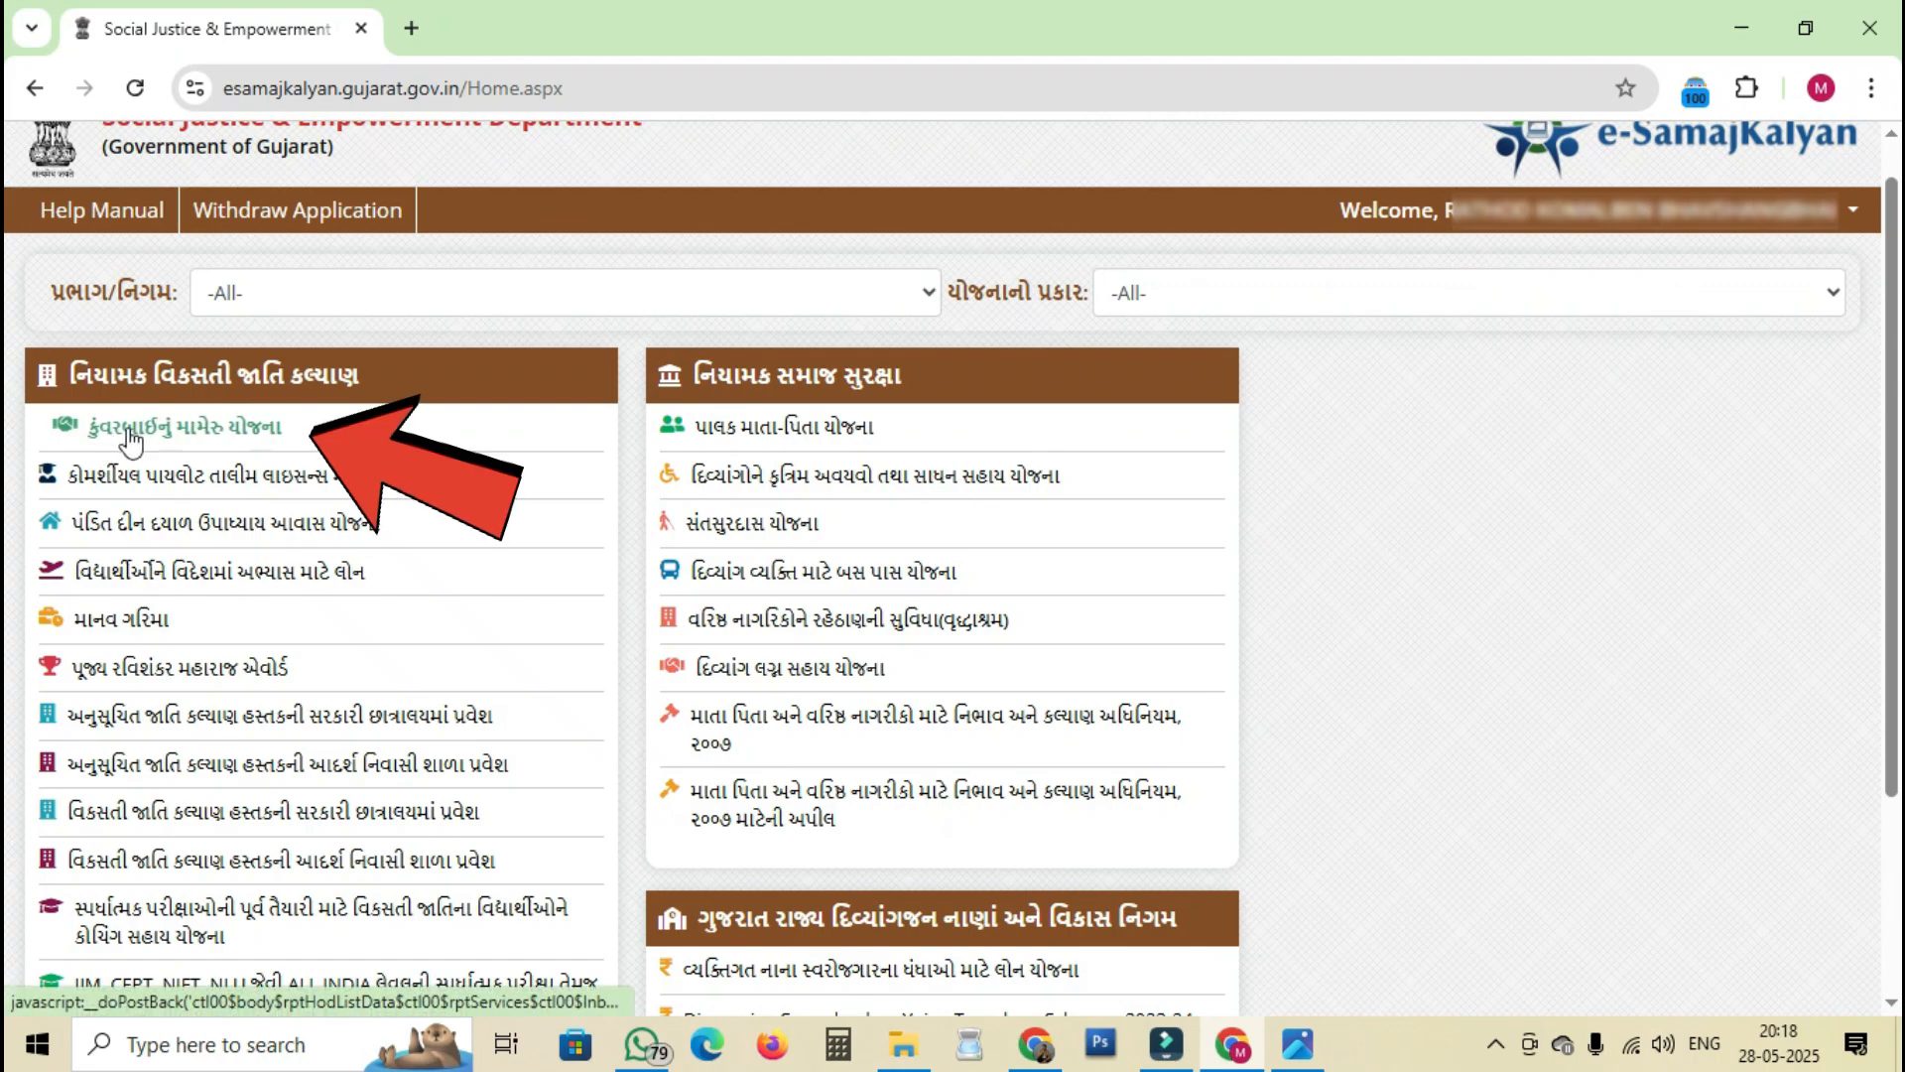
click(192, 429)
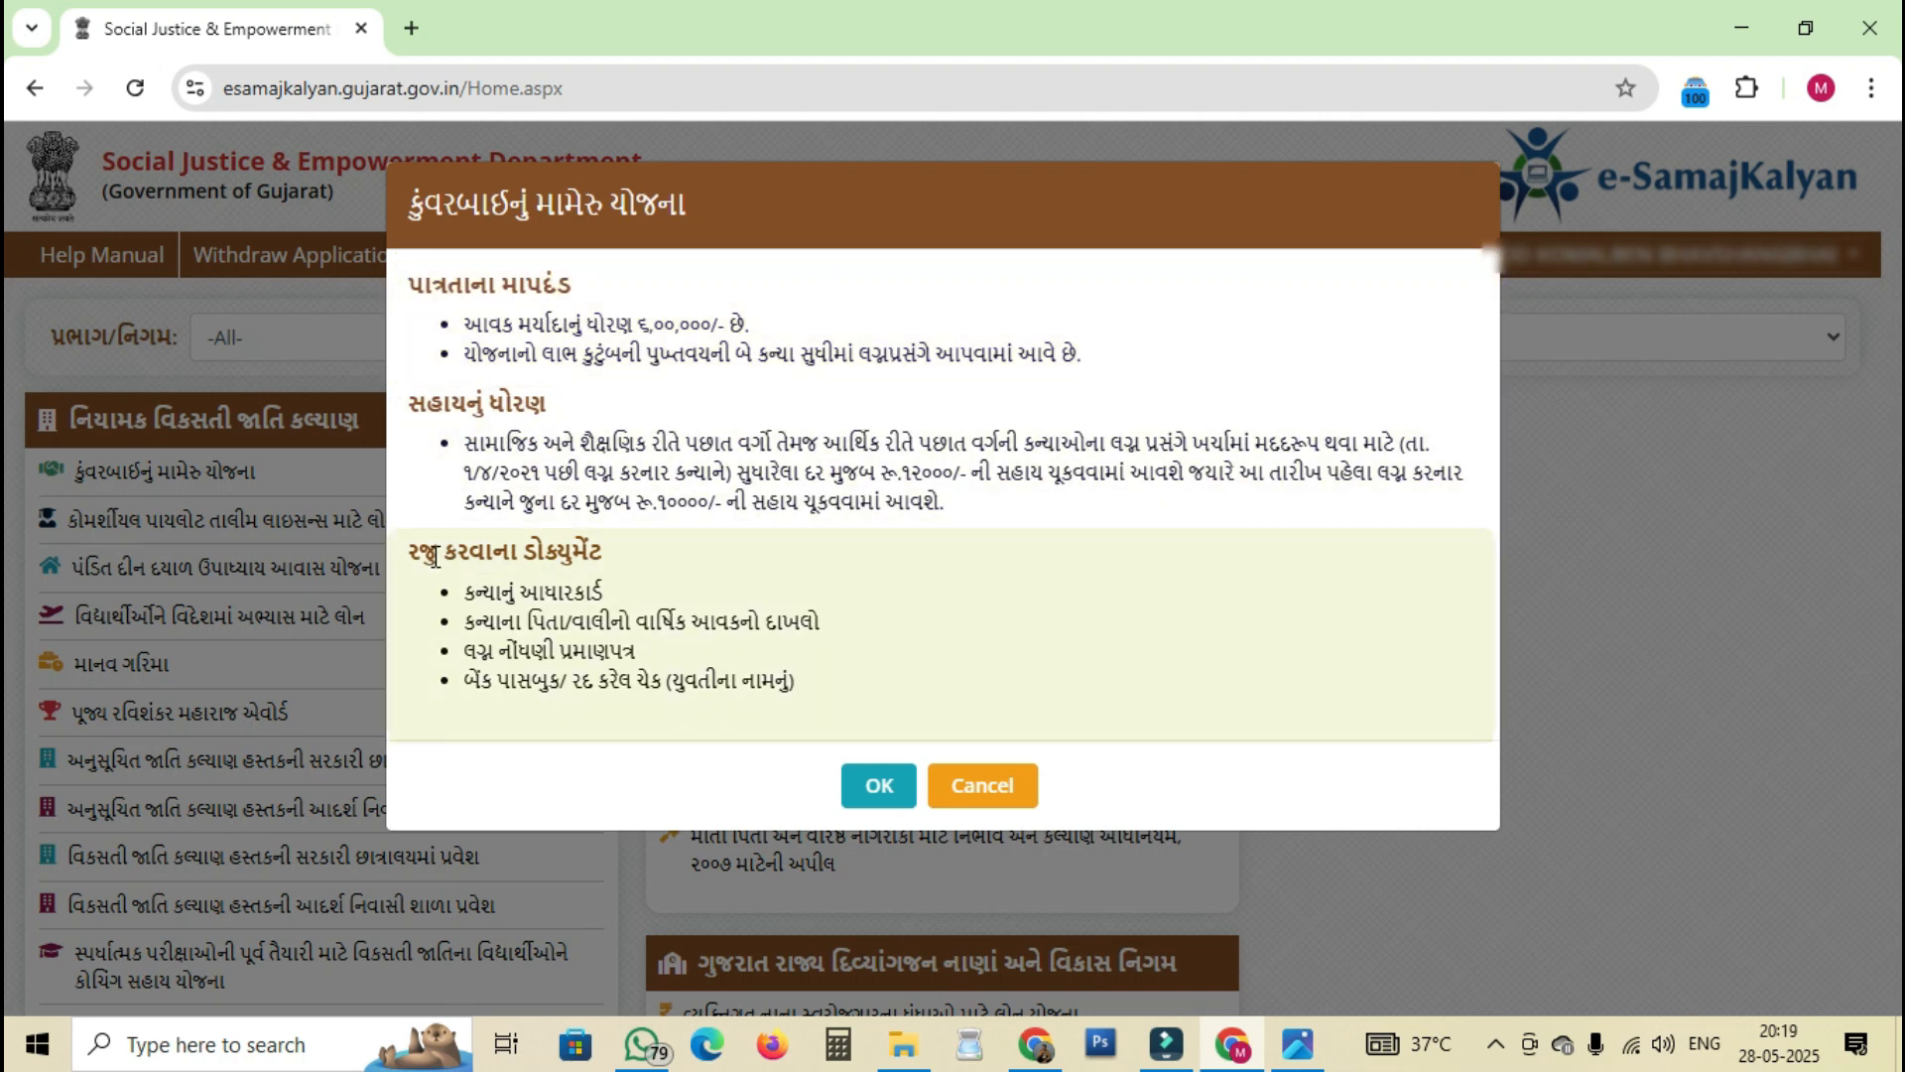
- Review the required documents and રૂ.૧૨૦૦૦/- assistance, then accept to open the application form
drag(437, 552, 592, 553)
click(591, 553)
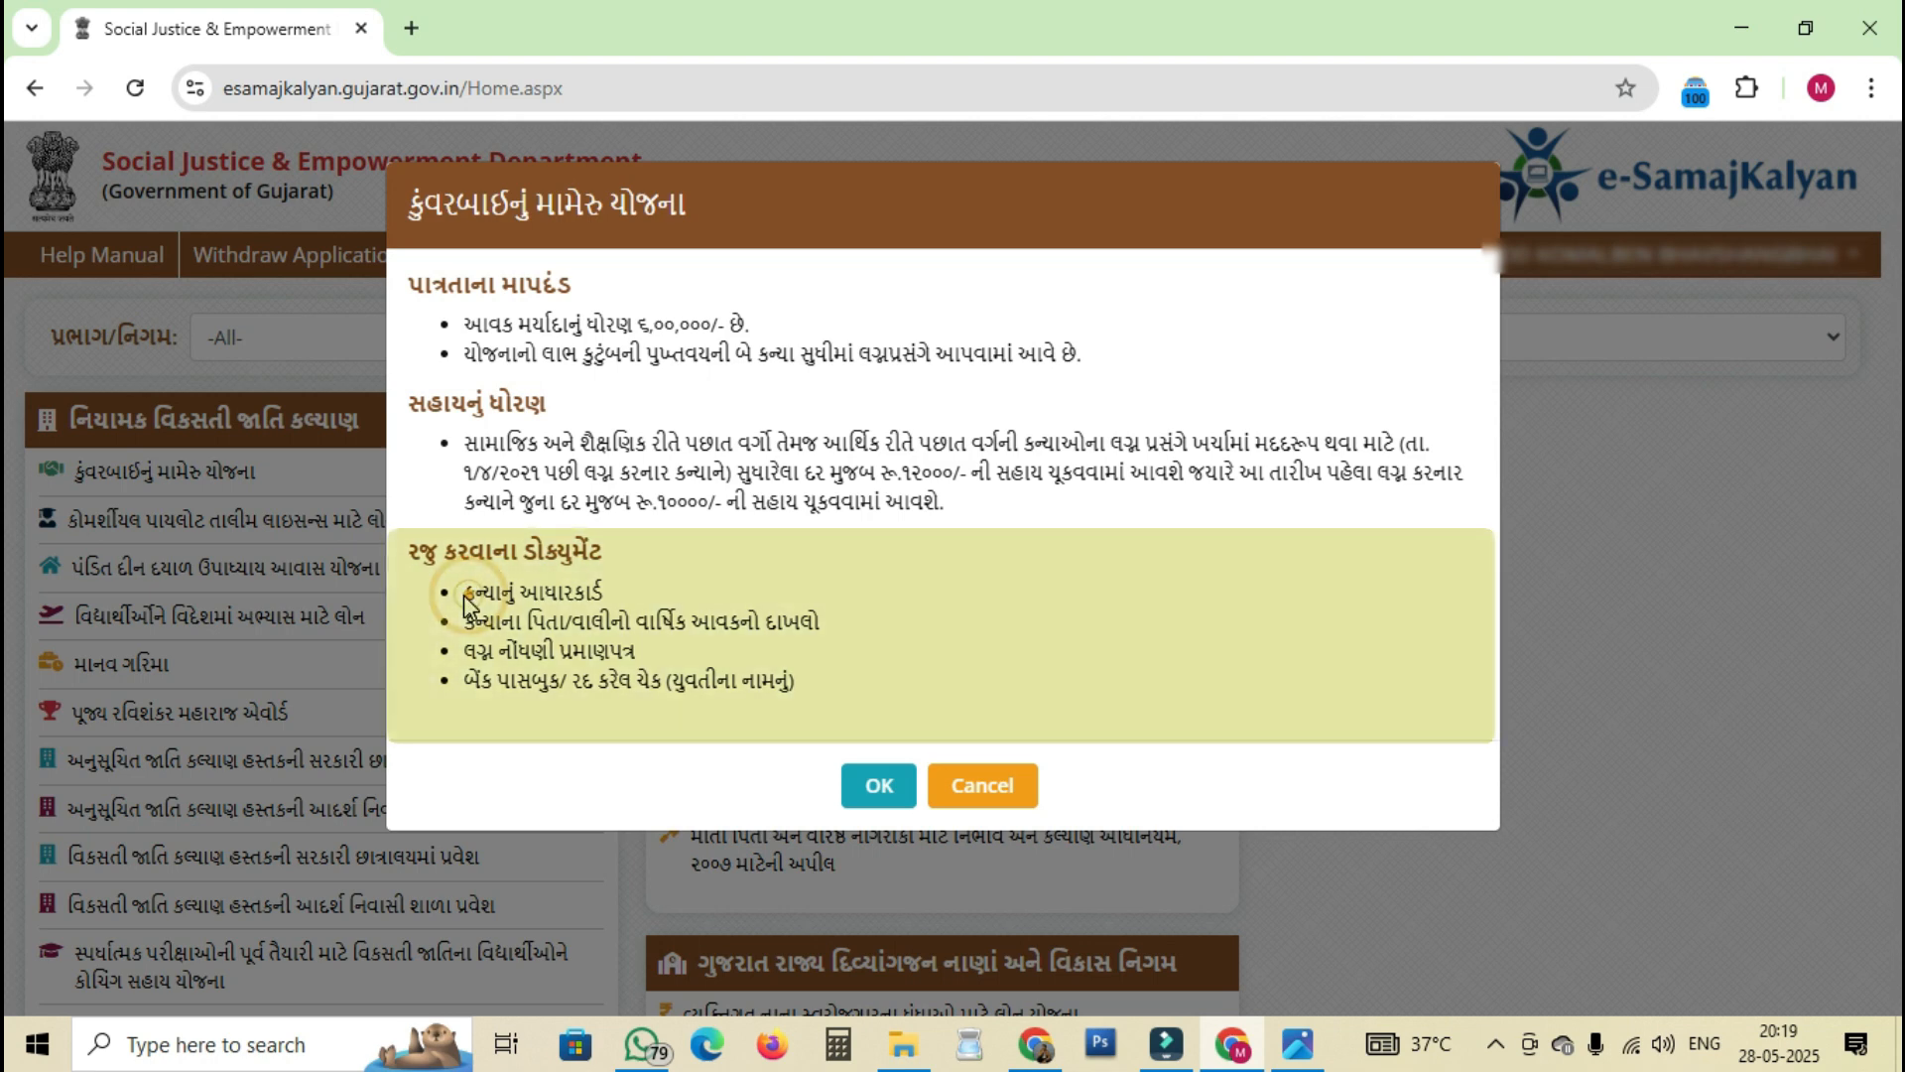
drag(462, 592, 674, 667)
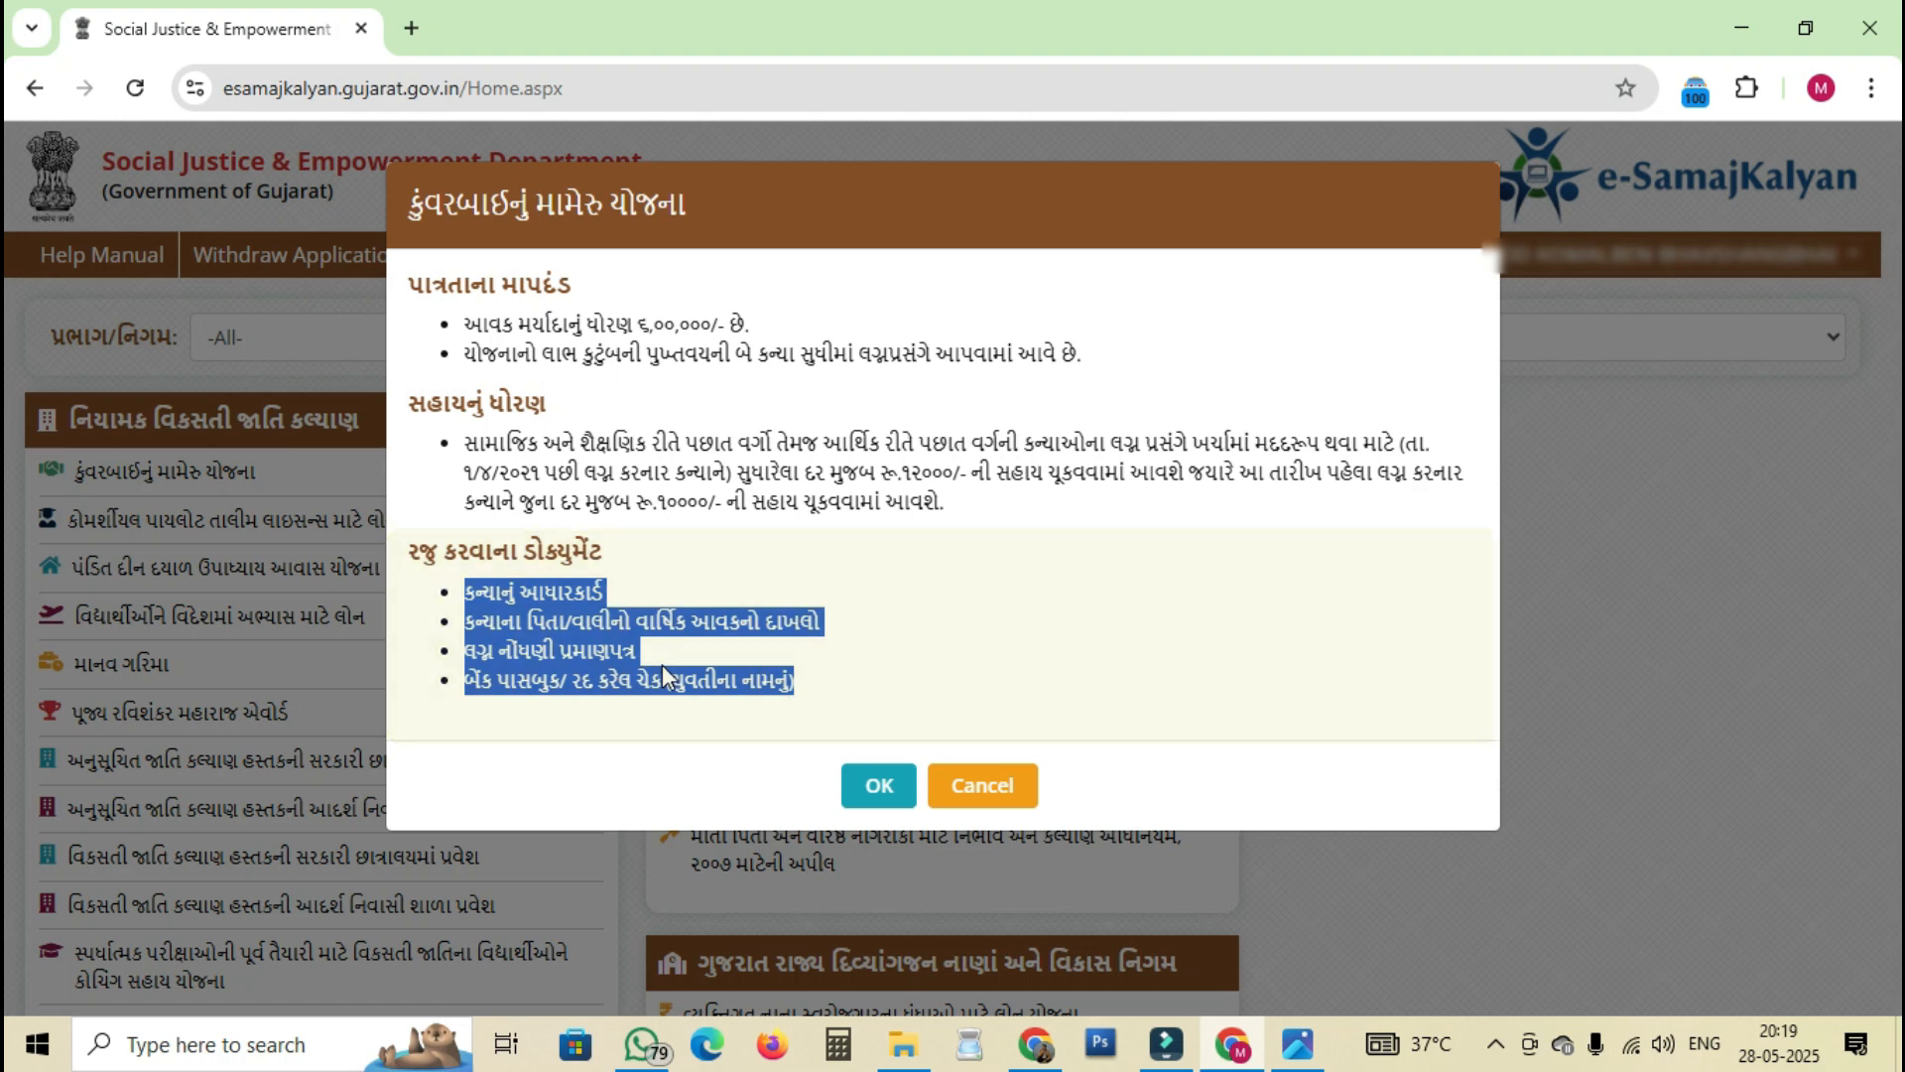
click(663, 664)
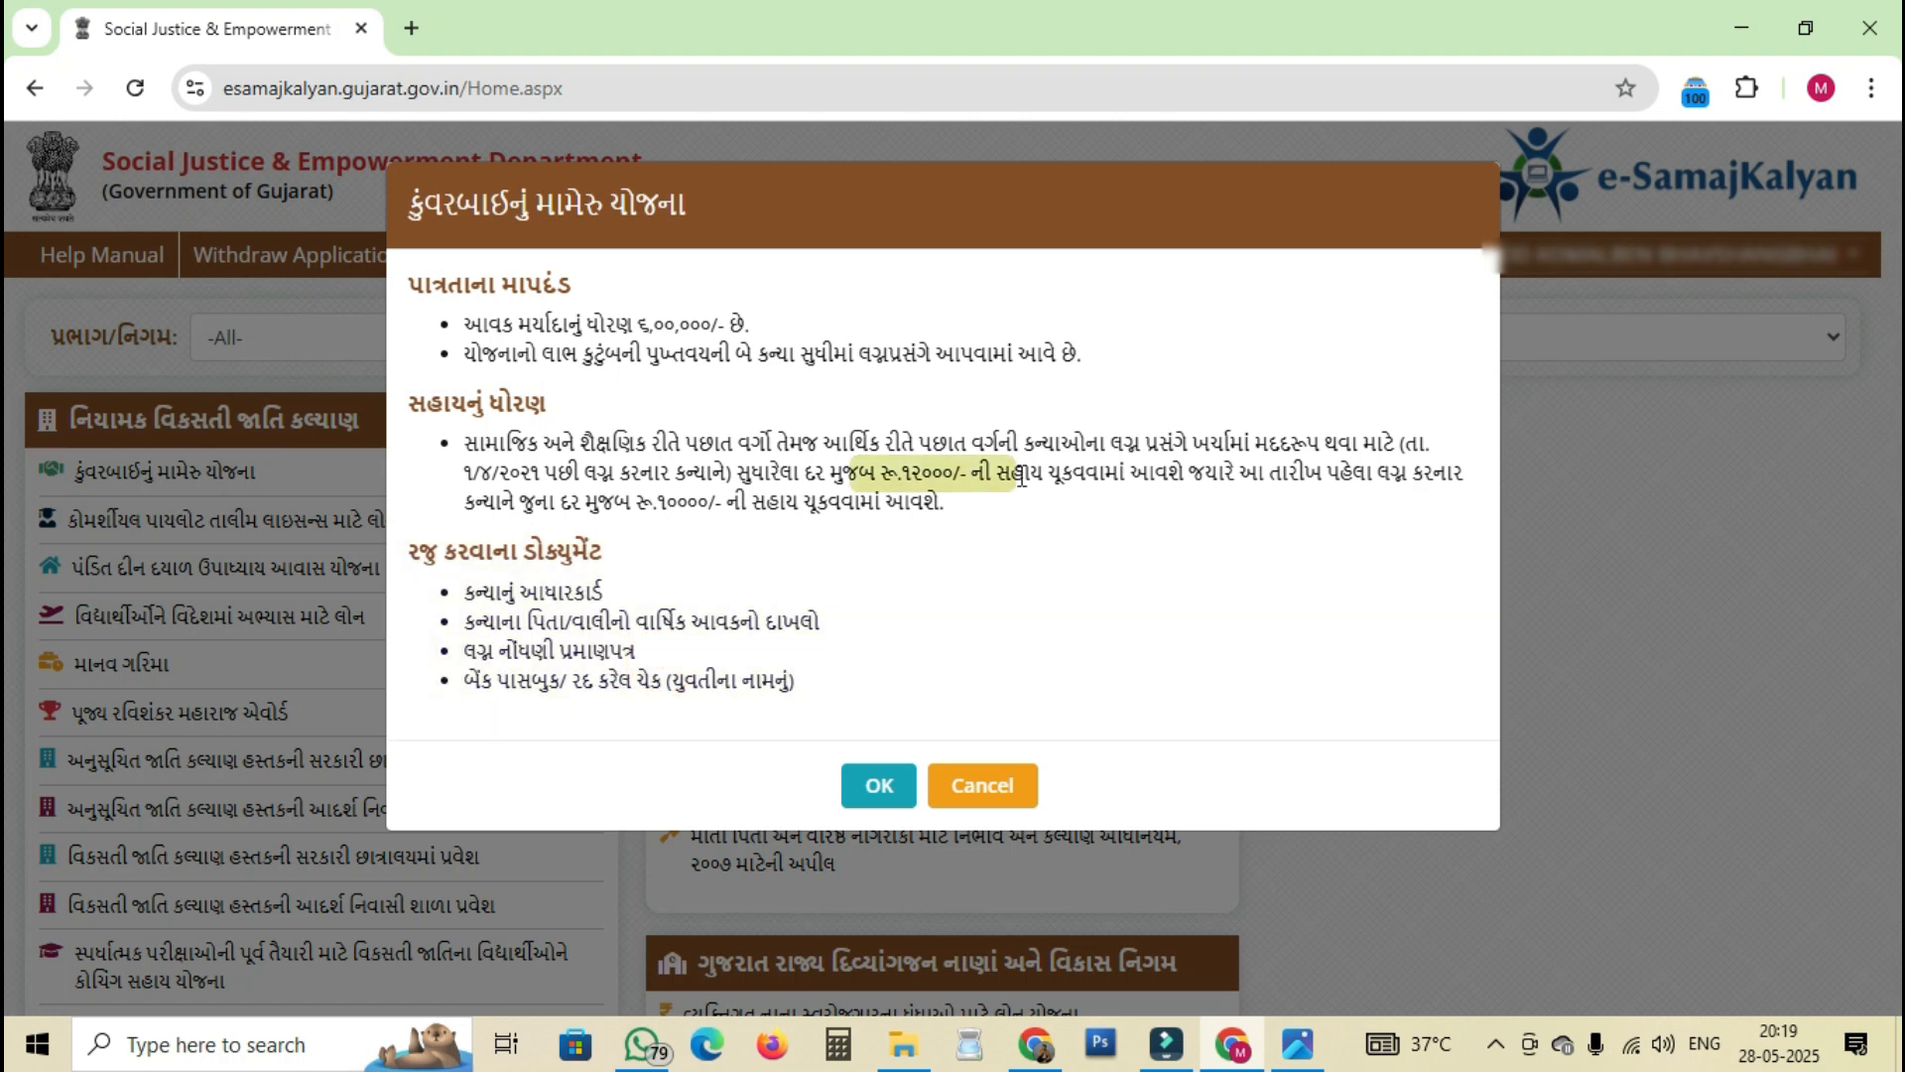
drag(897, 472, 953, 474)
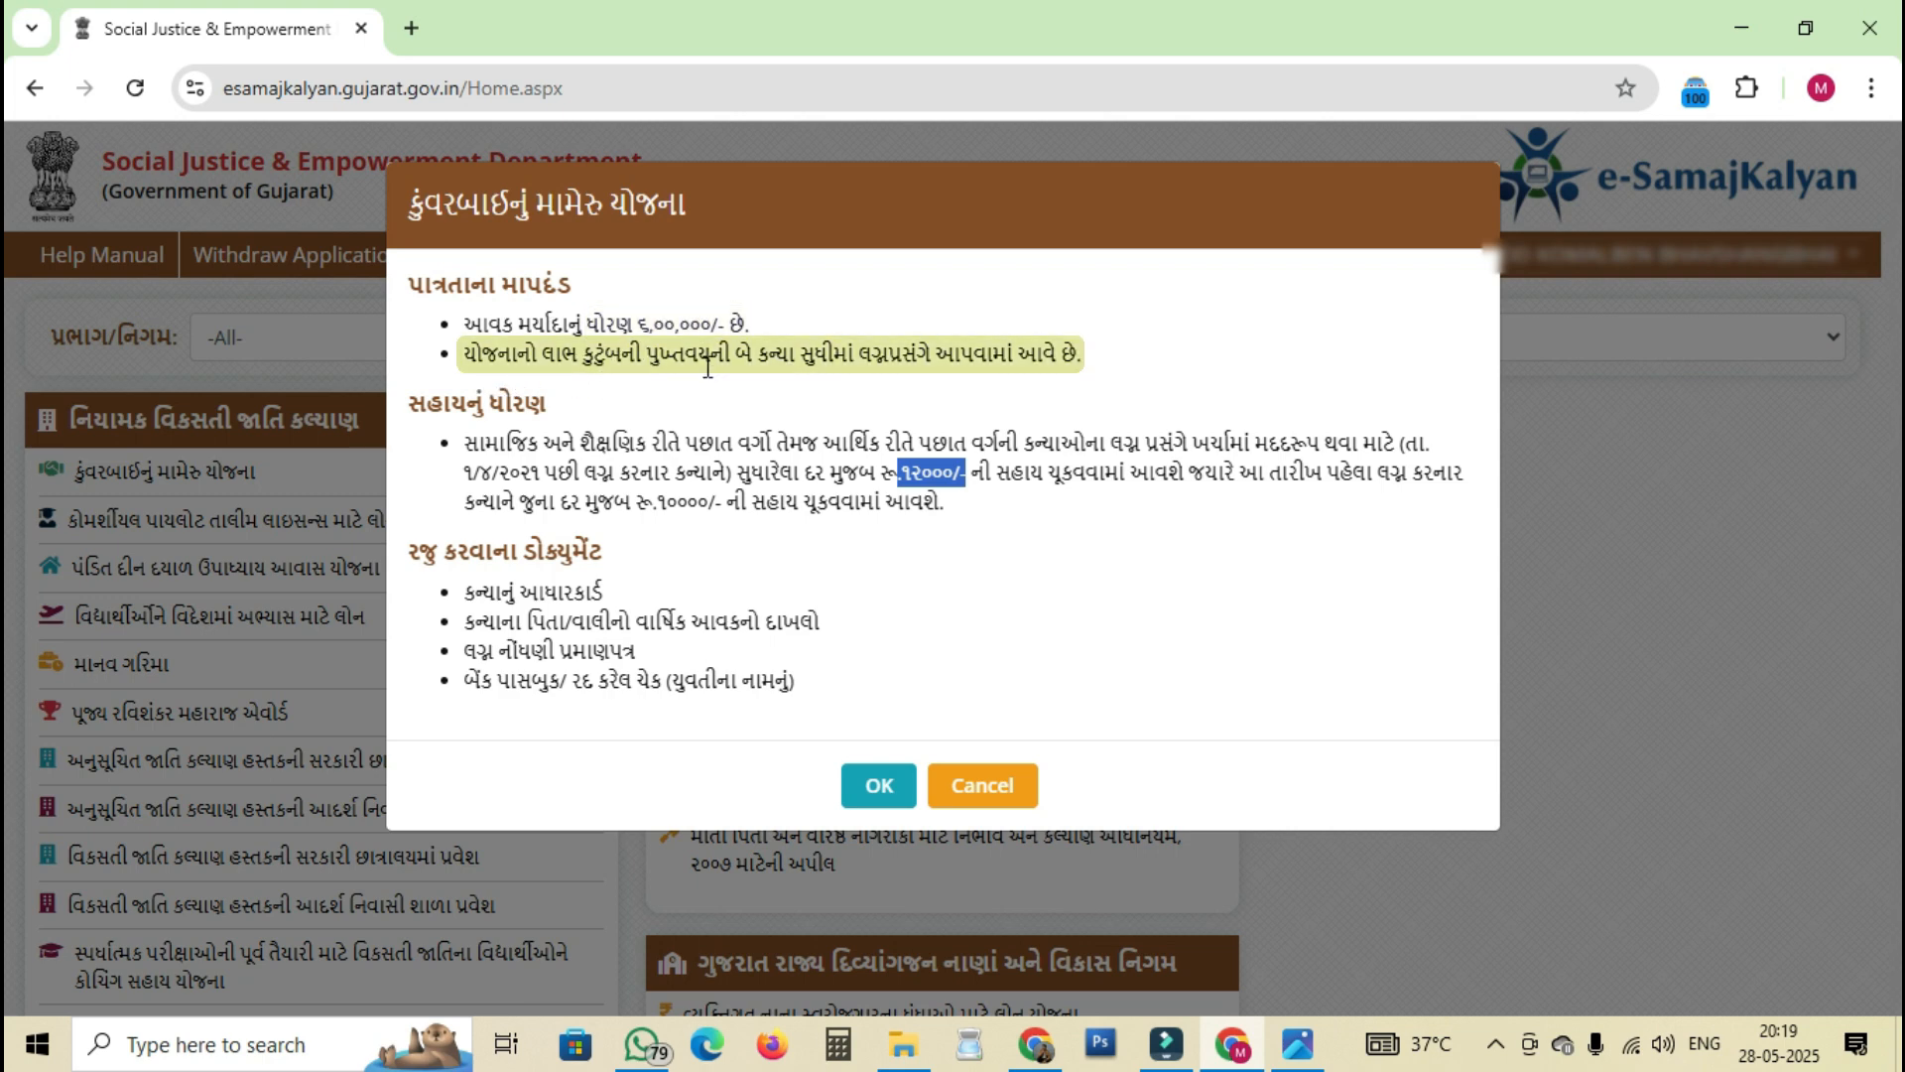
click(823, 650)
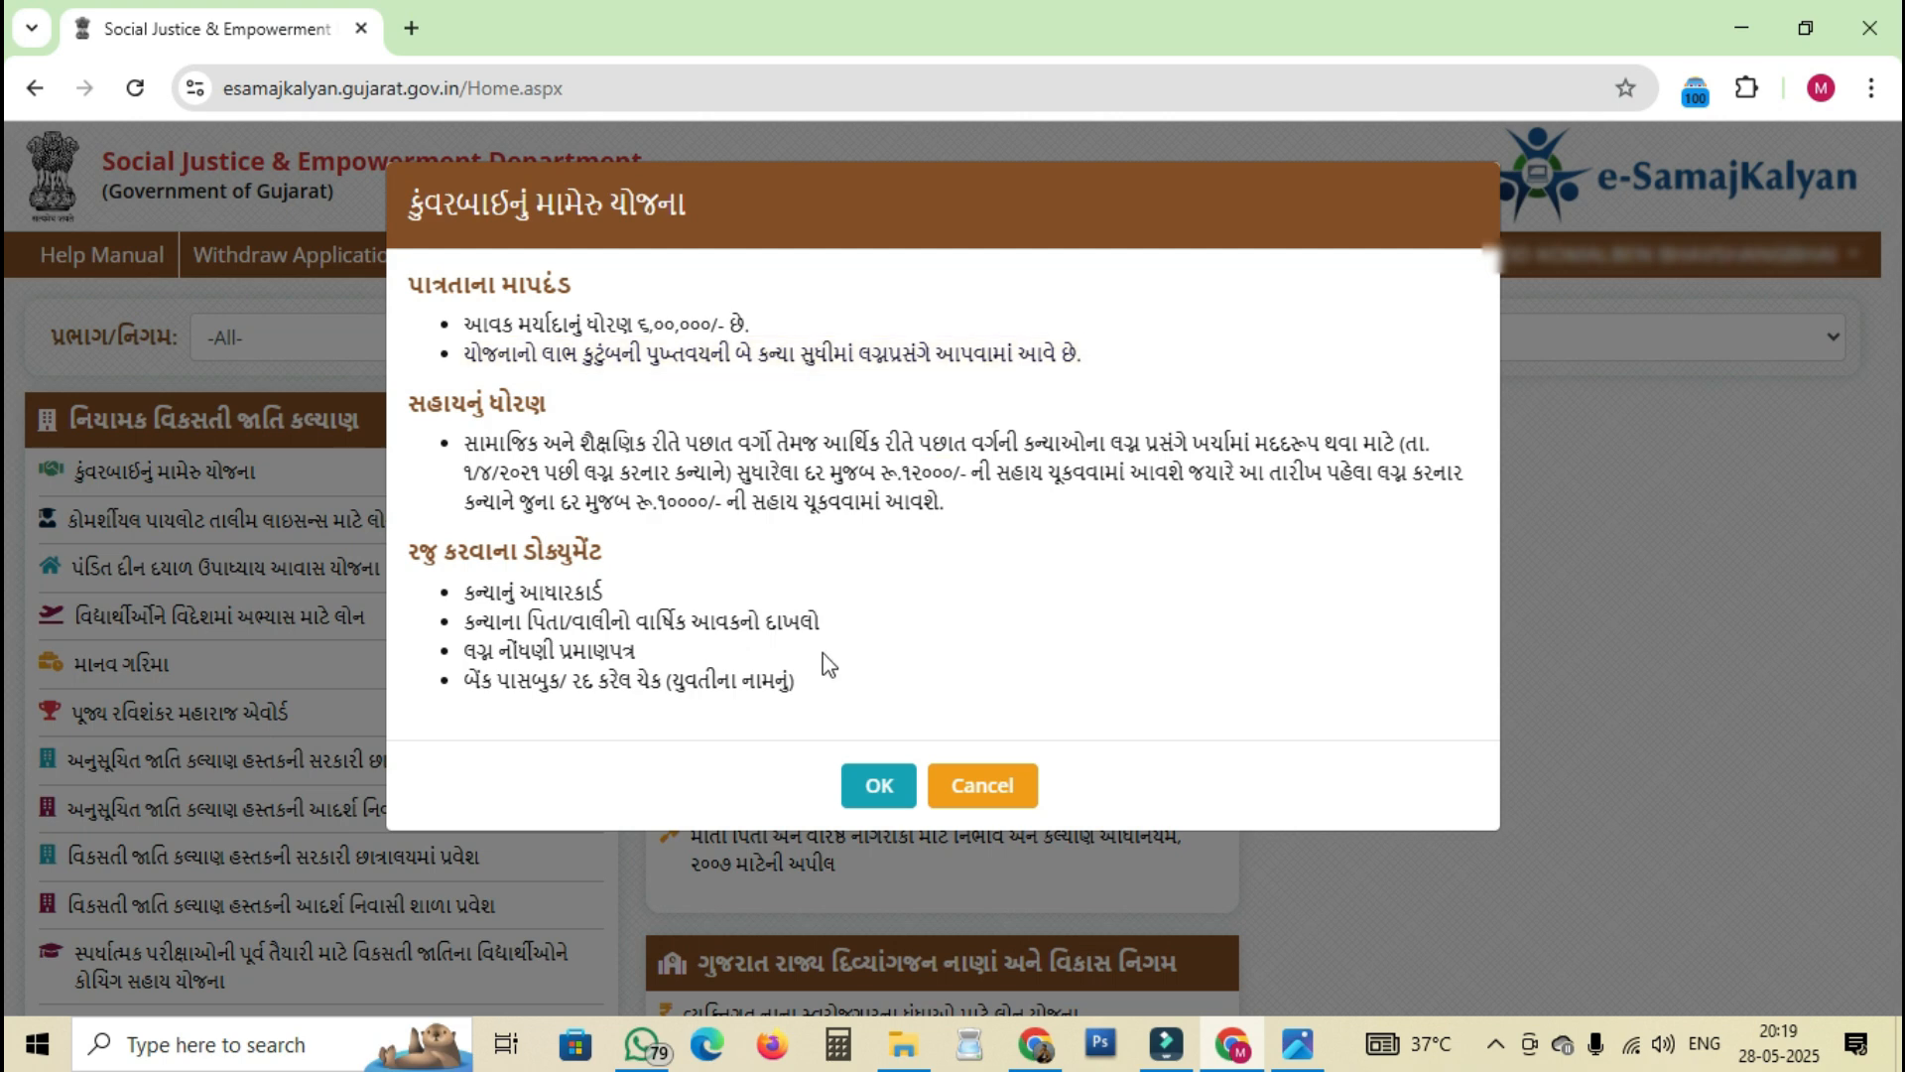
click(880, 786)
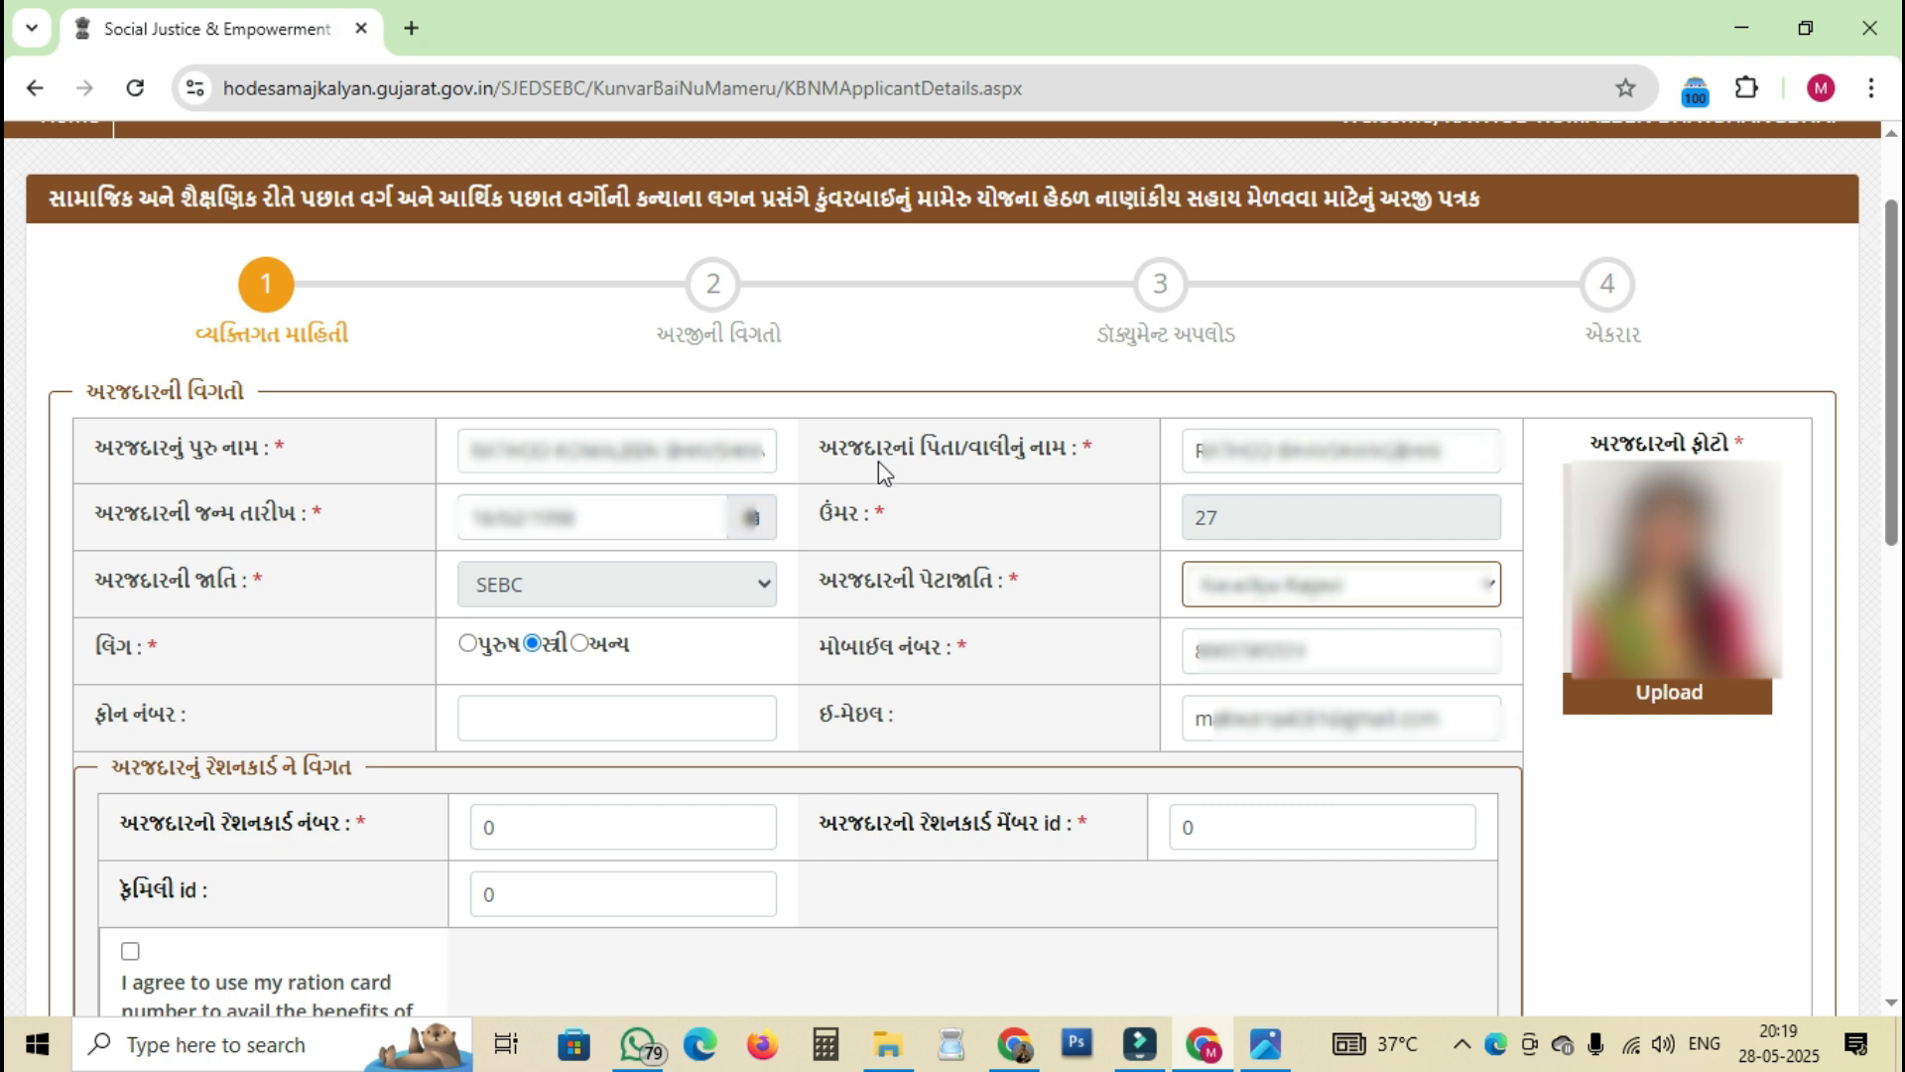
- Replace the 0 placeholders with the ration card number and ration card member ID
click(481, 442)
key(Tab)
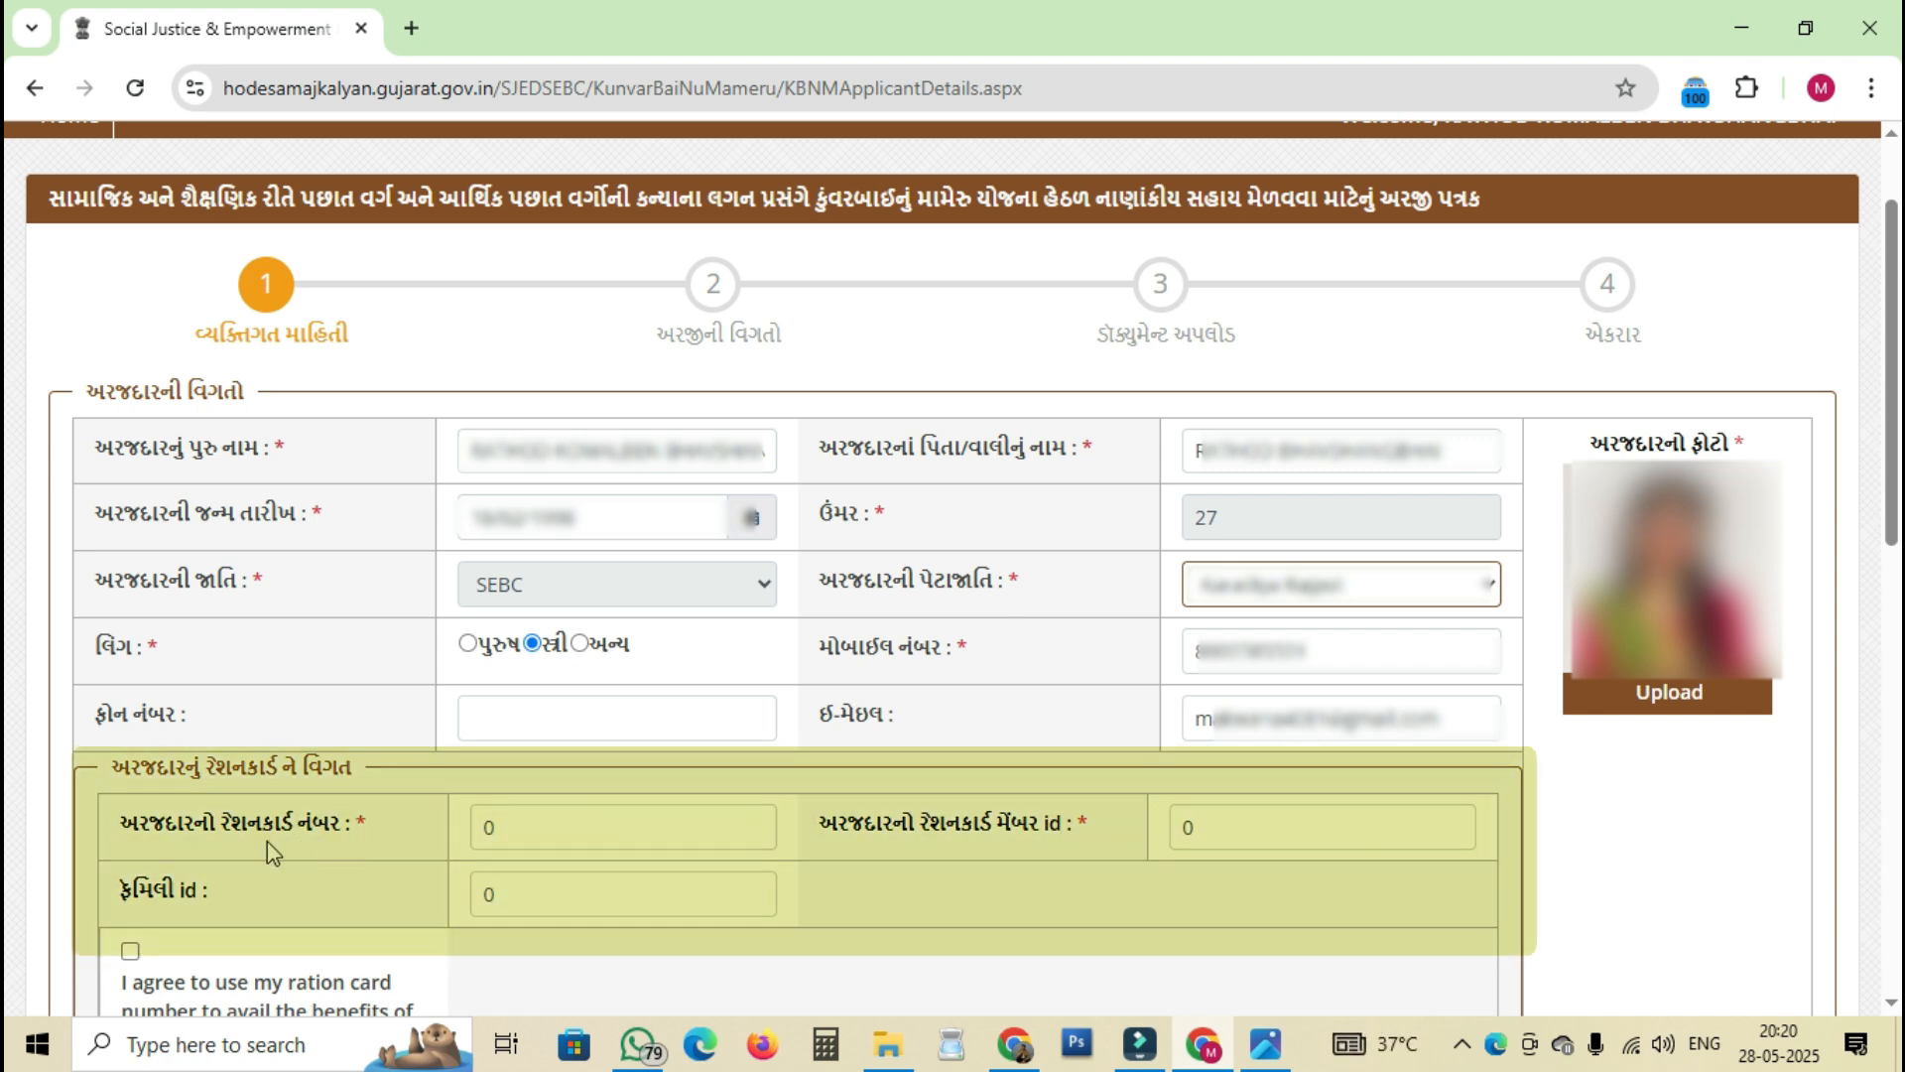
drag(516, 829, 432, 831)
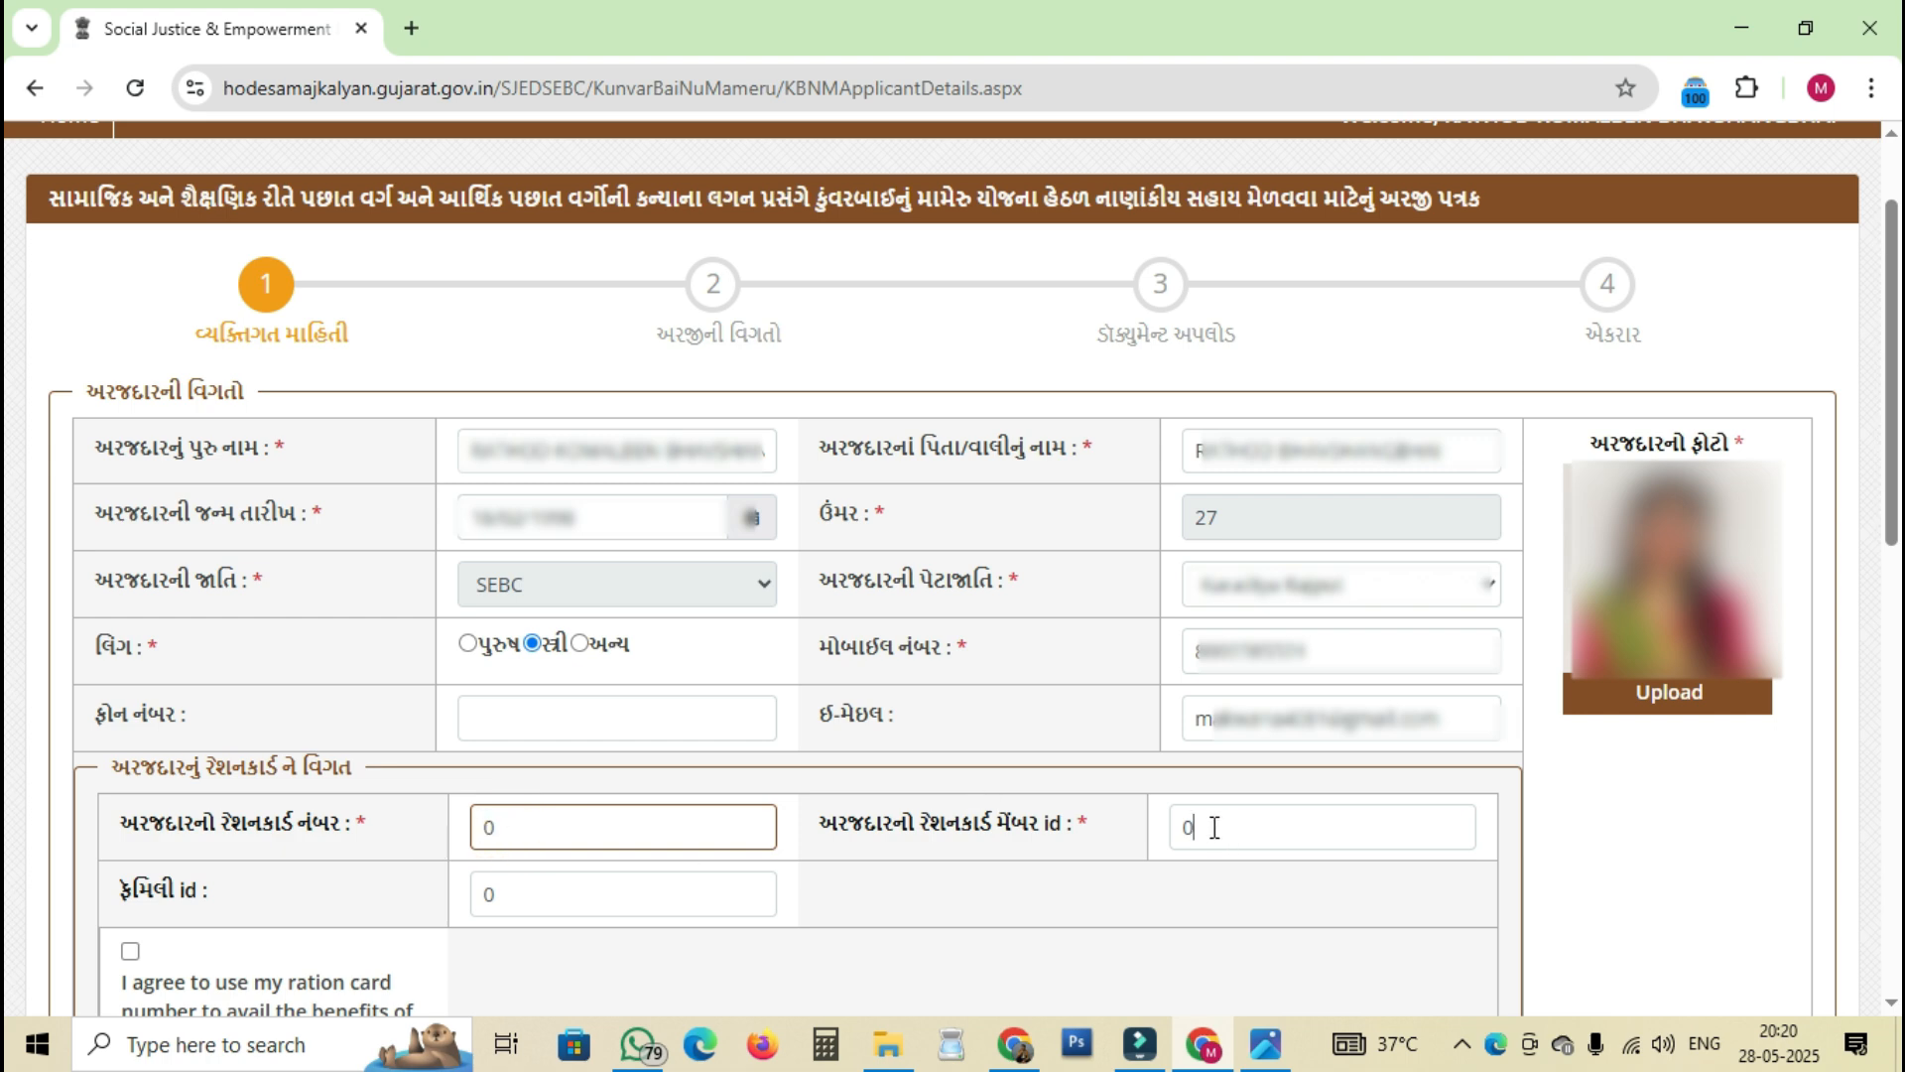
drag(1214, 828, 1185, 826)
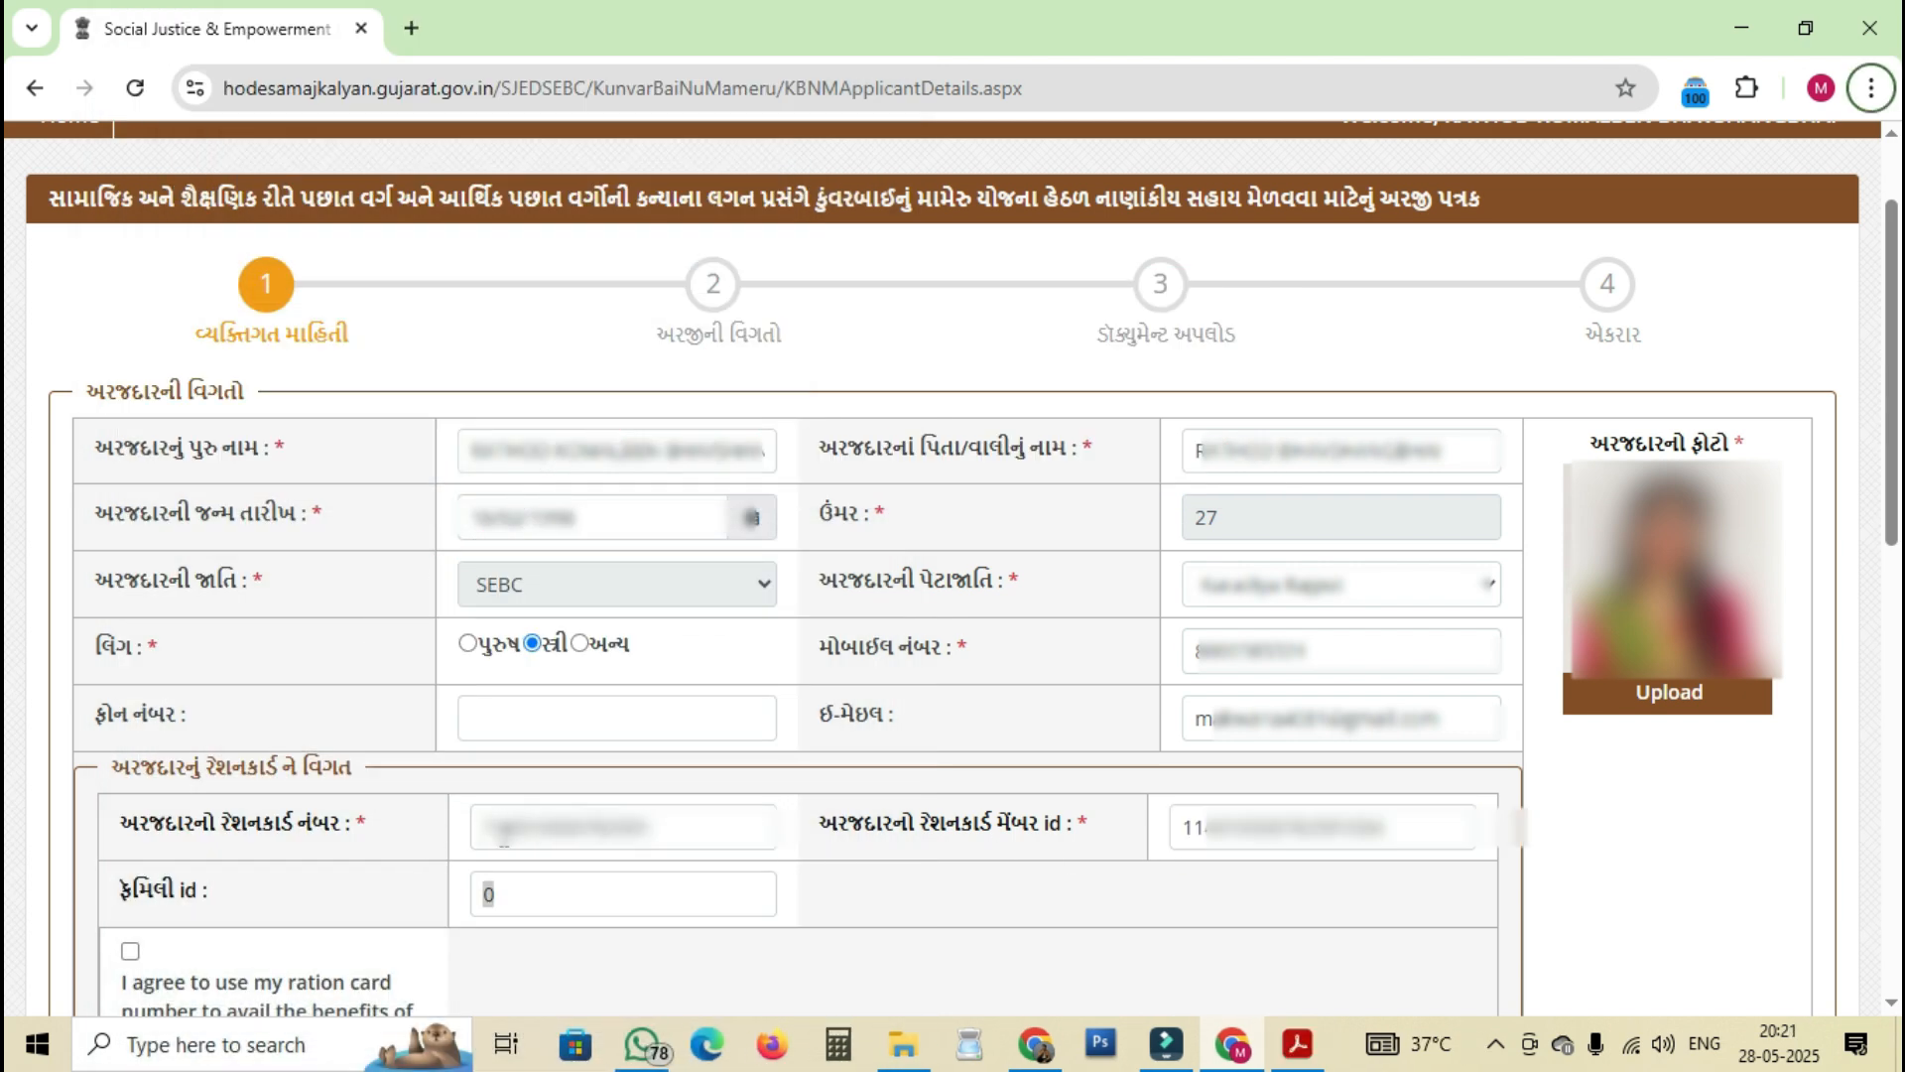
- Agree to ration-card use for benefits, answer No to mass marriage, and save the applicant details
scroll(260, 946, down, 5)
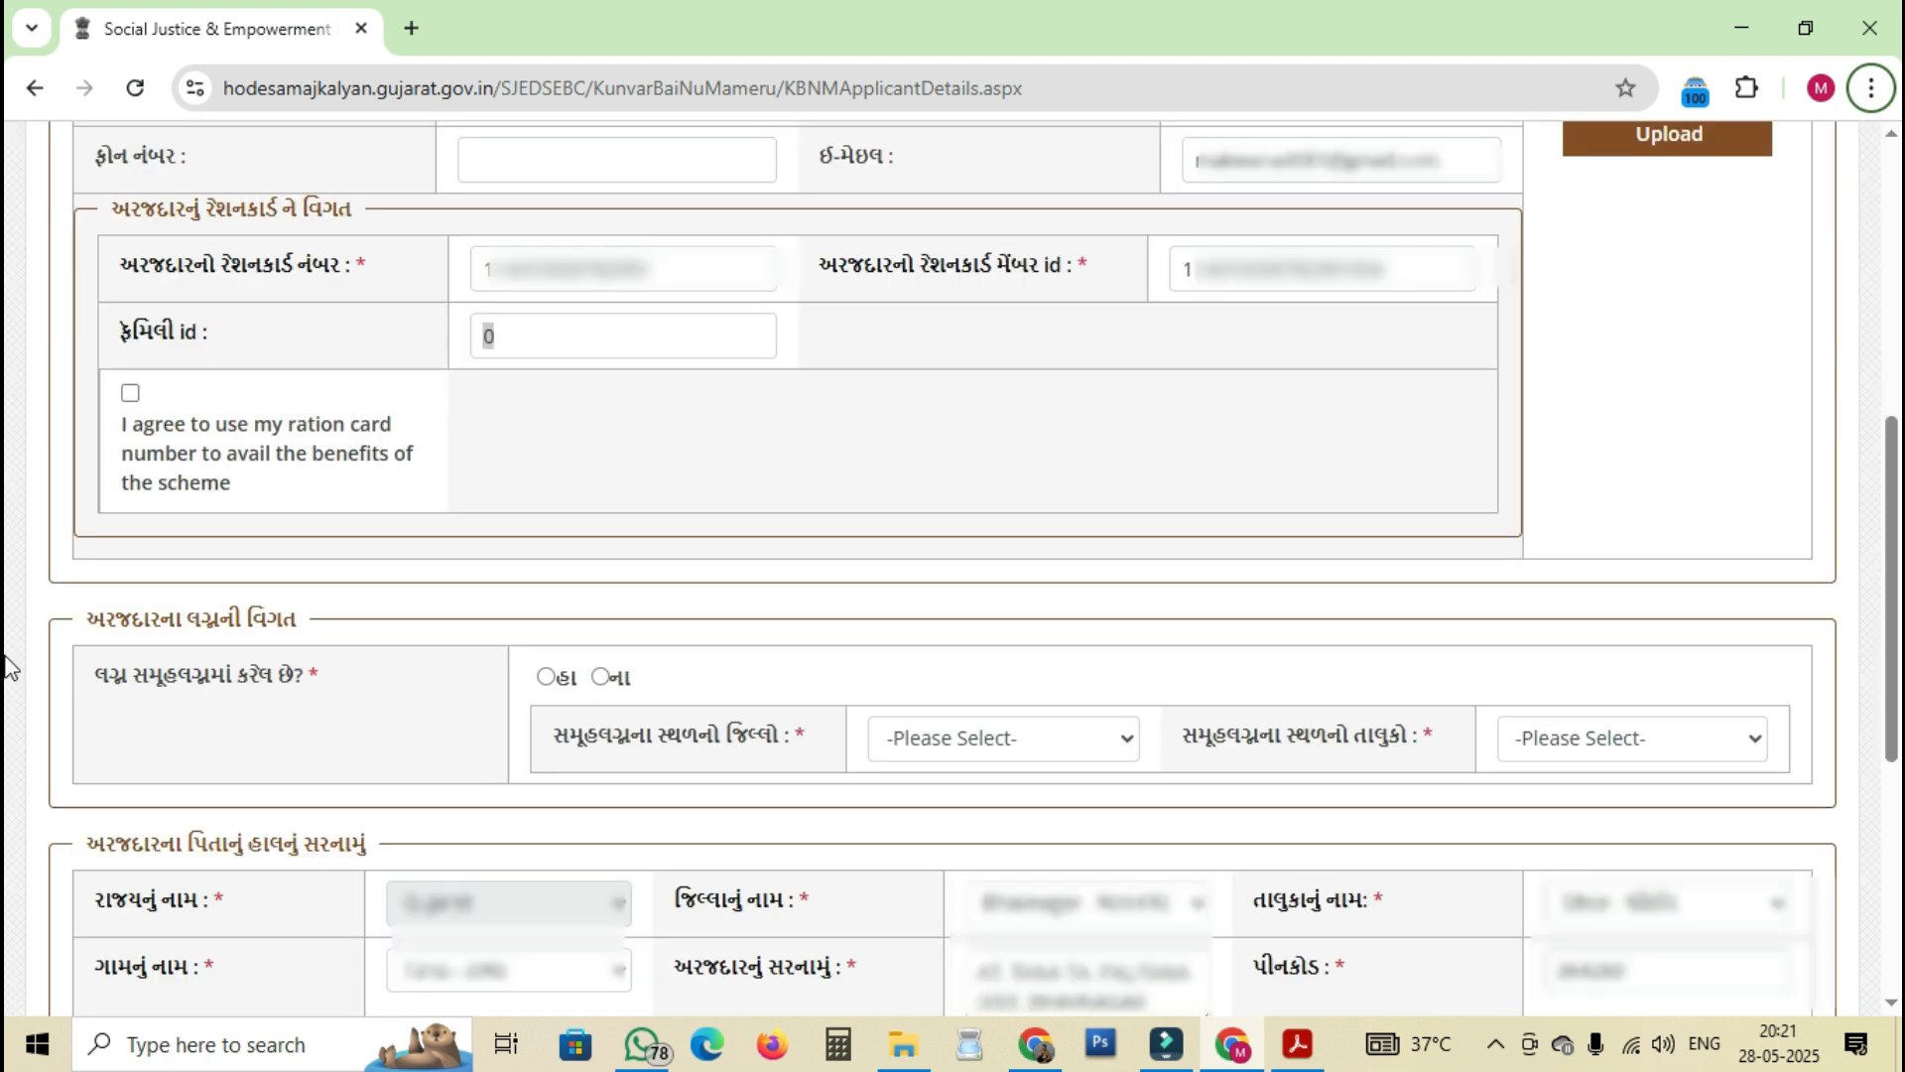
click(130, 394)
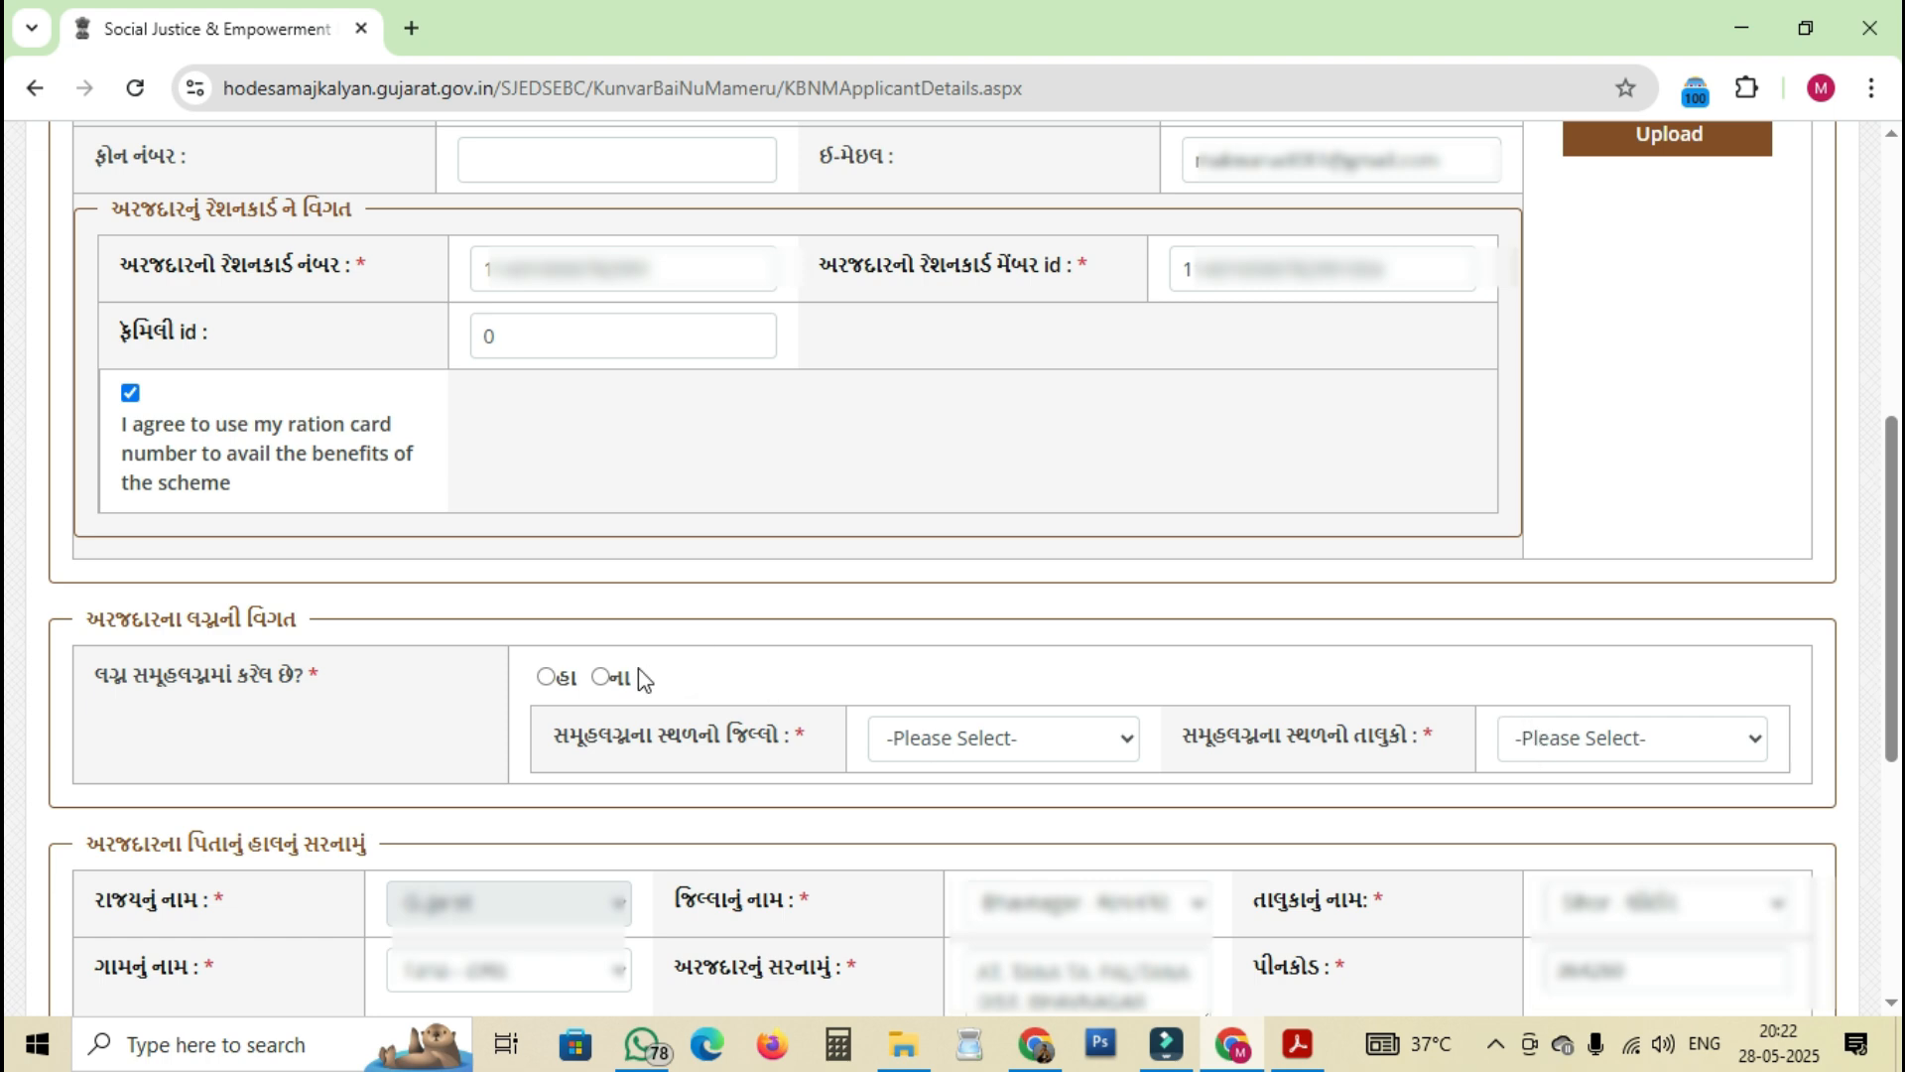
click(600, 677)
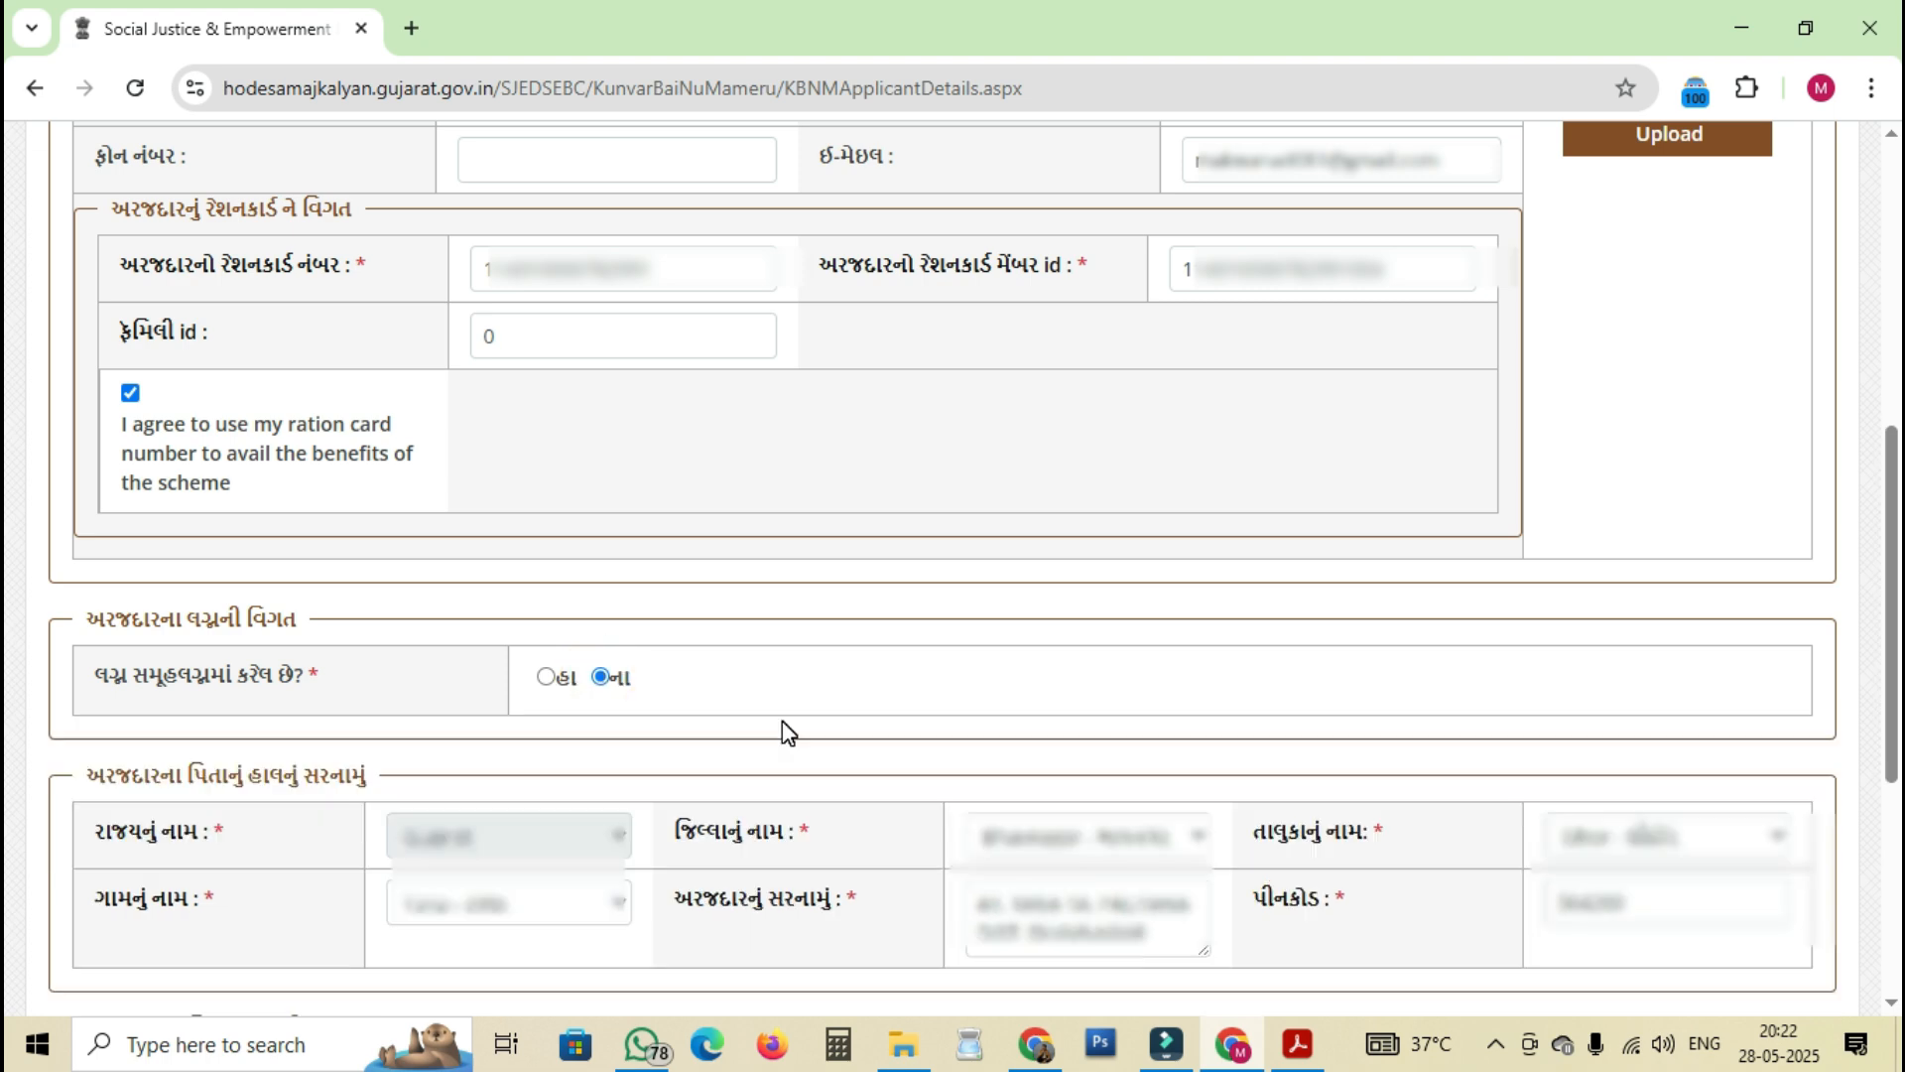
scroll(788, 733, down, 5)
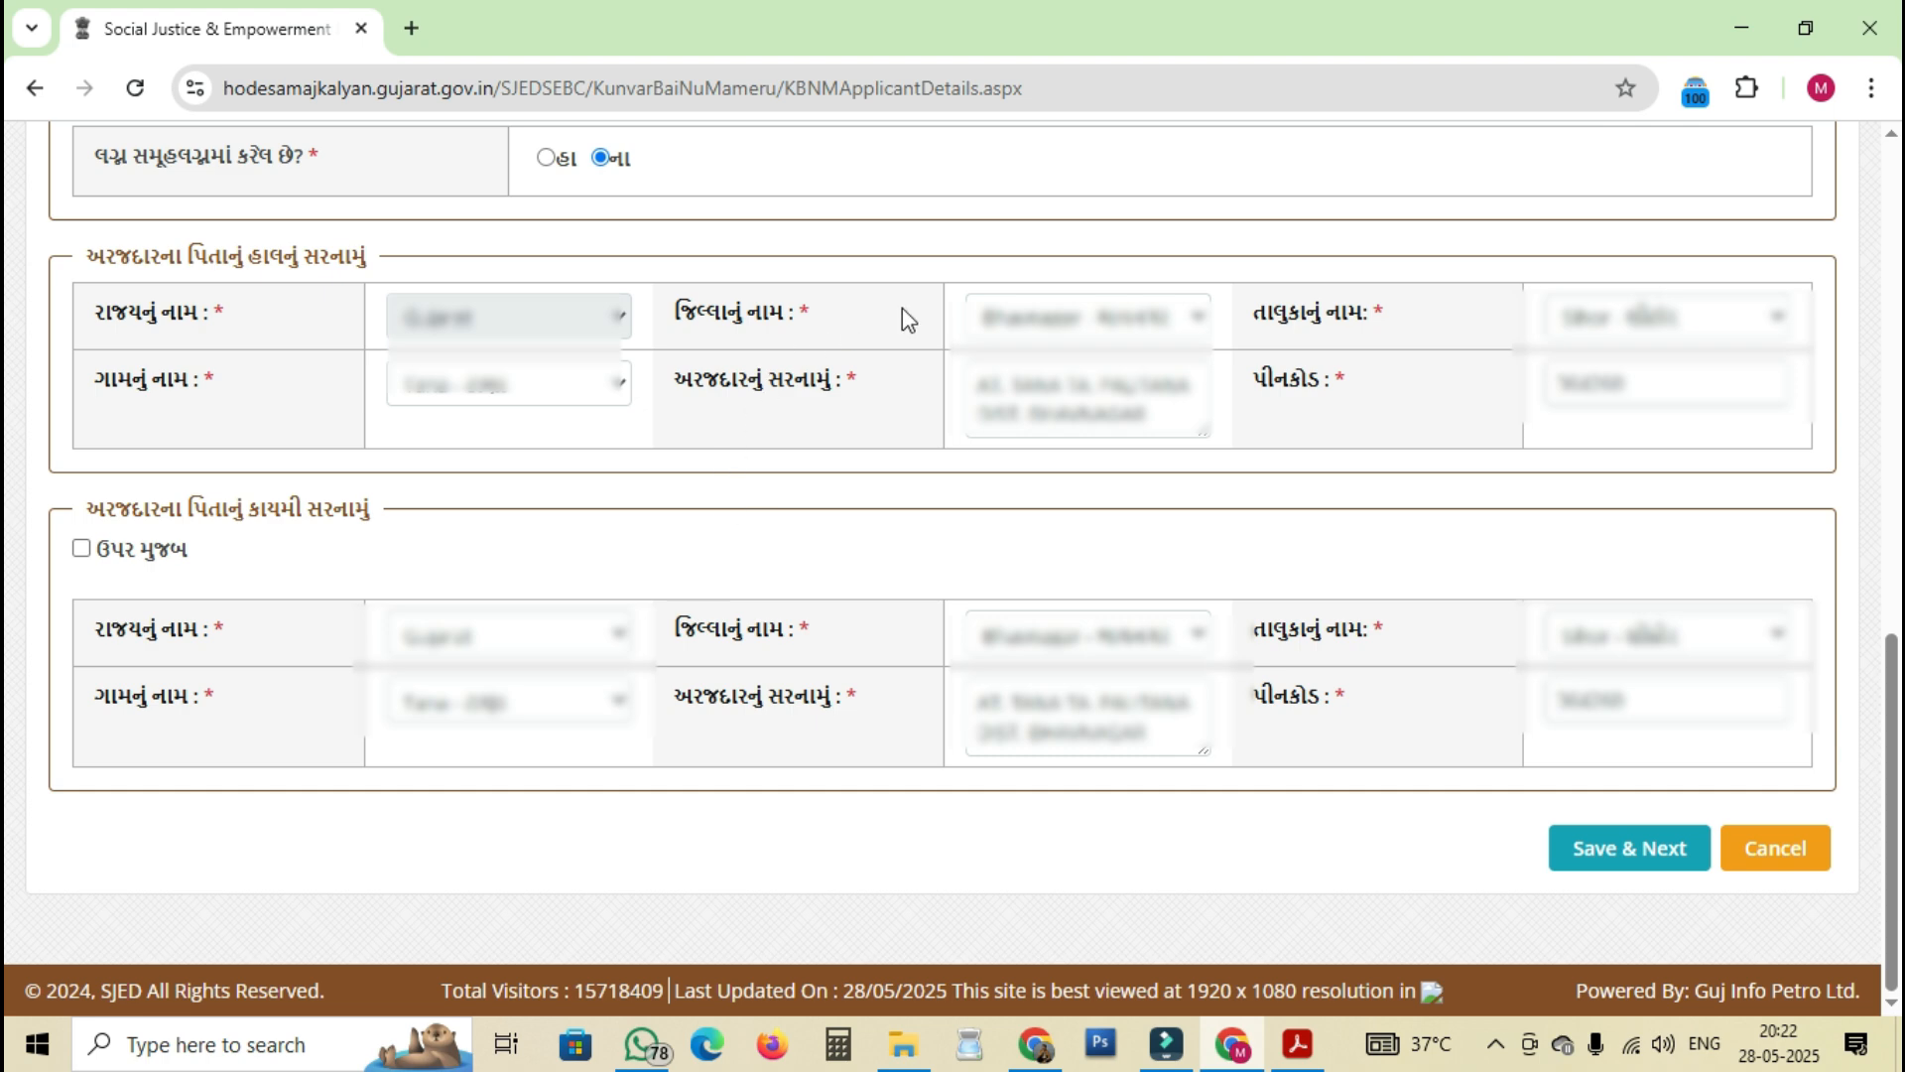
click(1609, 853)
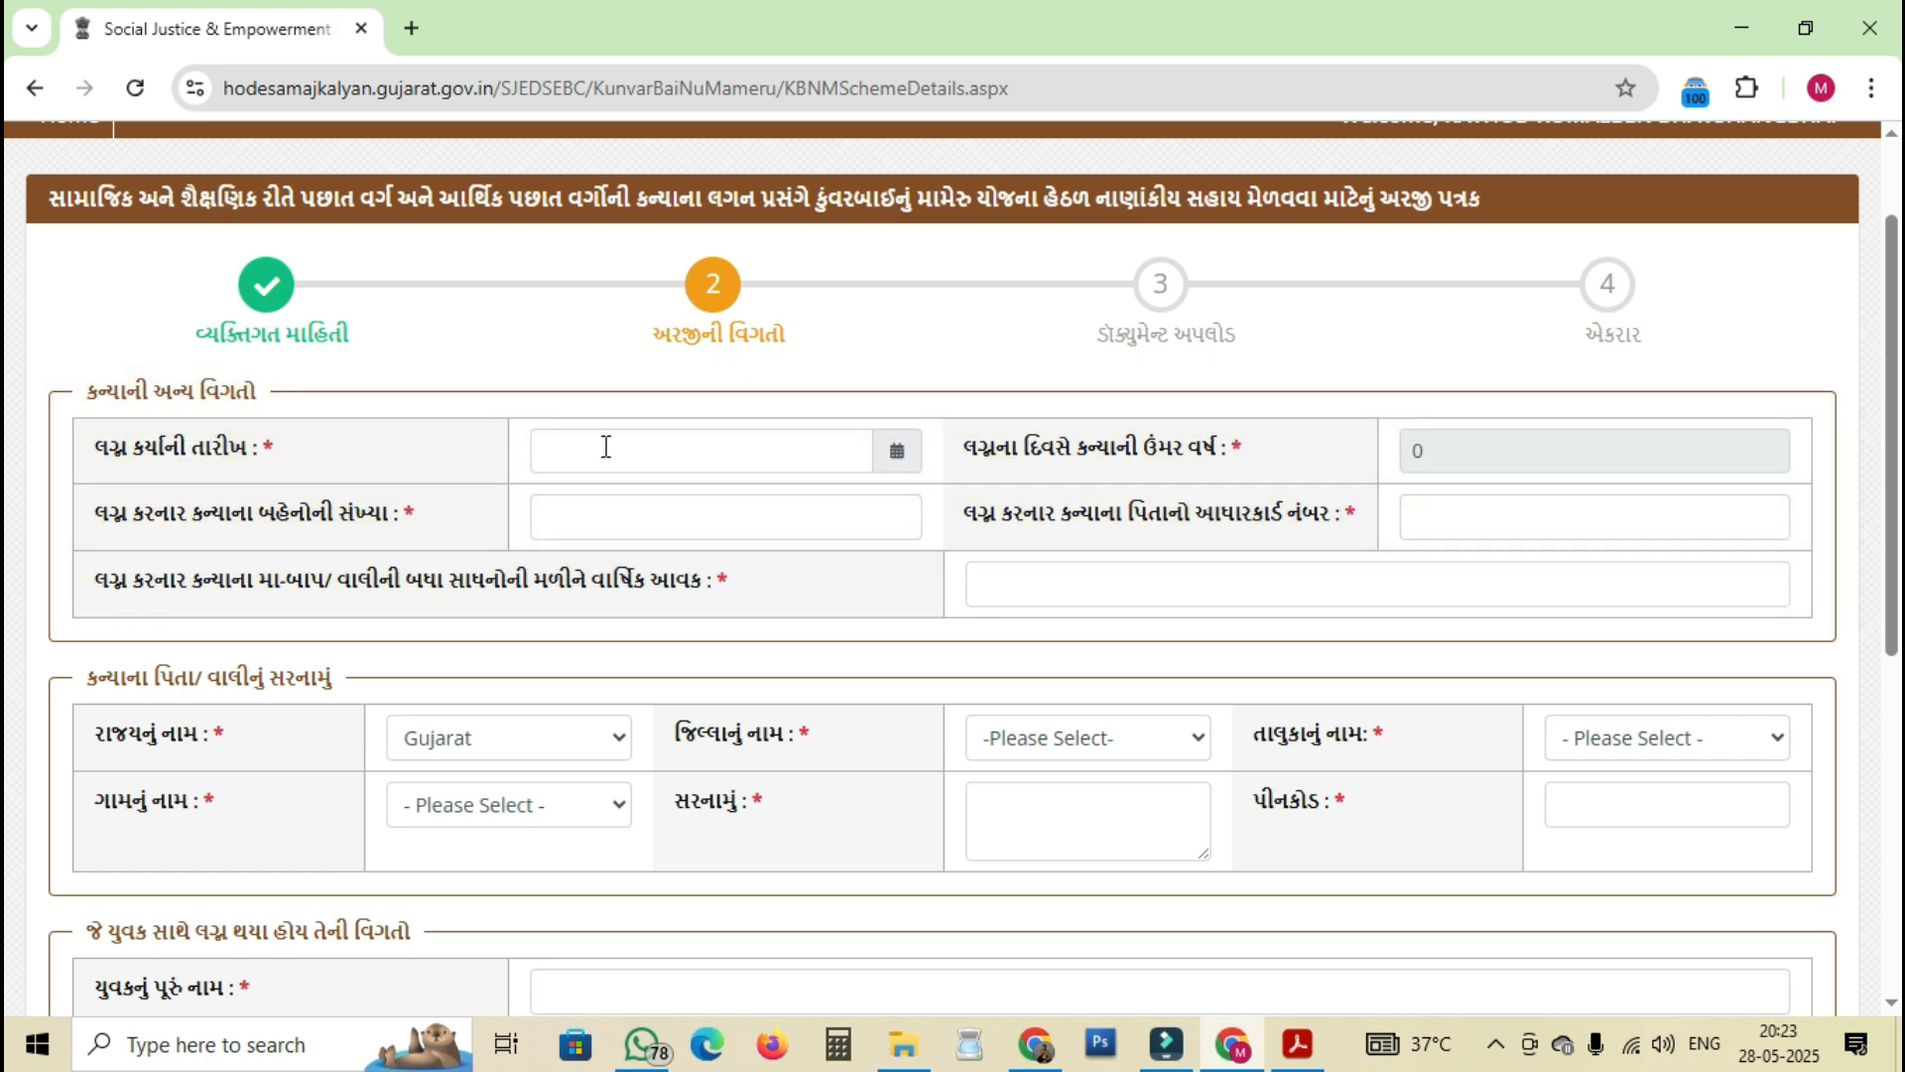
- Fill in marriage date 29/02/2024, 2 sisters, the father's Aadhaar number and 90000 annual income
click(605, 446)
click(1425, 453)
click(1455, 461)
click(1451, 520)
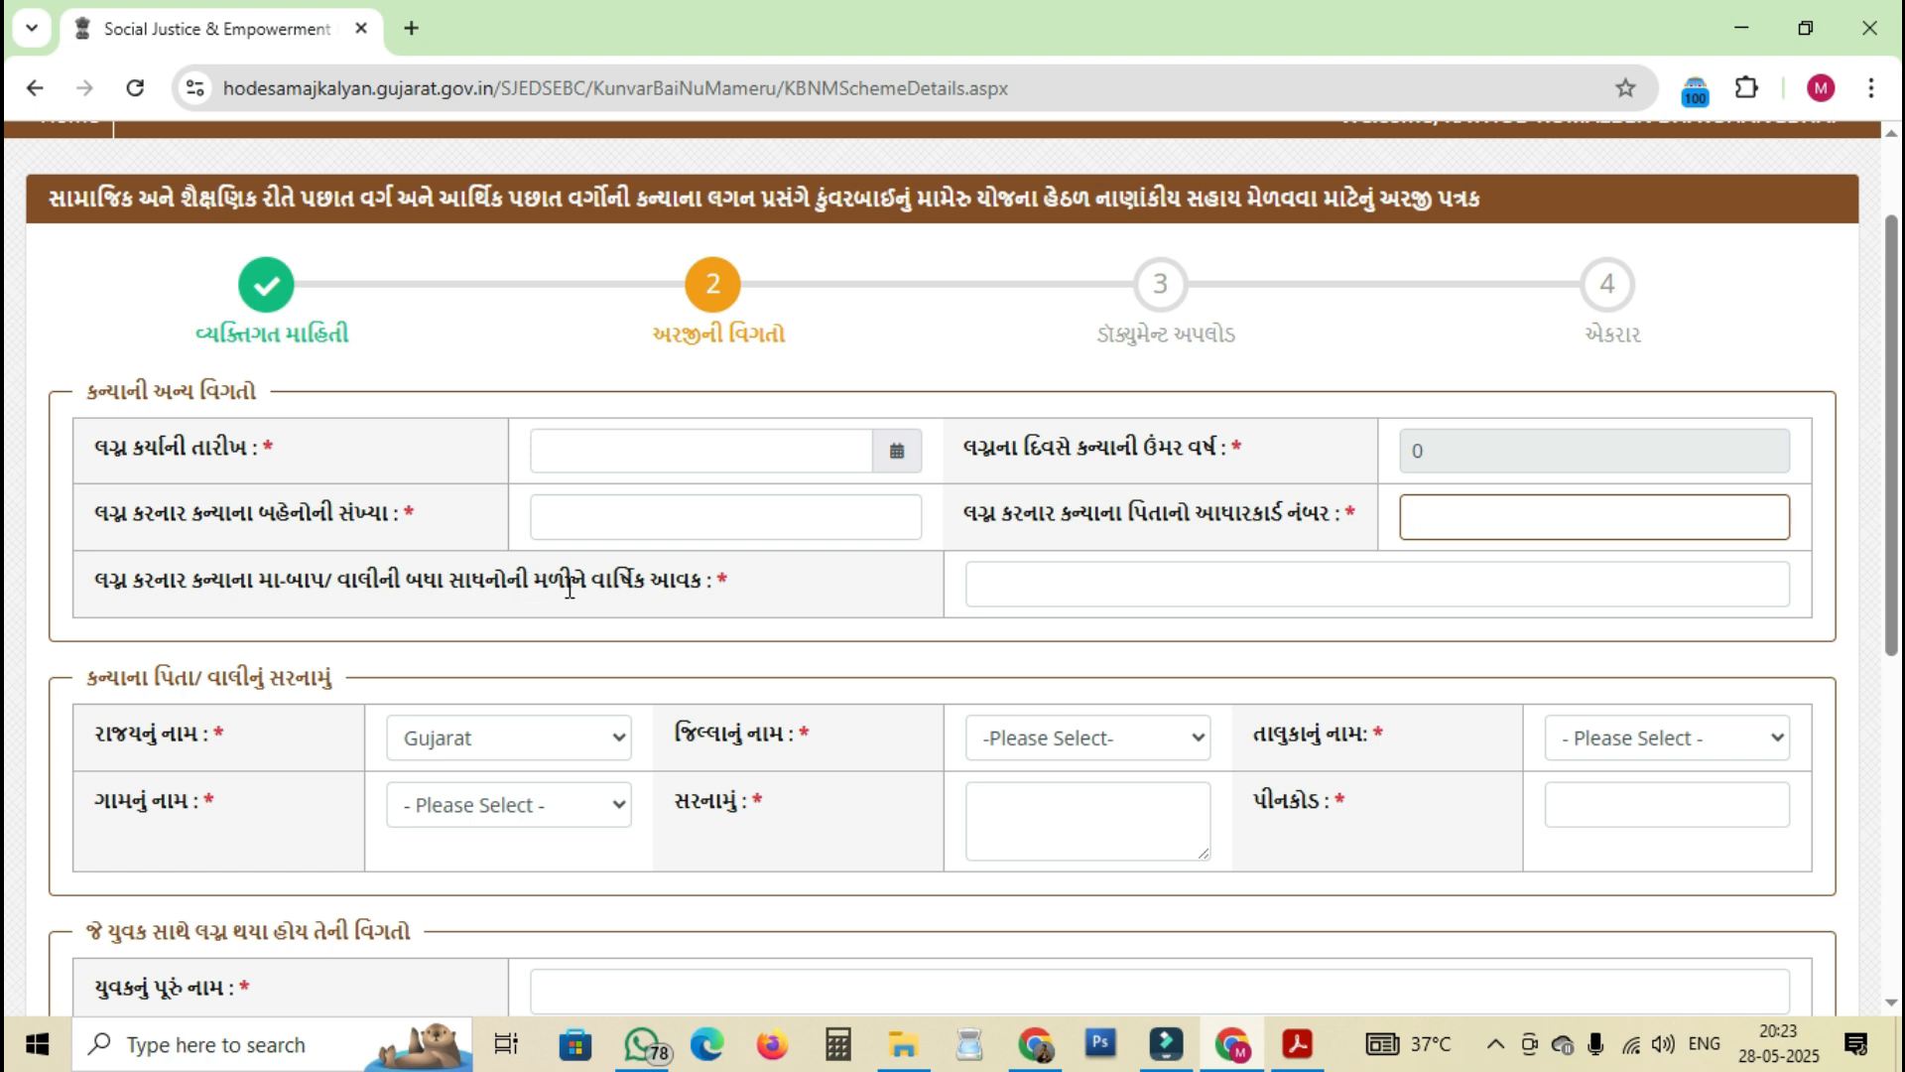
click(1047, 581)
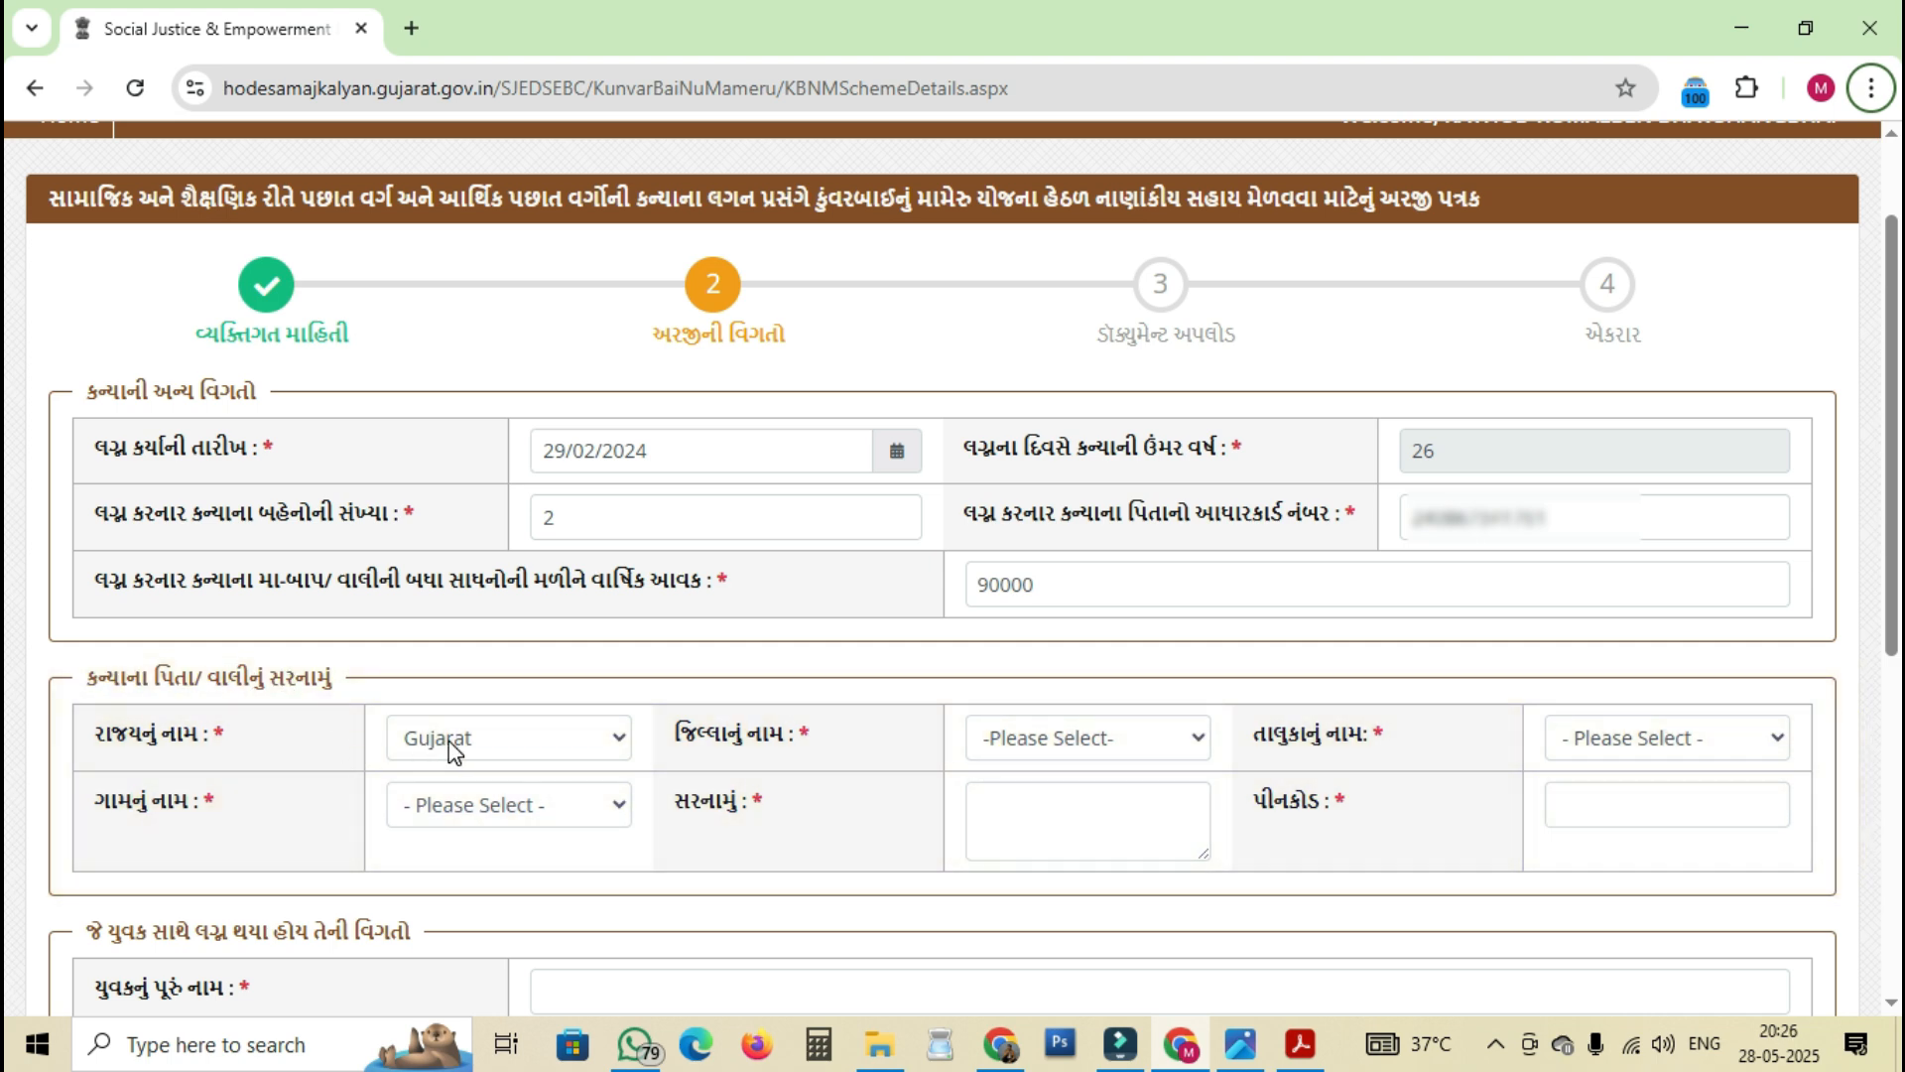
- Select Bhavnagar district, then a taluka and a village for the father's address
click(989, 739)
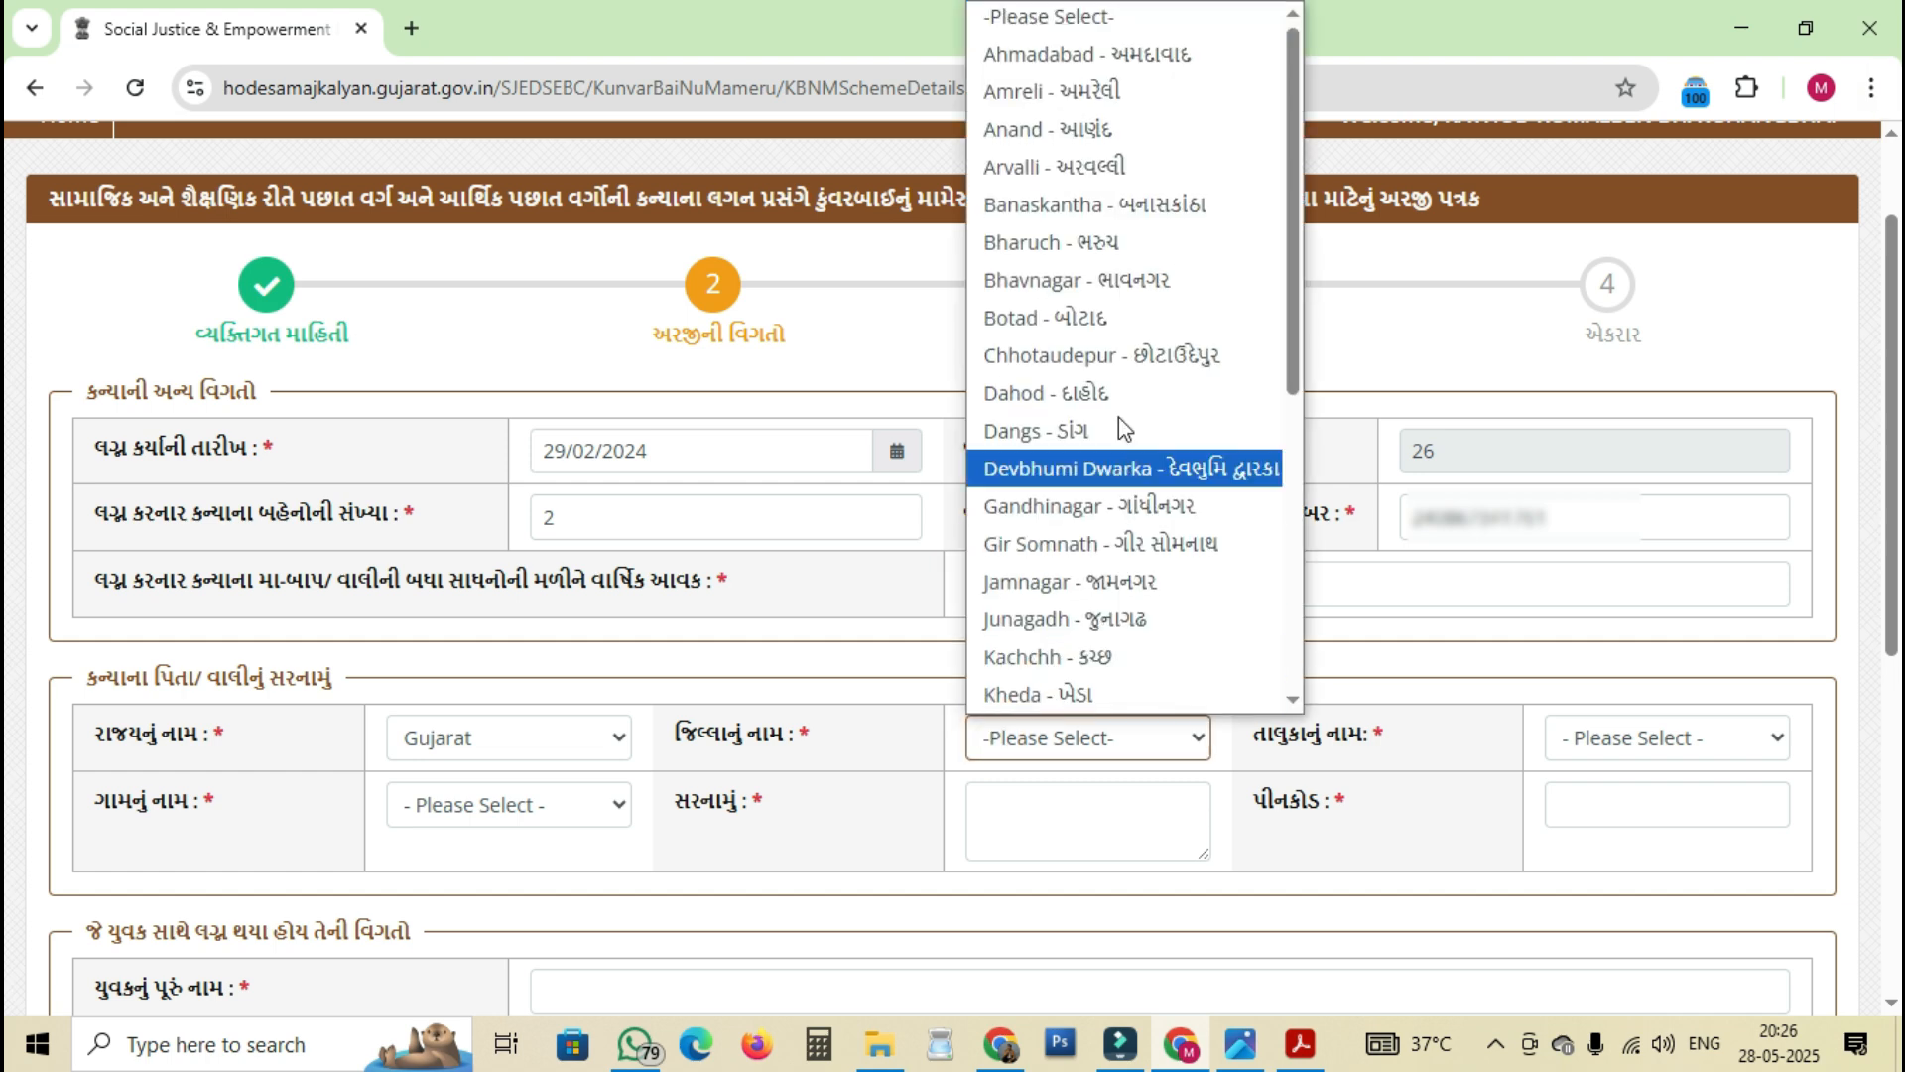
click(1114, 284)
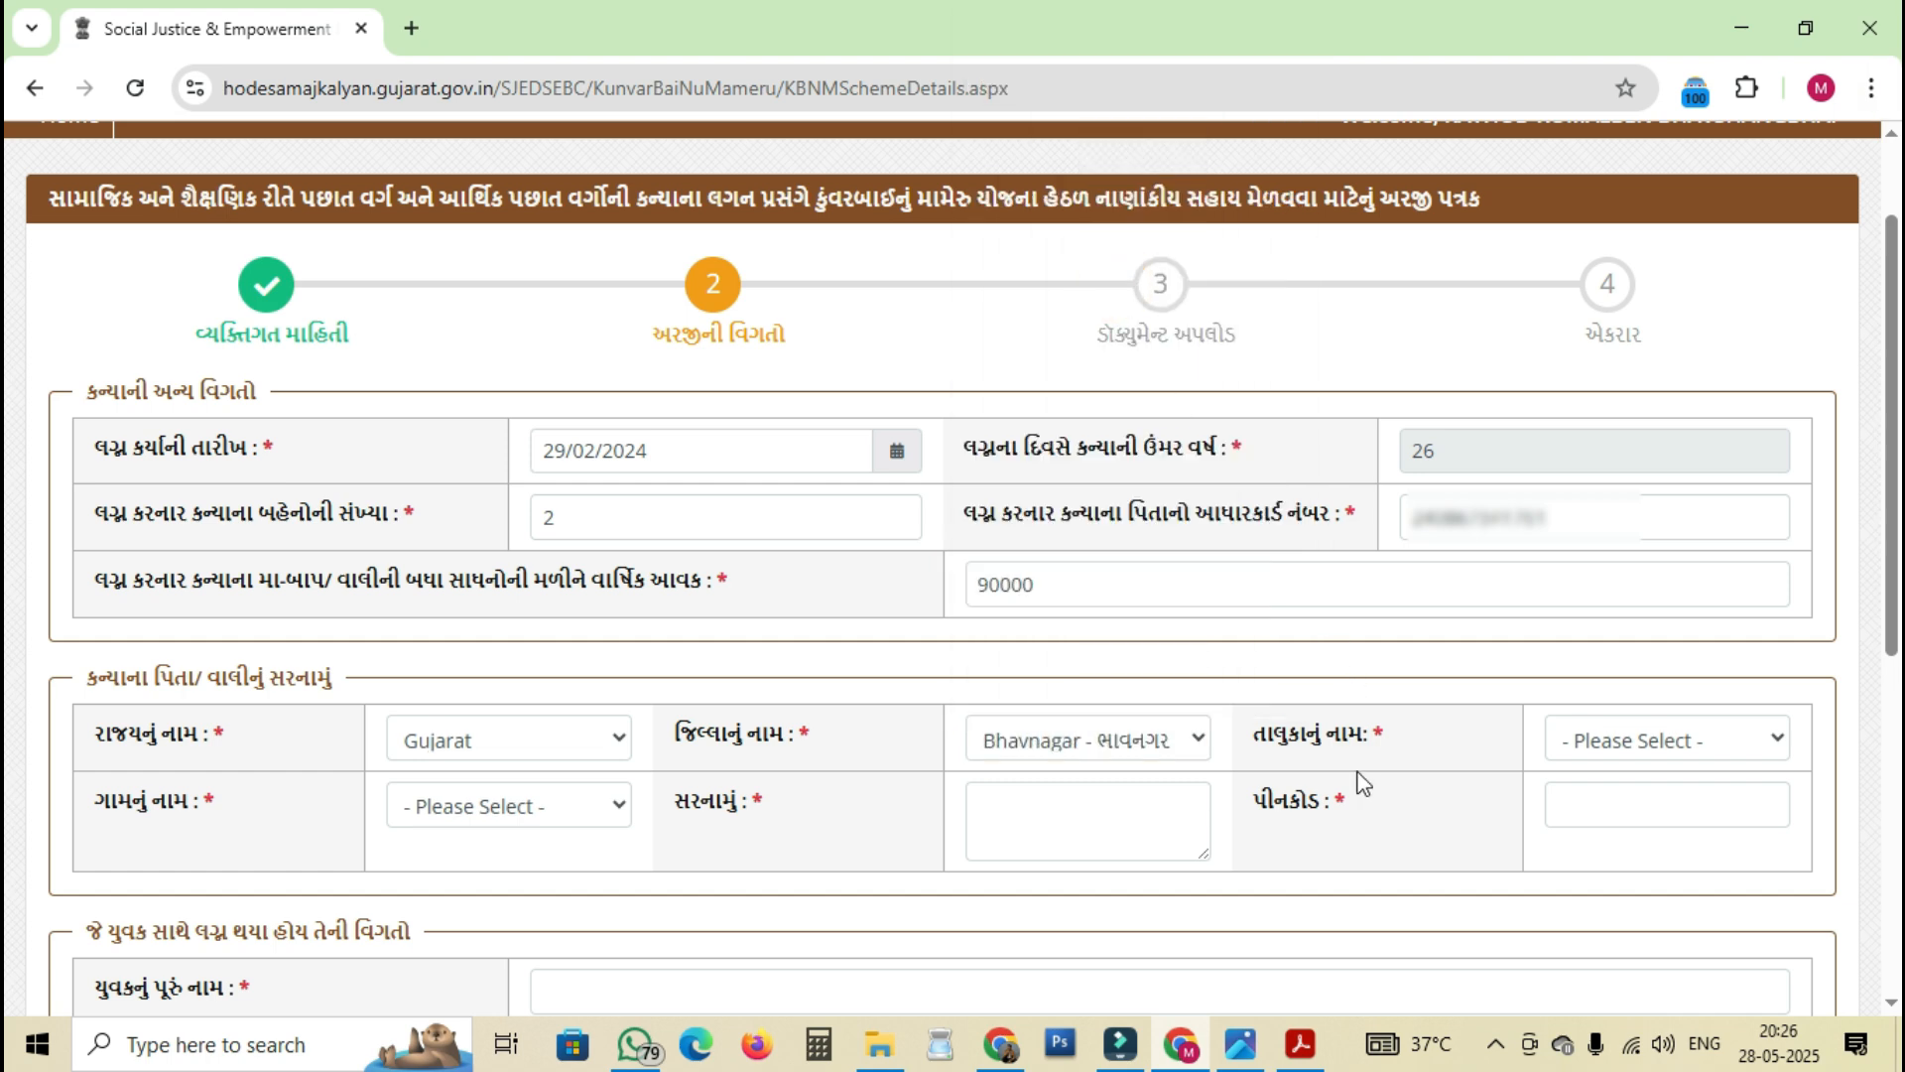
click(1616, 742)
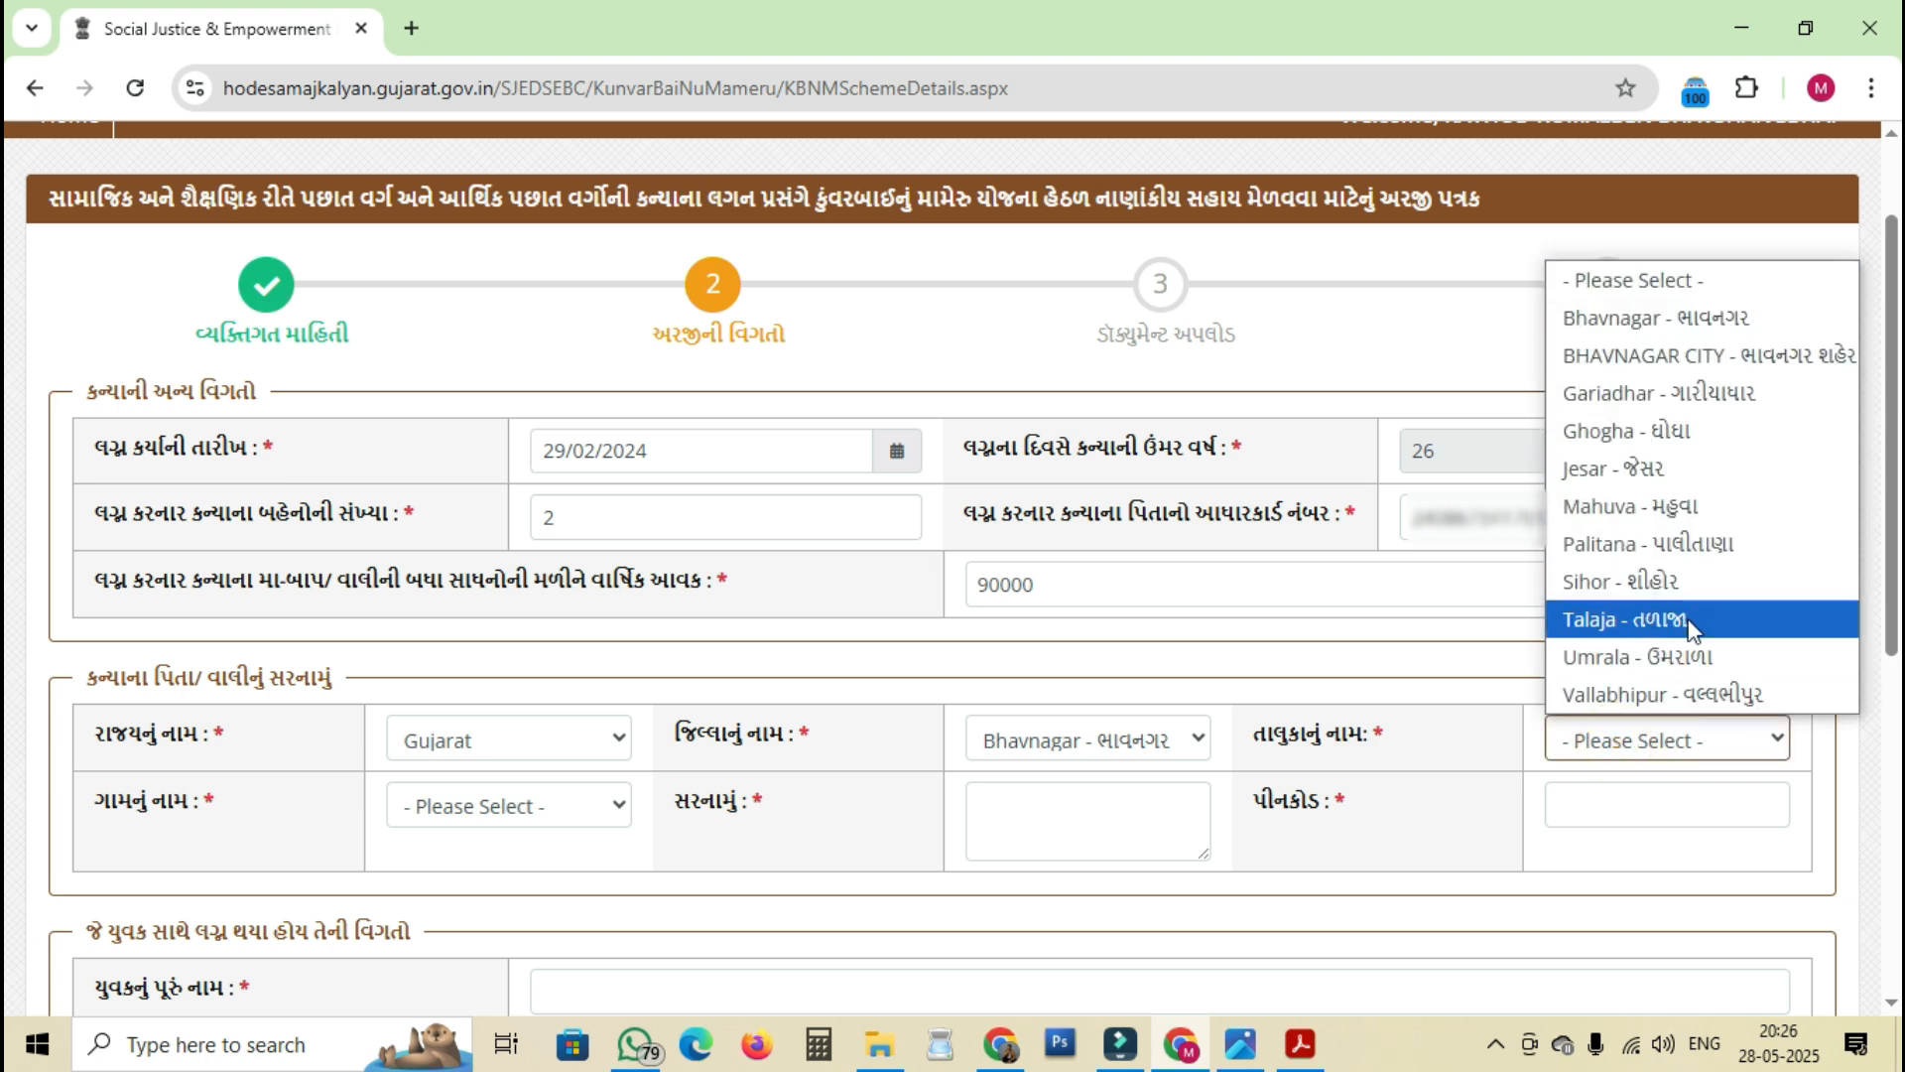
click(1622, 582)
click(494, 824)
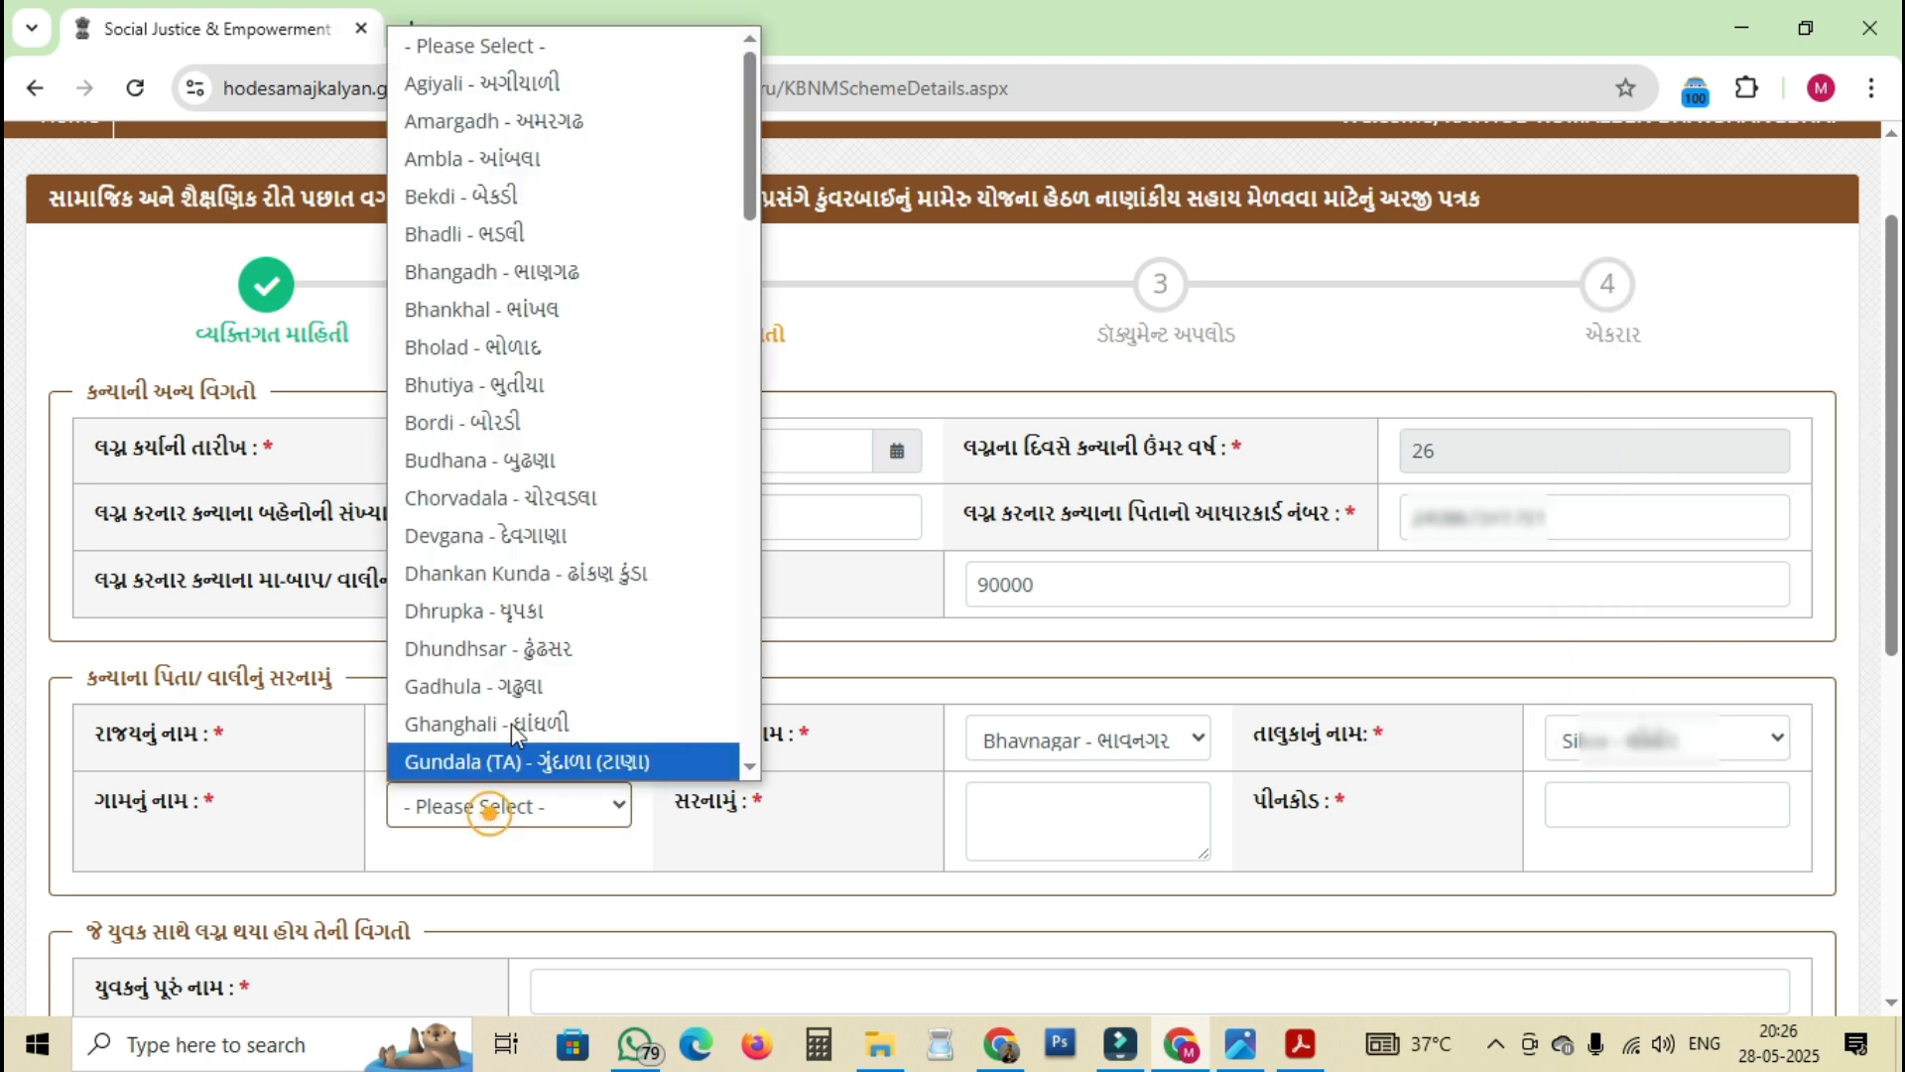
scroll(562, 392, down, 15)
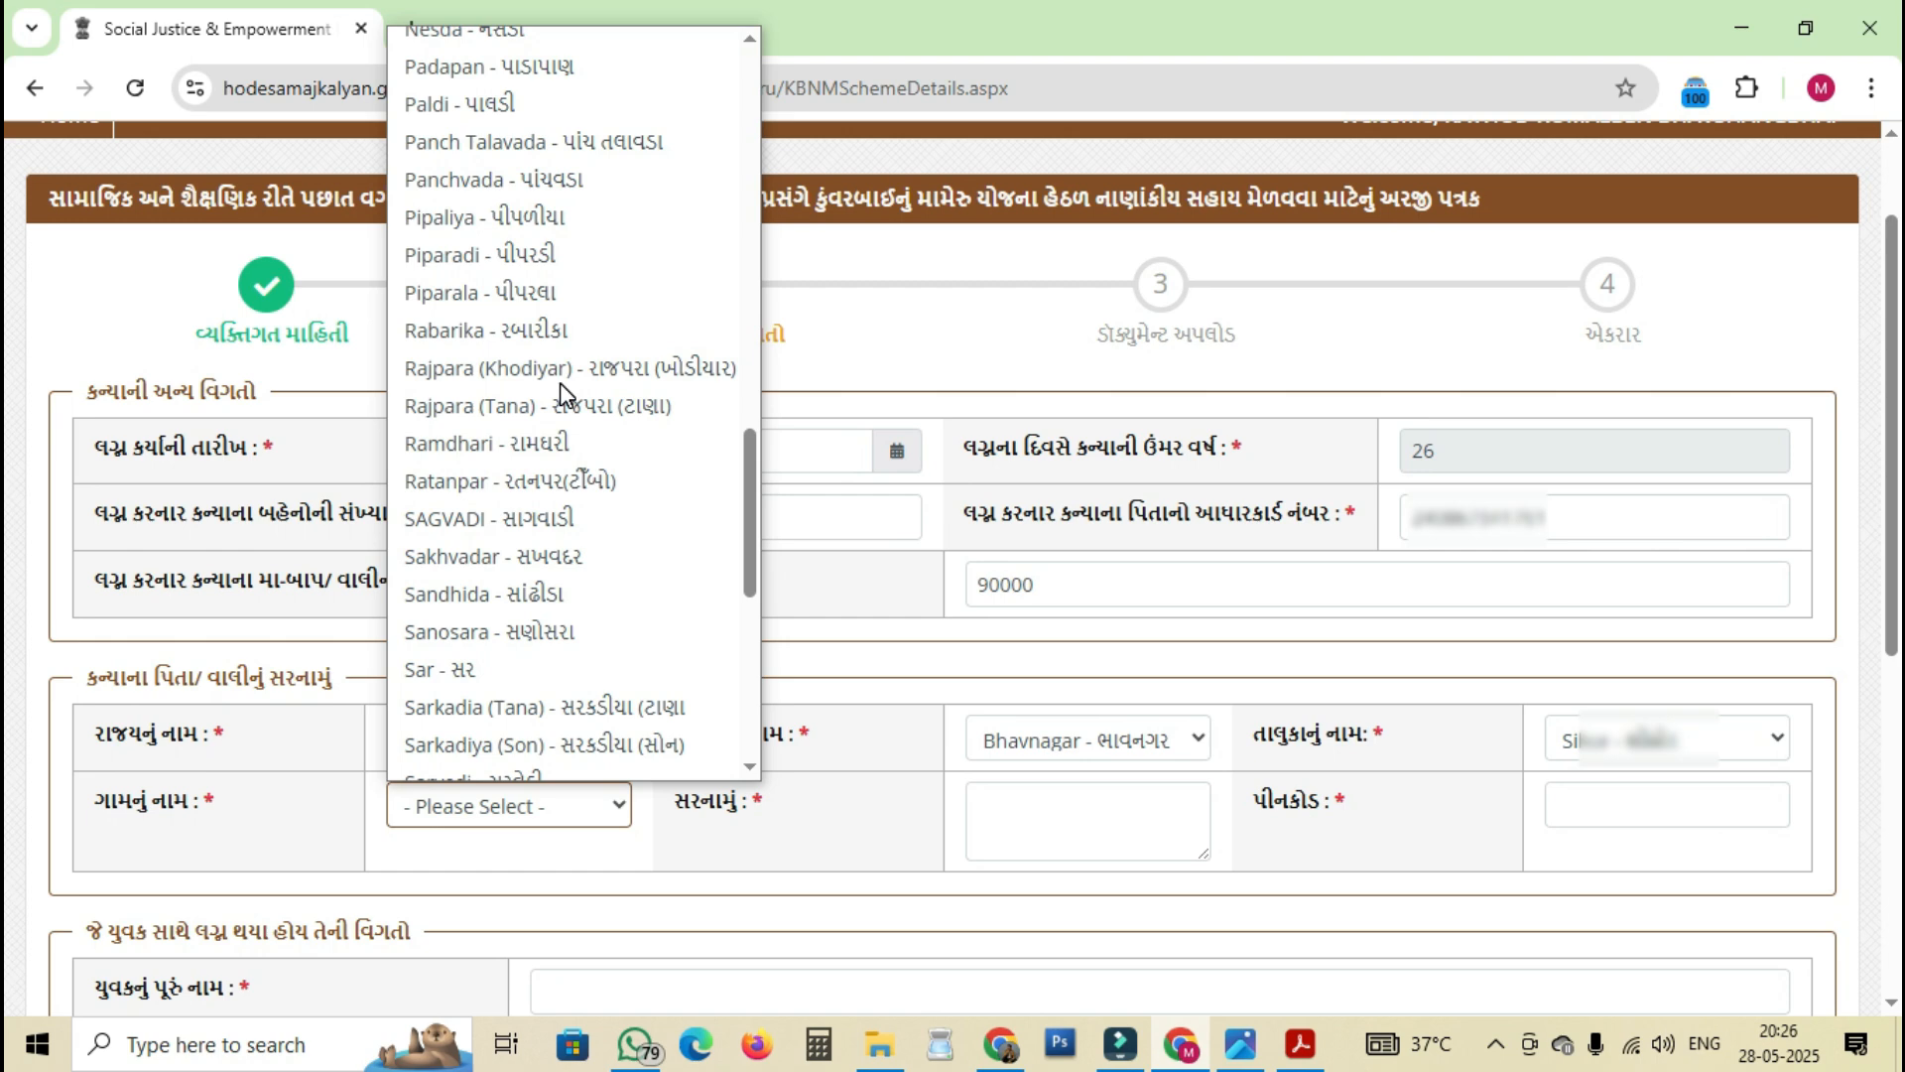
click(559, 383)
click(1017, 814)
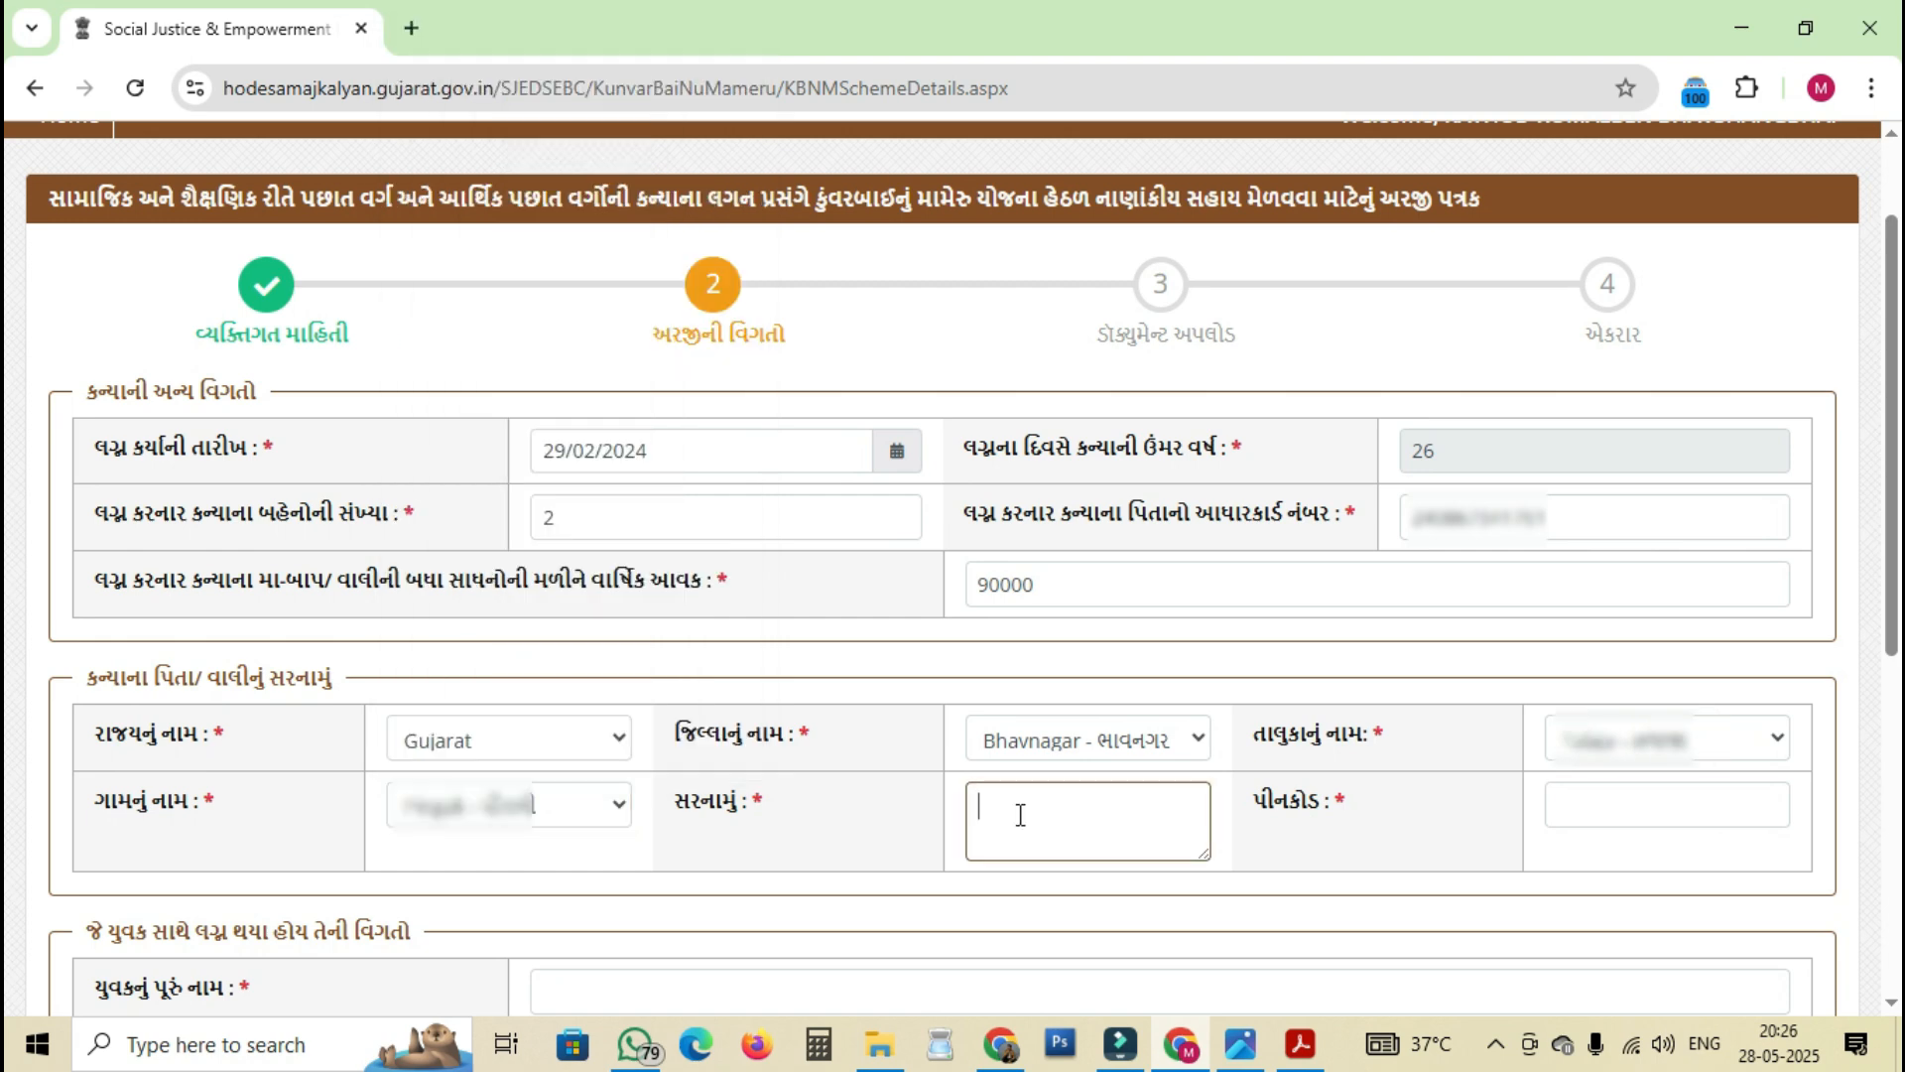
- Paste in the father's street address and PIN code
click(1003, 822)
key(ctrl+v)
click(1609, 808)
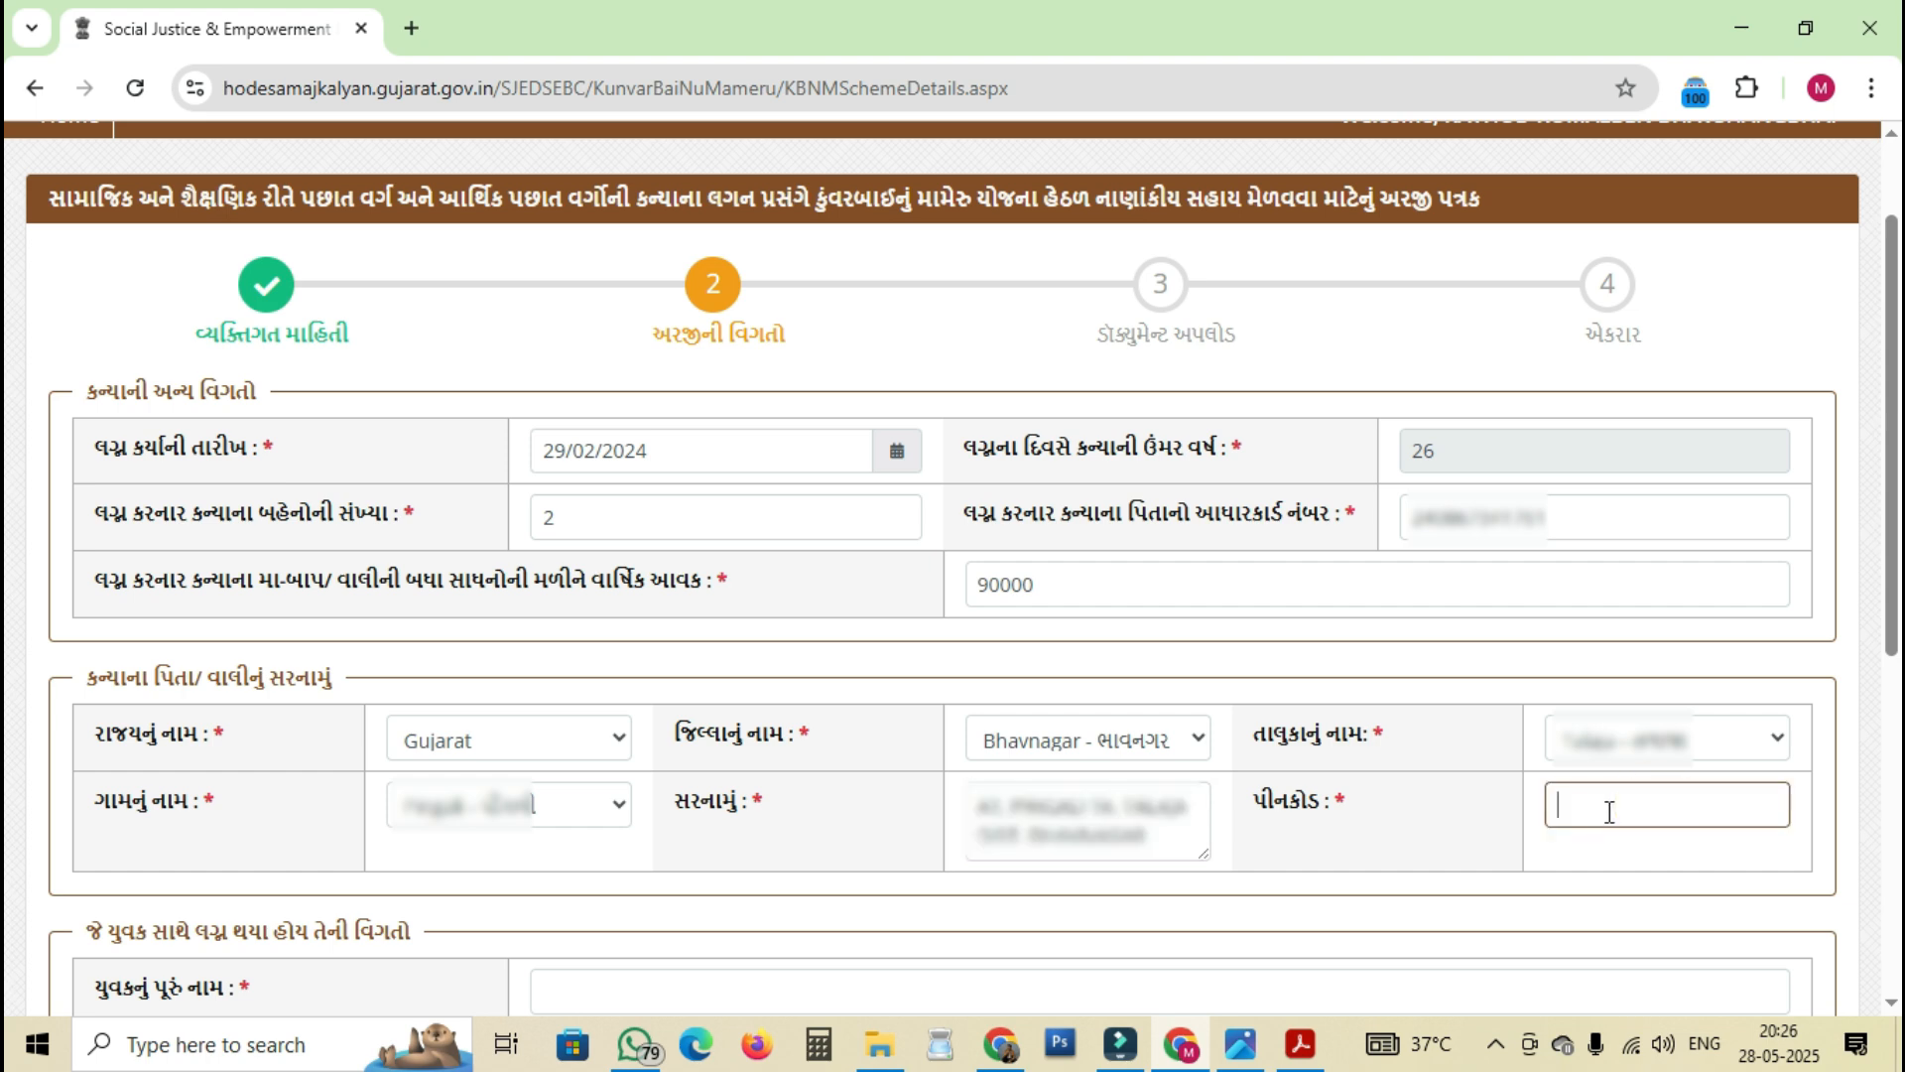
key(ctrl+v)
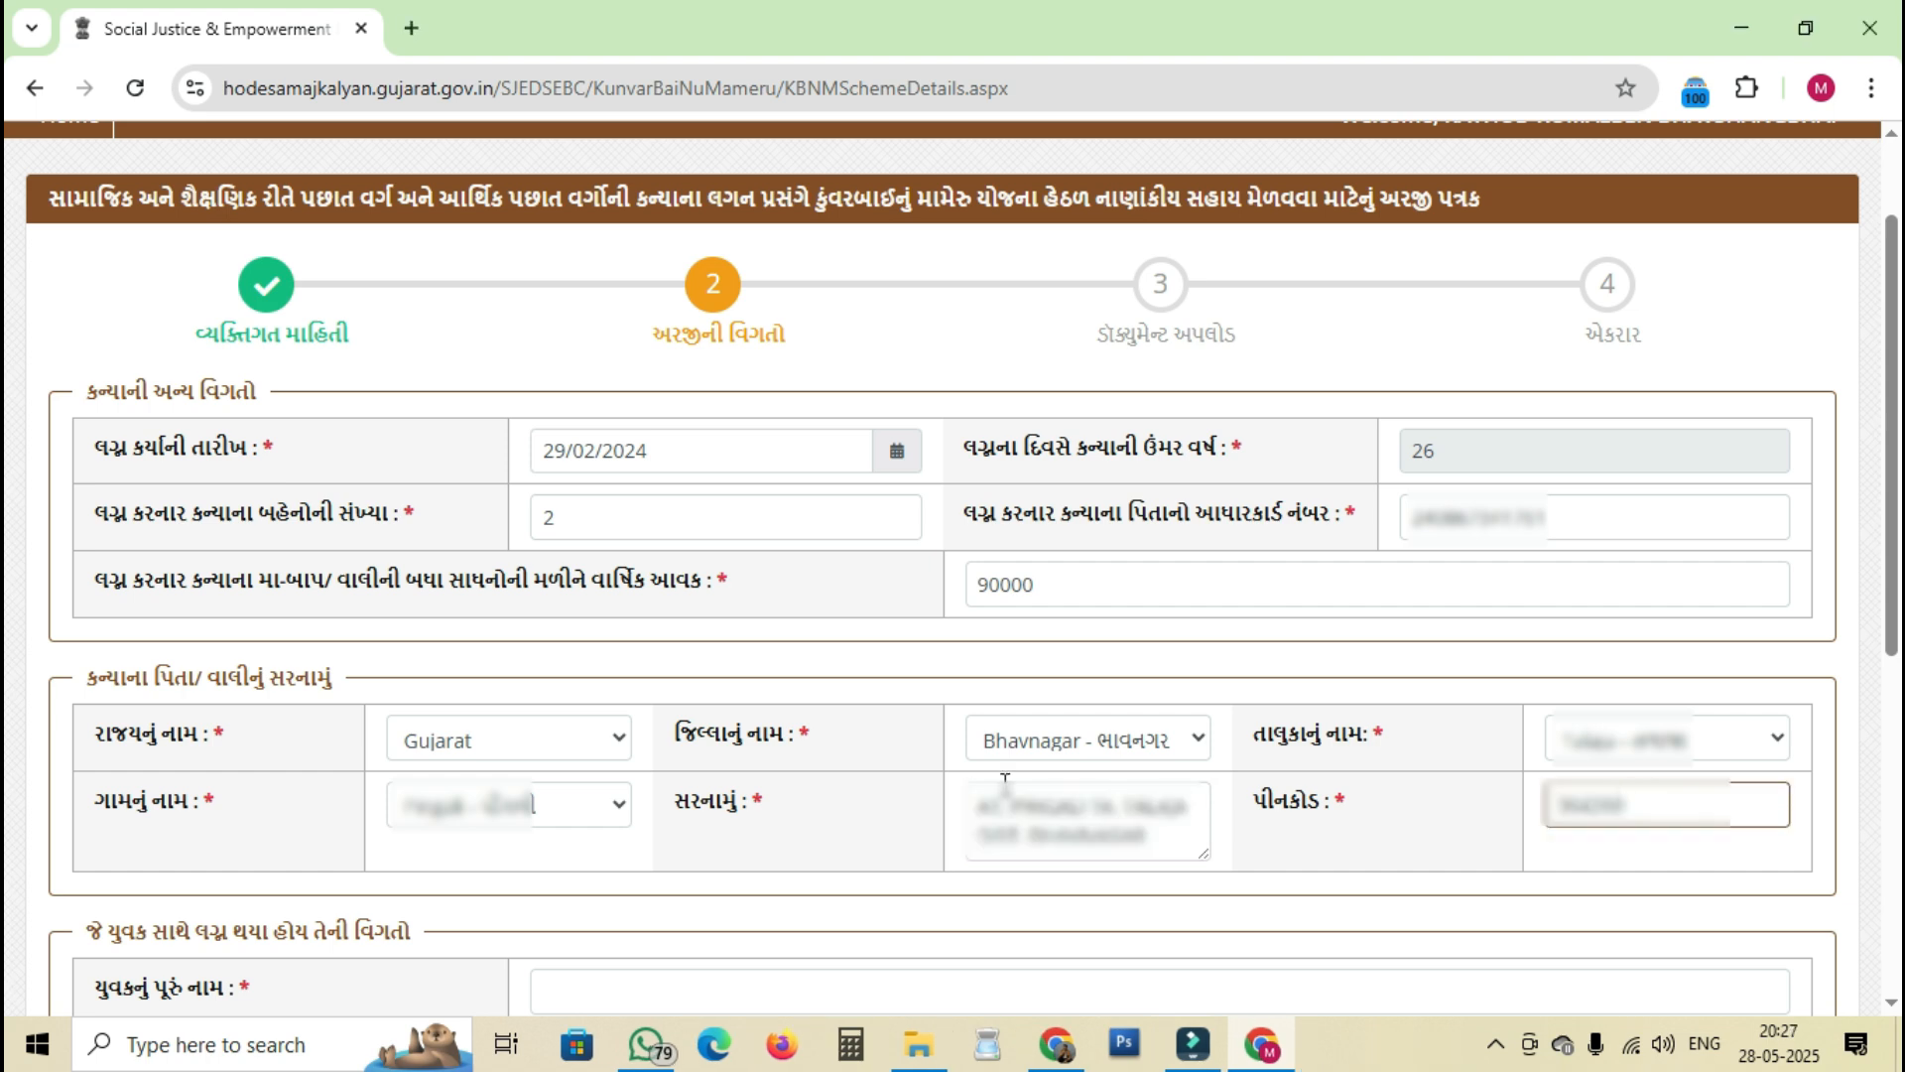
- Enter the groom's name, Aadhaar number and father's name, and choose SEBC caste with a sub-caste
scroll(1054, 784, down, 6)
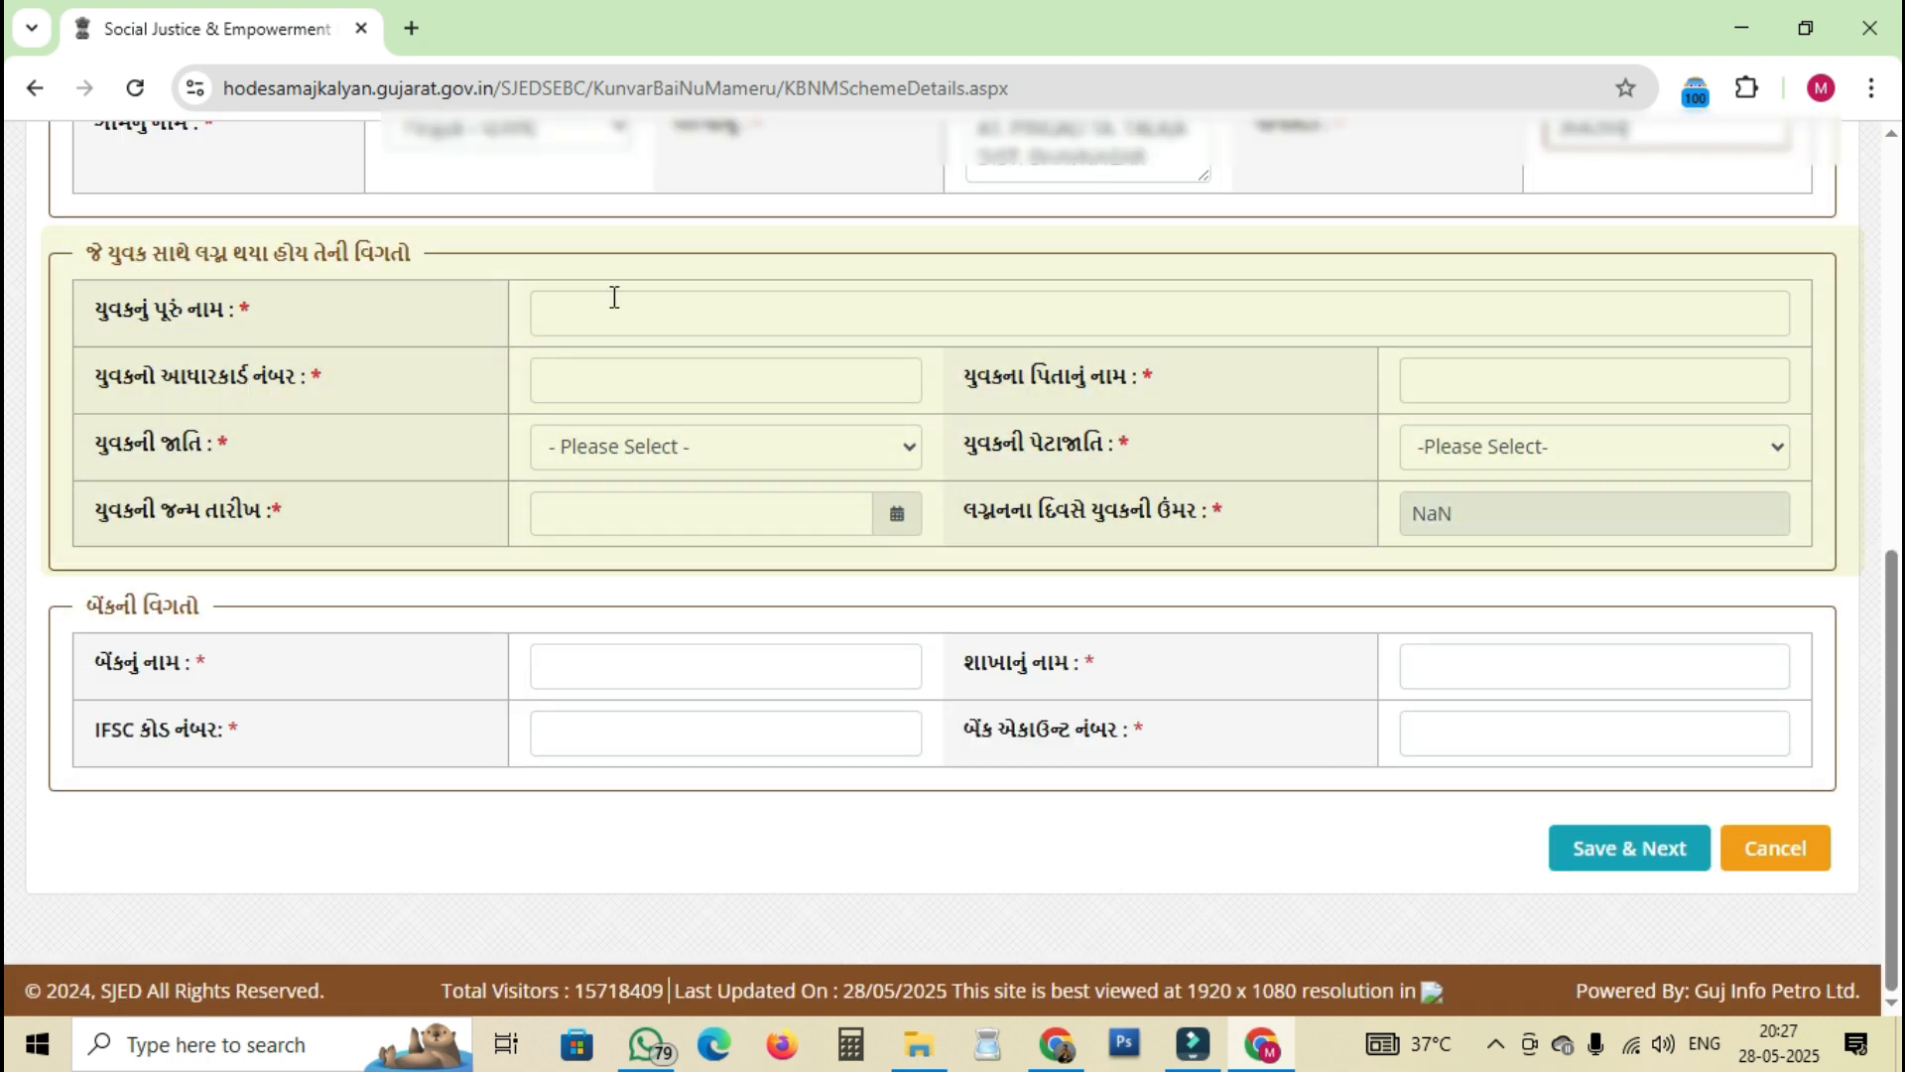
click(631, 303)
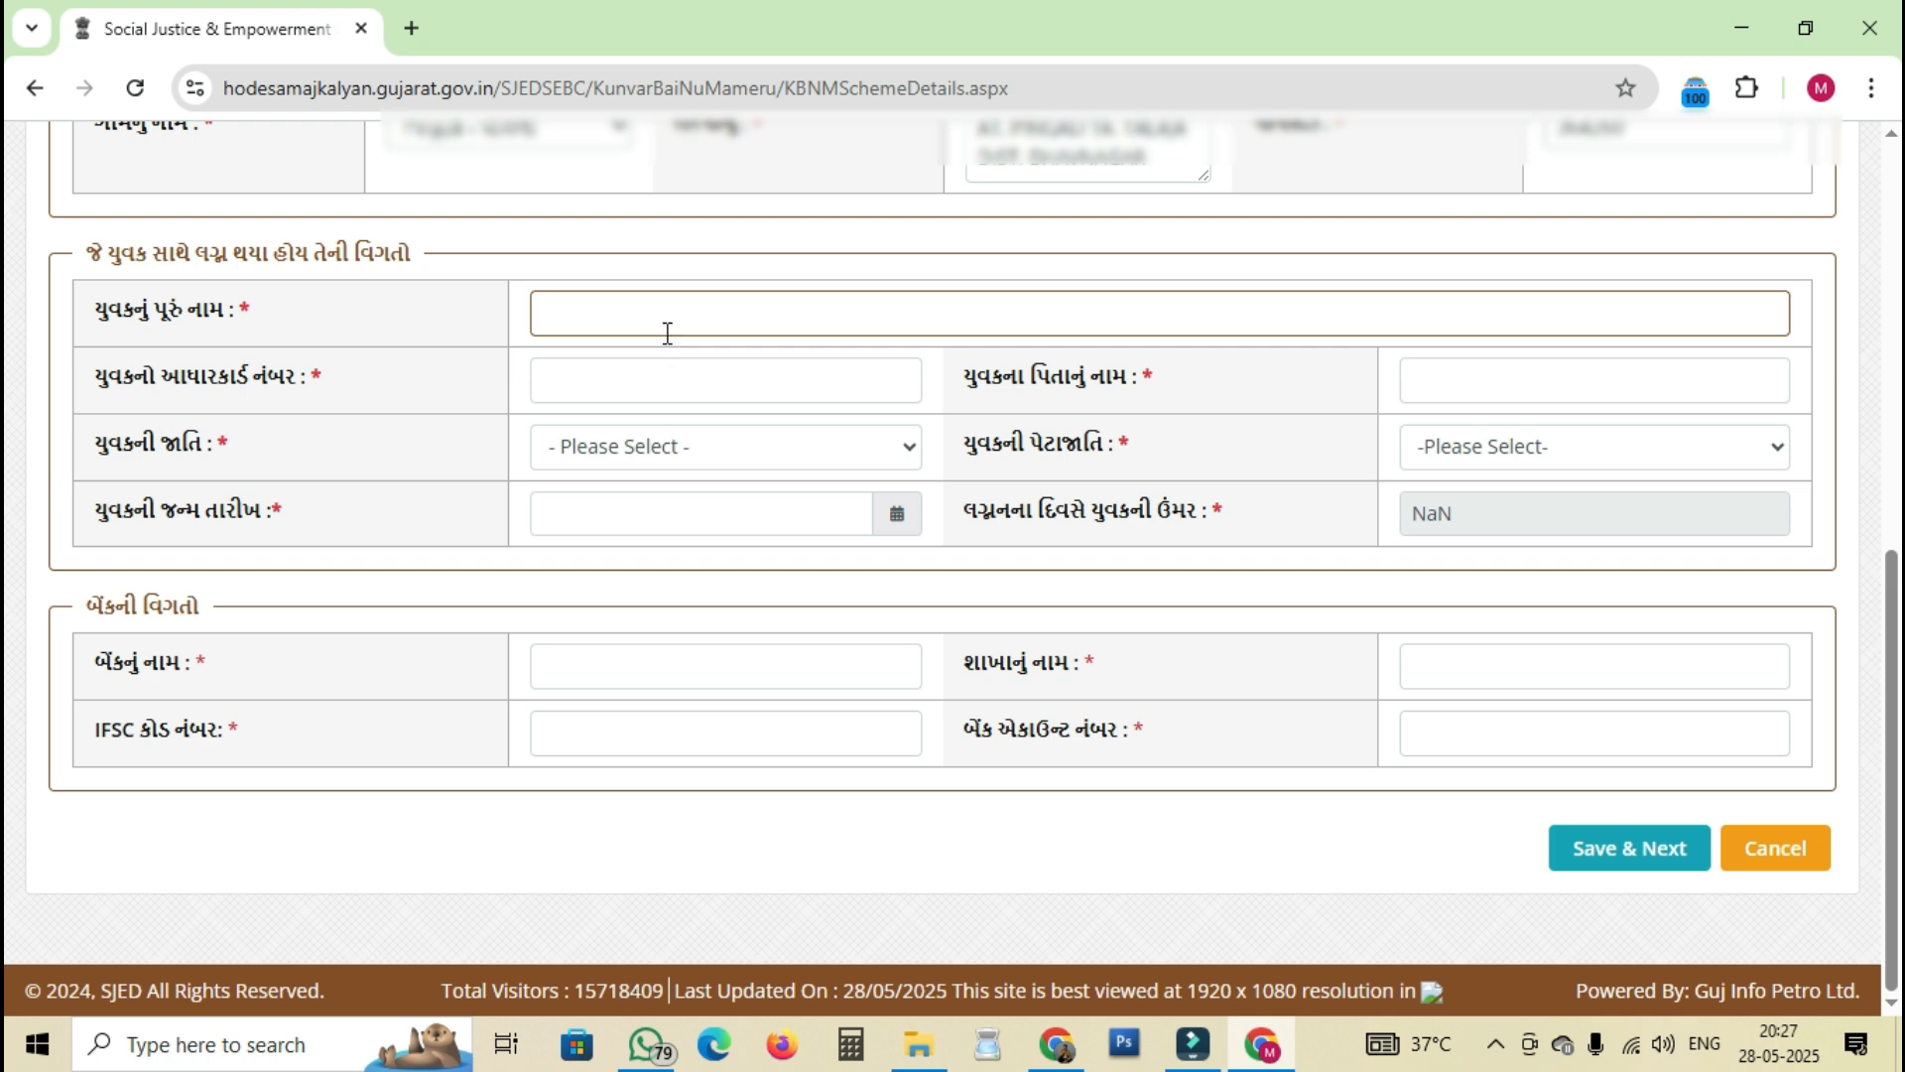
click(664, 370)
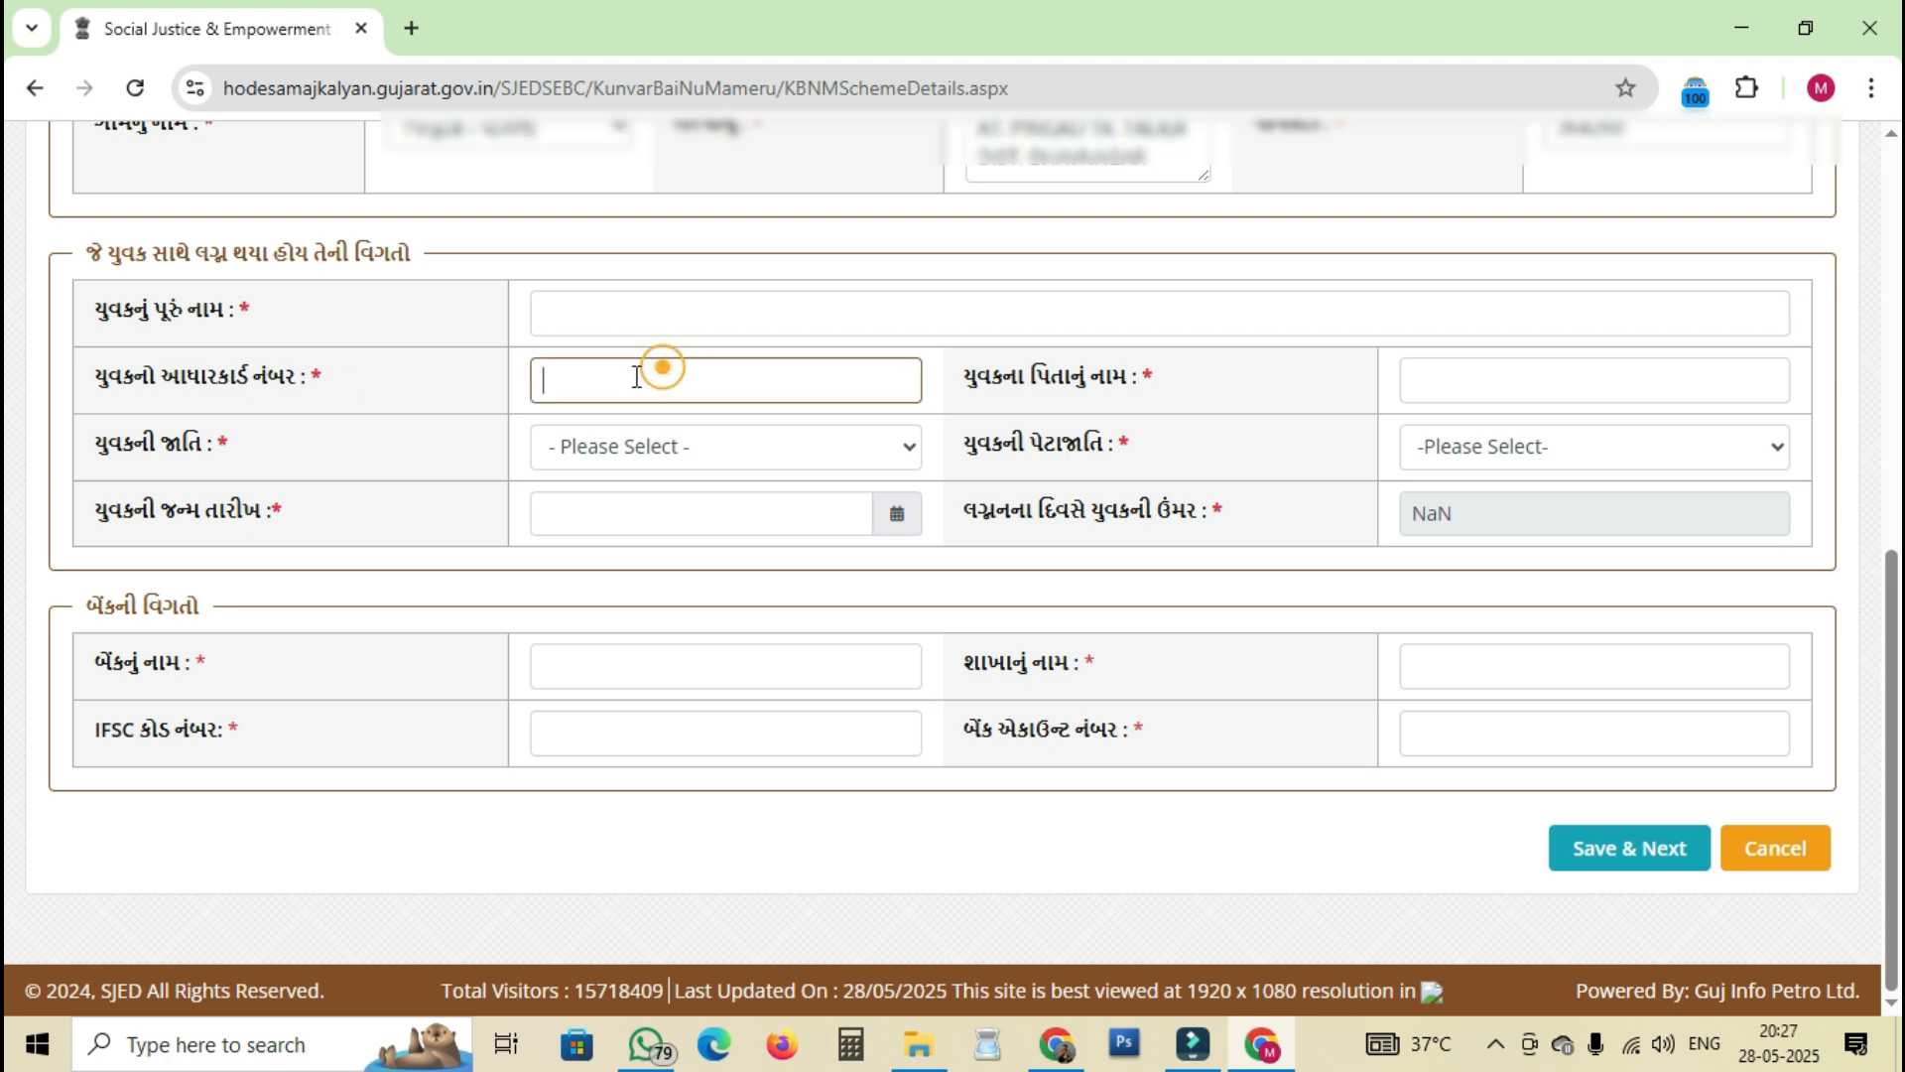
click(1459, 375)
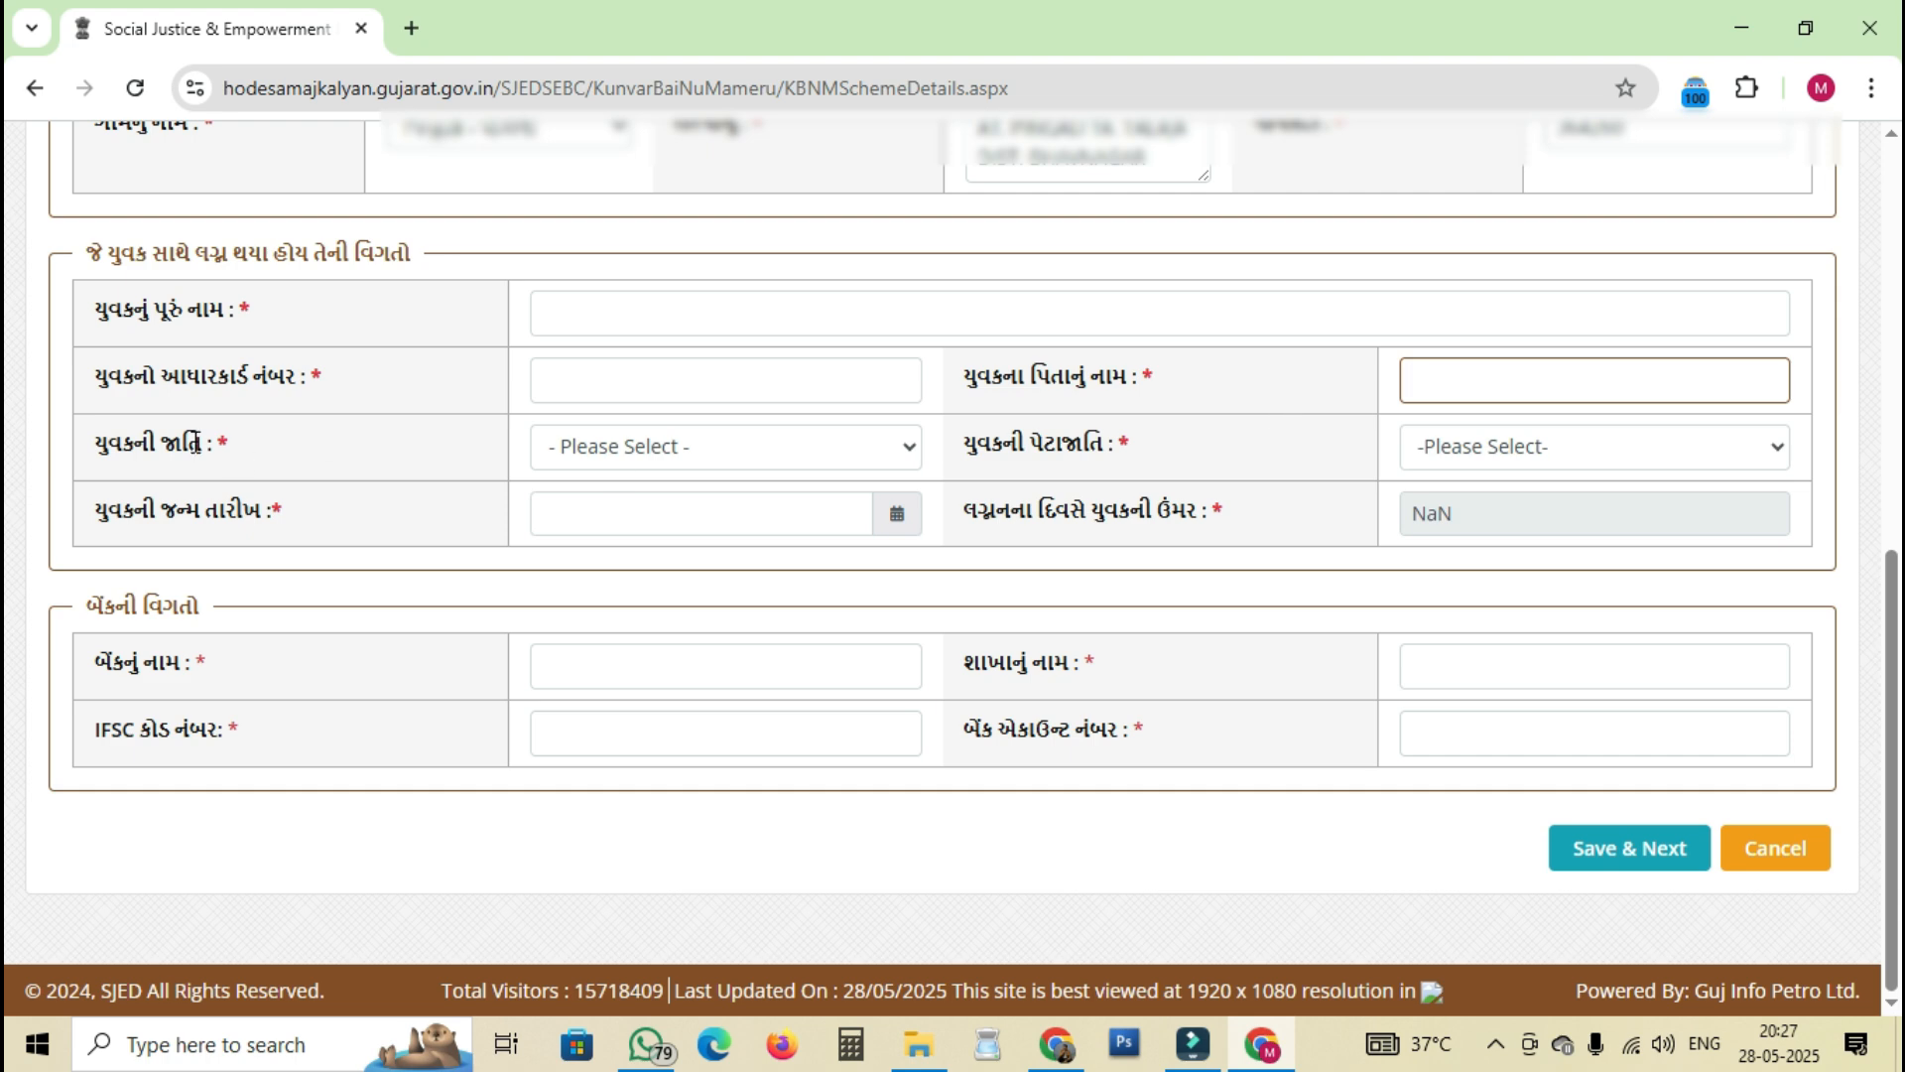
click(643, 446)
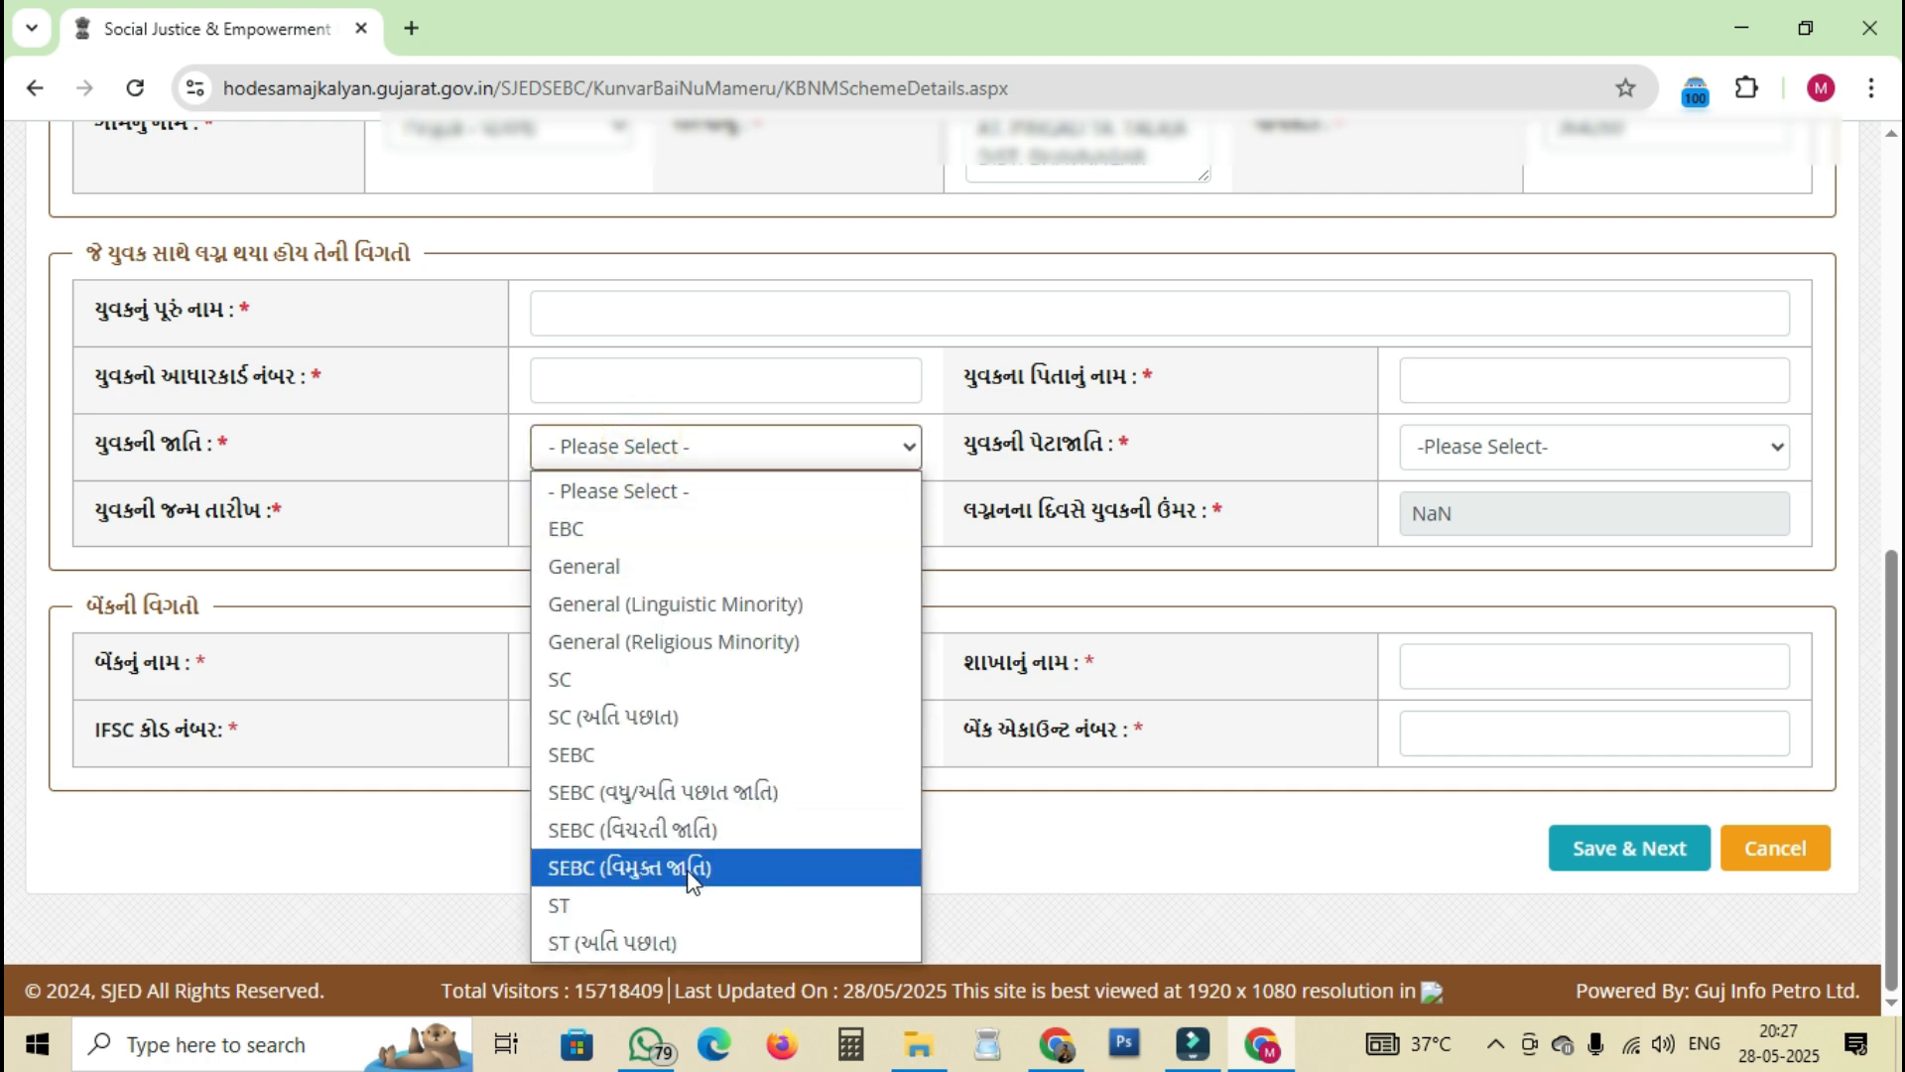
click(640, 755)
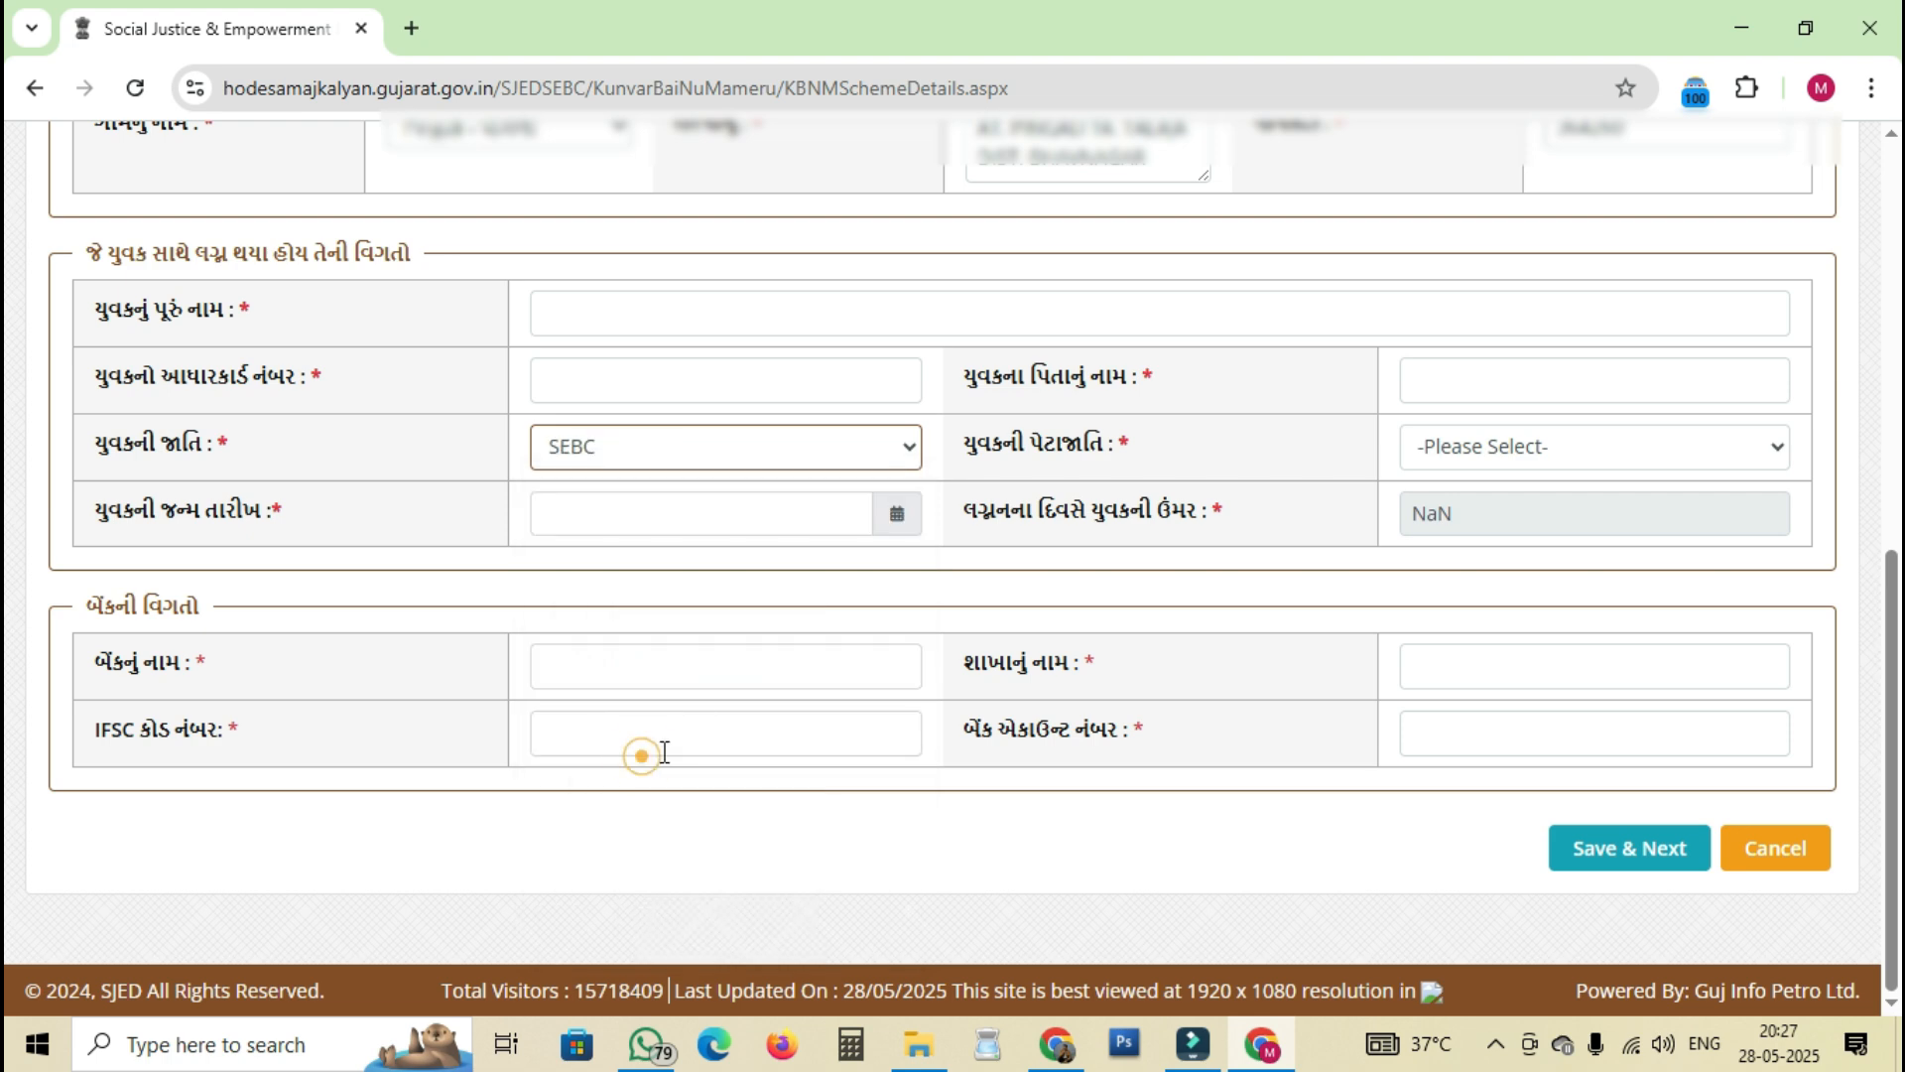
click(1477, 462)
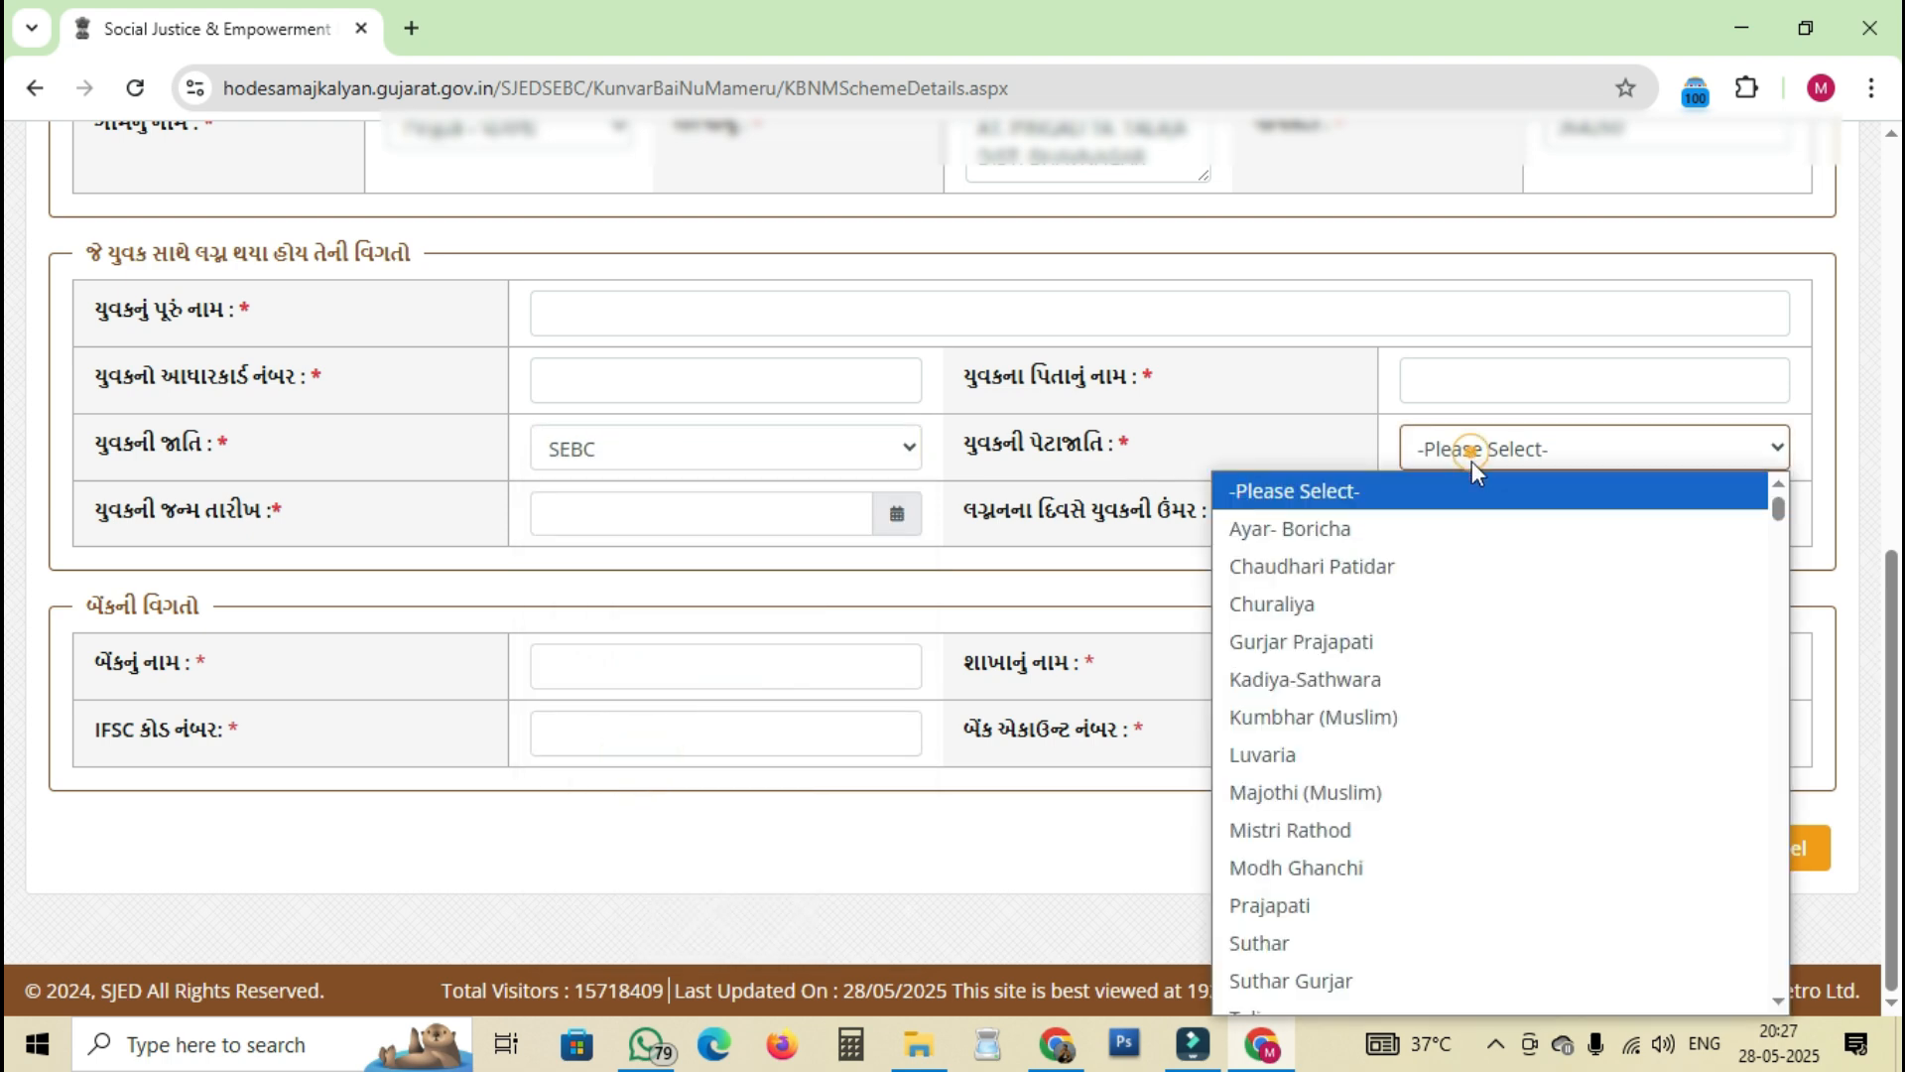
scroll(1403, 762, down, 10)
scroll(1399, 765, down, 15)
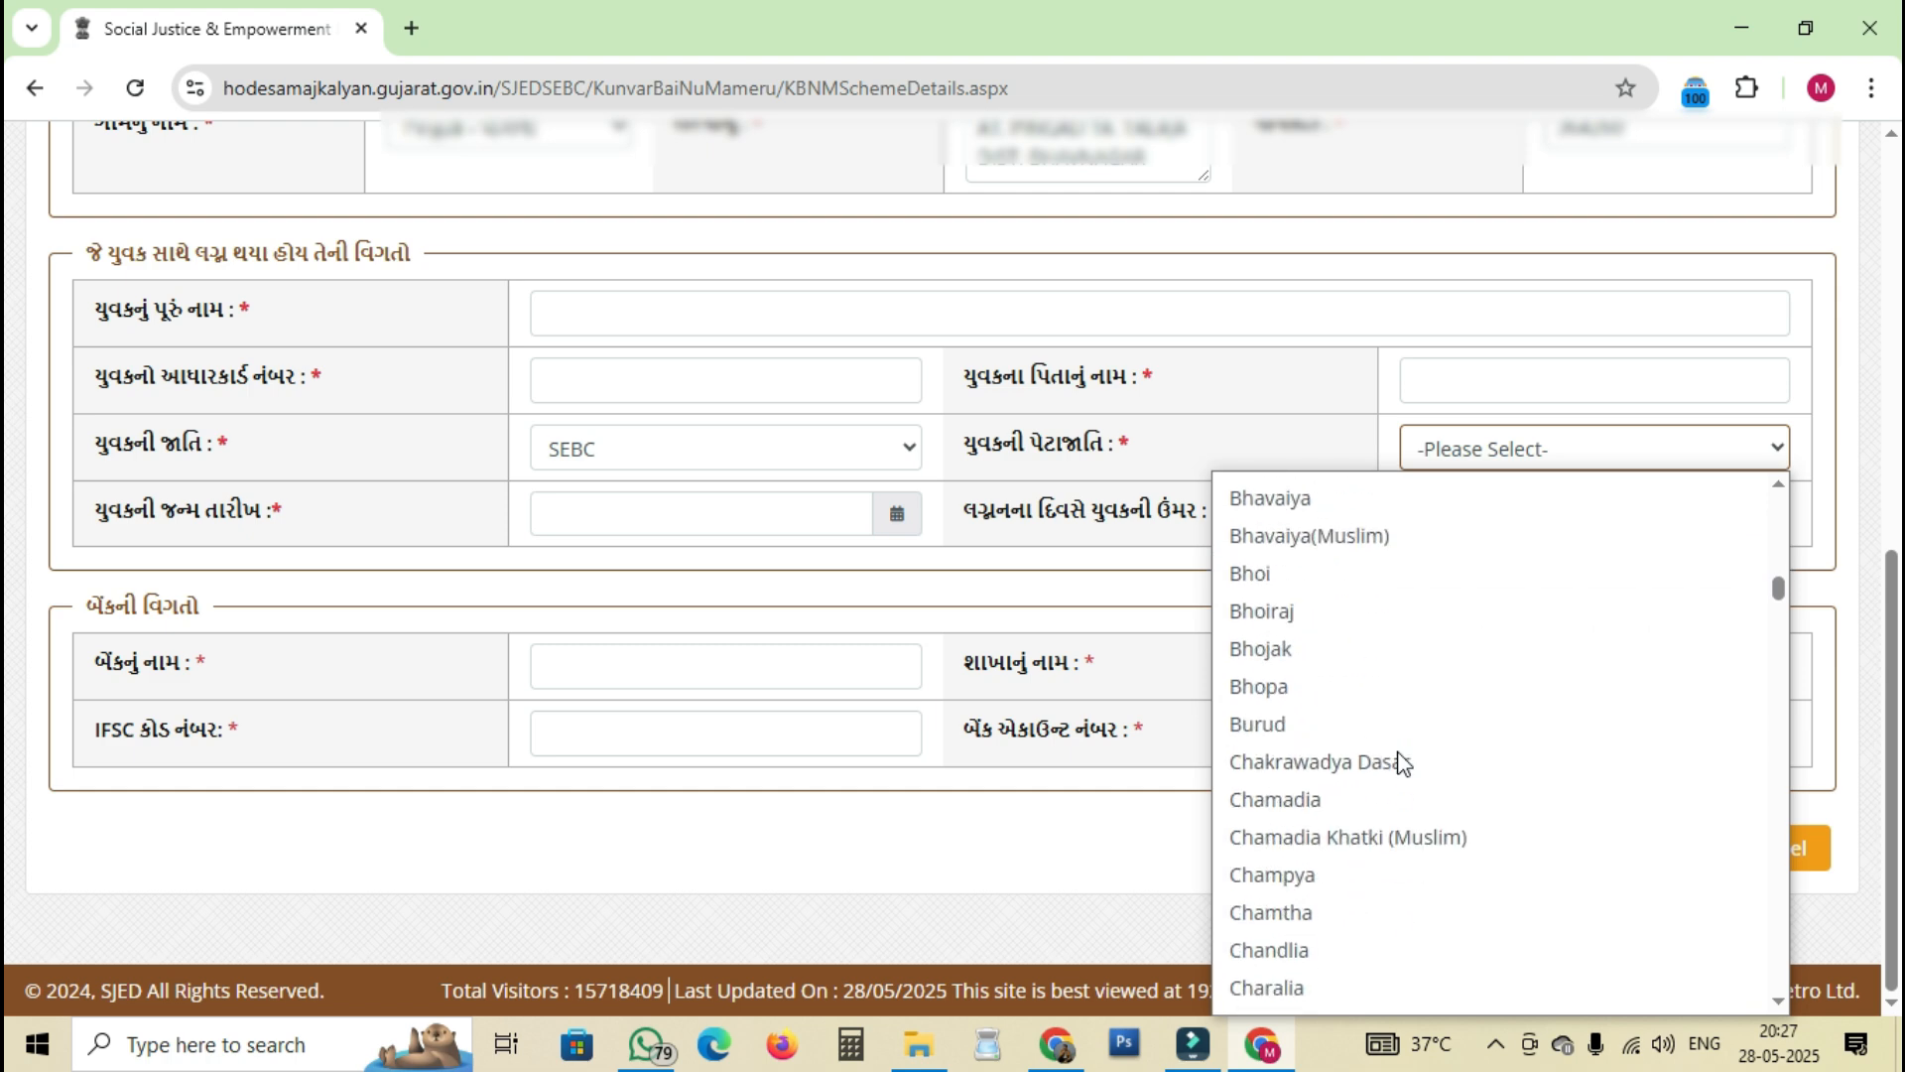
click(1476, 462)
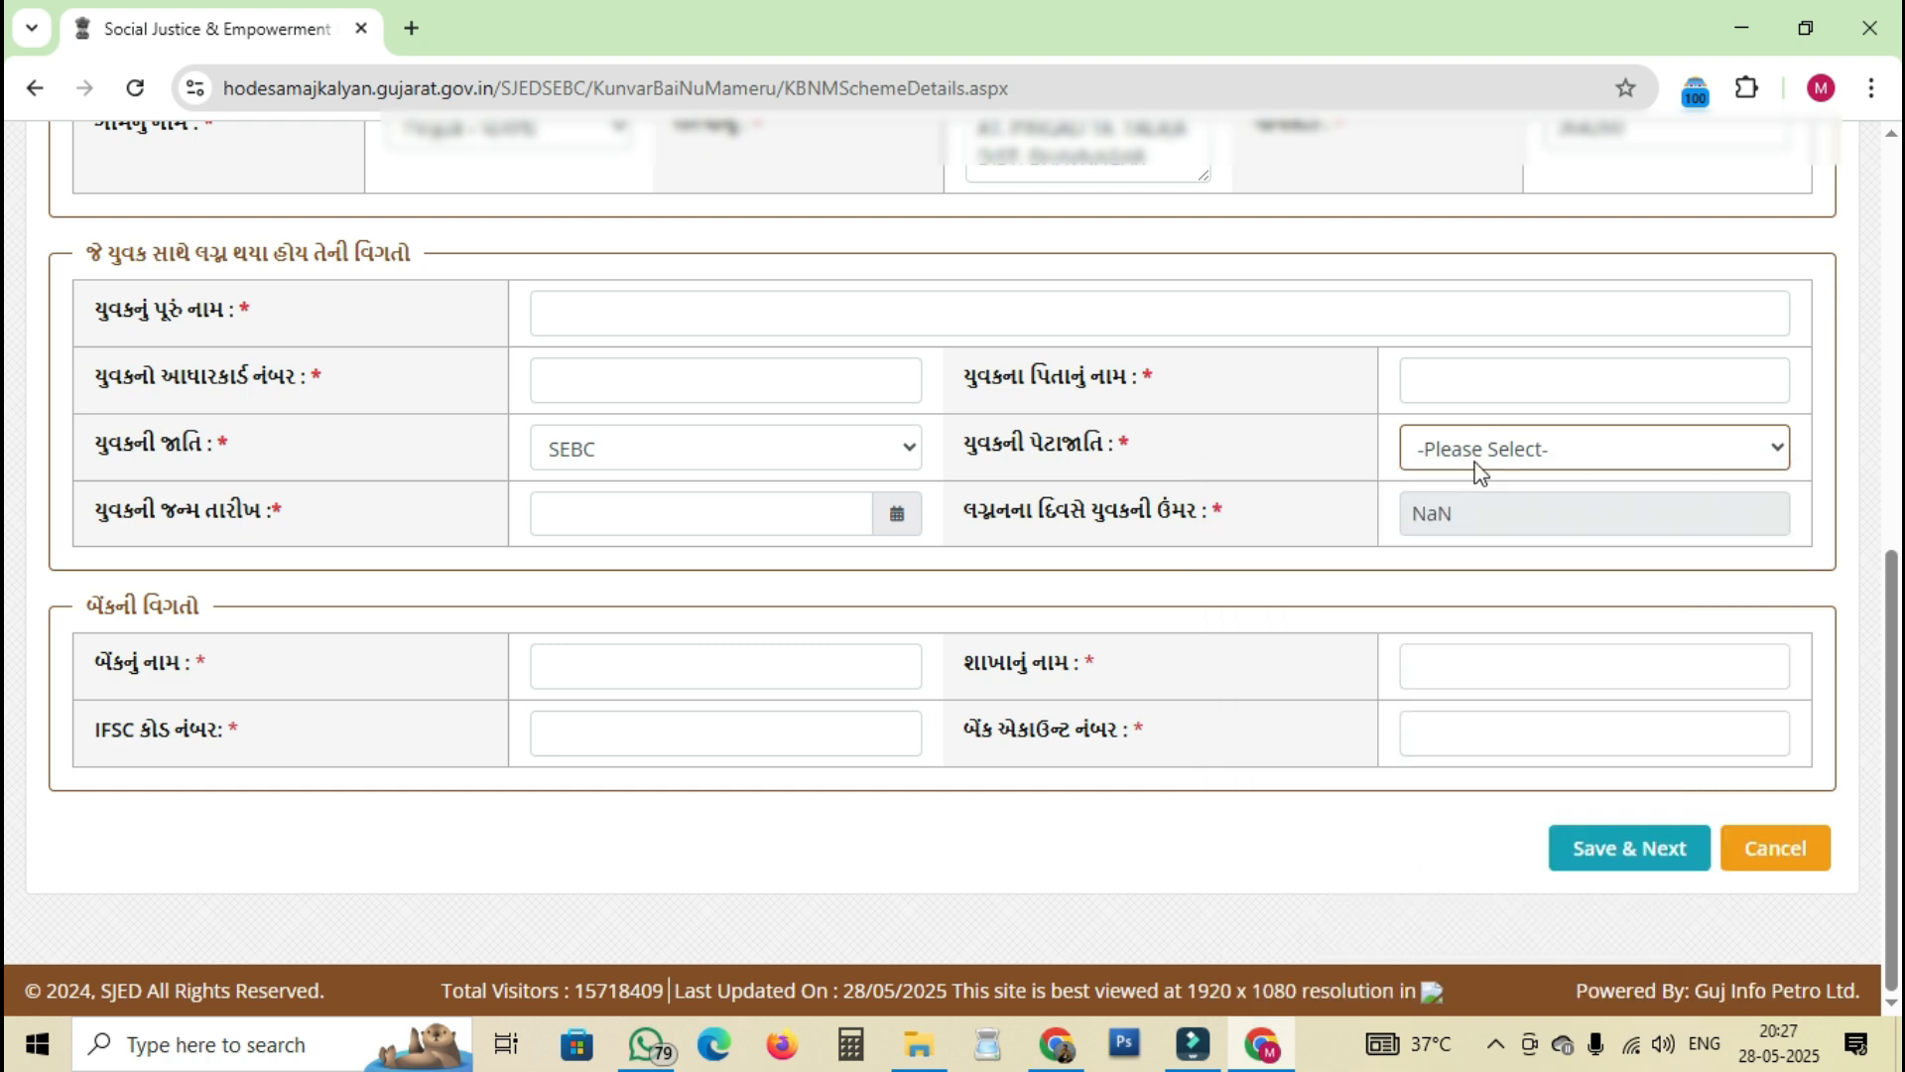
- Set the groom's birth date, fill bank name, branch, IFSC and account number, and save
click(692, 515)
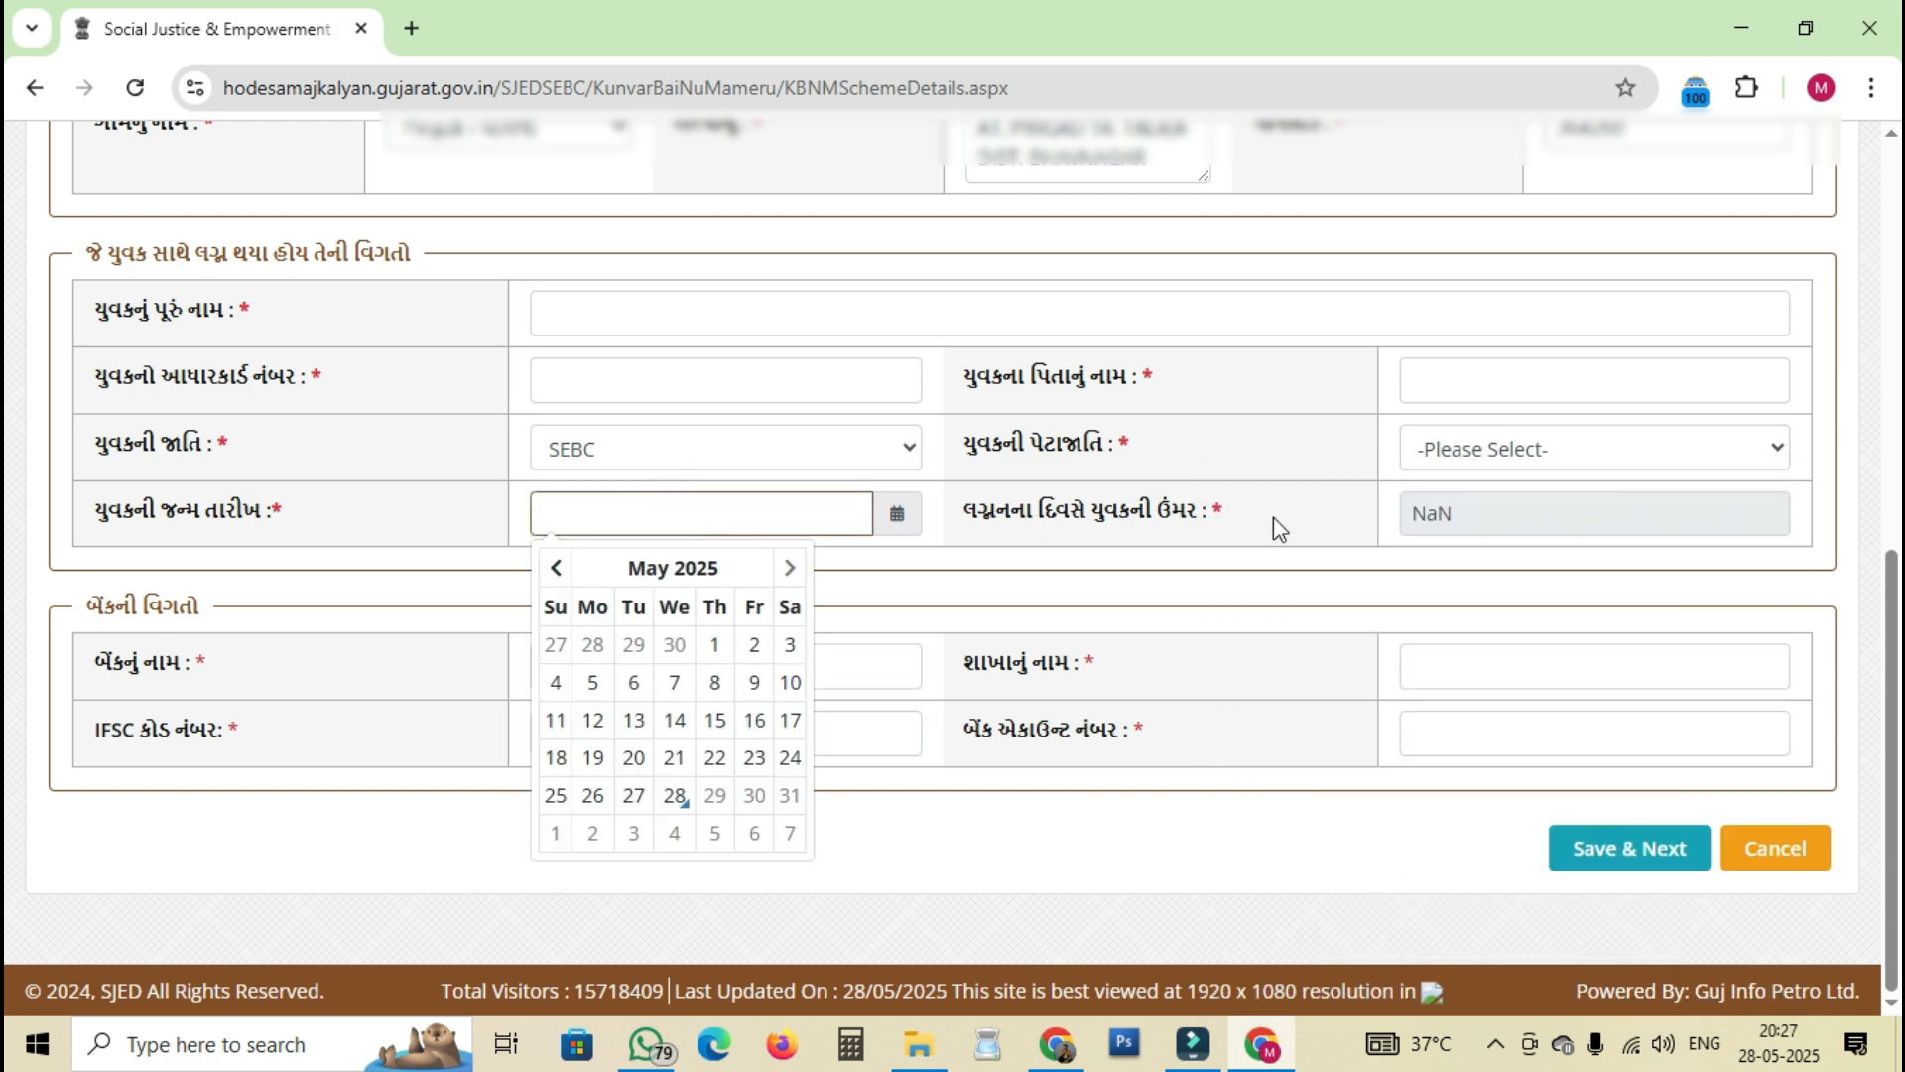
click(1205, 516)
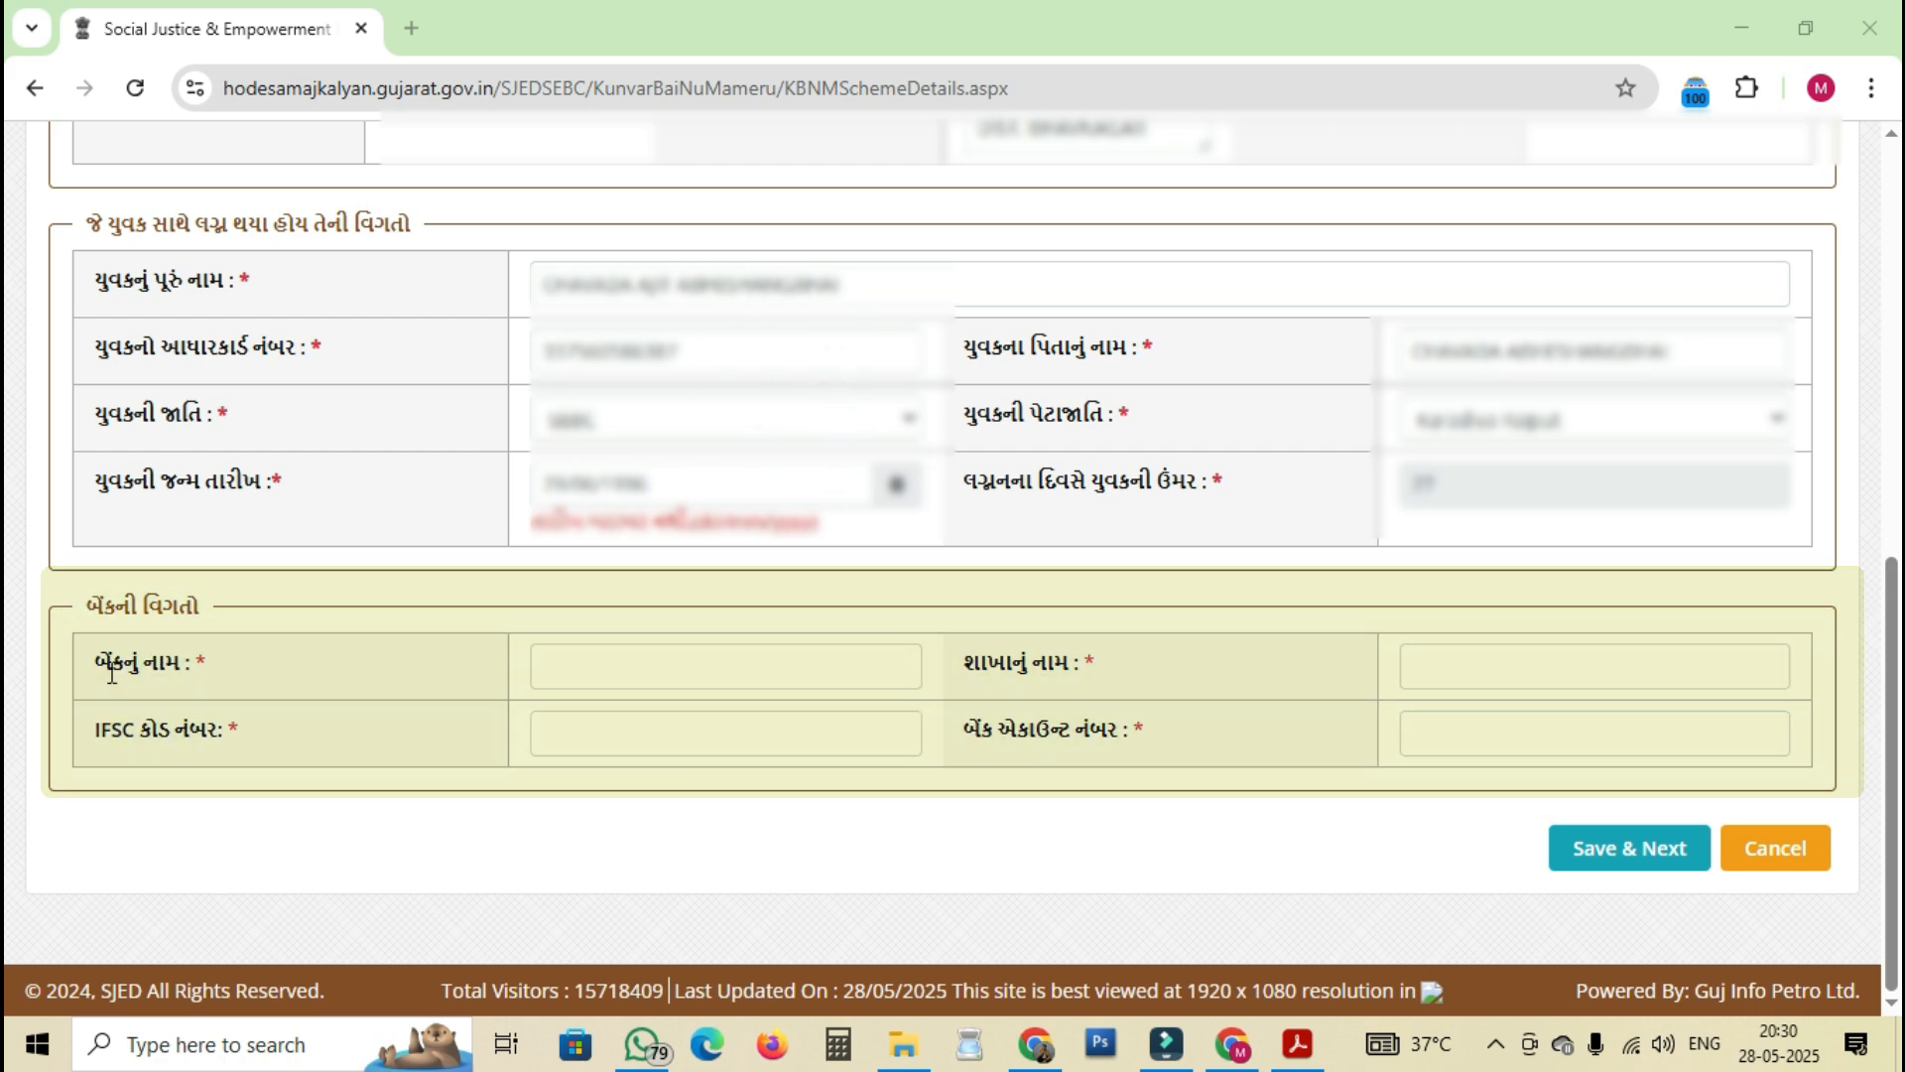
click(566, 665)
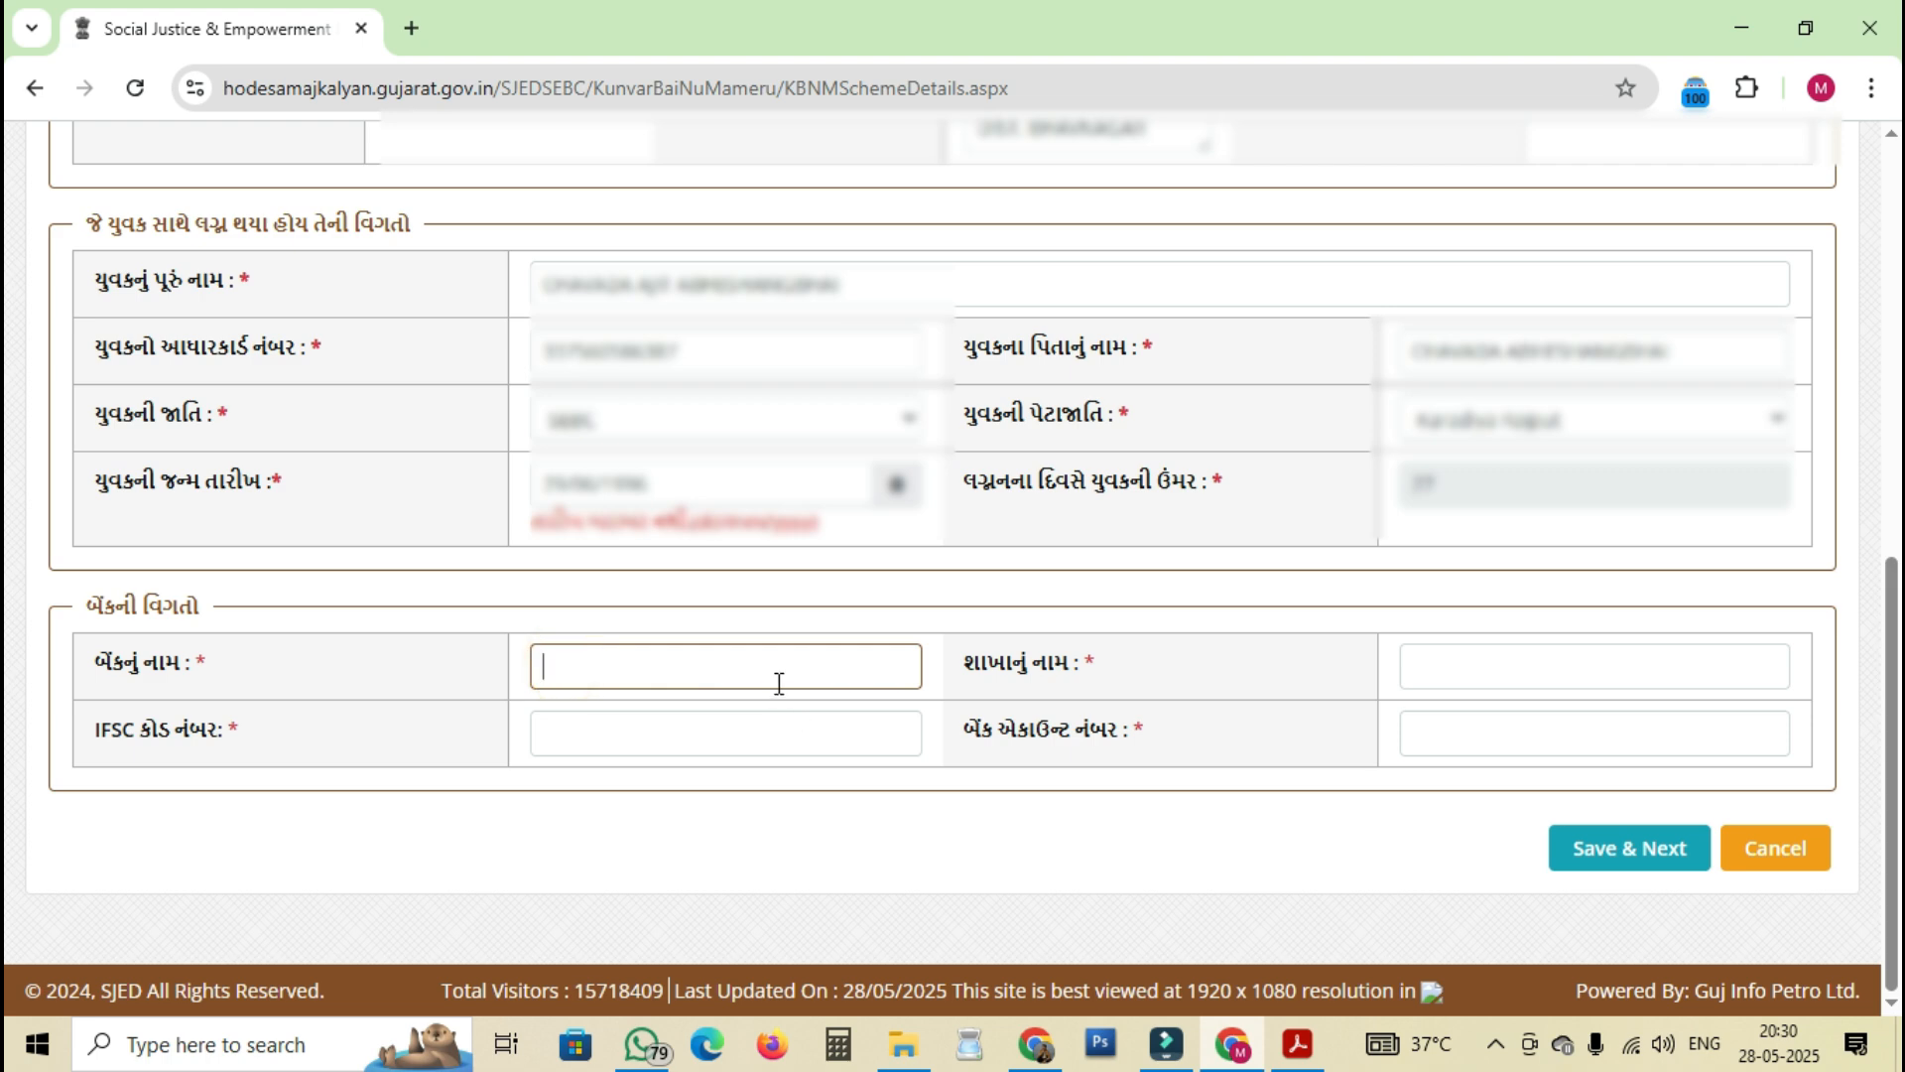
click(1472, 665)
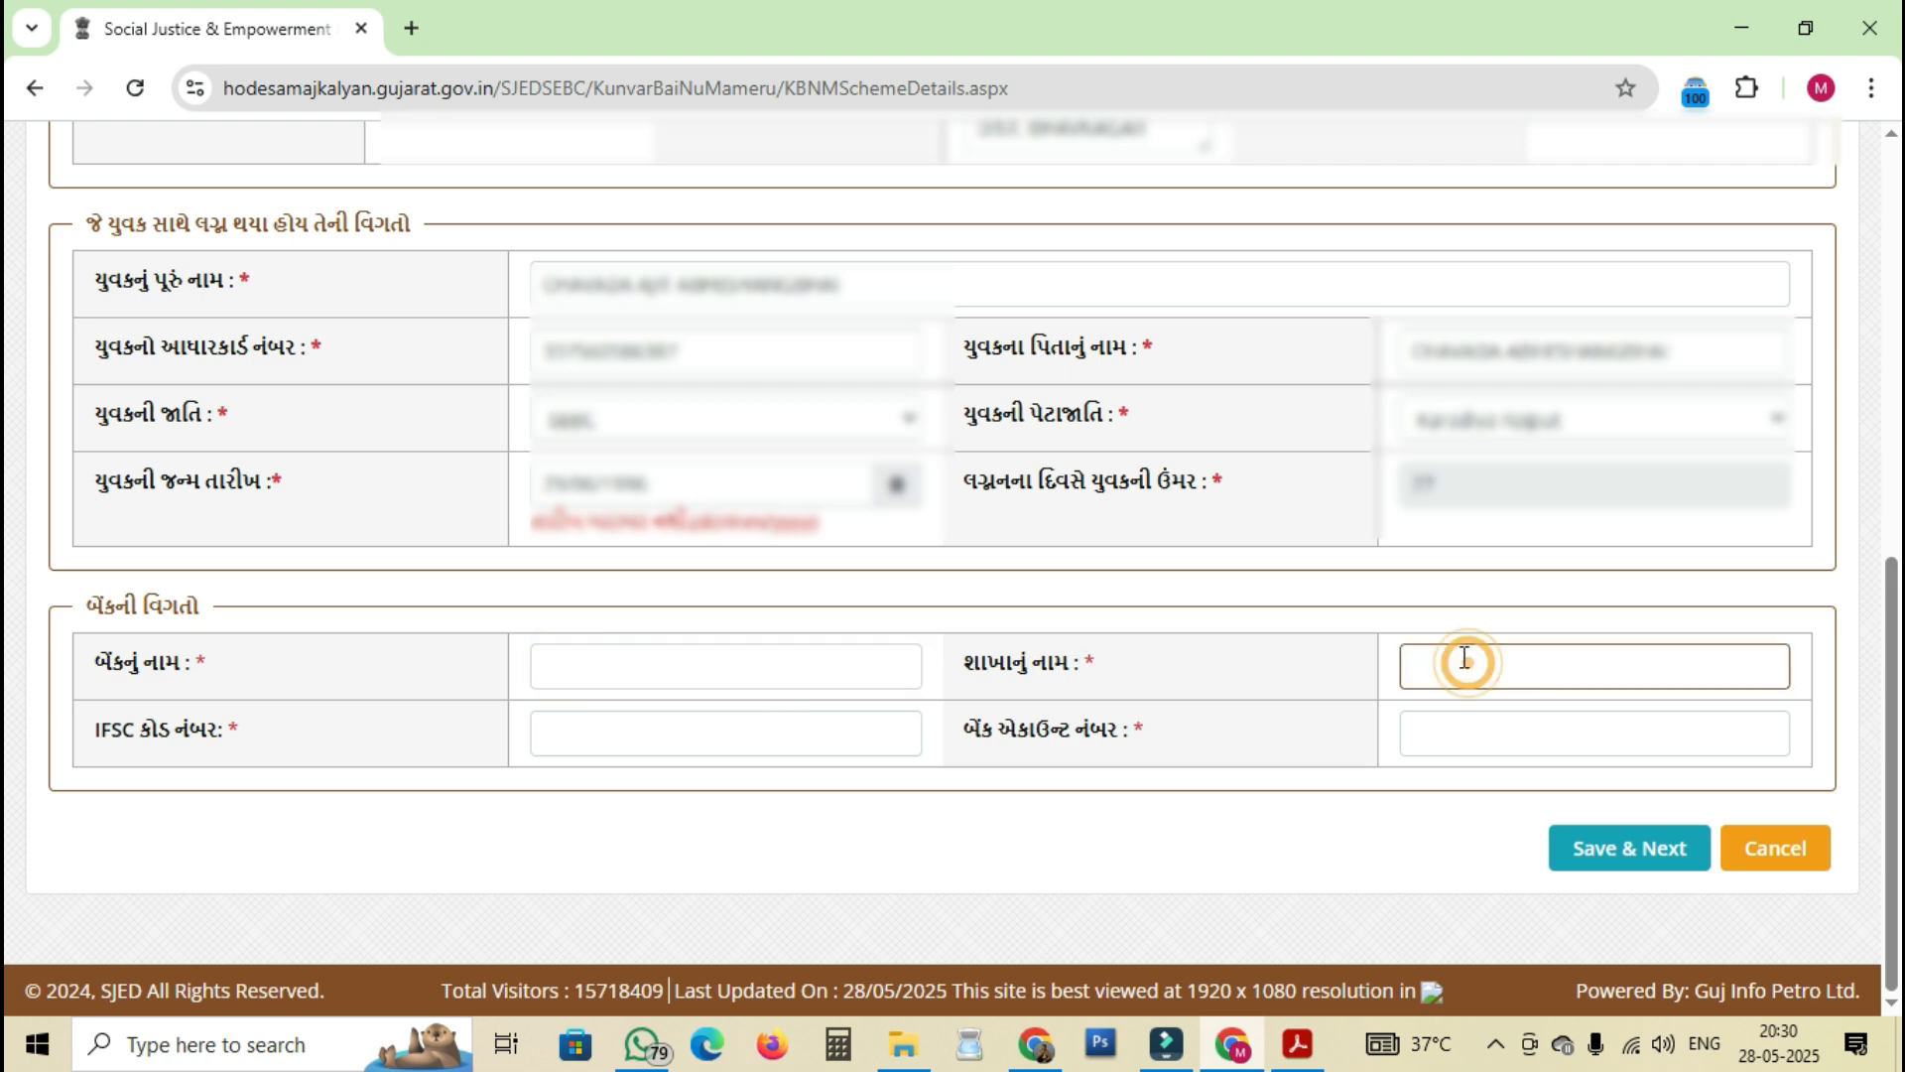
click(615, 729)
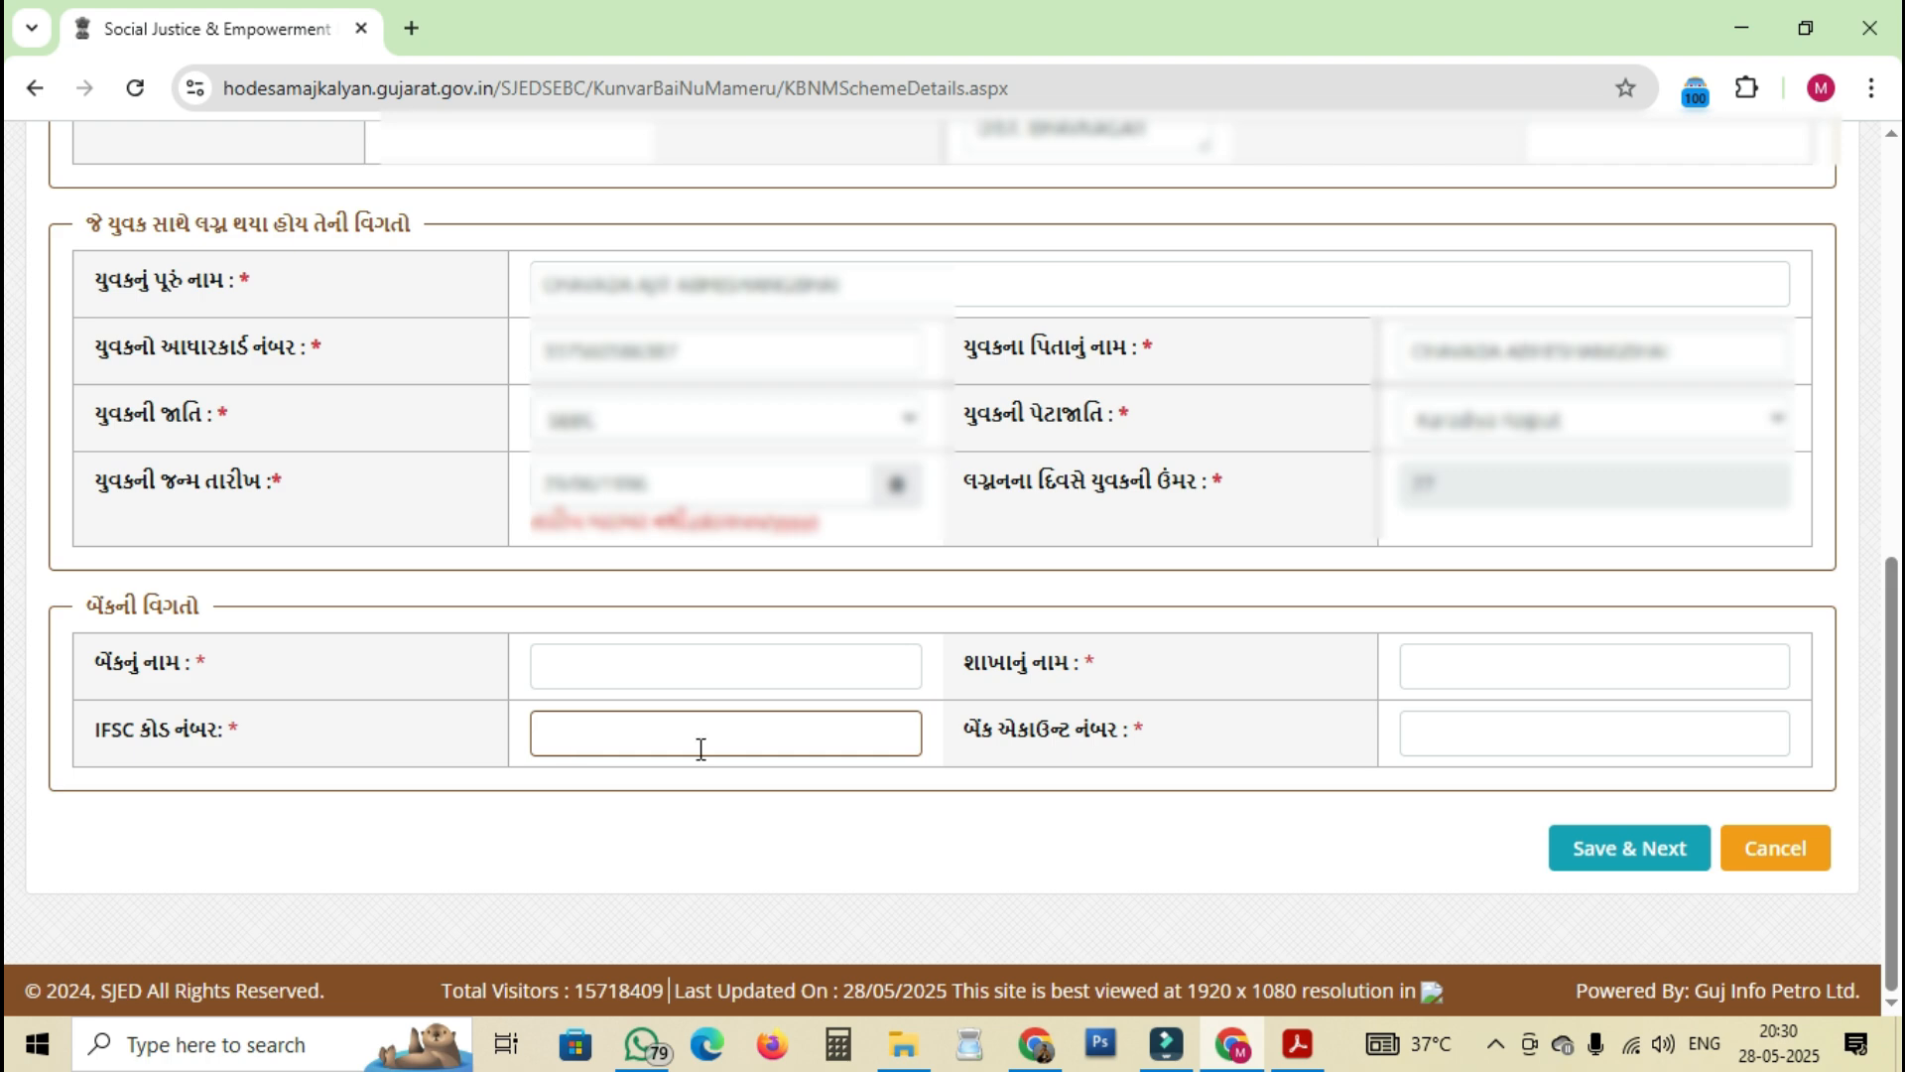
click(1483, 740)
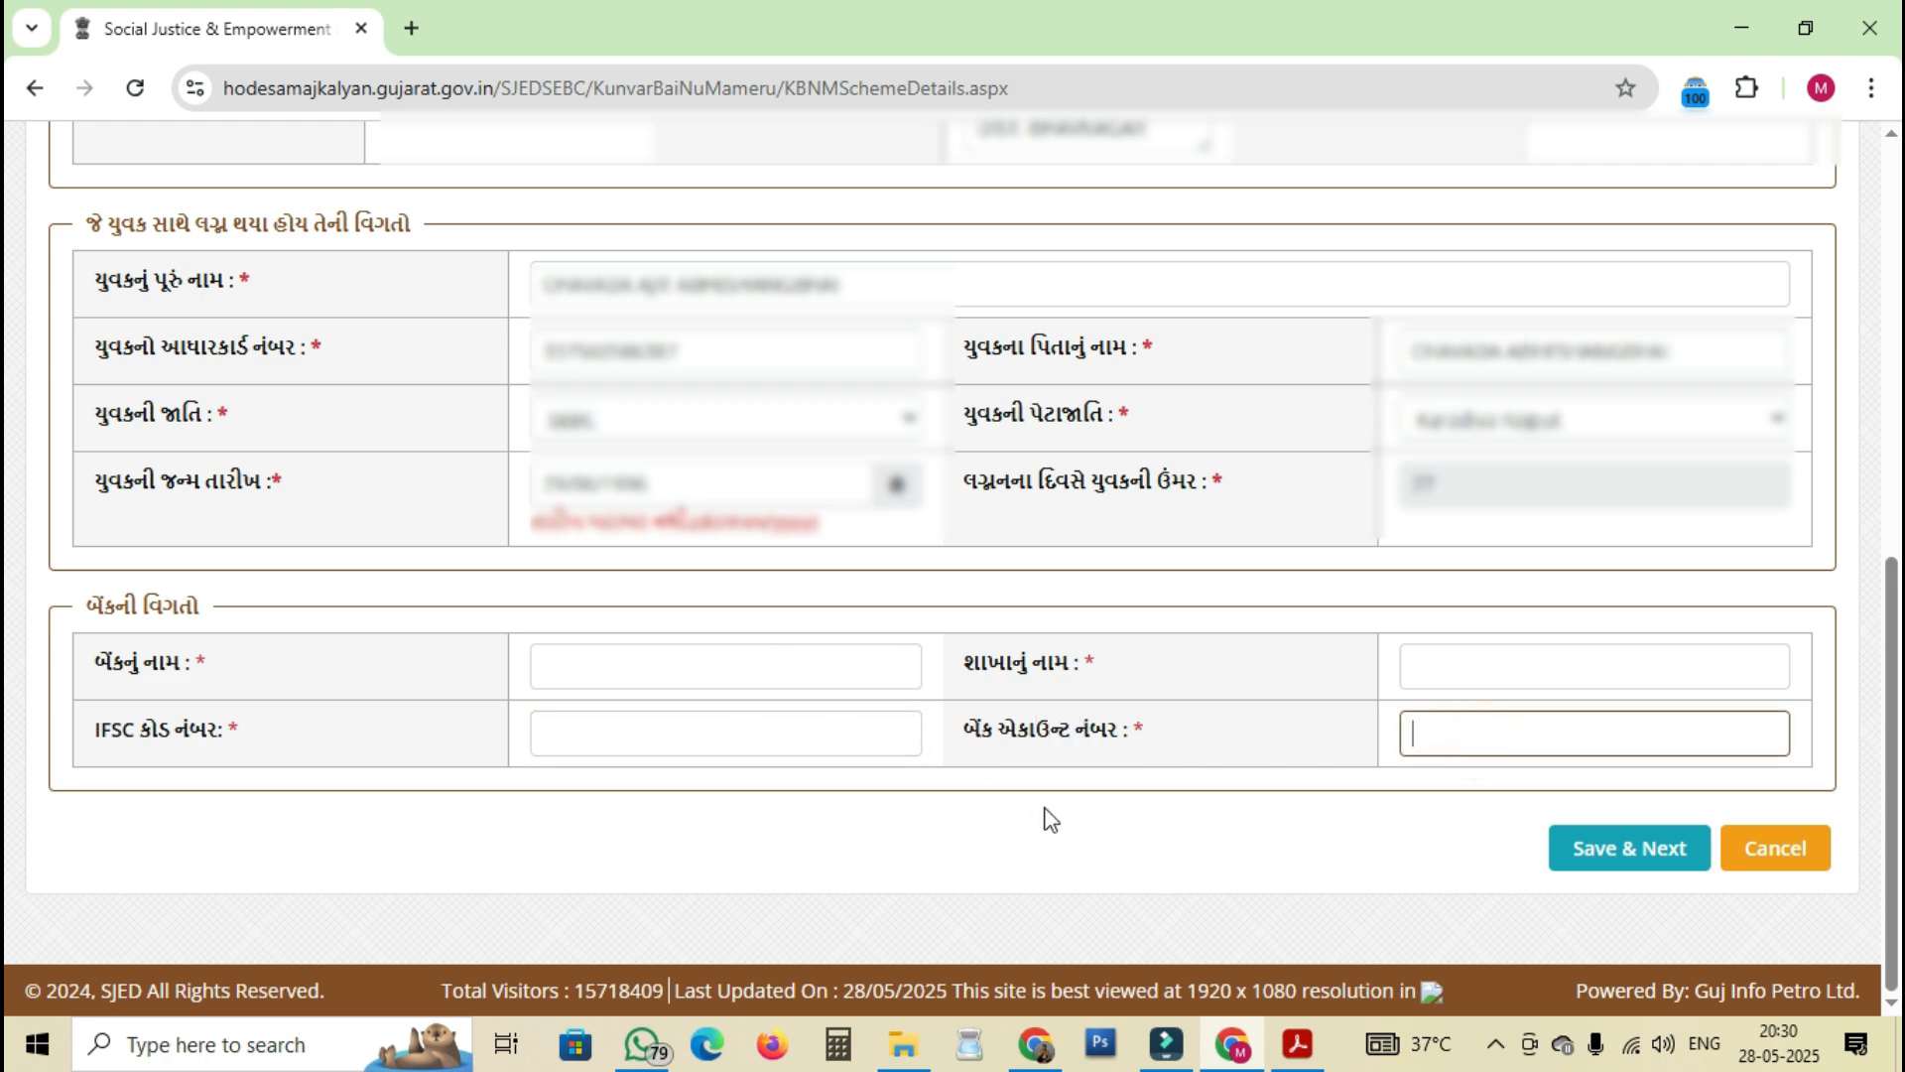
click(1600, 870)
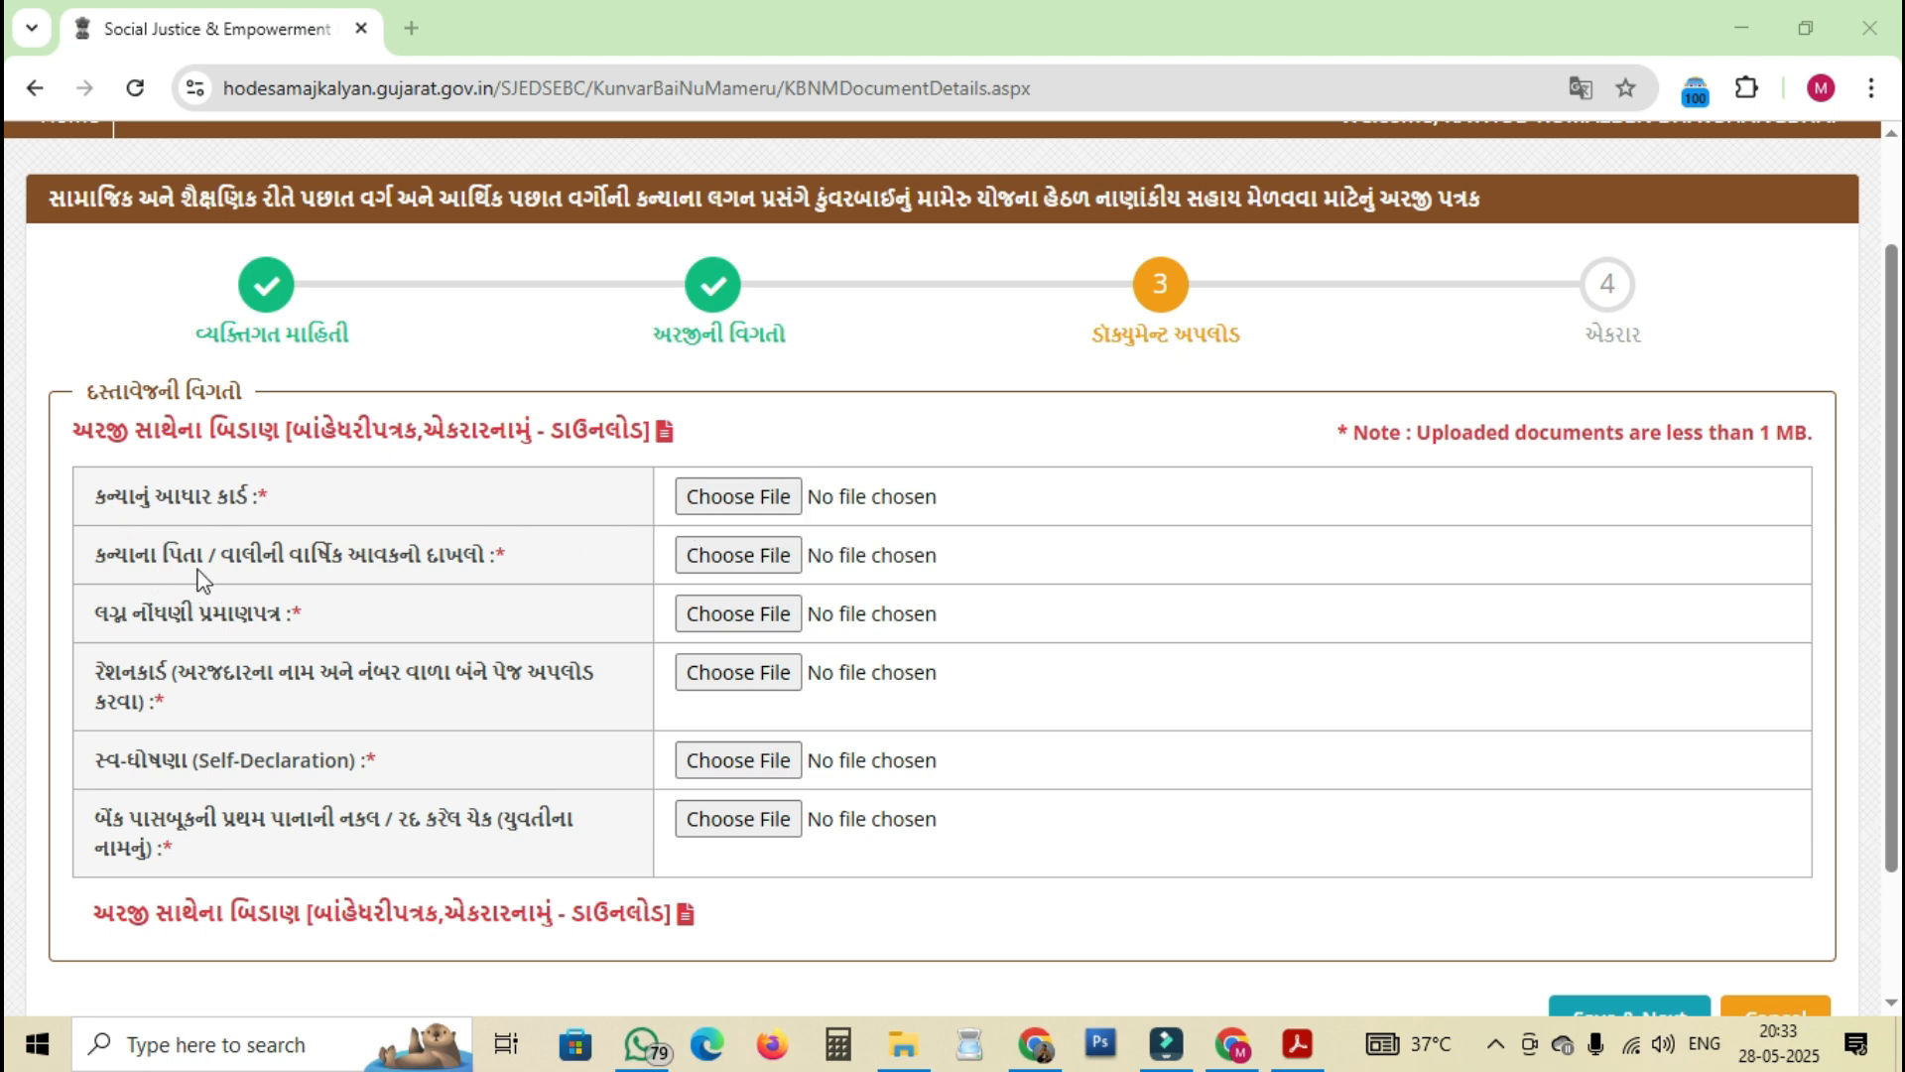
- Highlight the income certificate, marriage certificate, ration card and self-declaration document requirements
drag(311, 556, 520, 560)
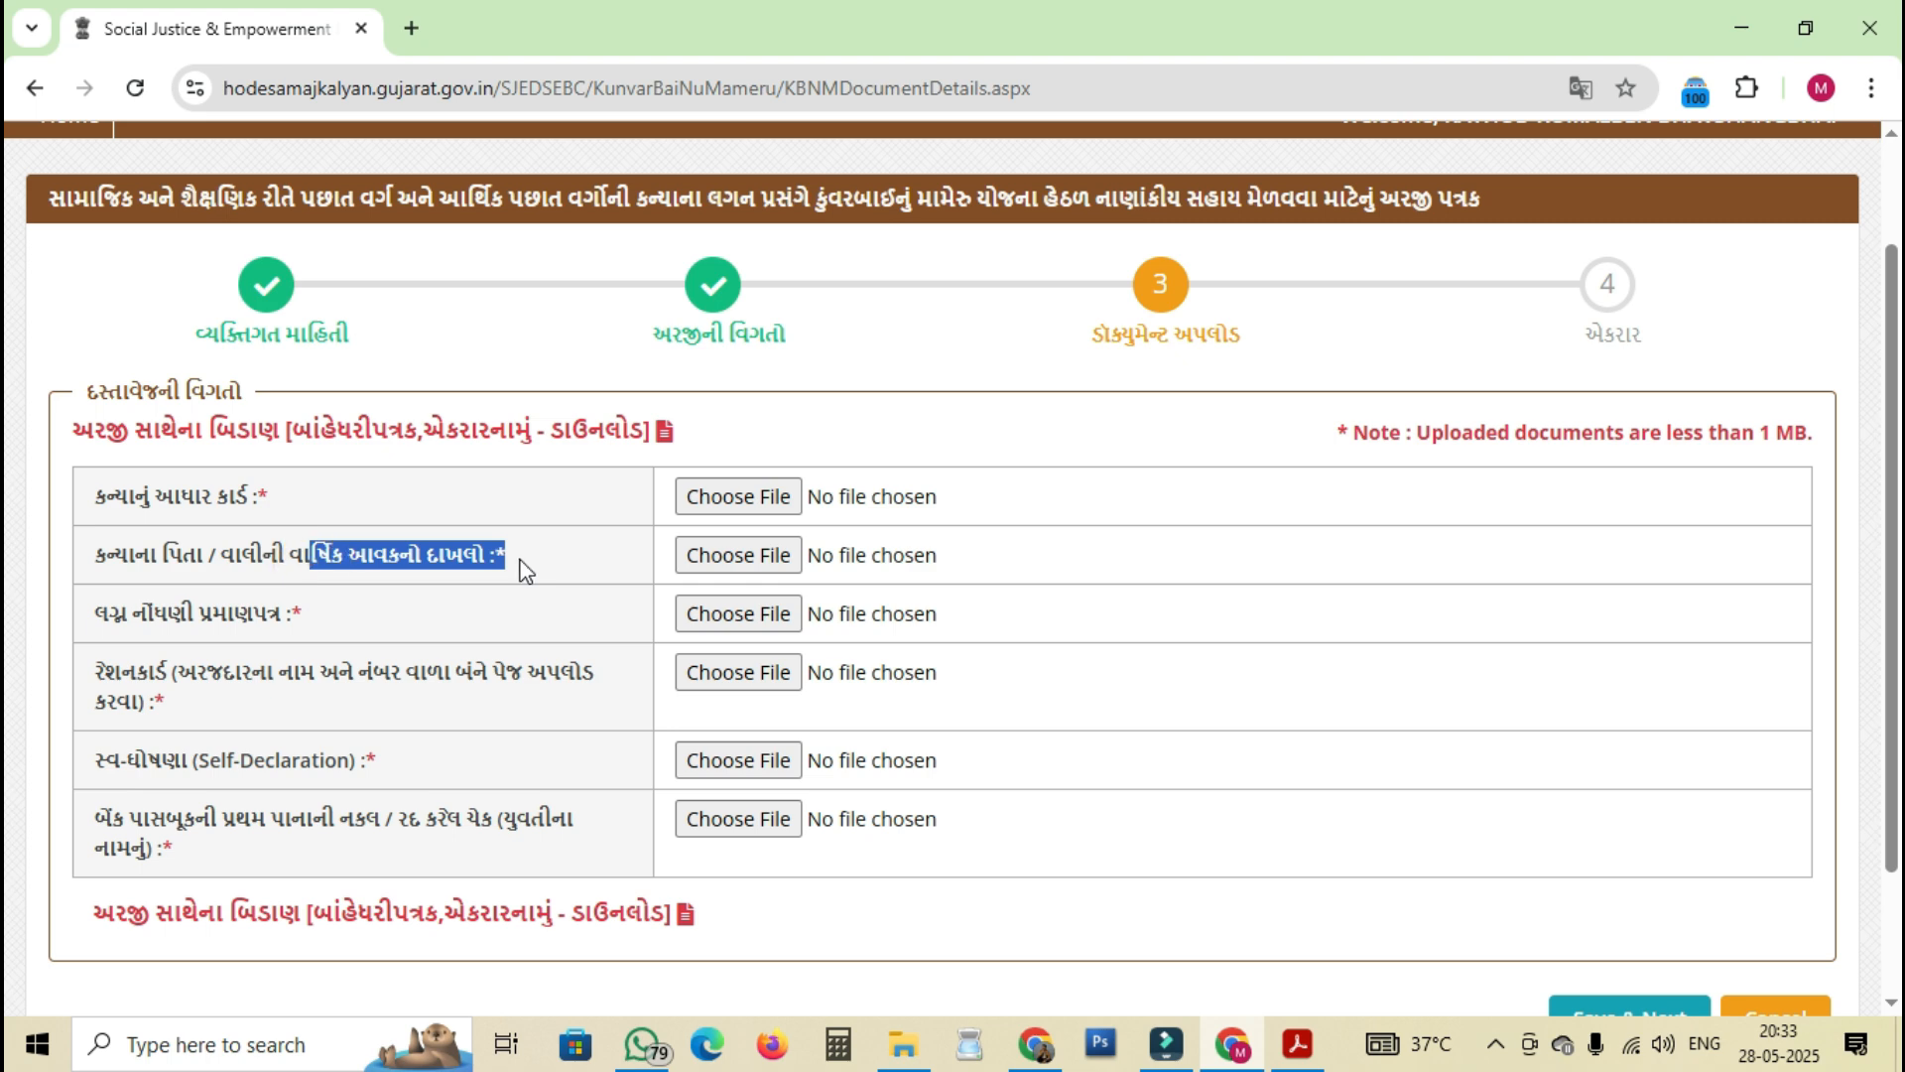
drag(96, 615, 292, 623)
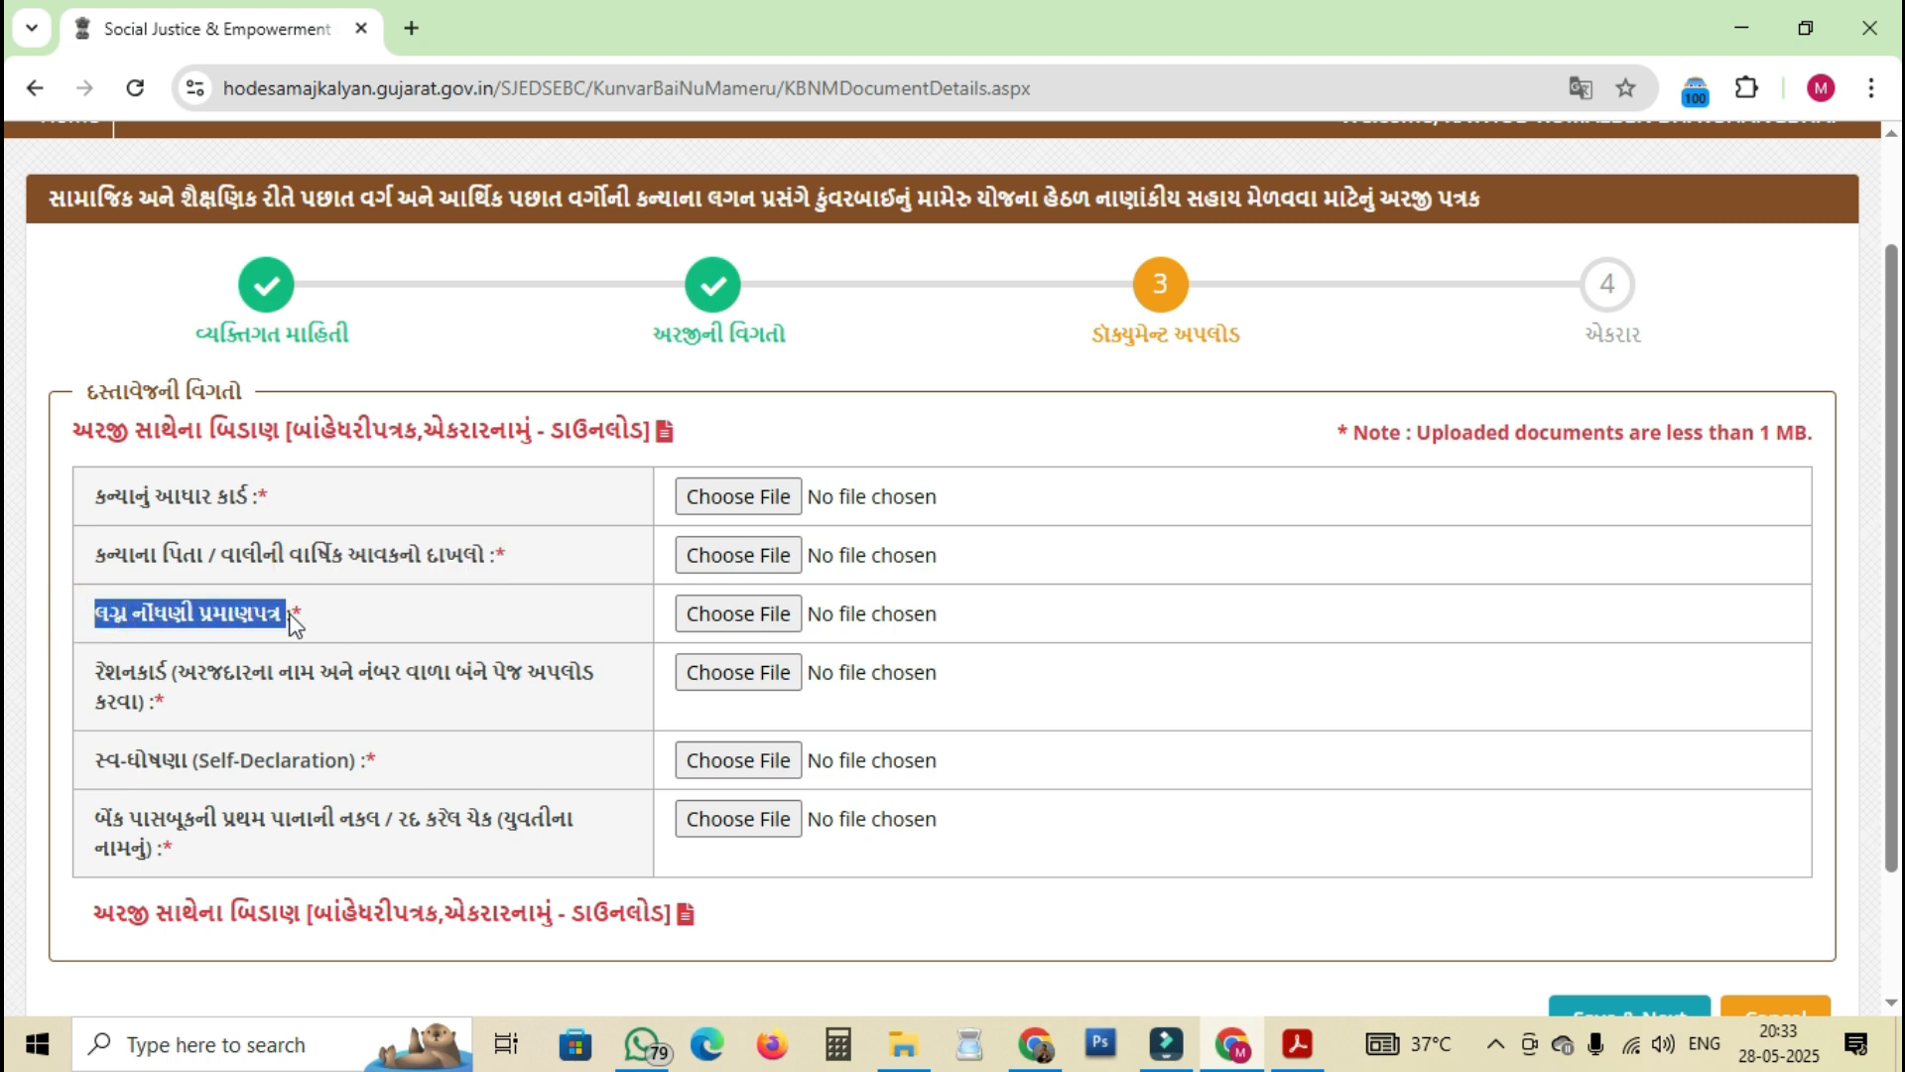
drag(95, 672, 156, 685)
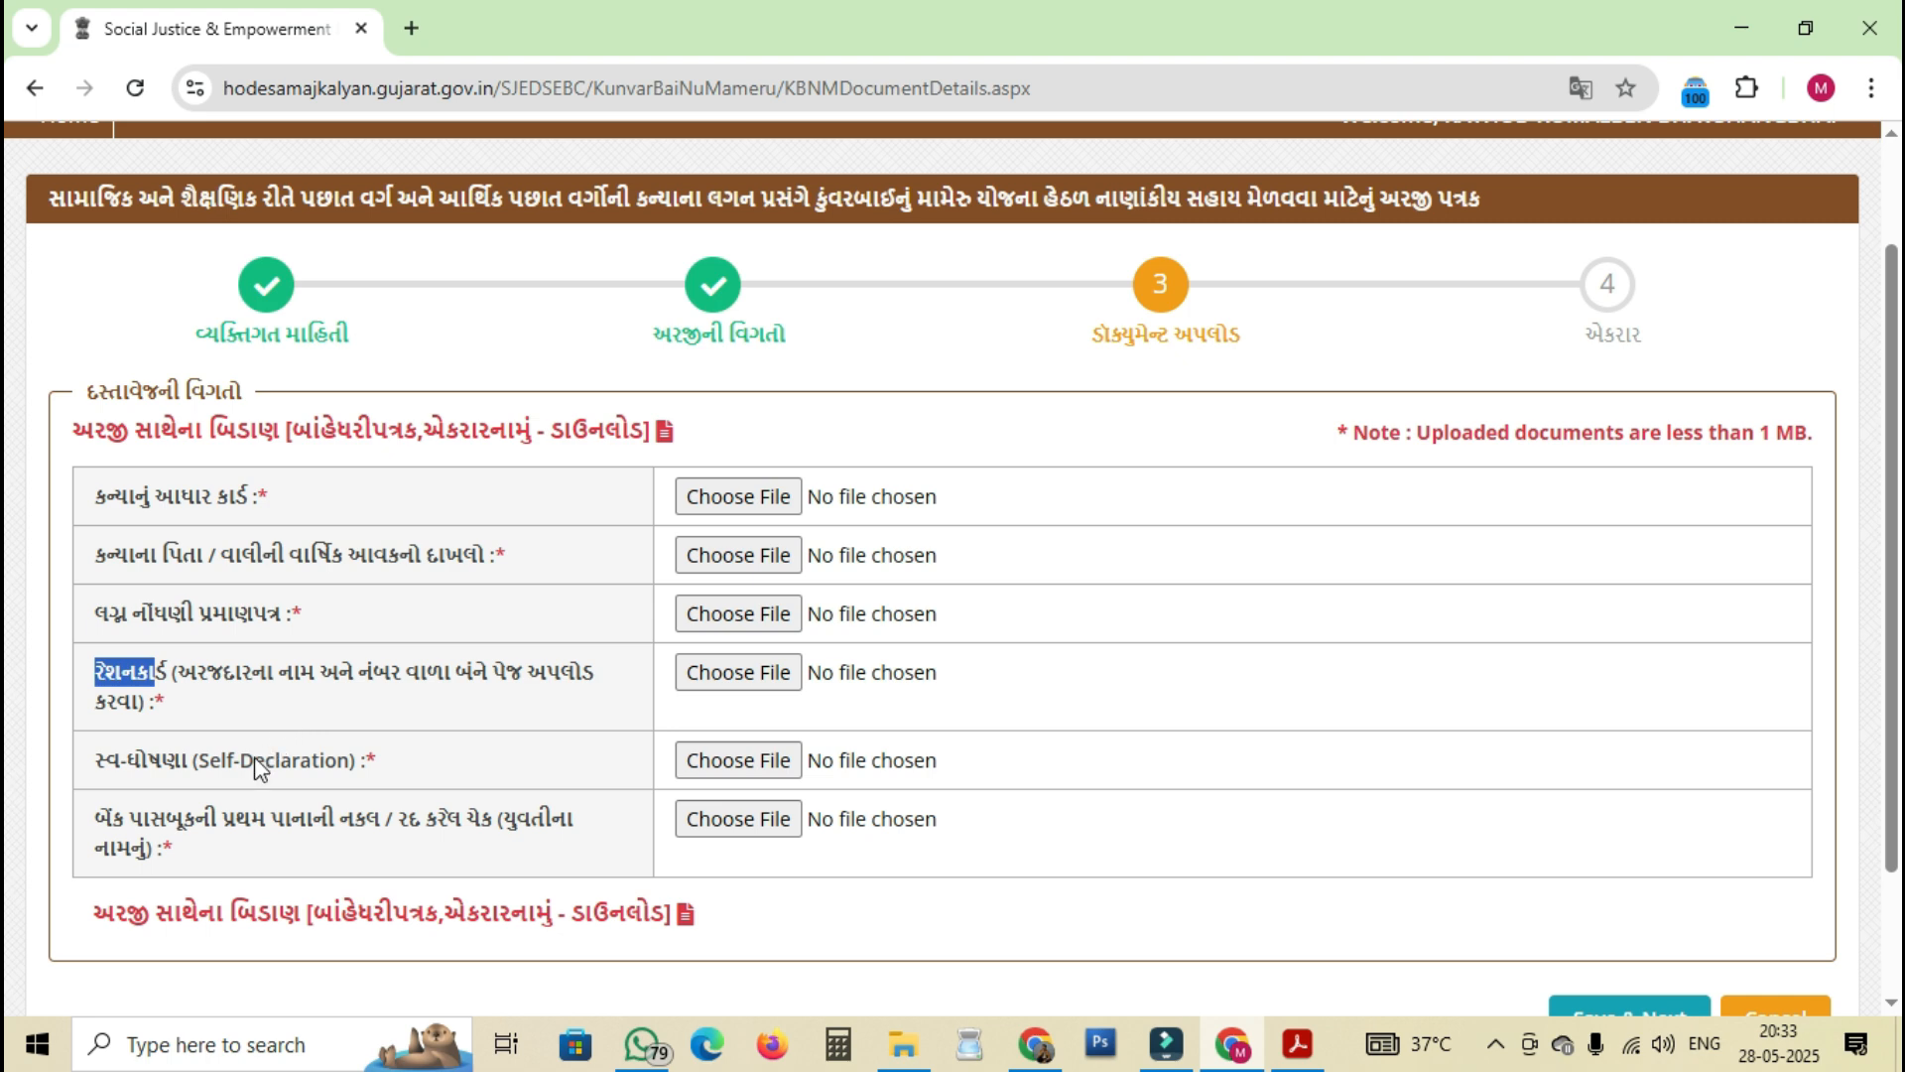
drag(120, 762, 294, 774)
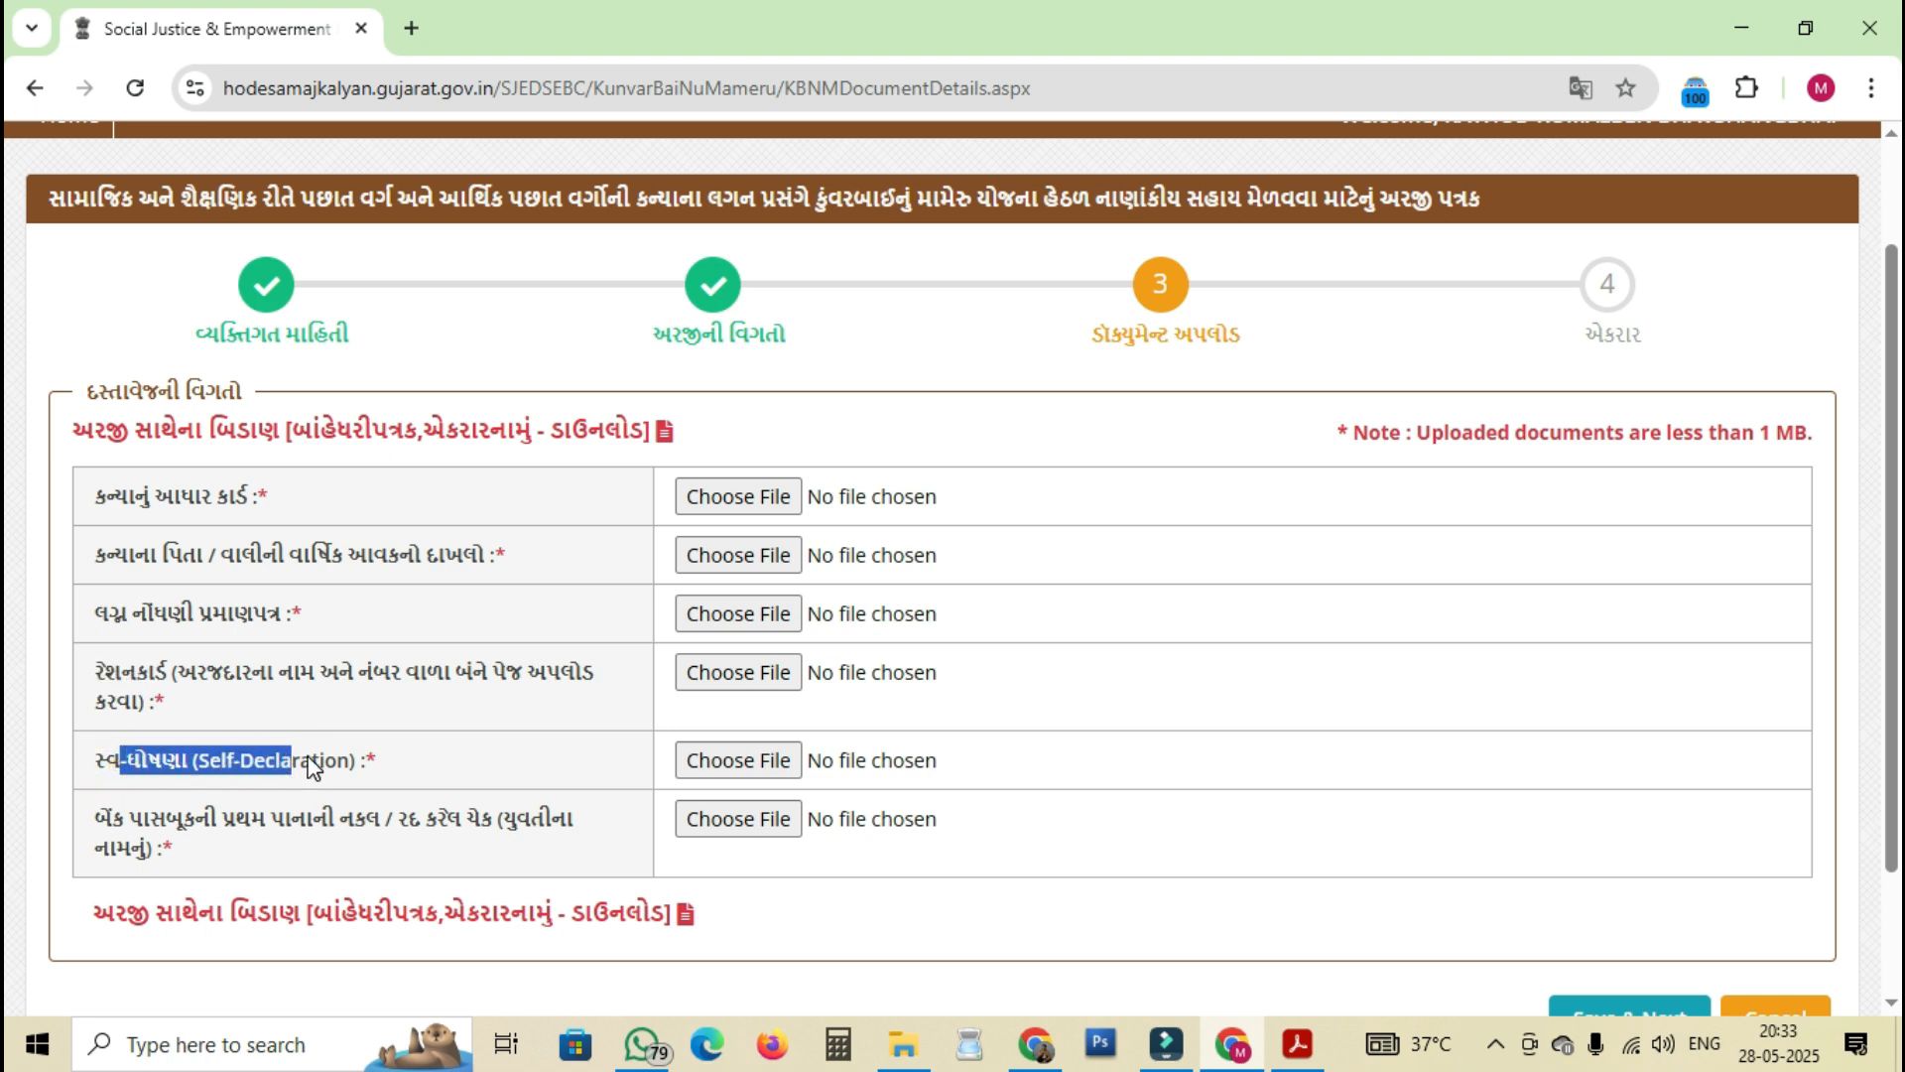
- Open KBNMApplicationDocuments.pdf from the application documents download link
click(313, 764)
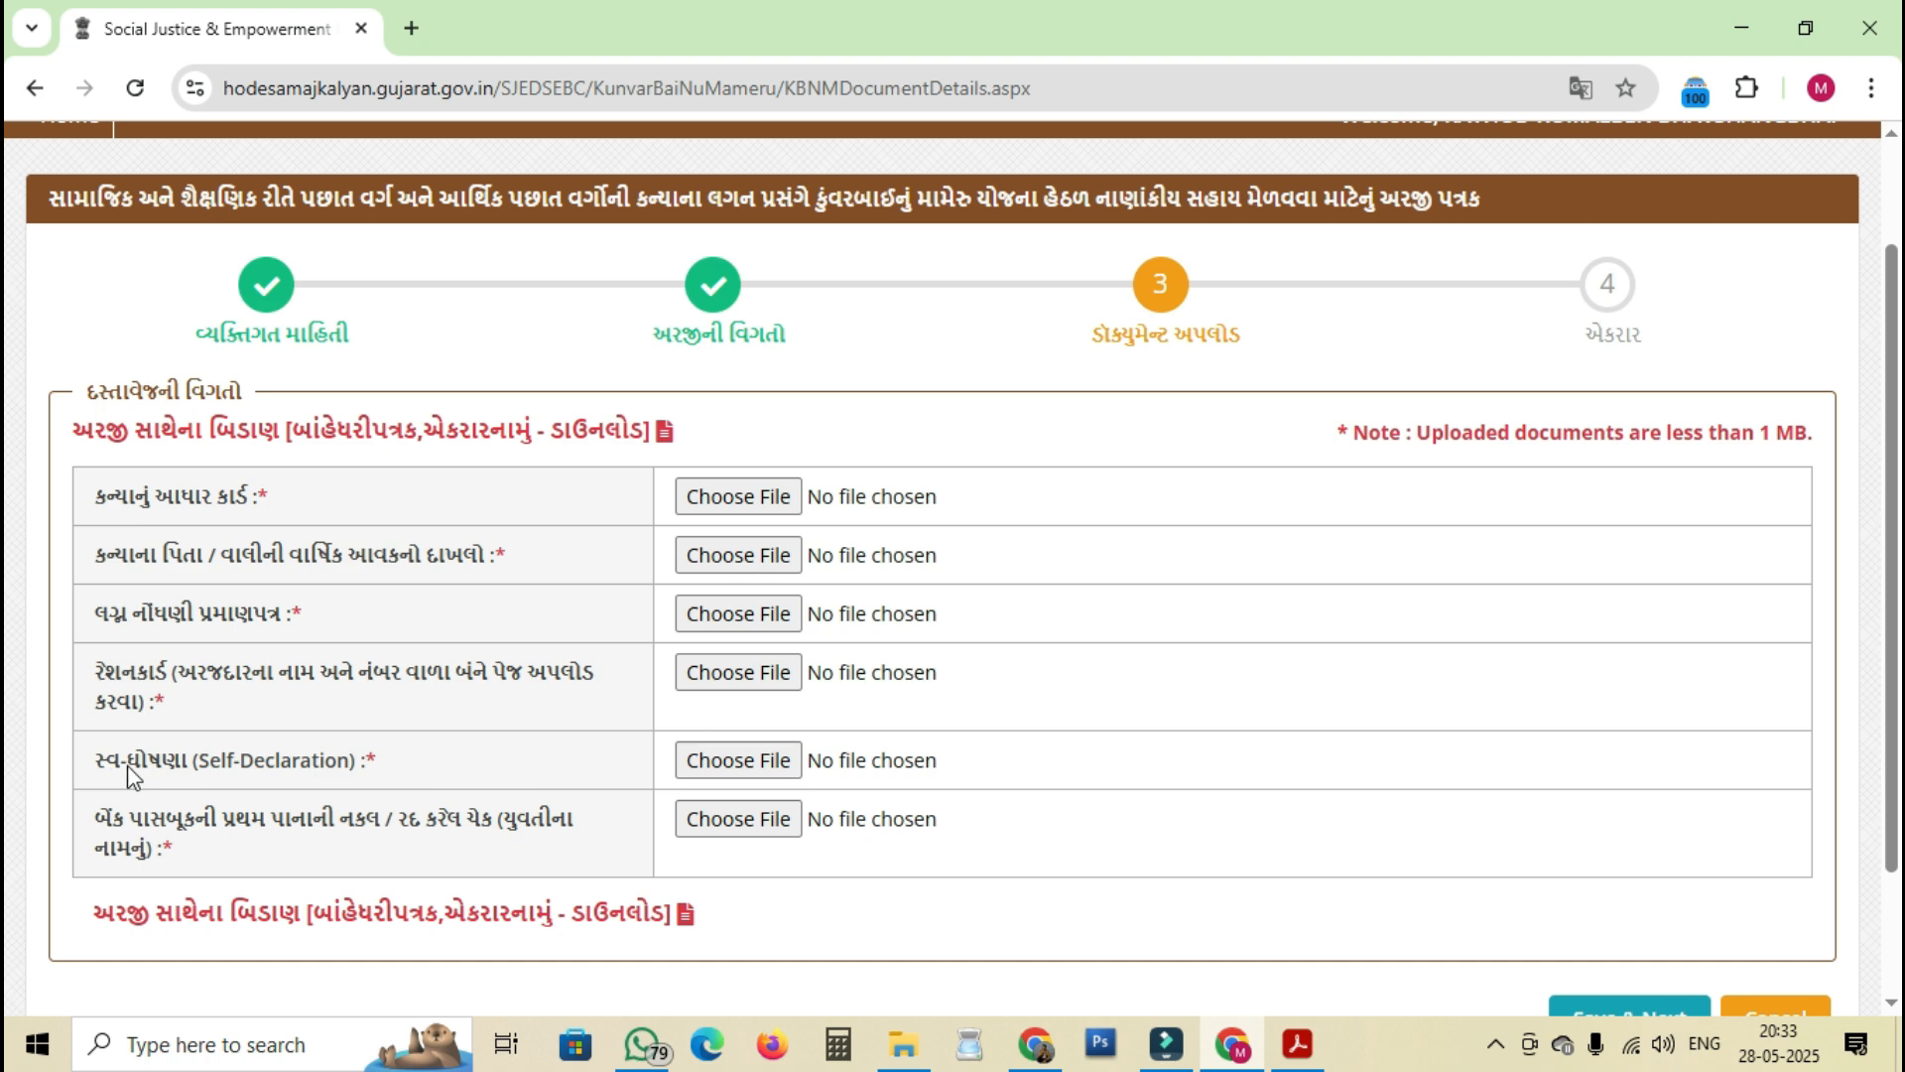
drag(226, 463, 109, 440)
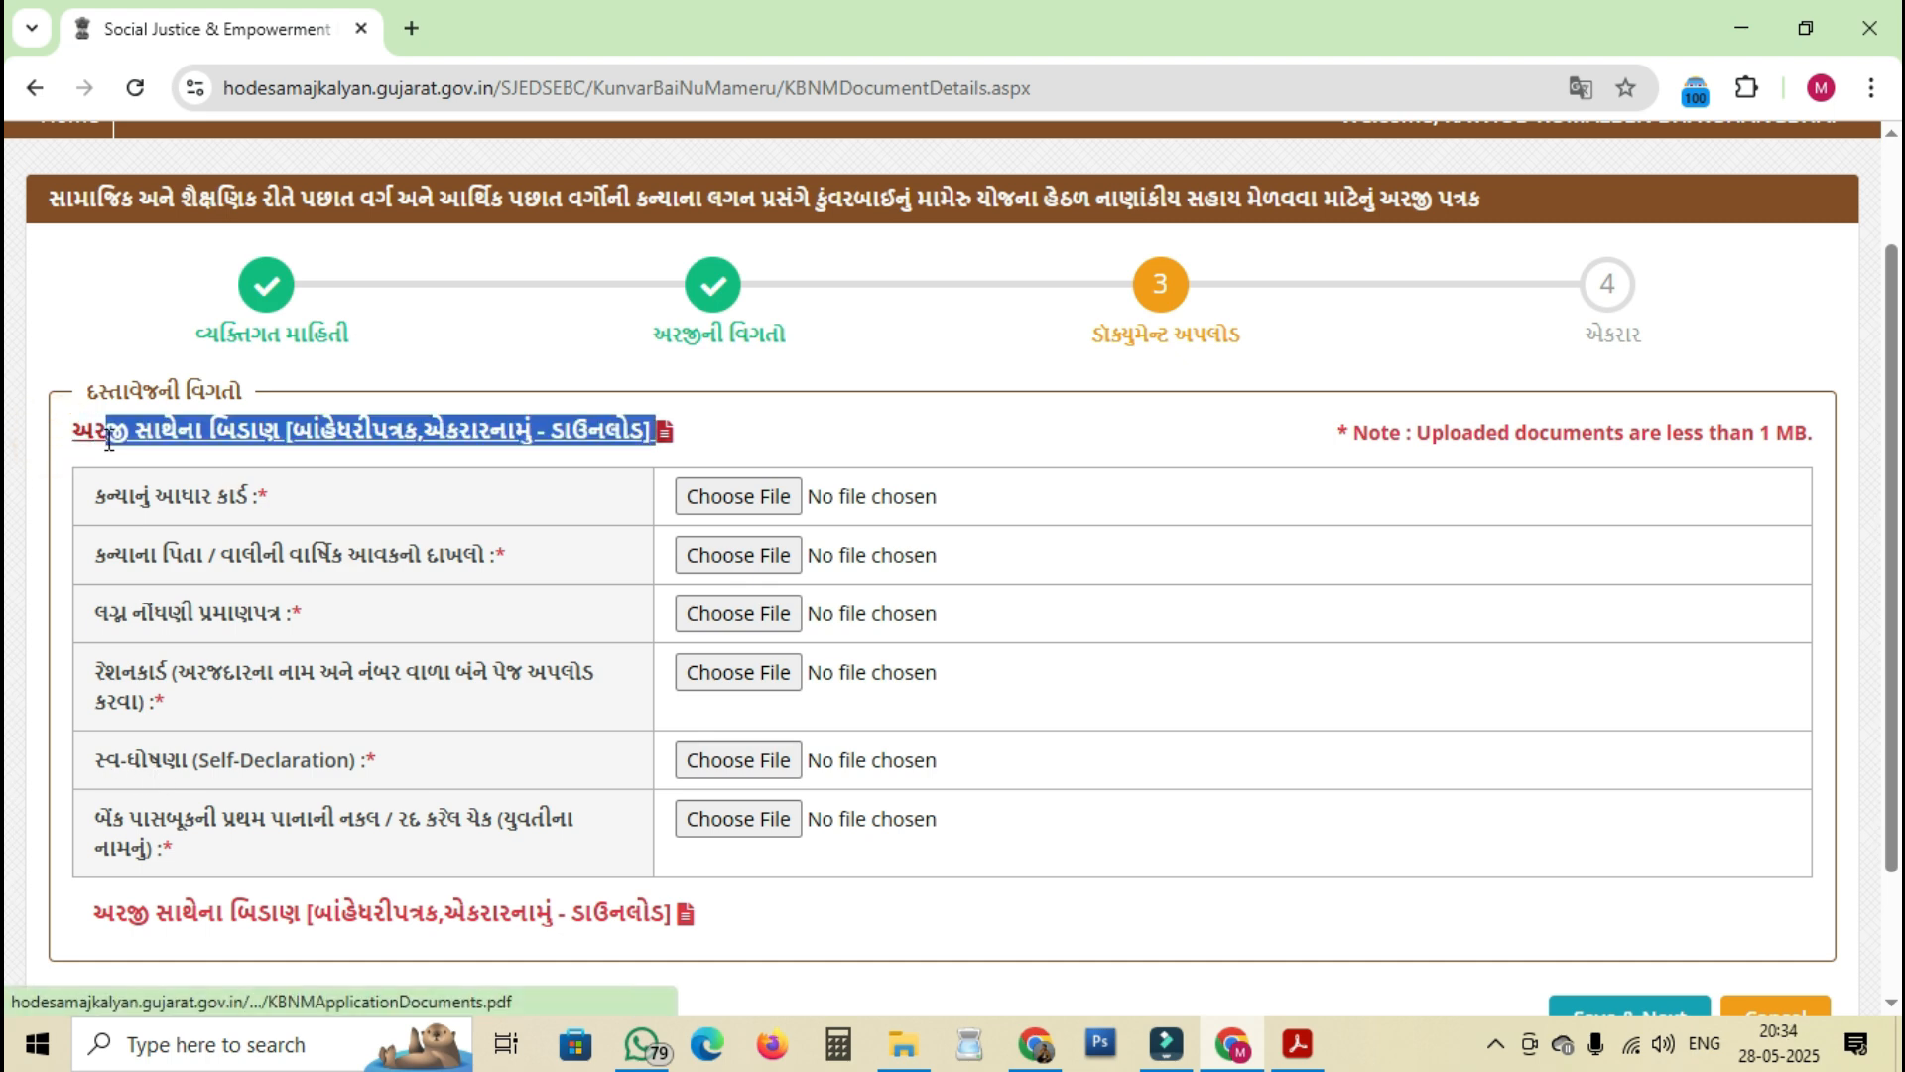
click(296, 433)
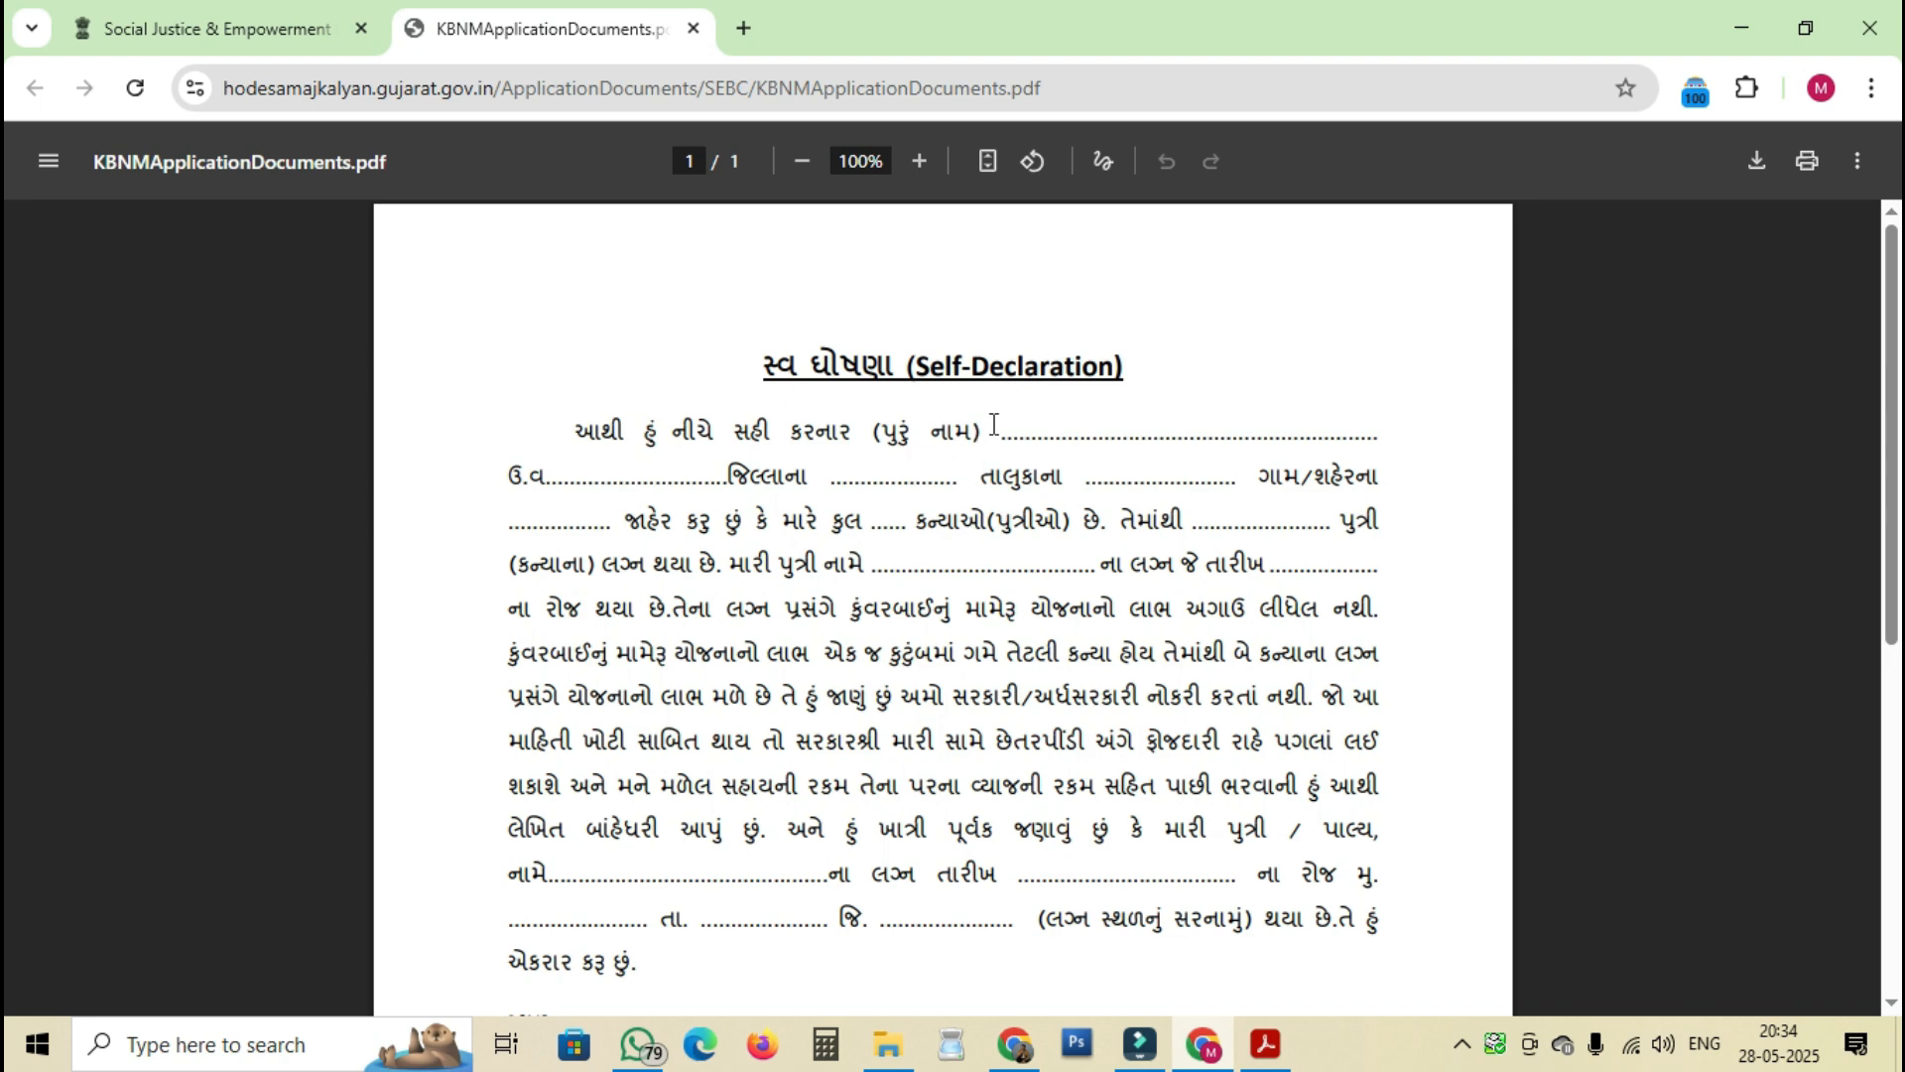
- Highlight the declaration's name, age, district, taluka, village, daughters count and marriage date blanks
drag(996, 425, 1376, 434)
drag(593, 480, 703, 481)
click(834, 473)
drag(832, 473, 913, 475)
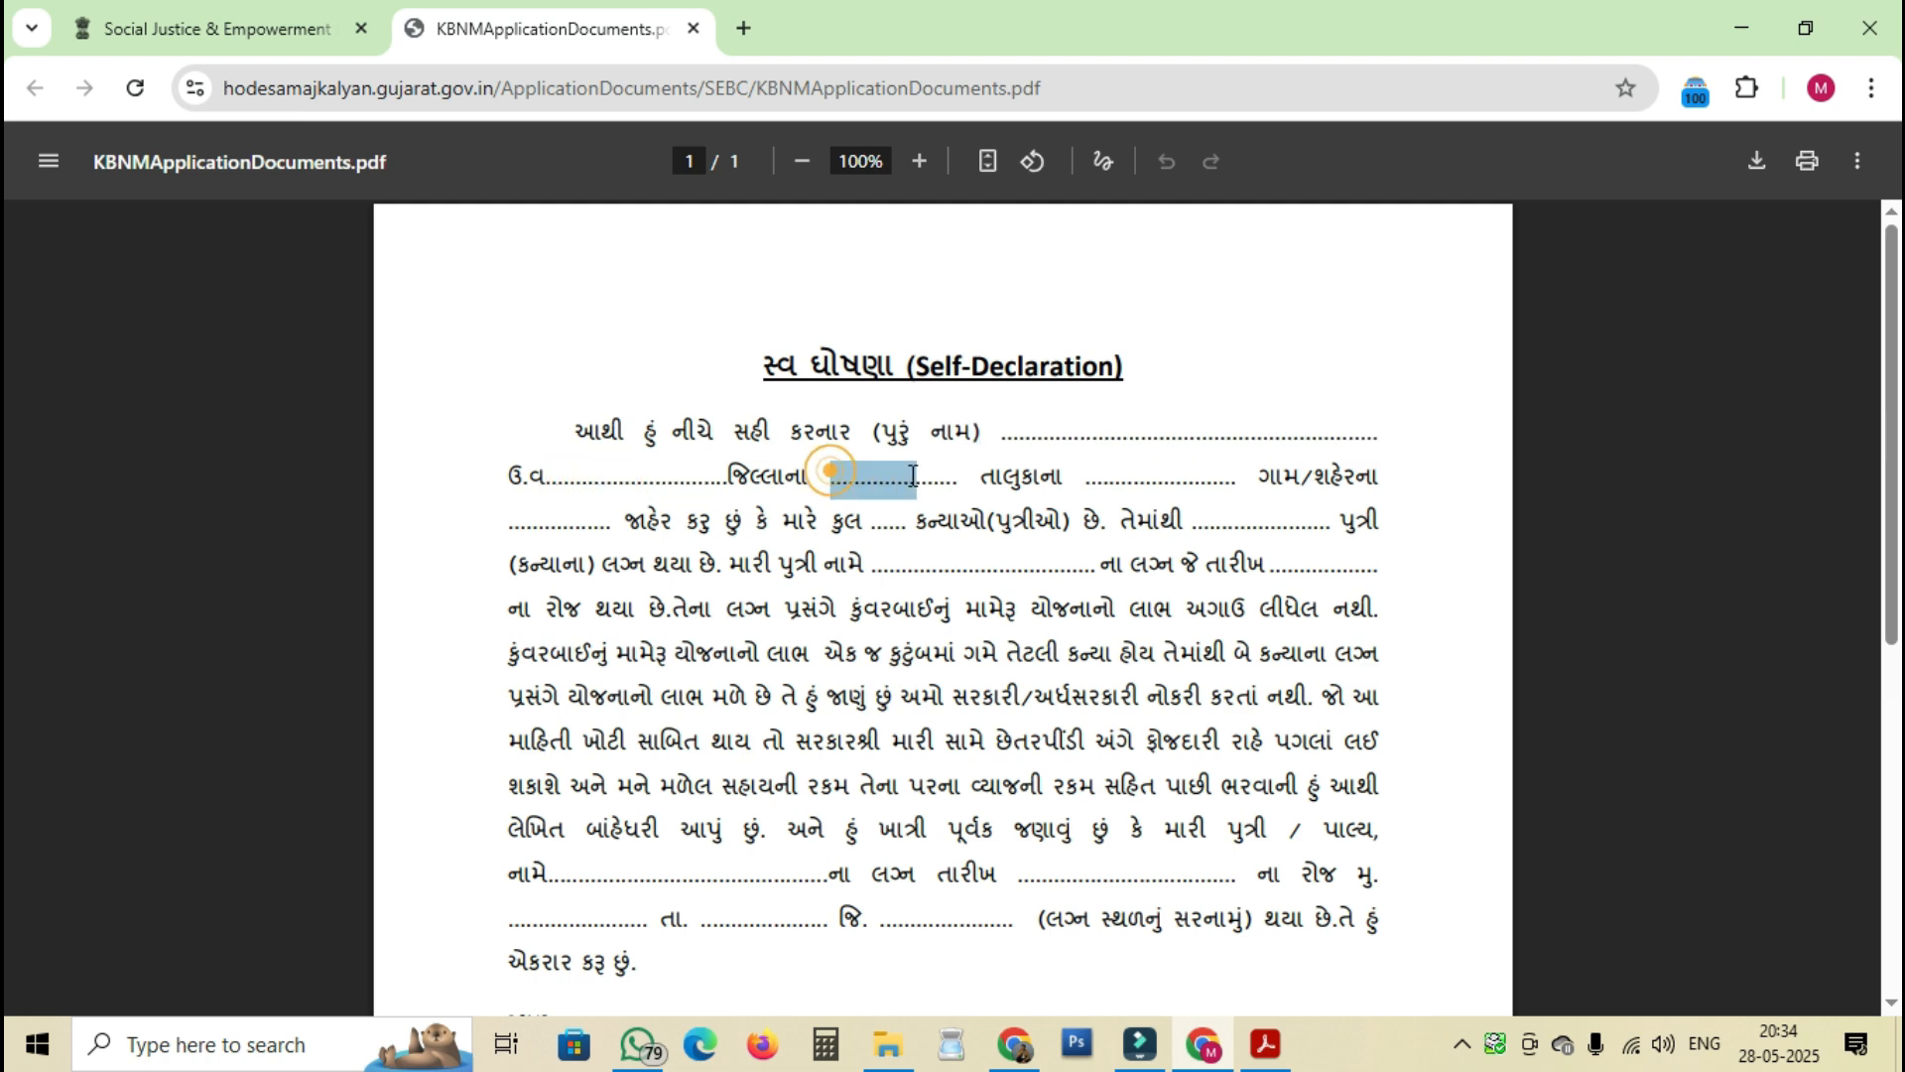
drag(1097, 473, 1218, 473)
drag(513, 521, 603, 521)
click(872, 519)
drag(871, 519, 905, 520)
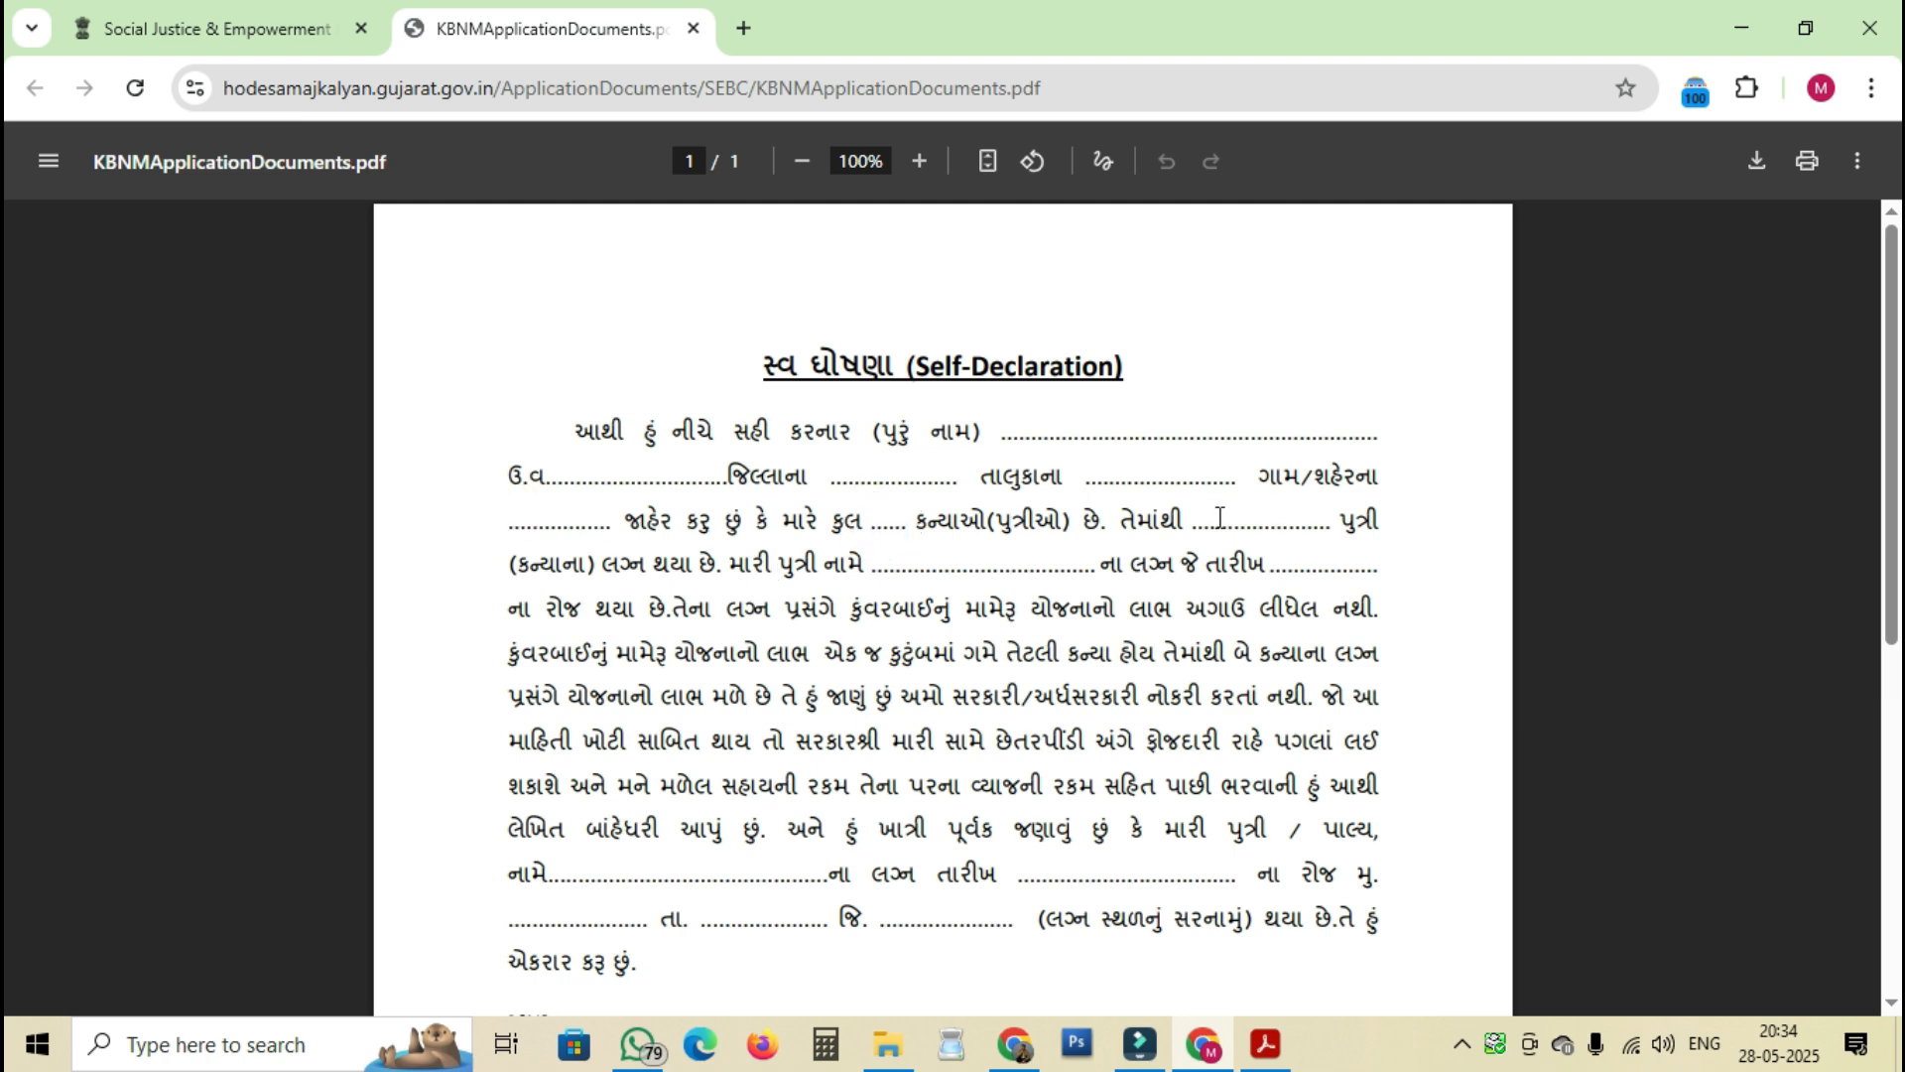
drag(1217, 519, 1318, 521)
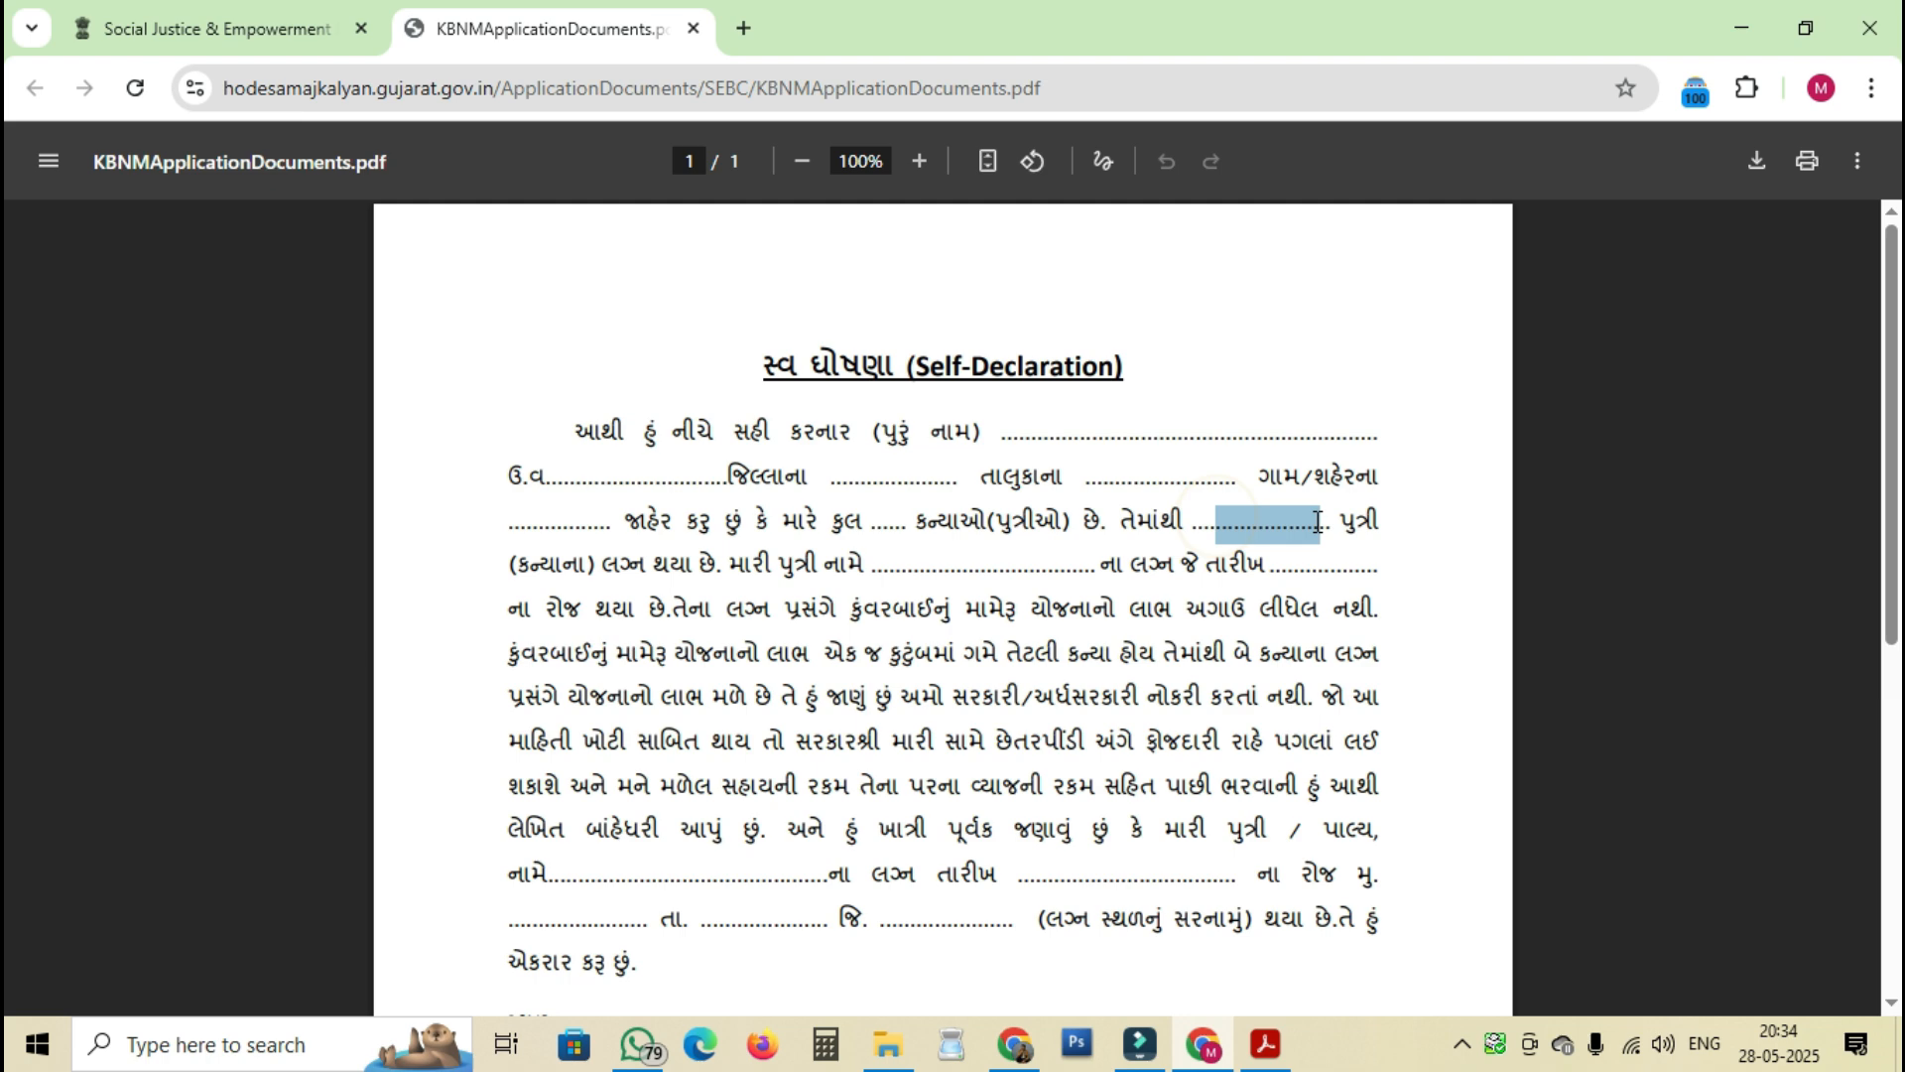
drag(885, 564, 1036, 566)
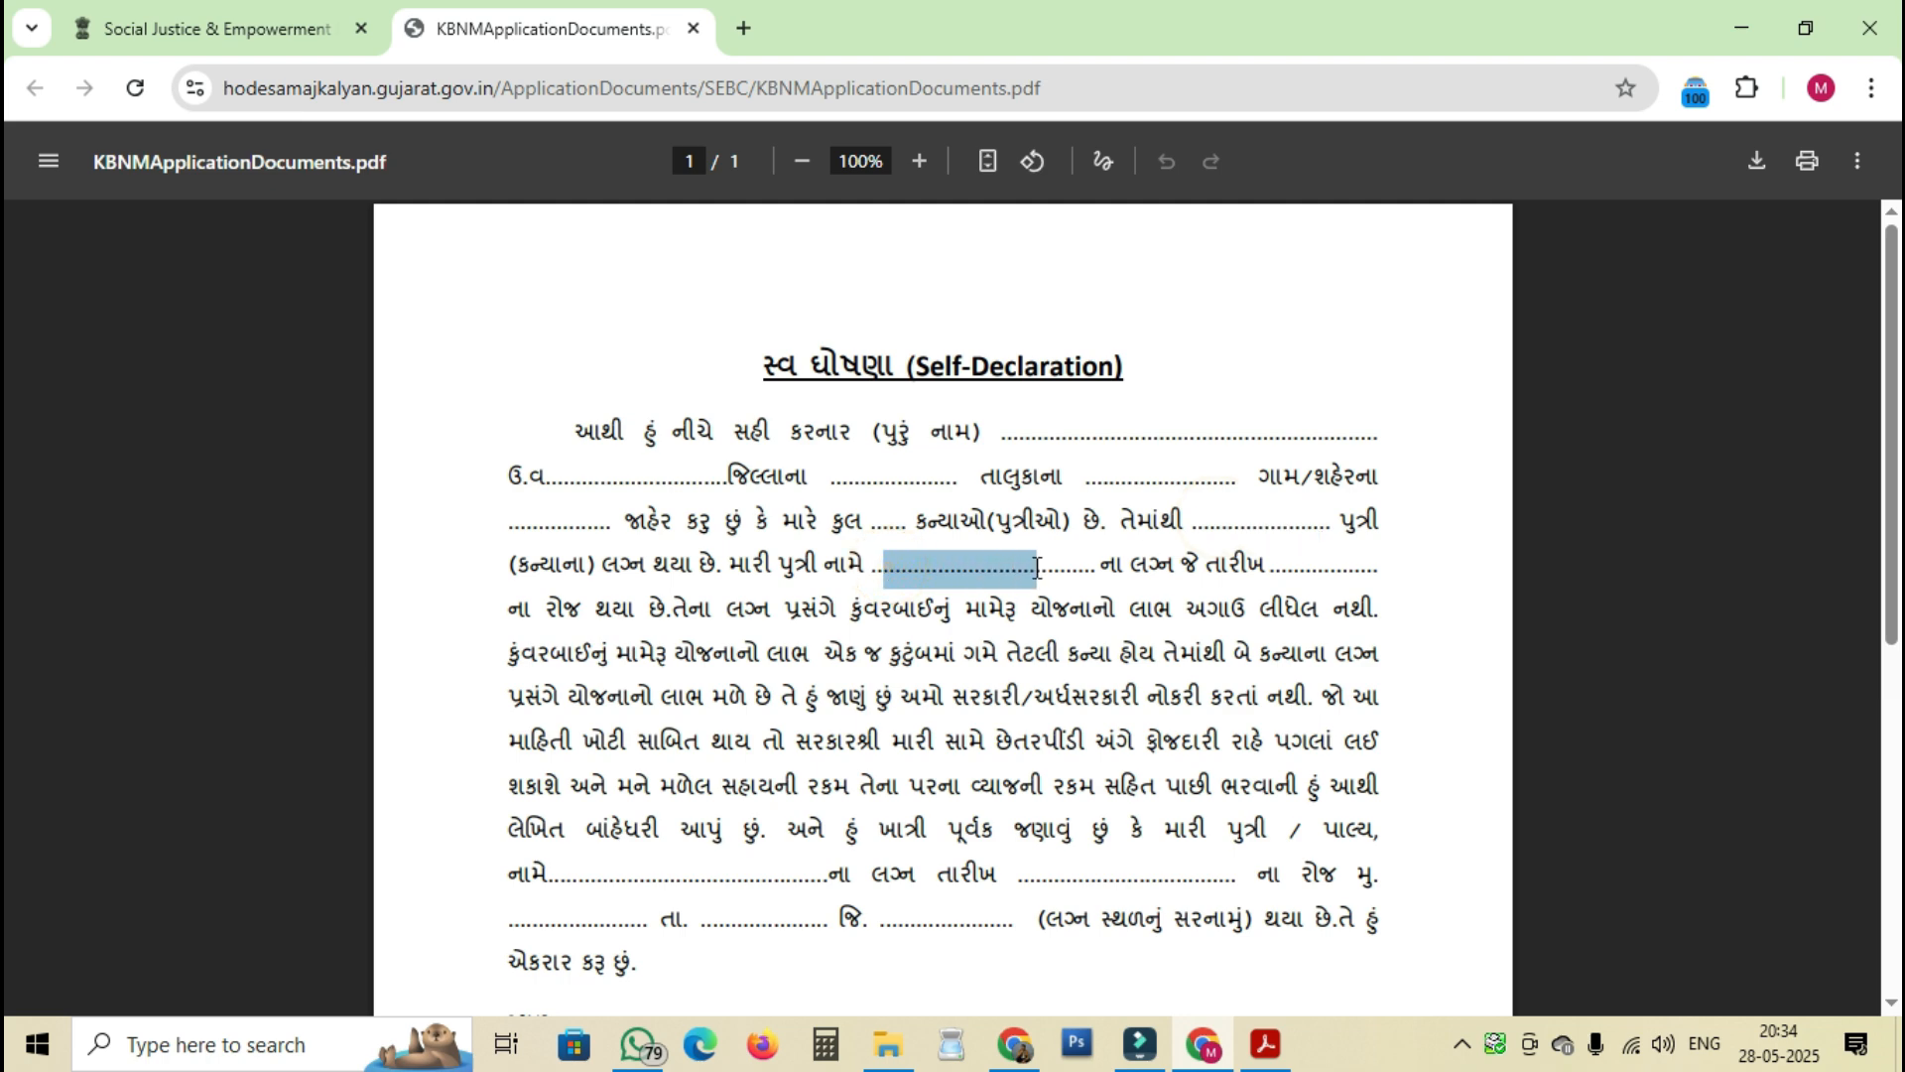
drag(1270, 567, 1365, 576)
click(1309, 560)
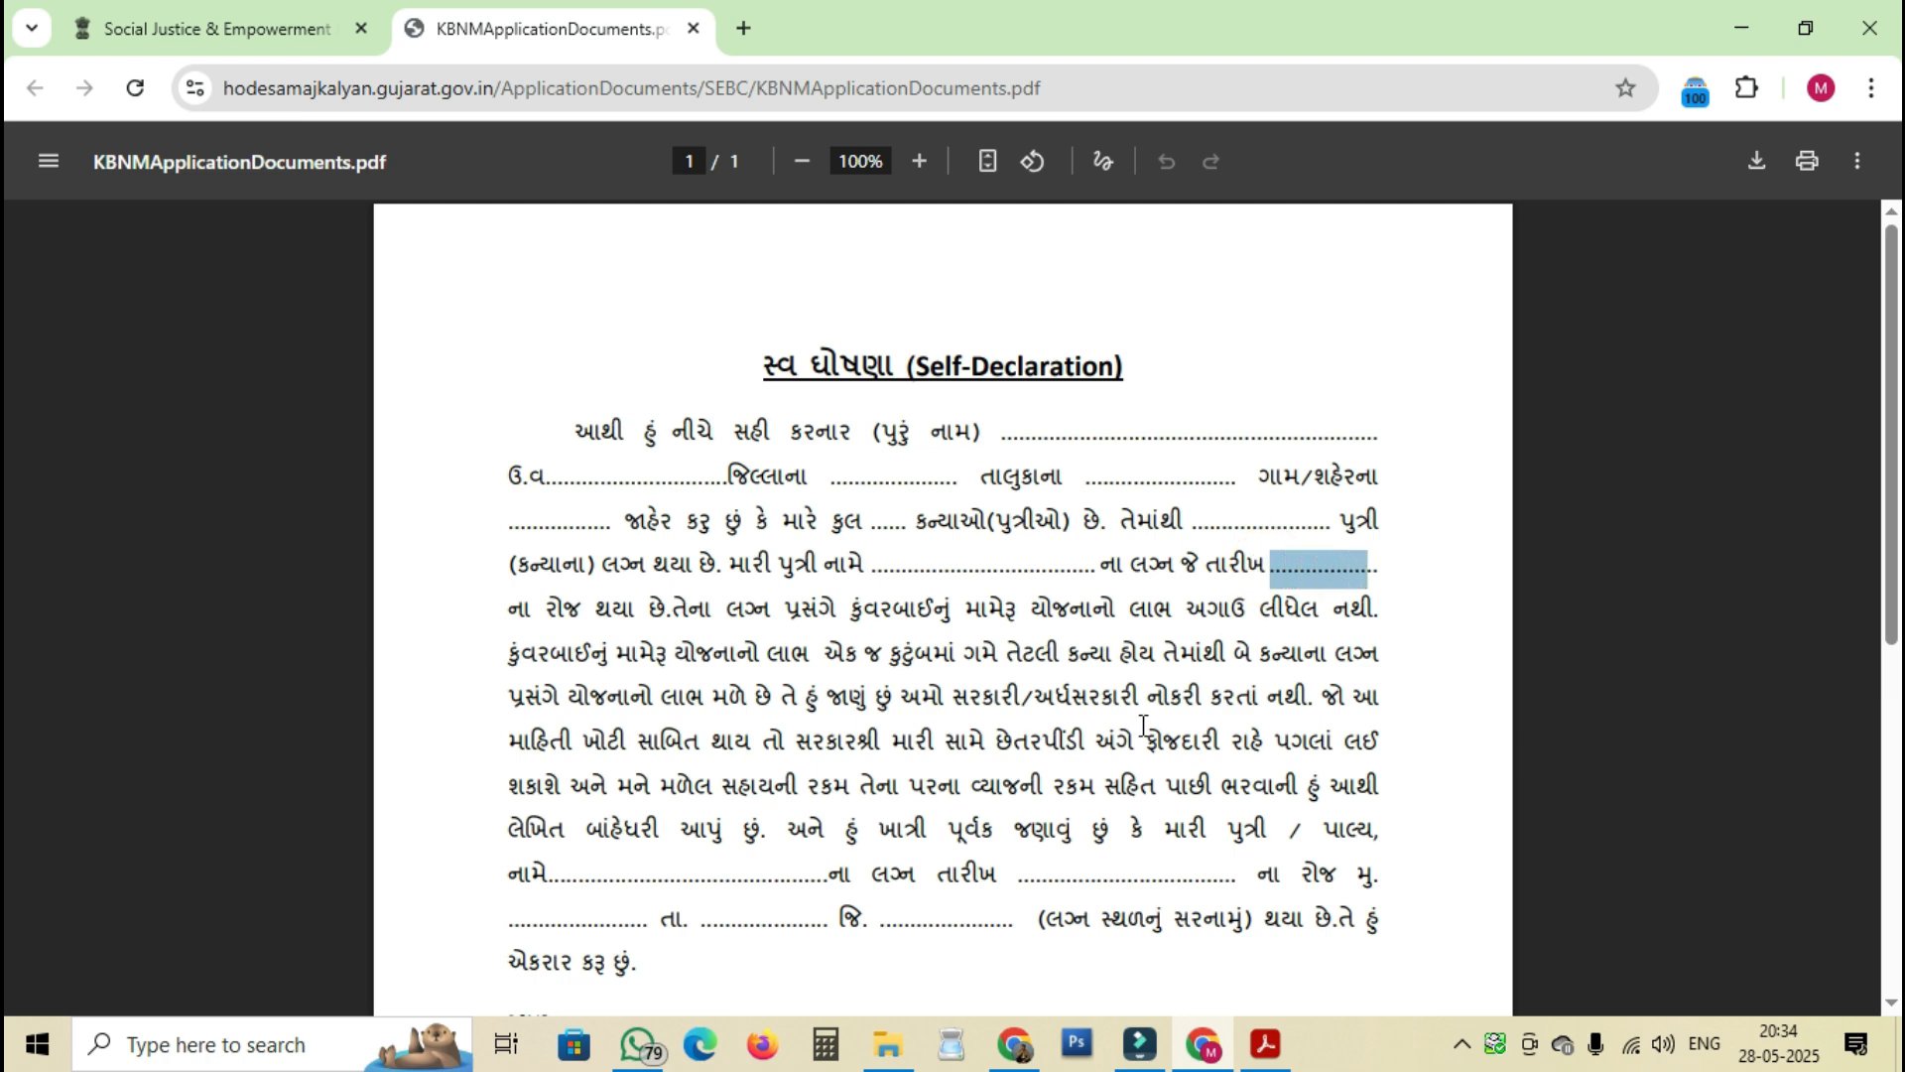
- Highlight the daughter's name, marriage date, marriage place, district, place and date blanks
scroll(1092, 695, down, 4)
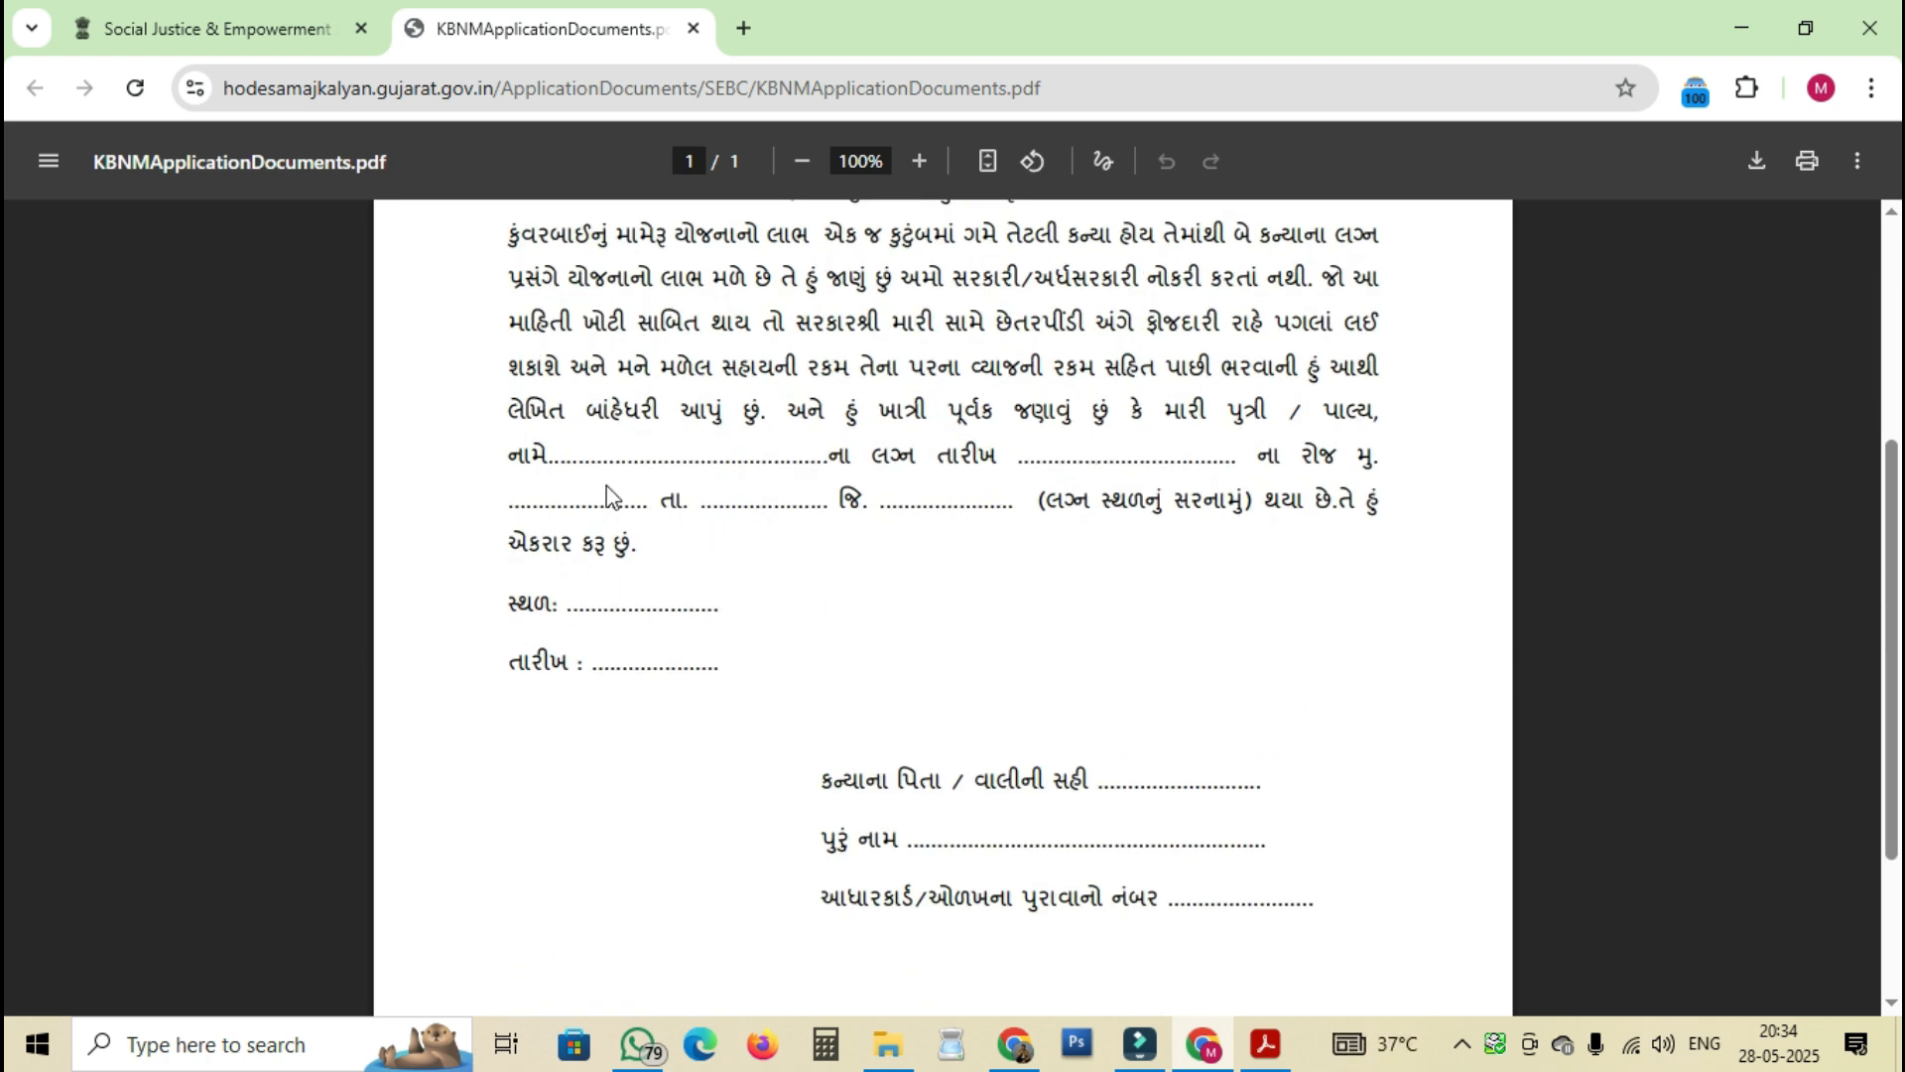
drag(580, 463, 709, 465)
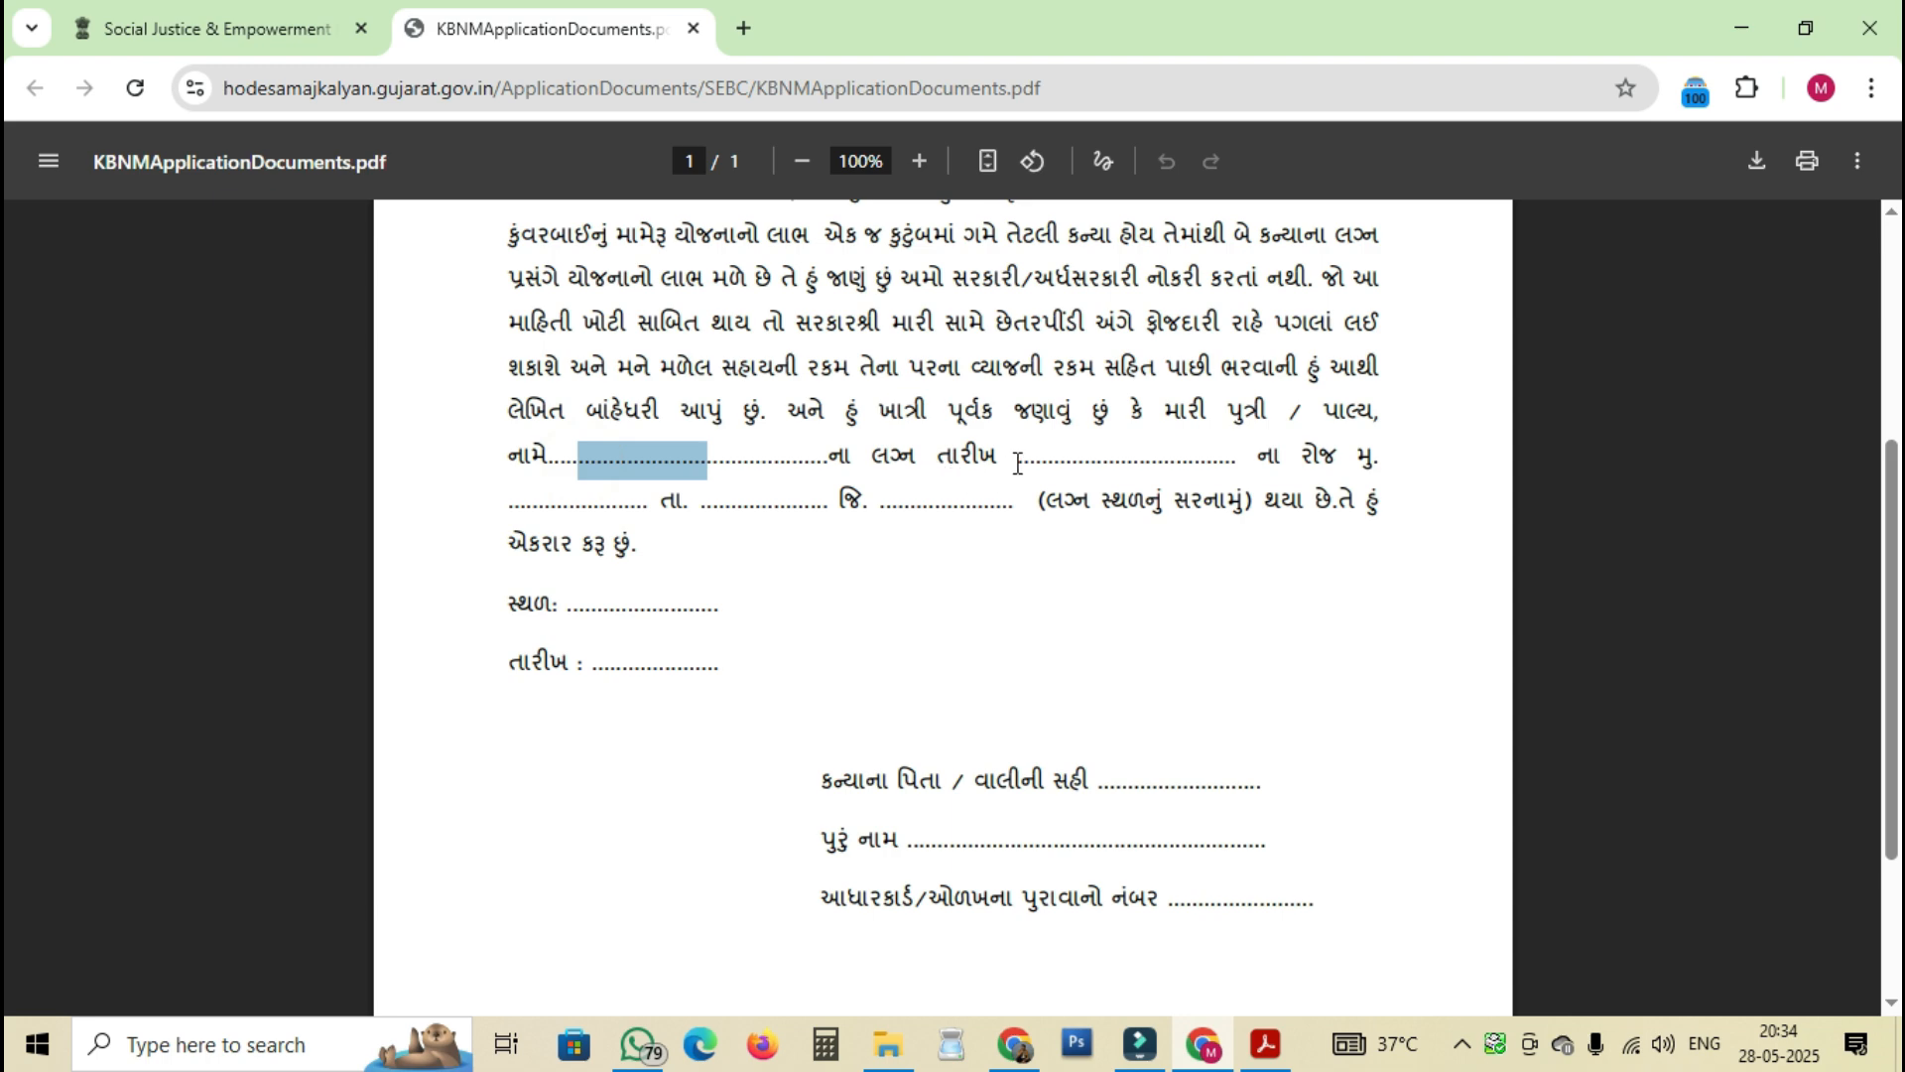
drag(1018, 462, 1196, 469)
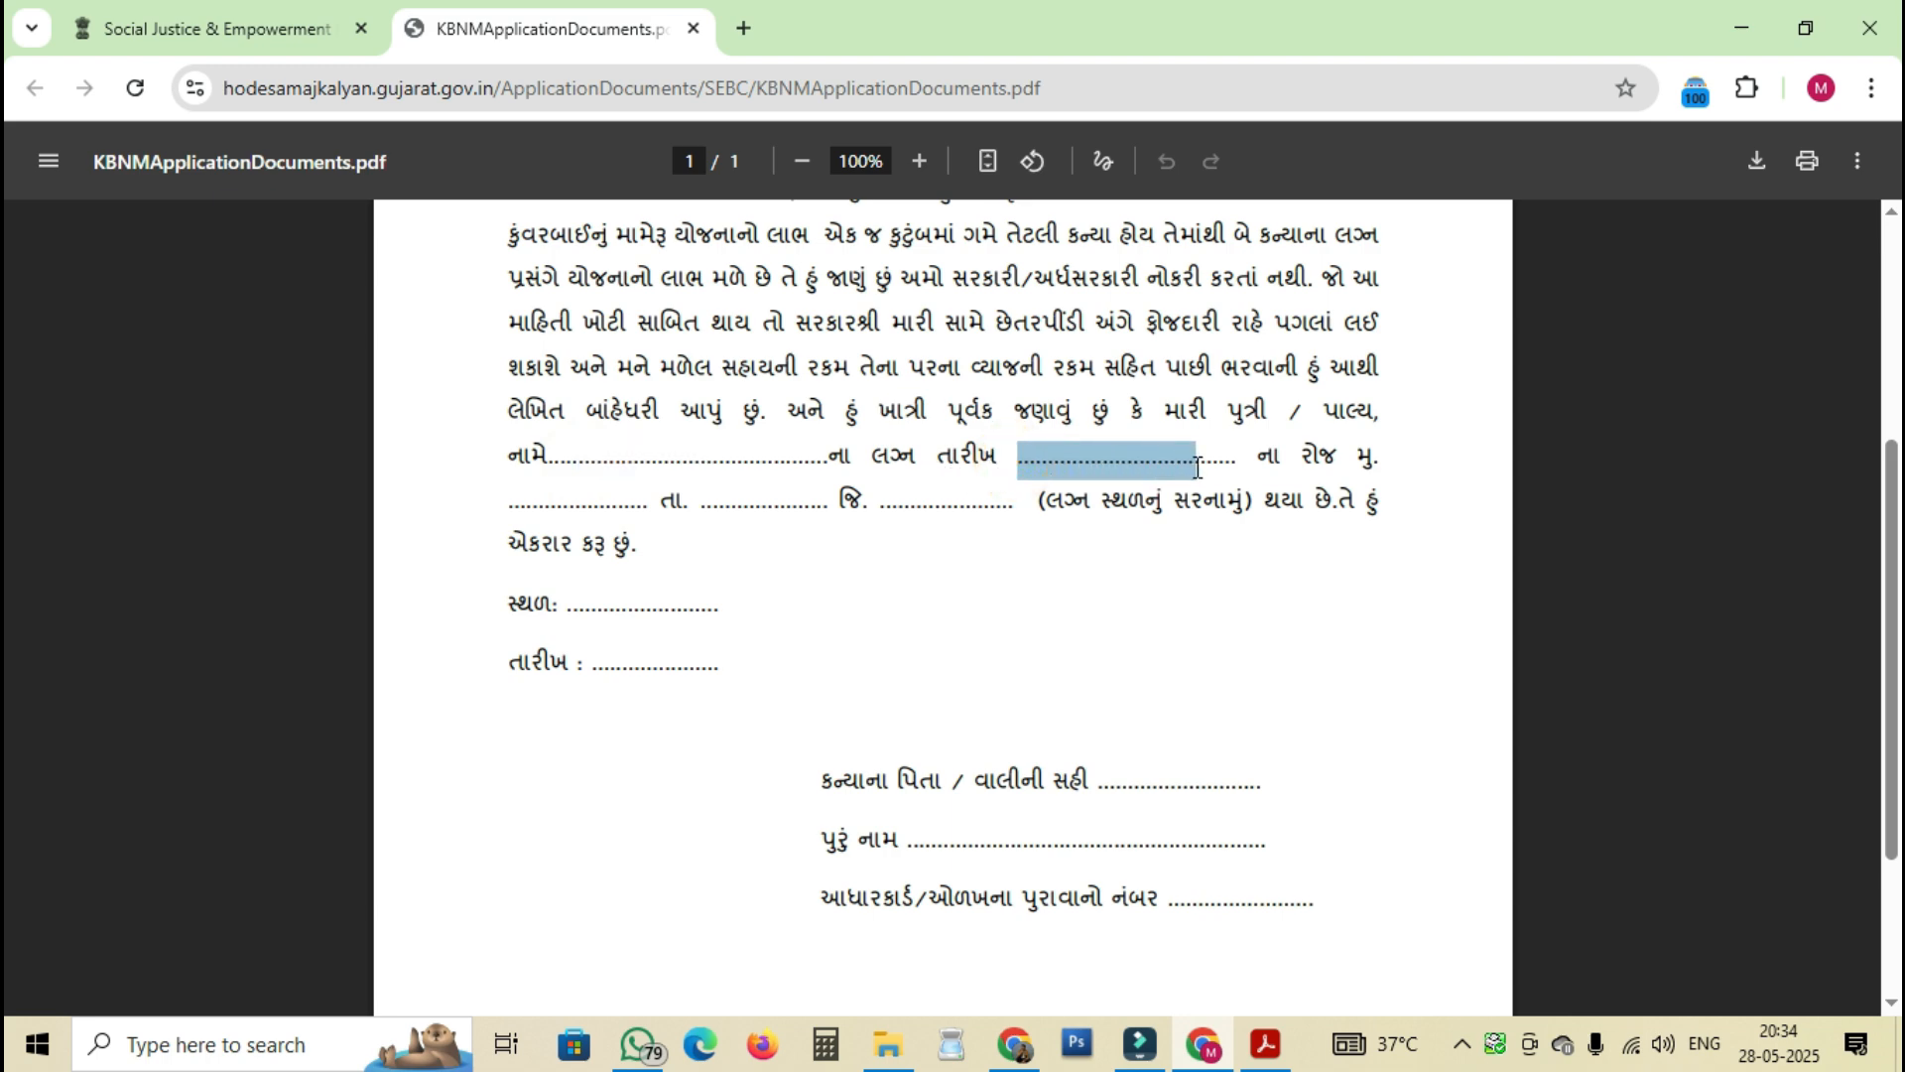
drag(533, 502, 616, 504)
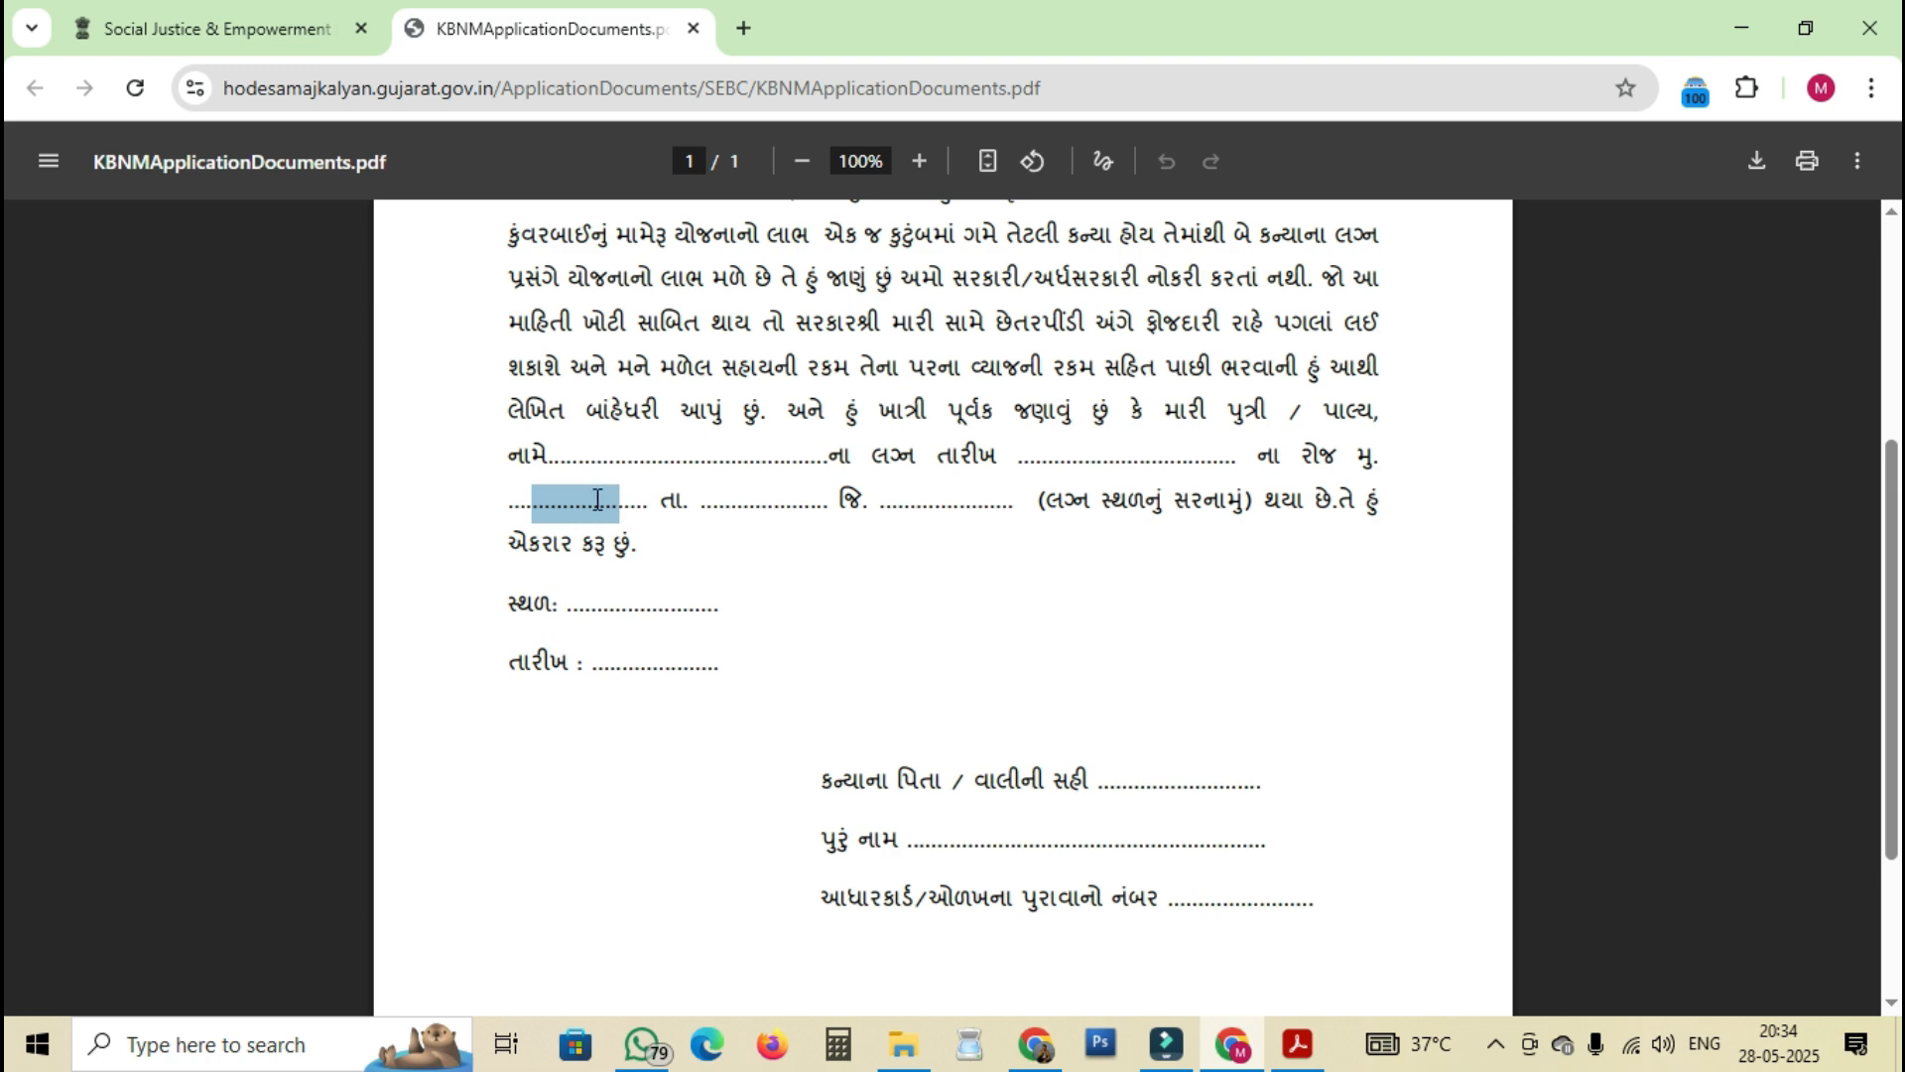
click(544, 504)
drag(512, 505, 978, 502)
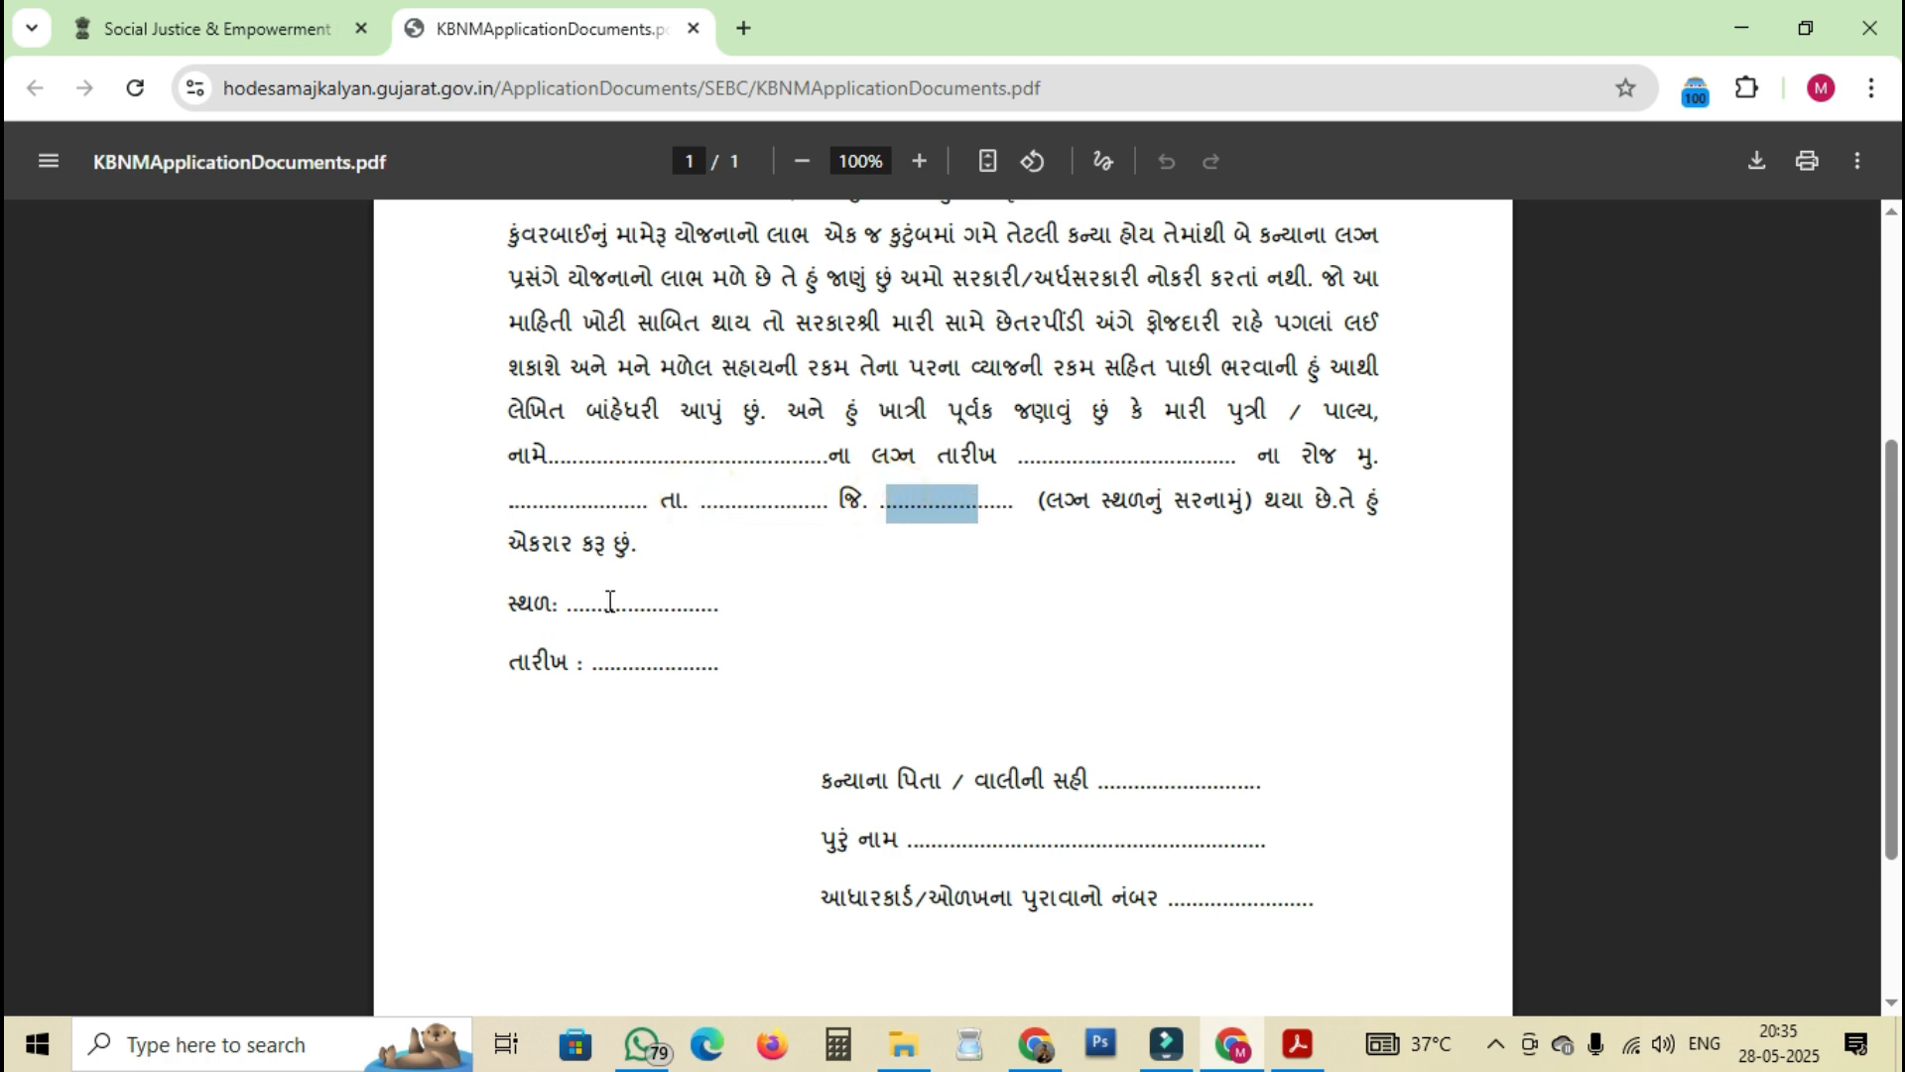
drag(599, 601, 669, 603)
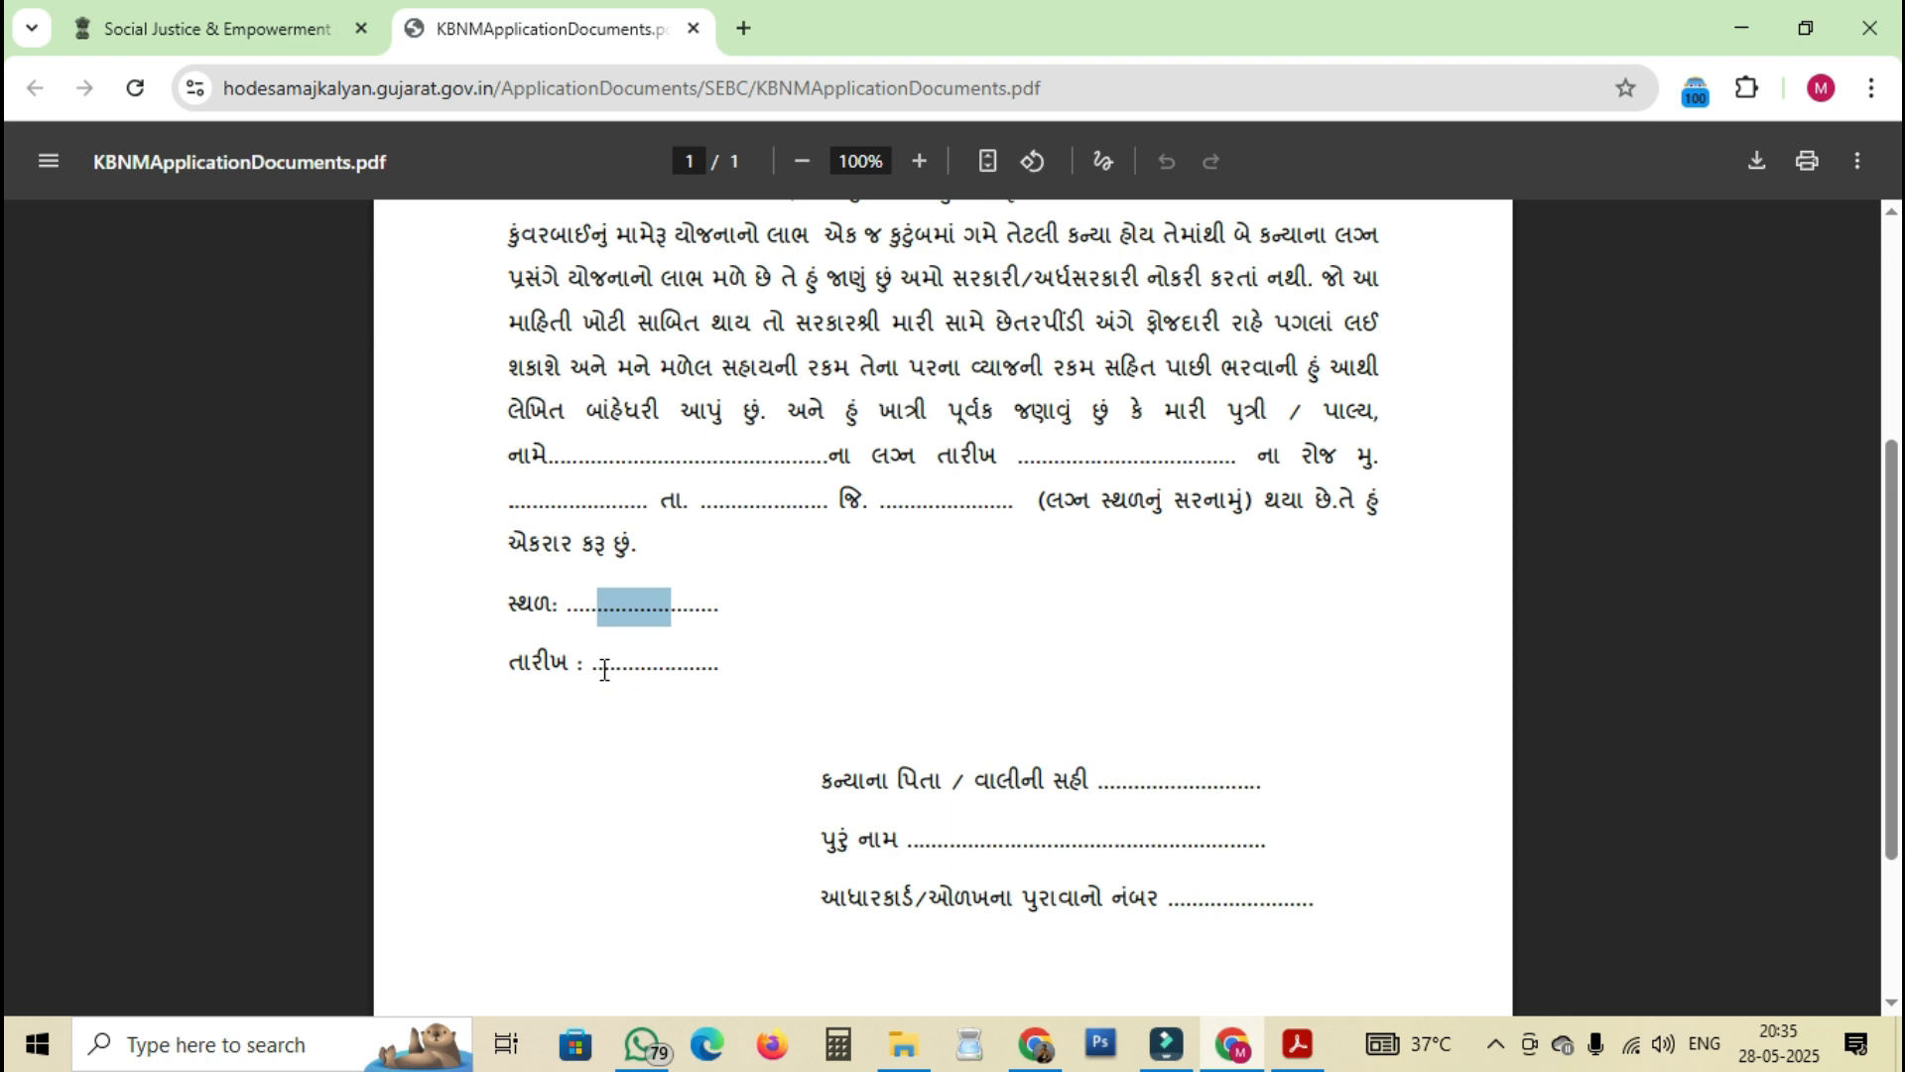
drag(598, 665, 708, 664)
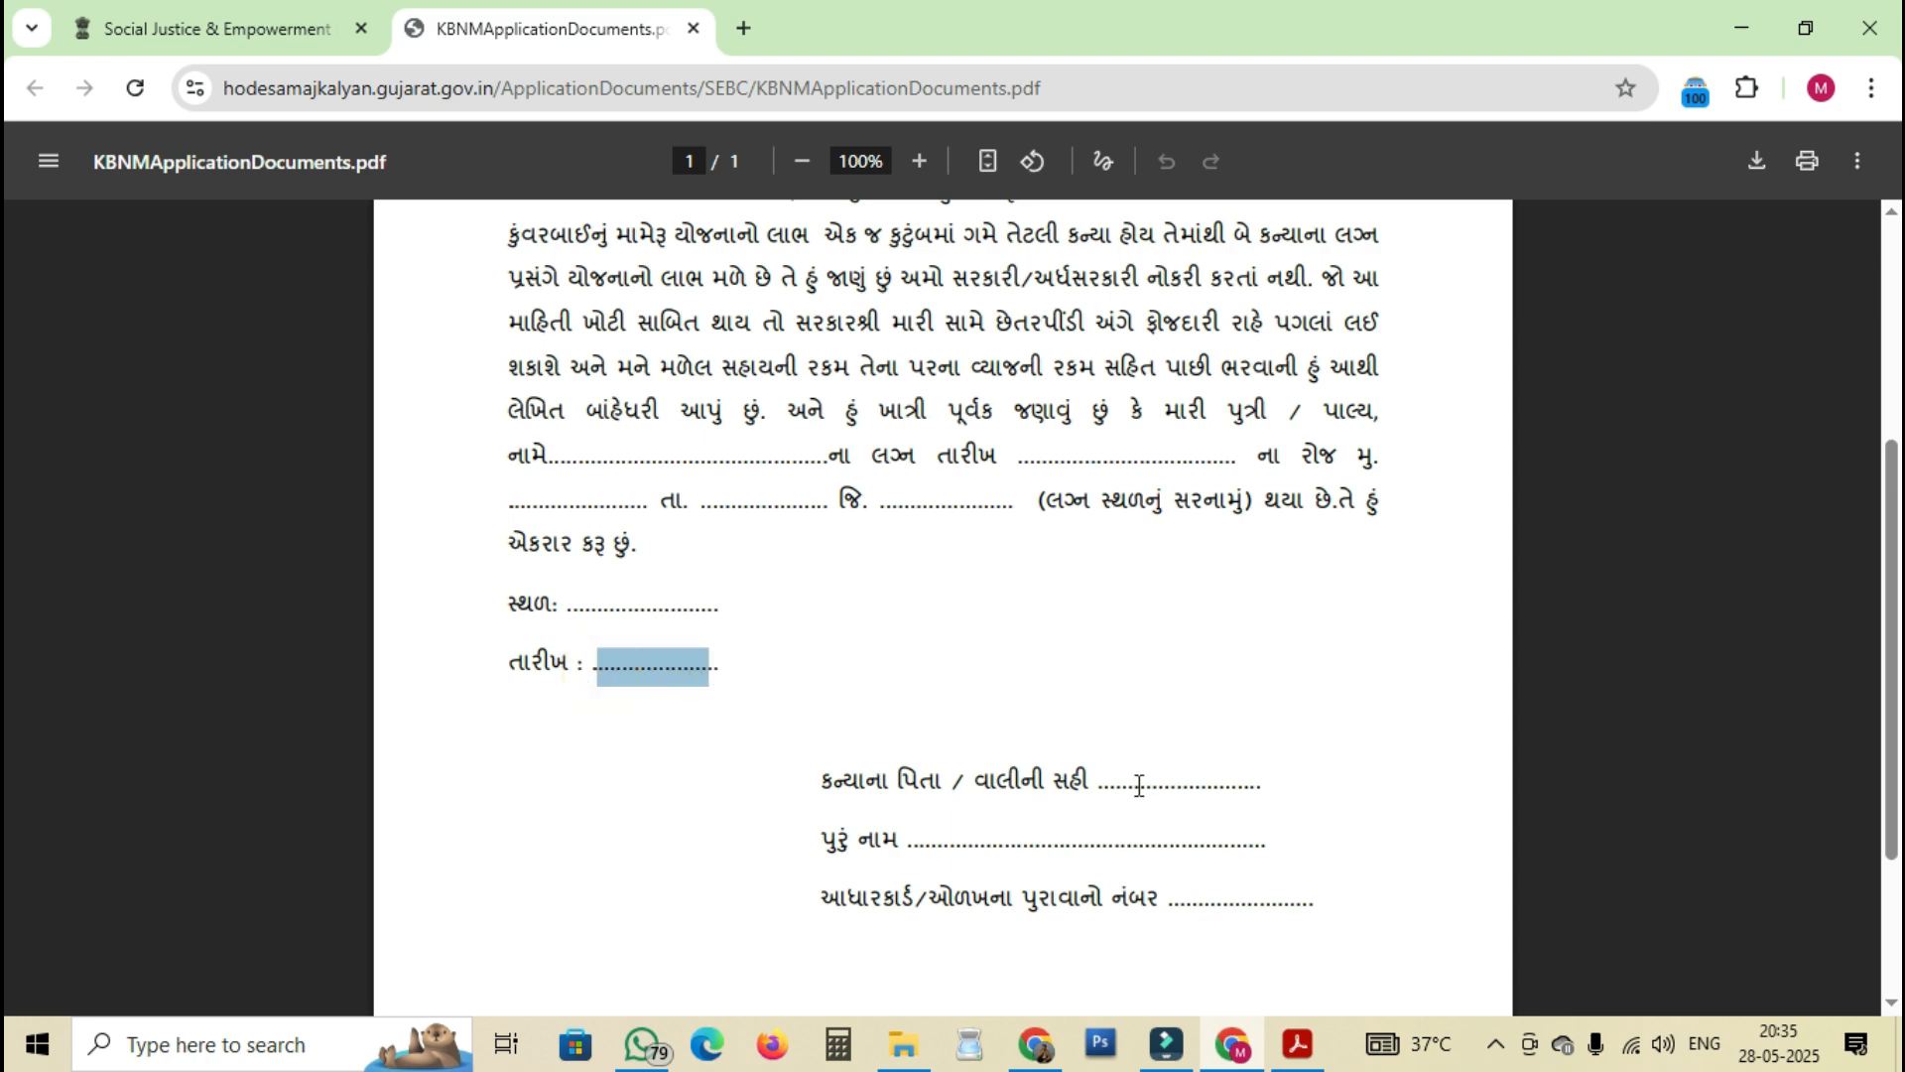
- Highlight the signature, full name and Aadhaar blanks, then return to the upload page's Self-Declaration row
drag(1106, 784, 1244, 784)
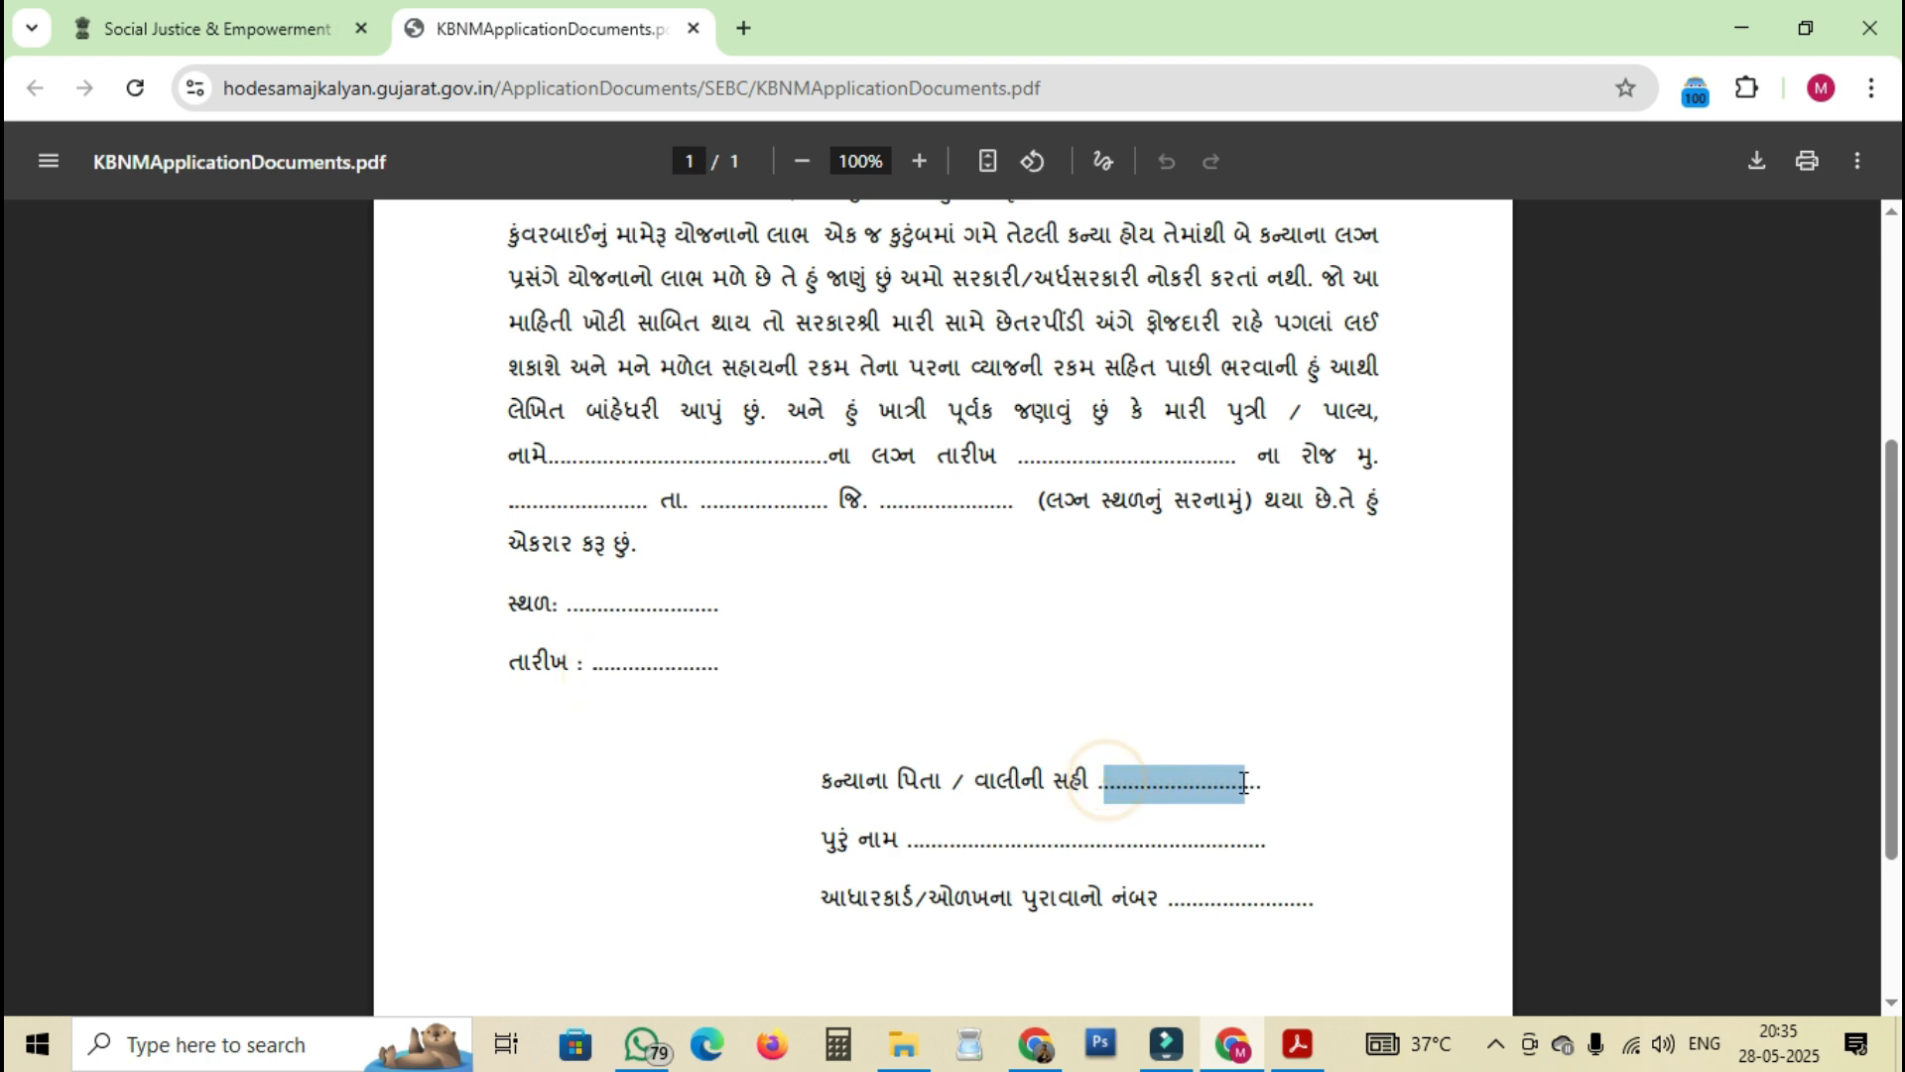
click(1168, 779)
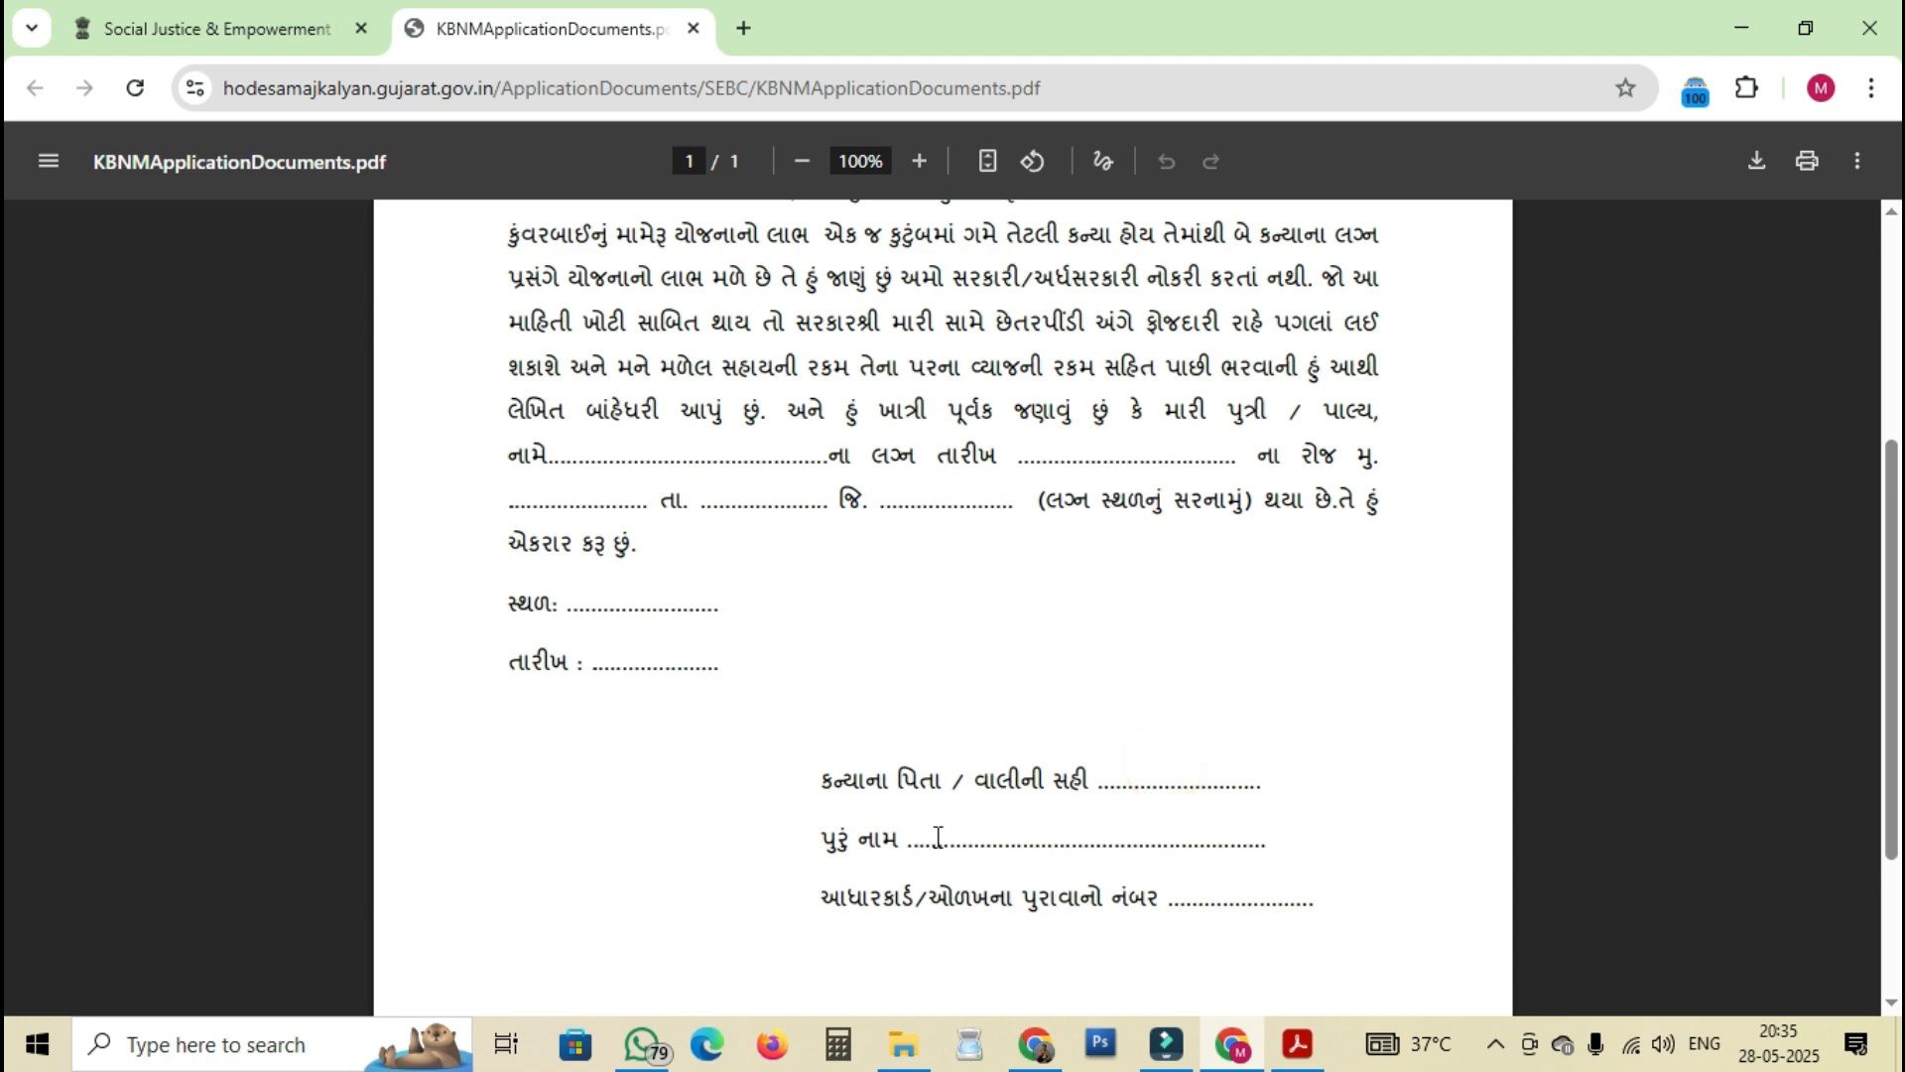
drag(933, 838, 1253, 836)
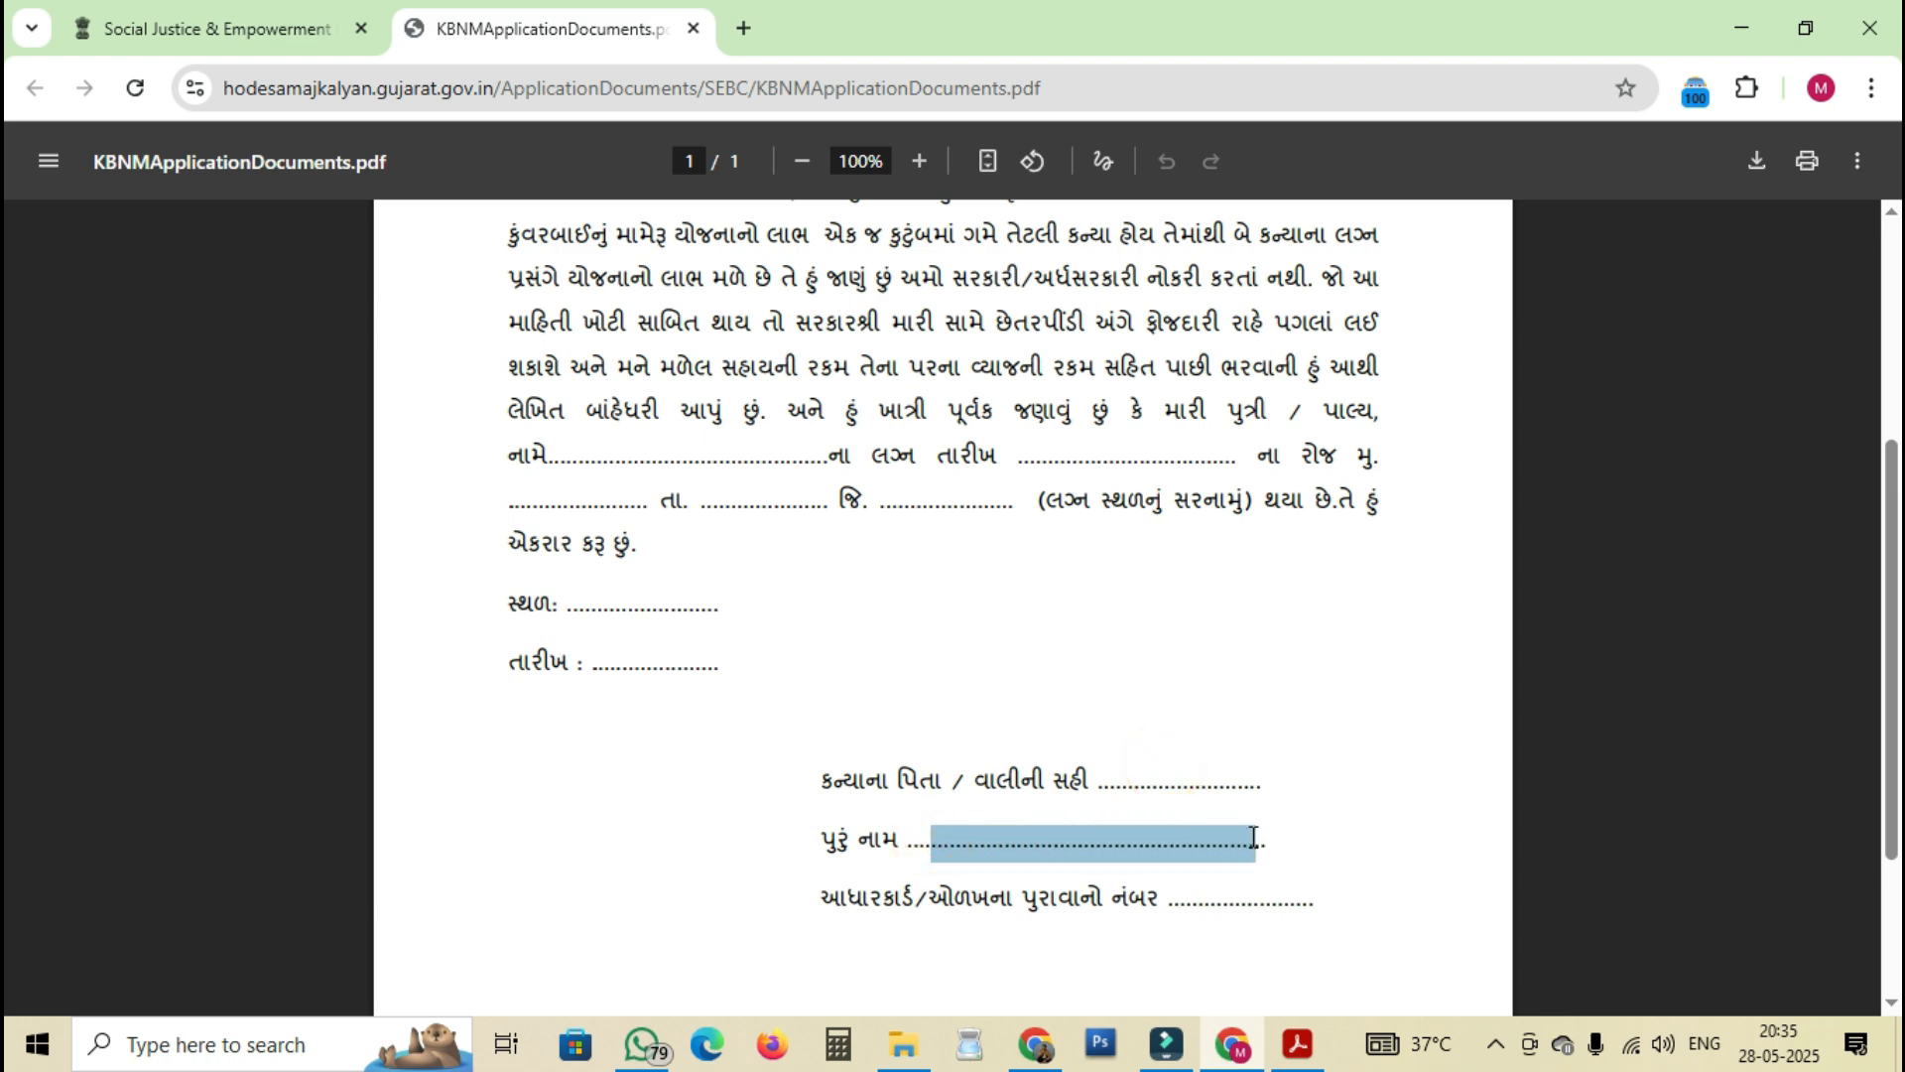
click(1162, 898)
drag(1160, 898, 1308, 900)
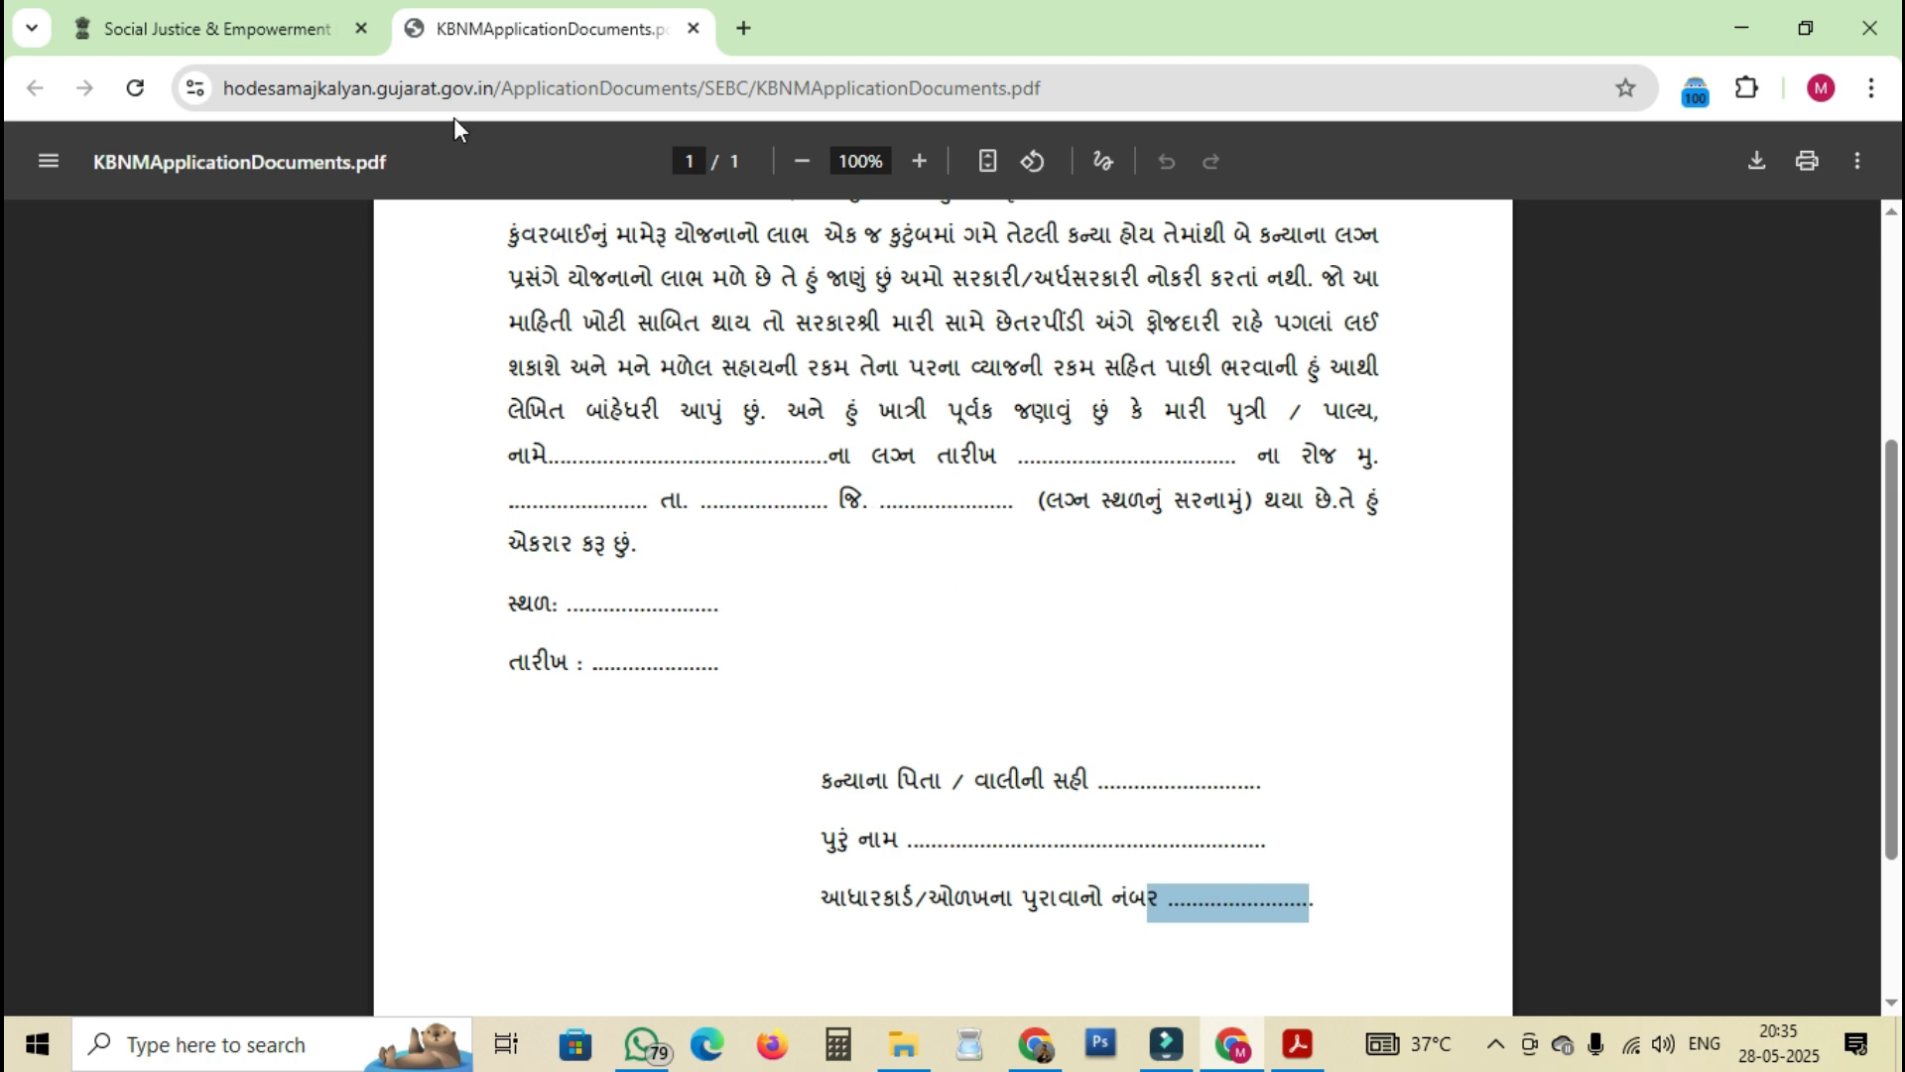
click(308, 27)
drag(72, 763, 419, 777)
- Point out the bank passbook row, then save the six attached documents and continue
click(173, 850)
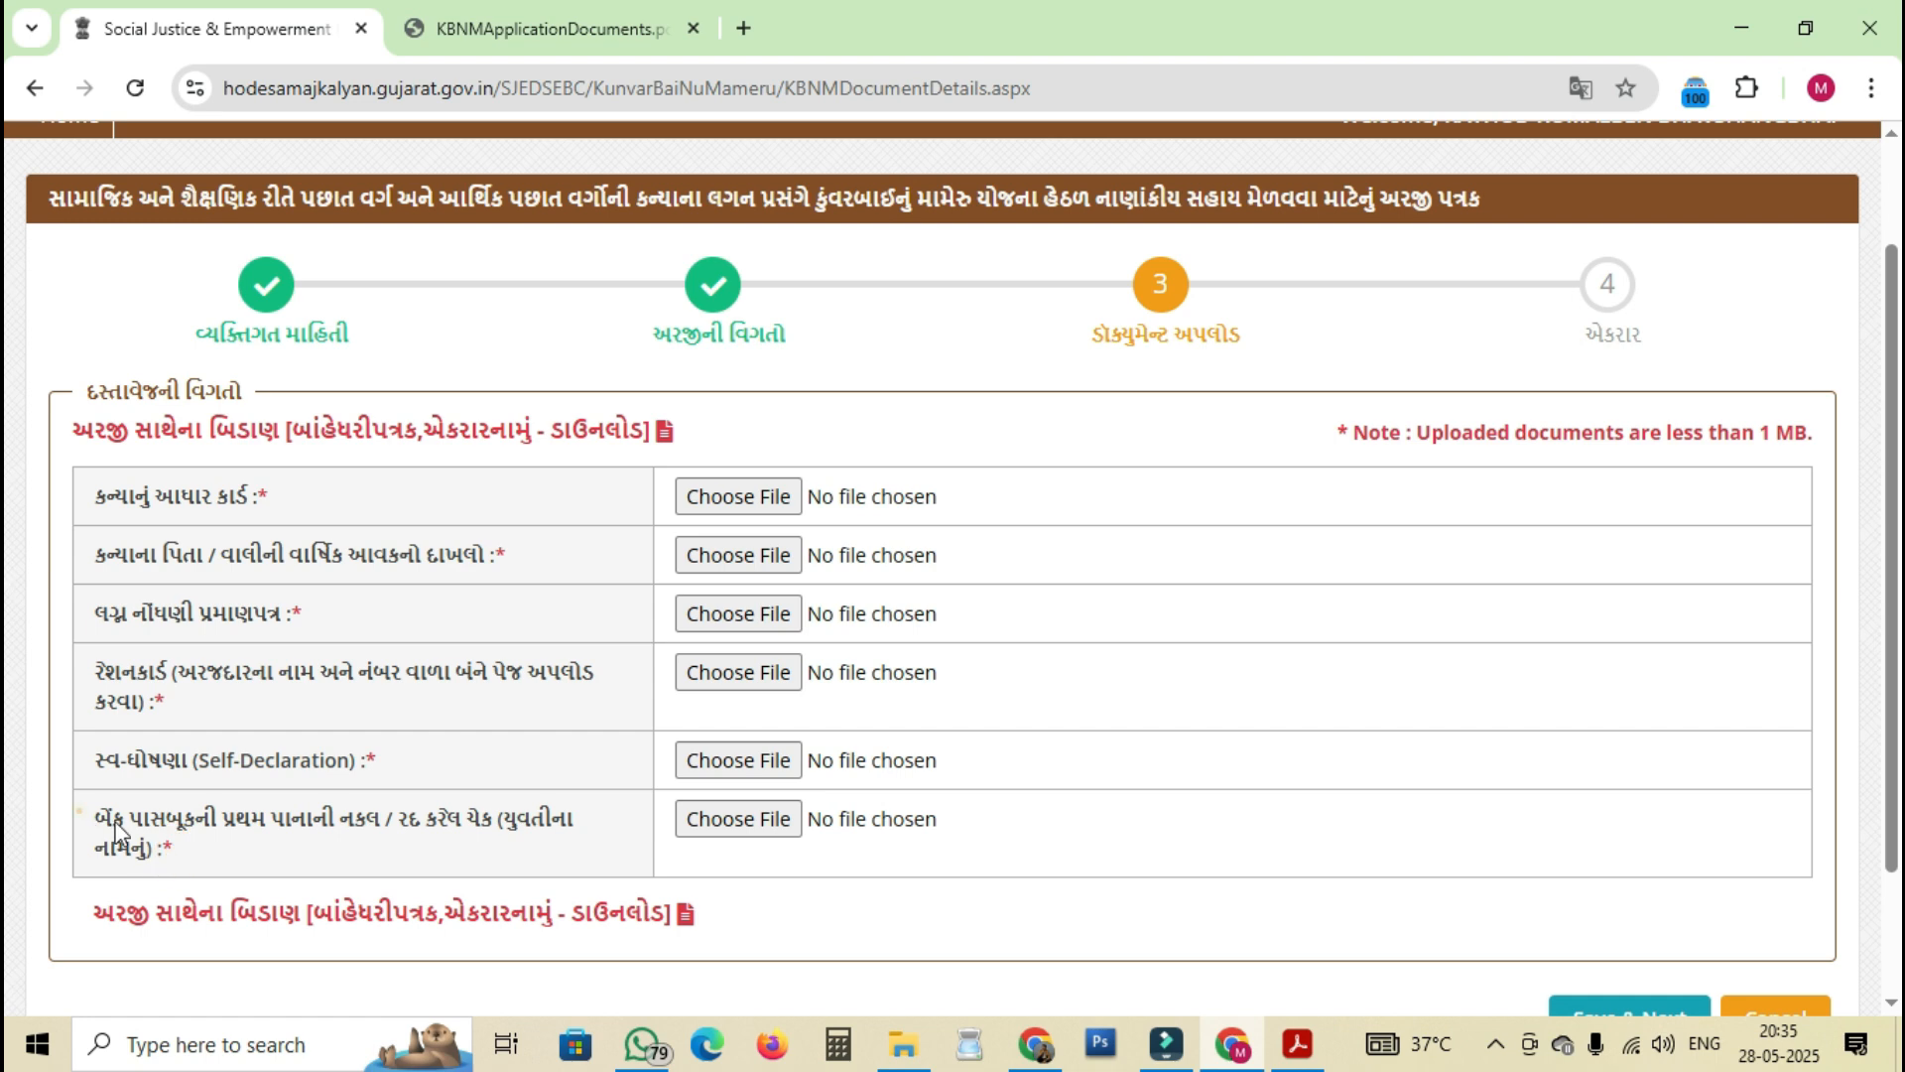
drag(79, 811, 208, 850)
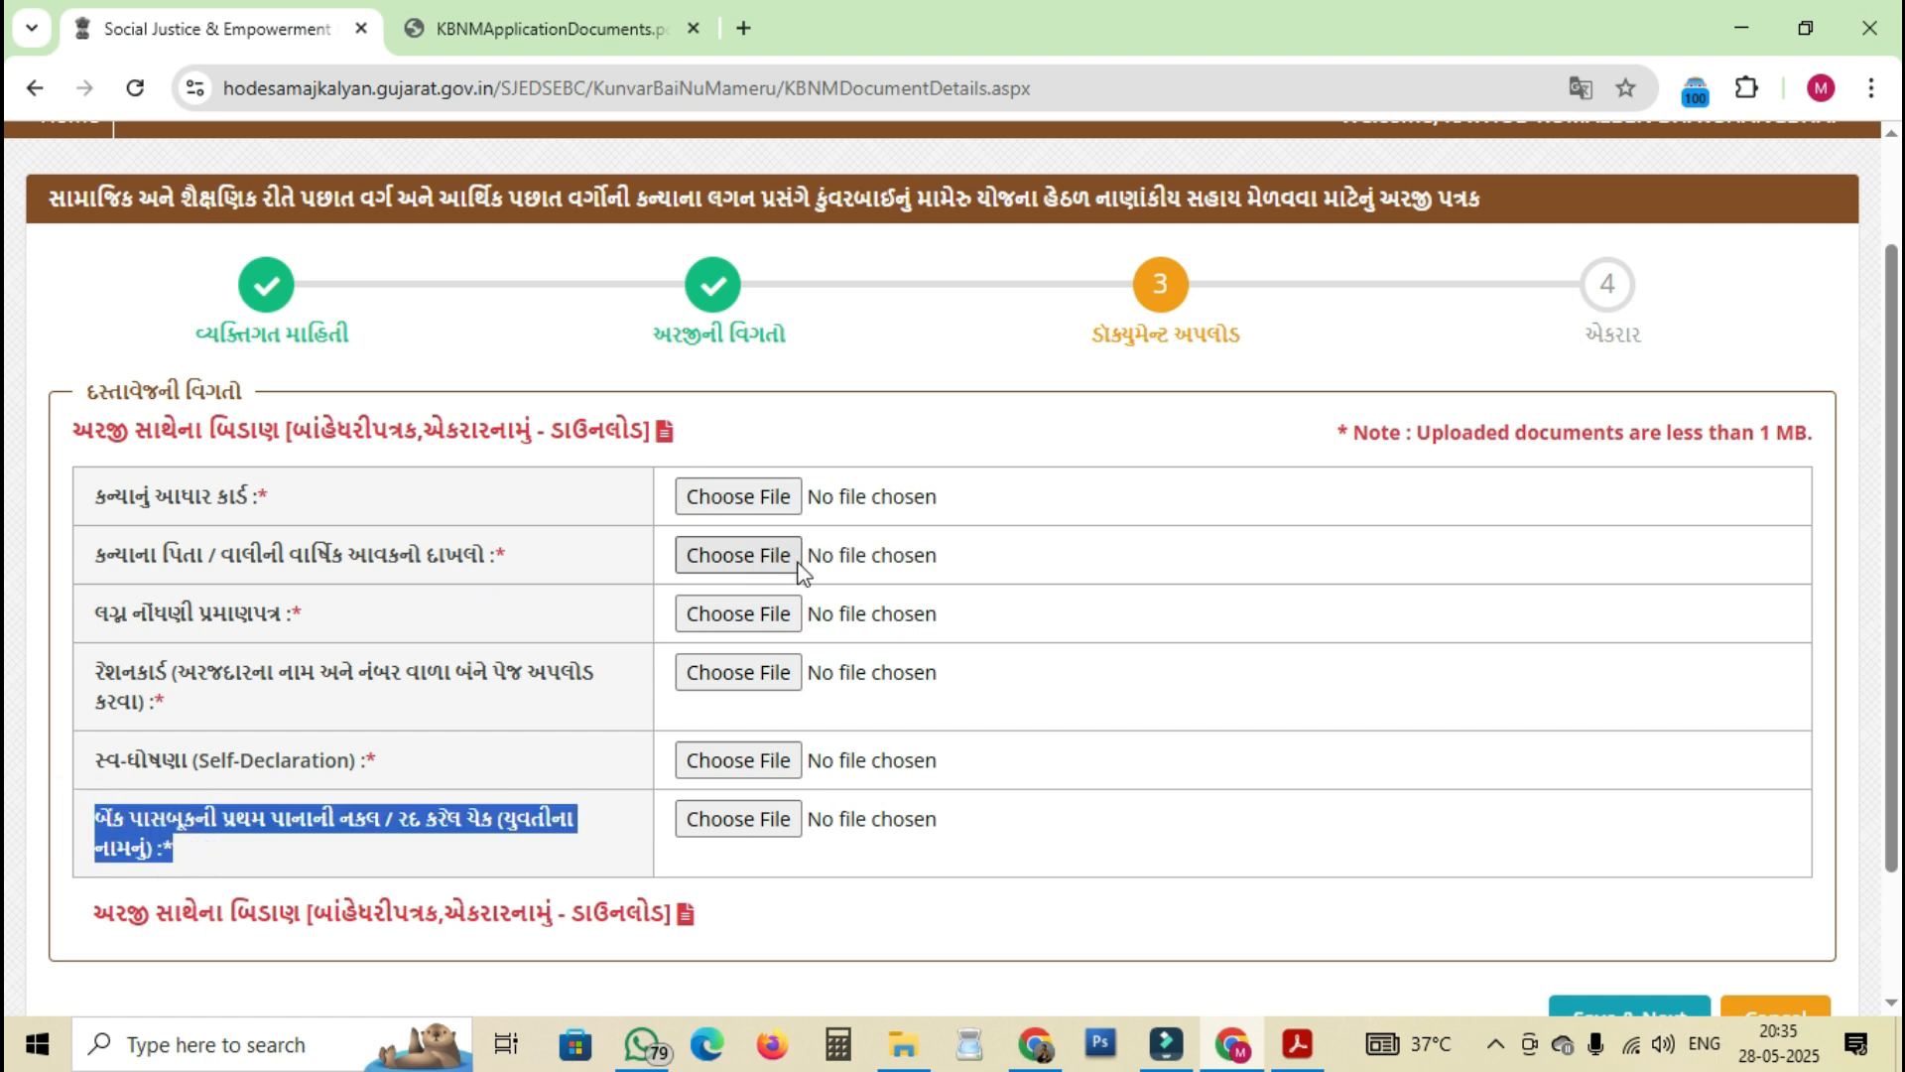
scroll(828, 595, down, 2)
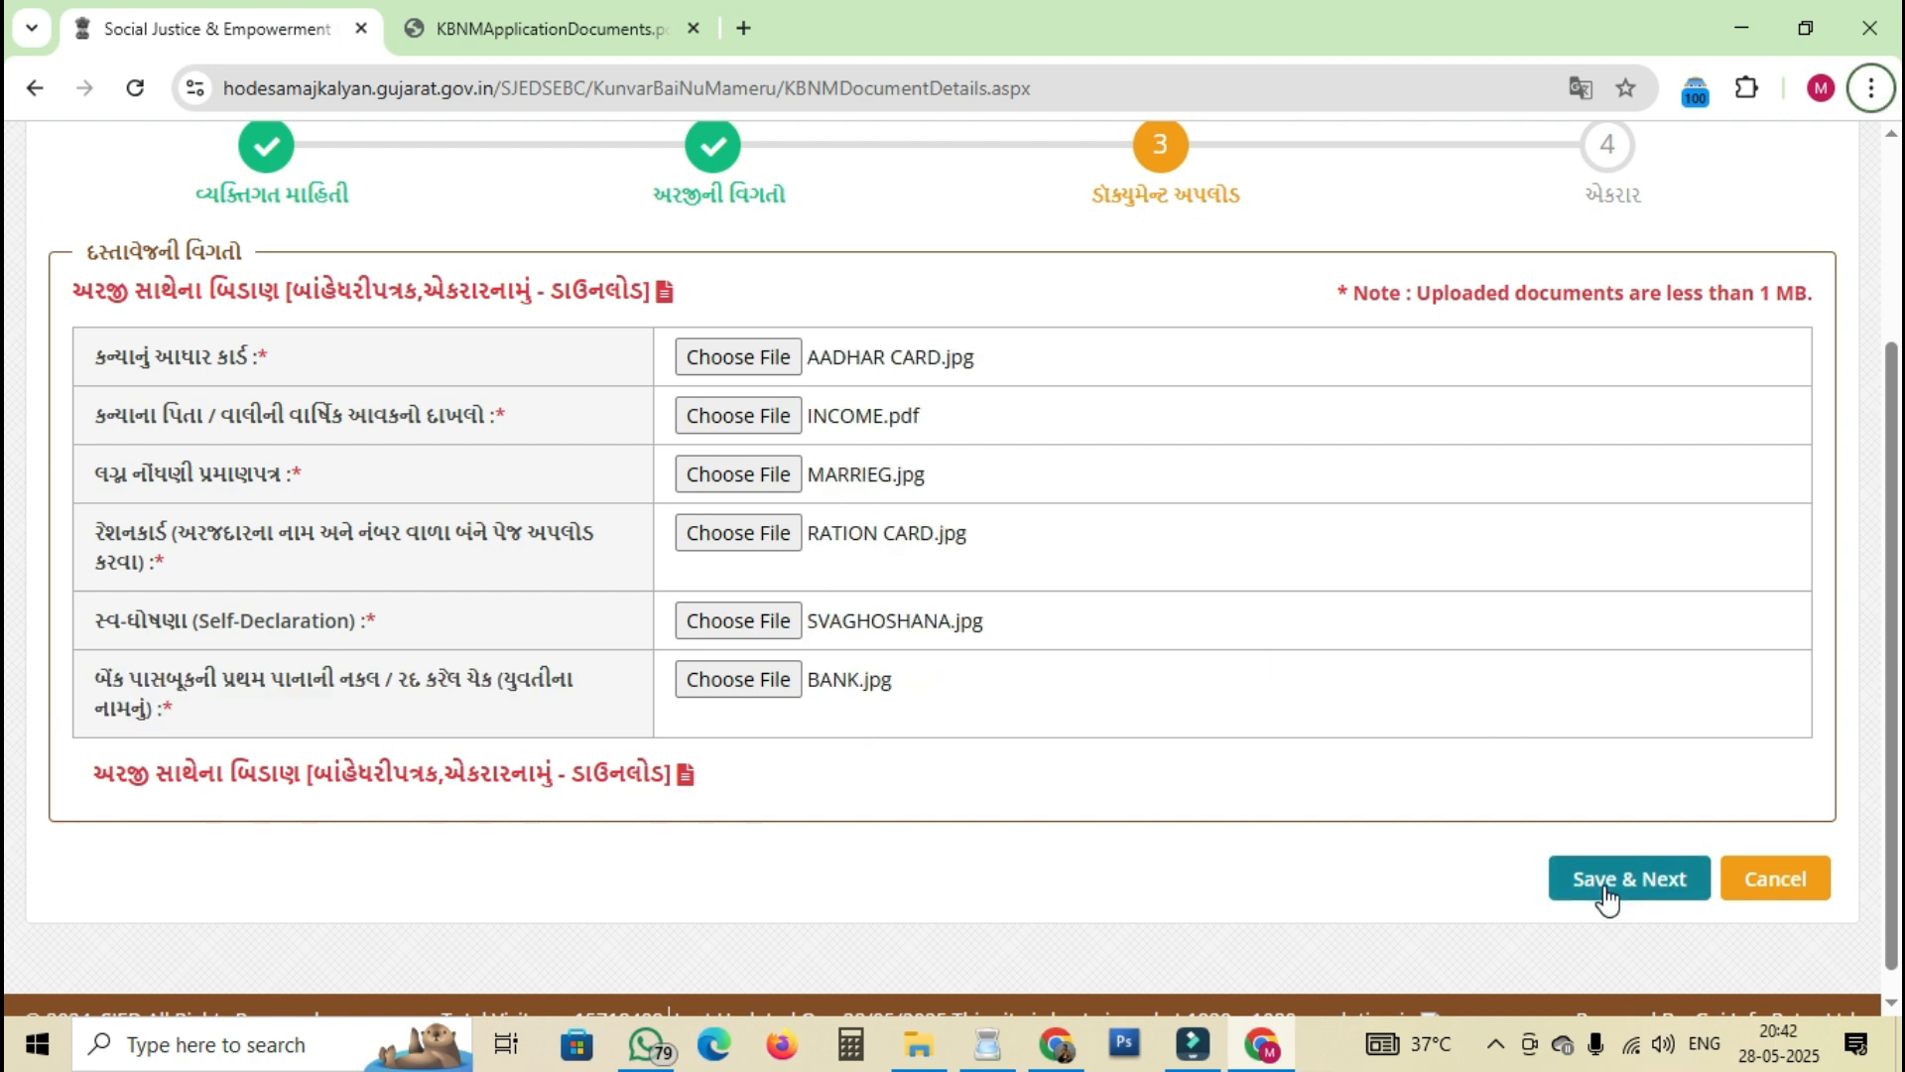
click(1607, 881)
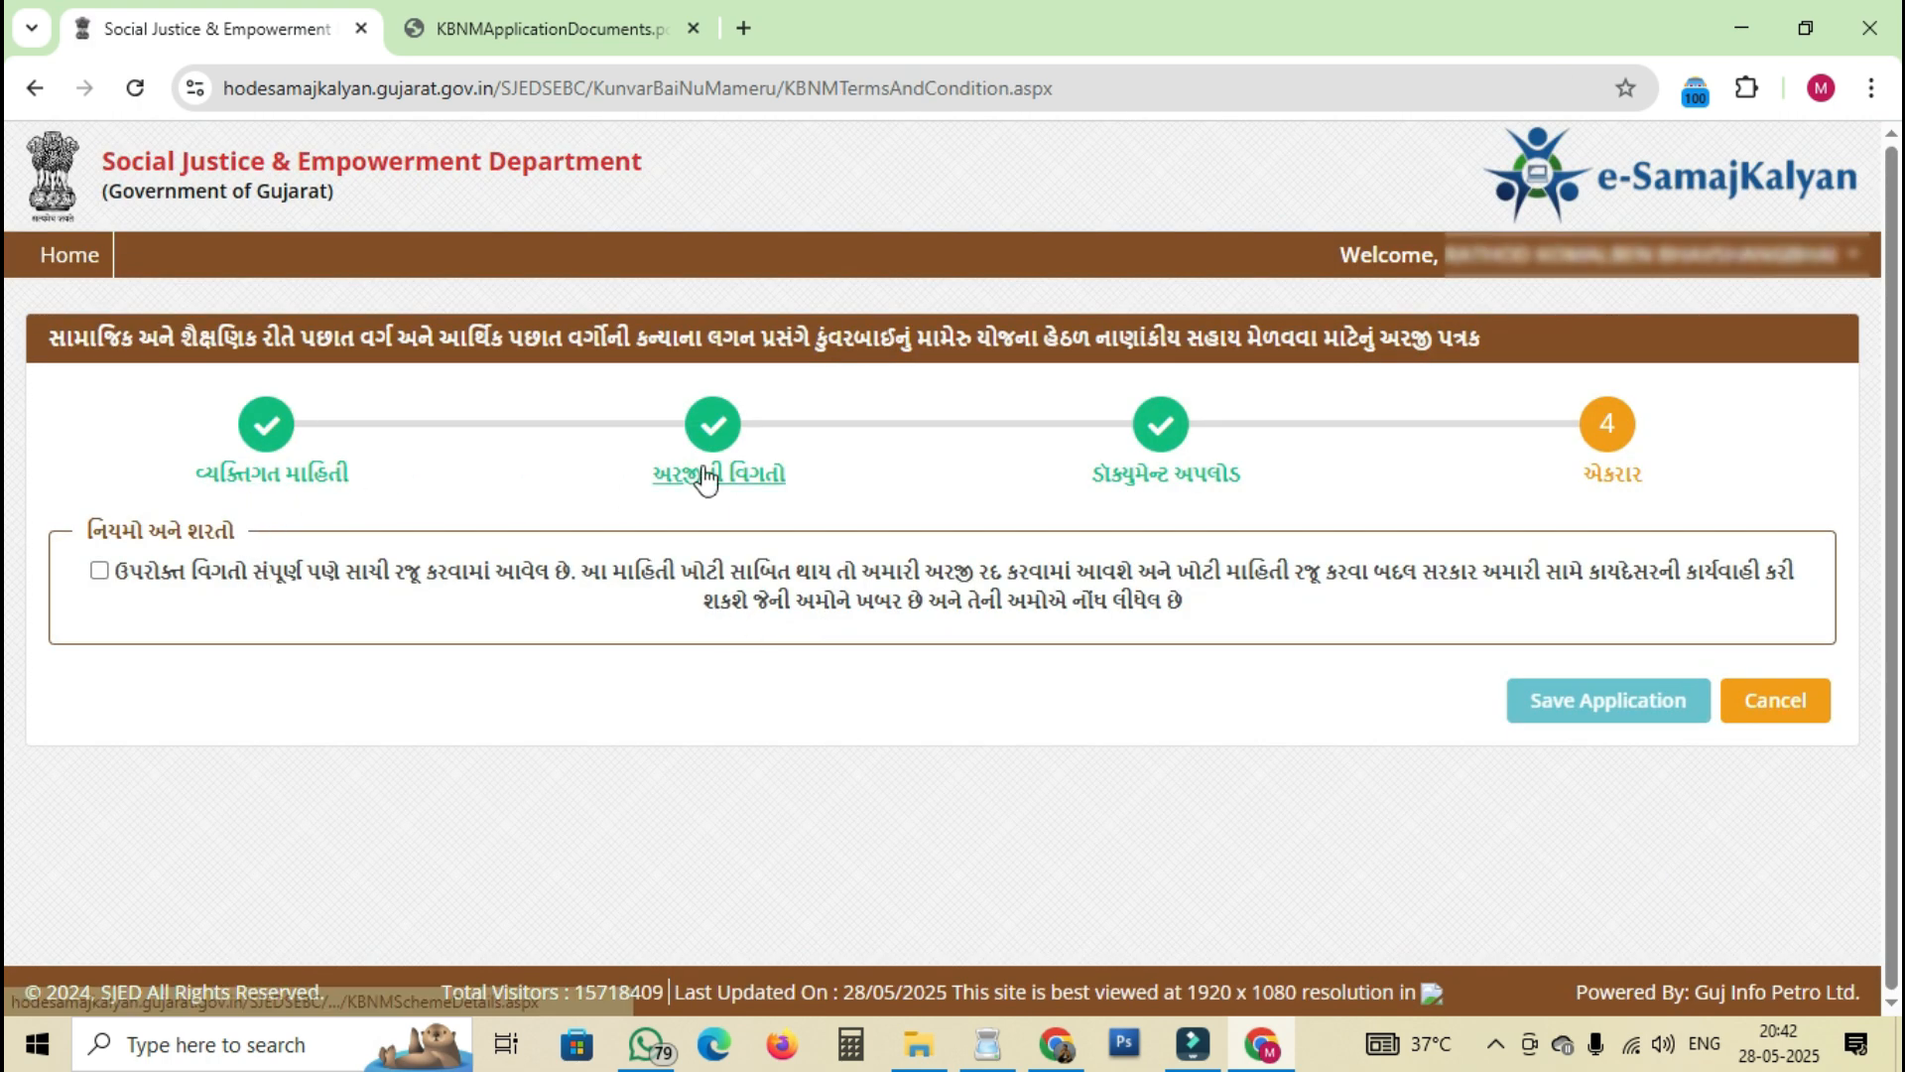
- Accept the declaration terms, save the application, and confirm submission with 'હા, સબમિટ કરો'
click(100, 571)
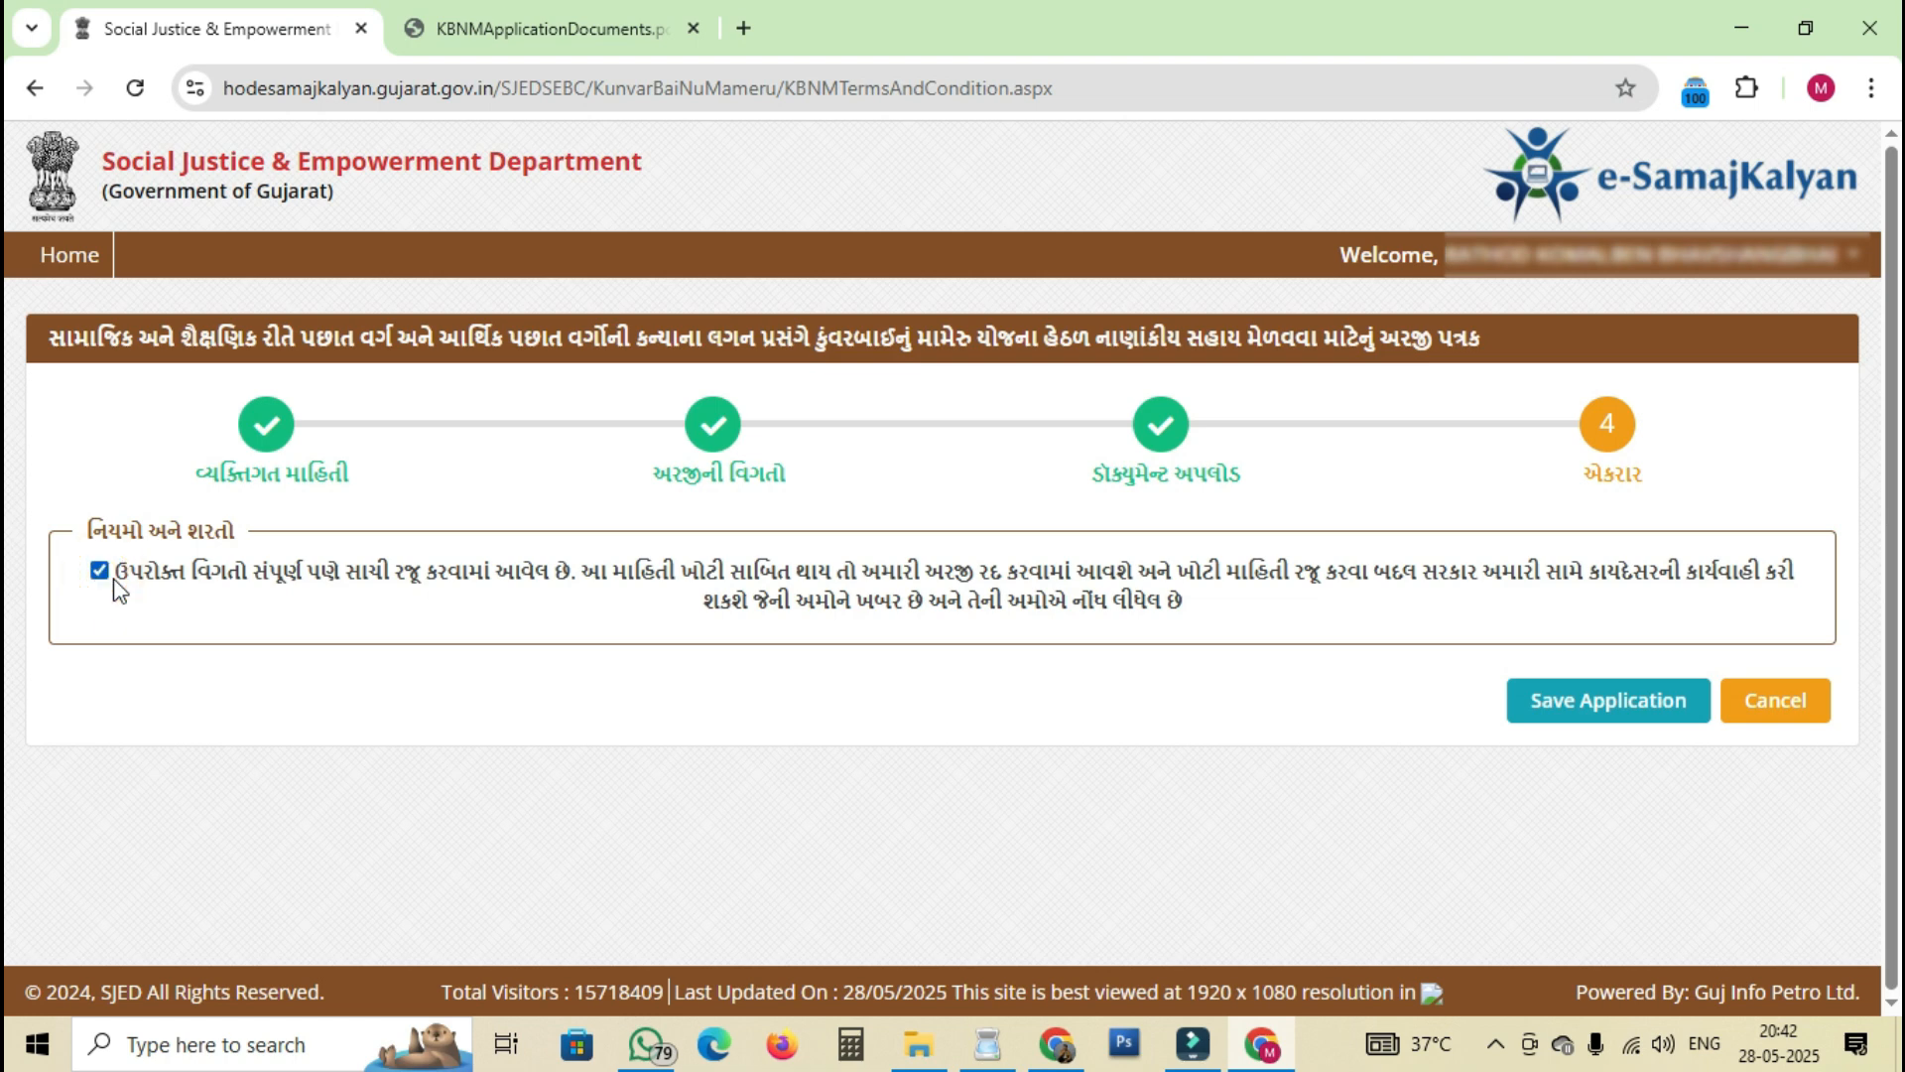
click(1585, 706)
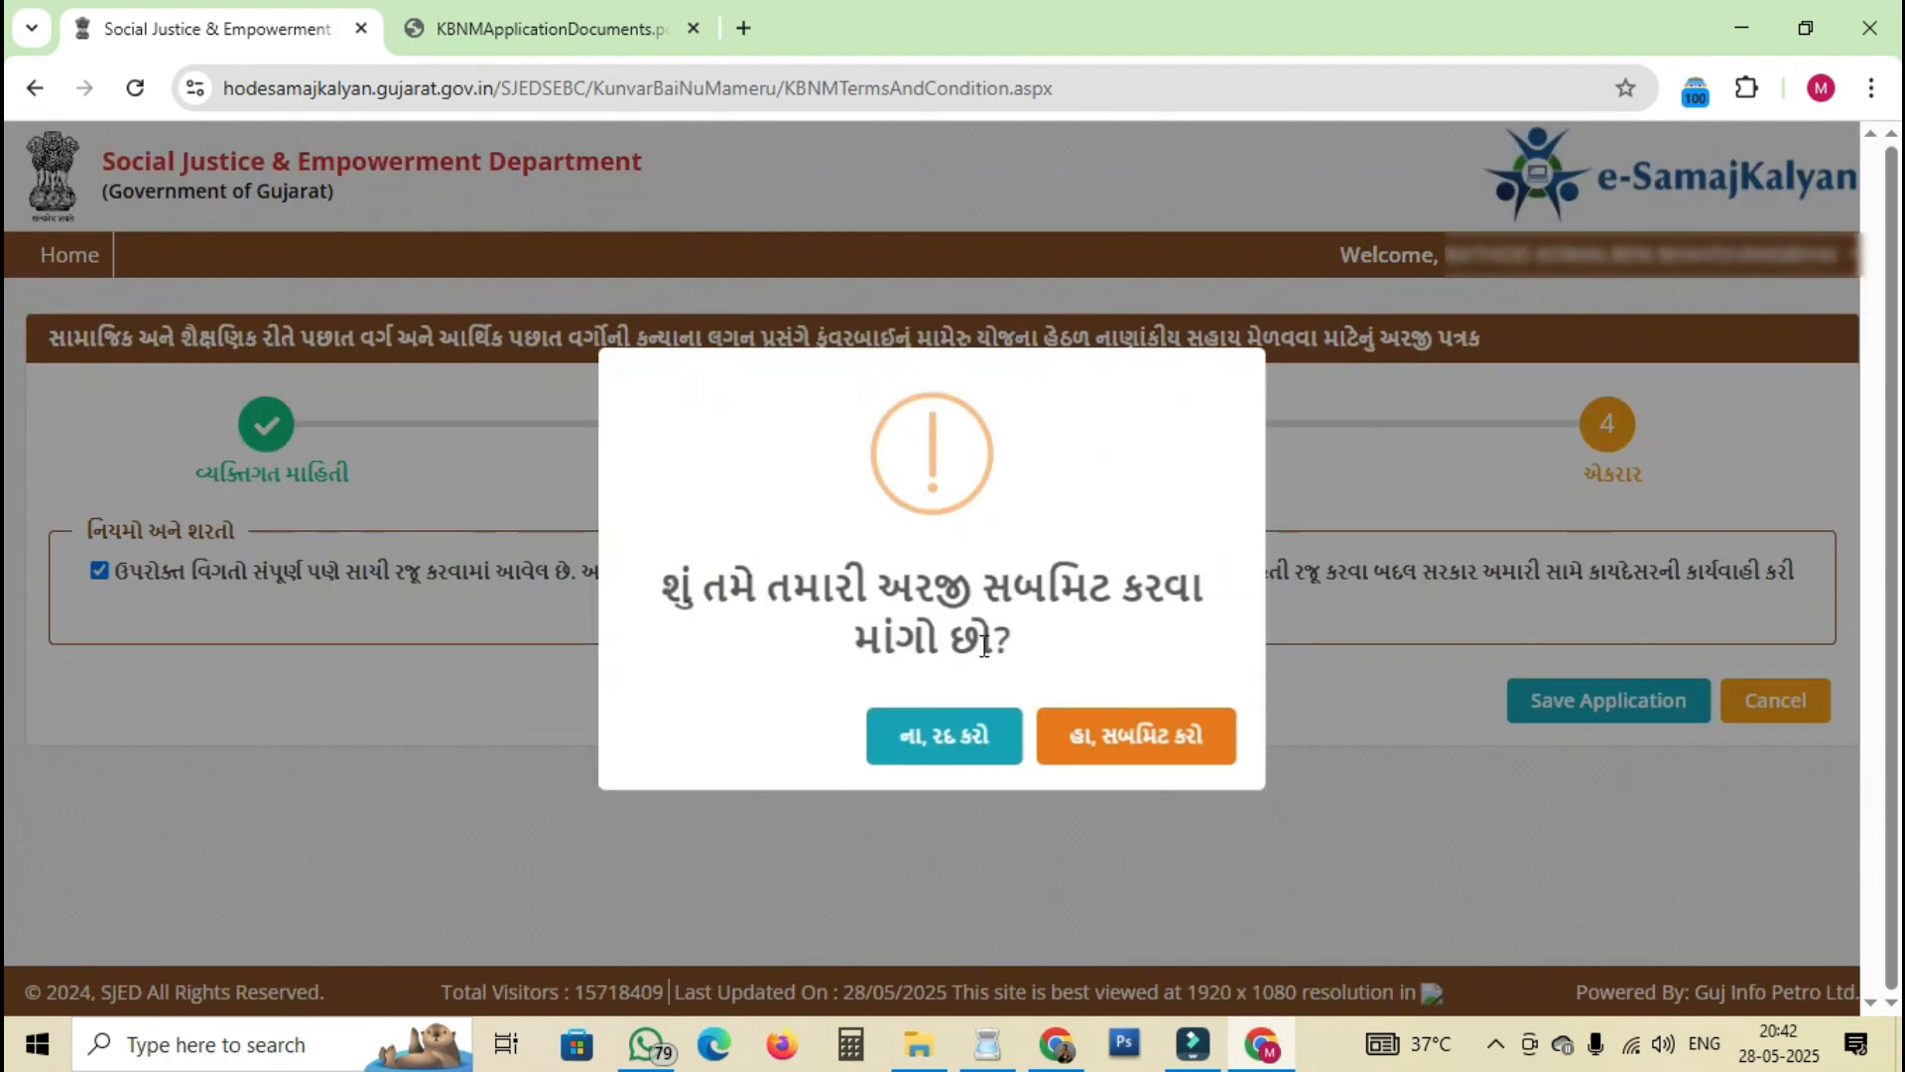
click(1124, 754)
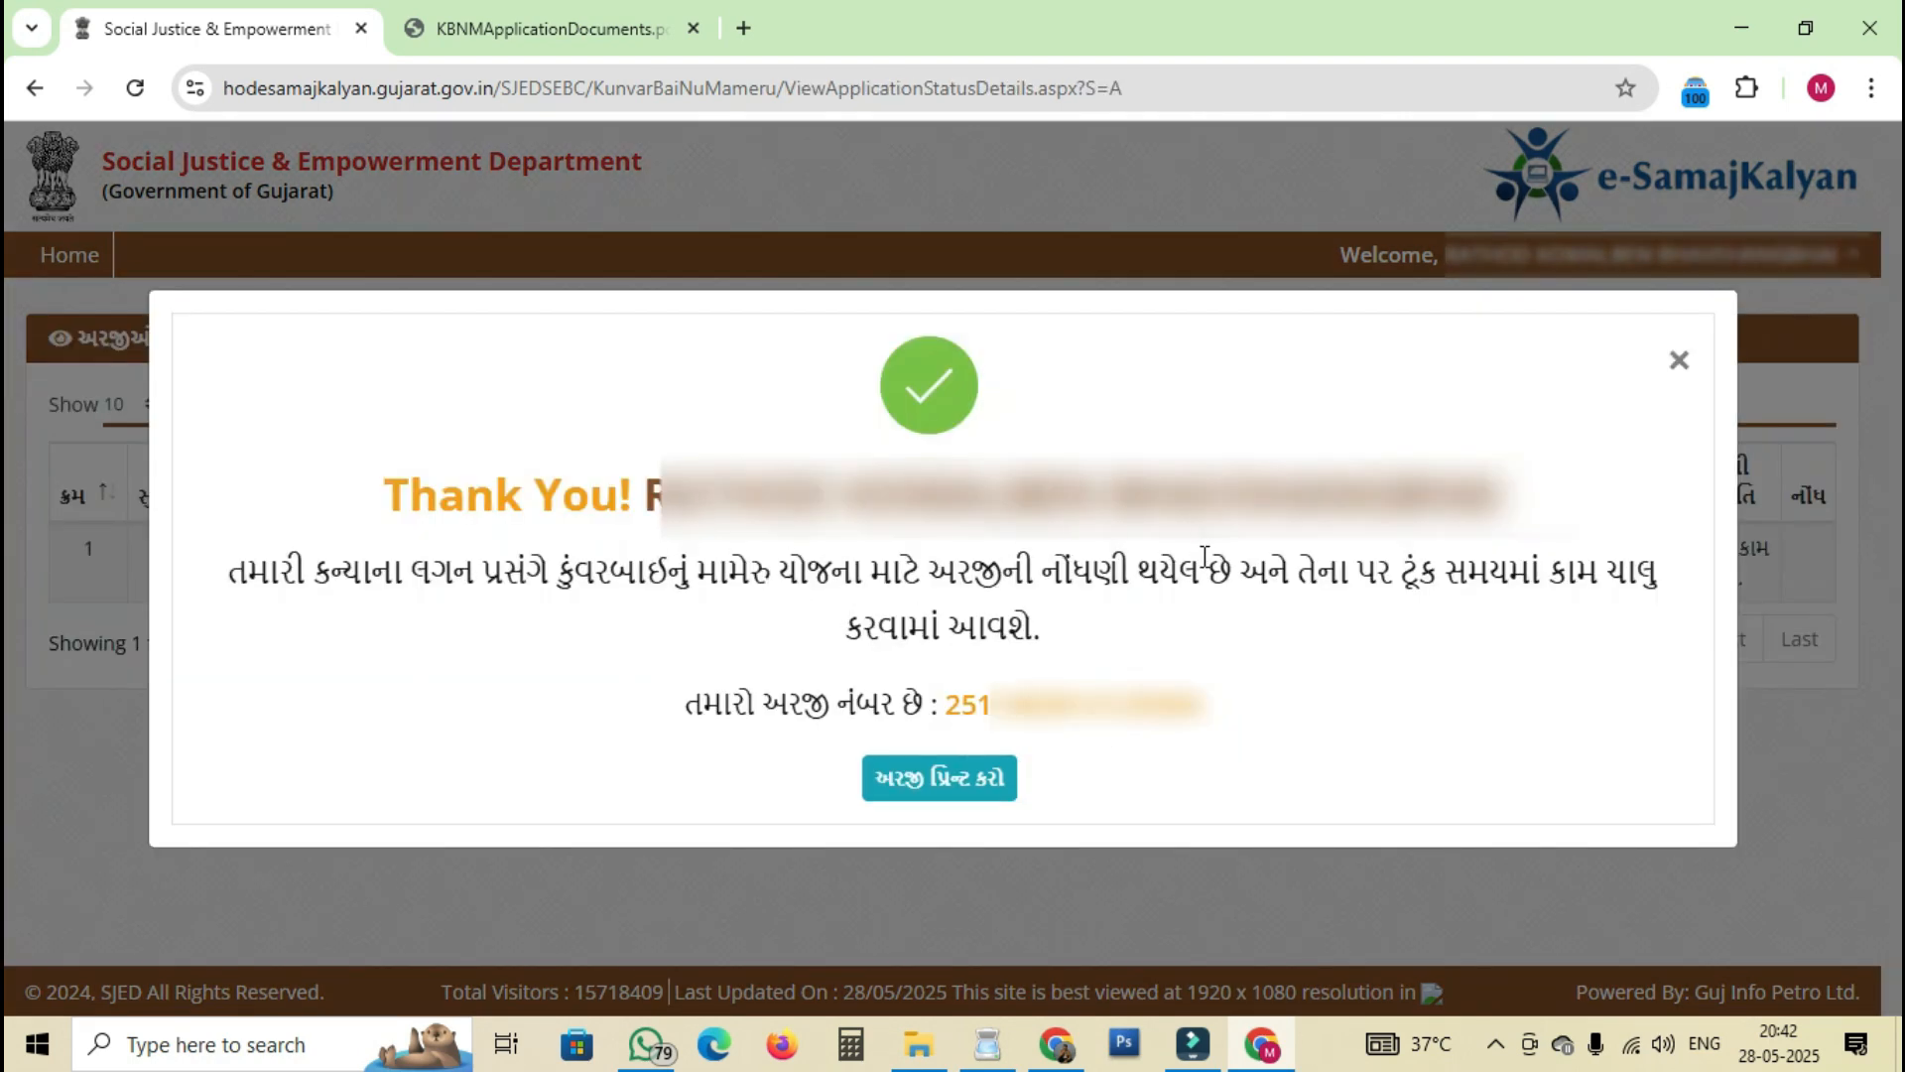
- Close the Thank You dialog and view the submitted application from the list
click(1679, 365)
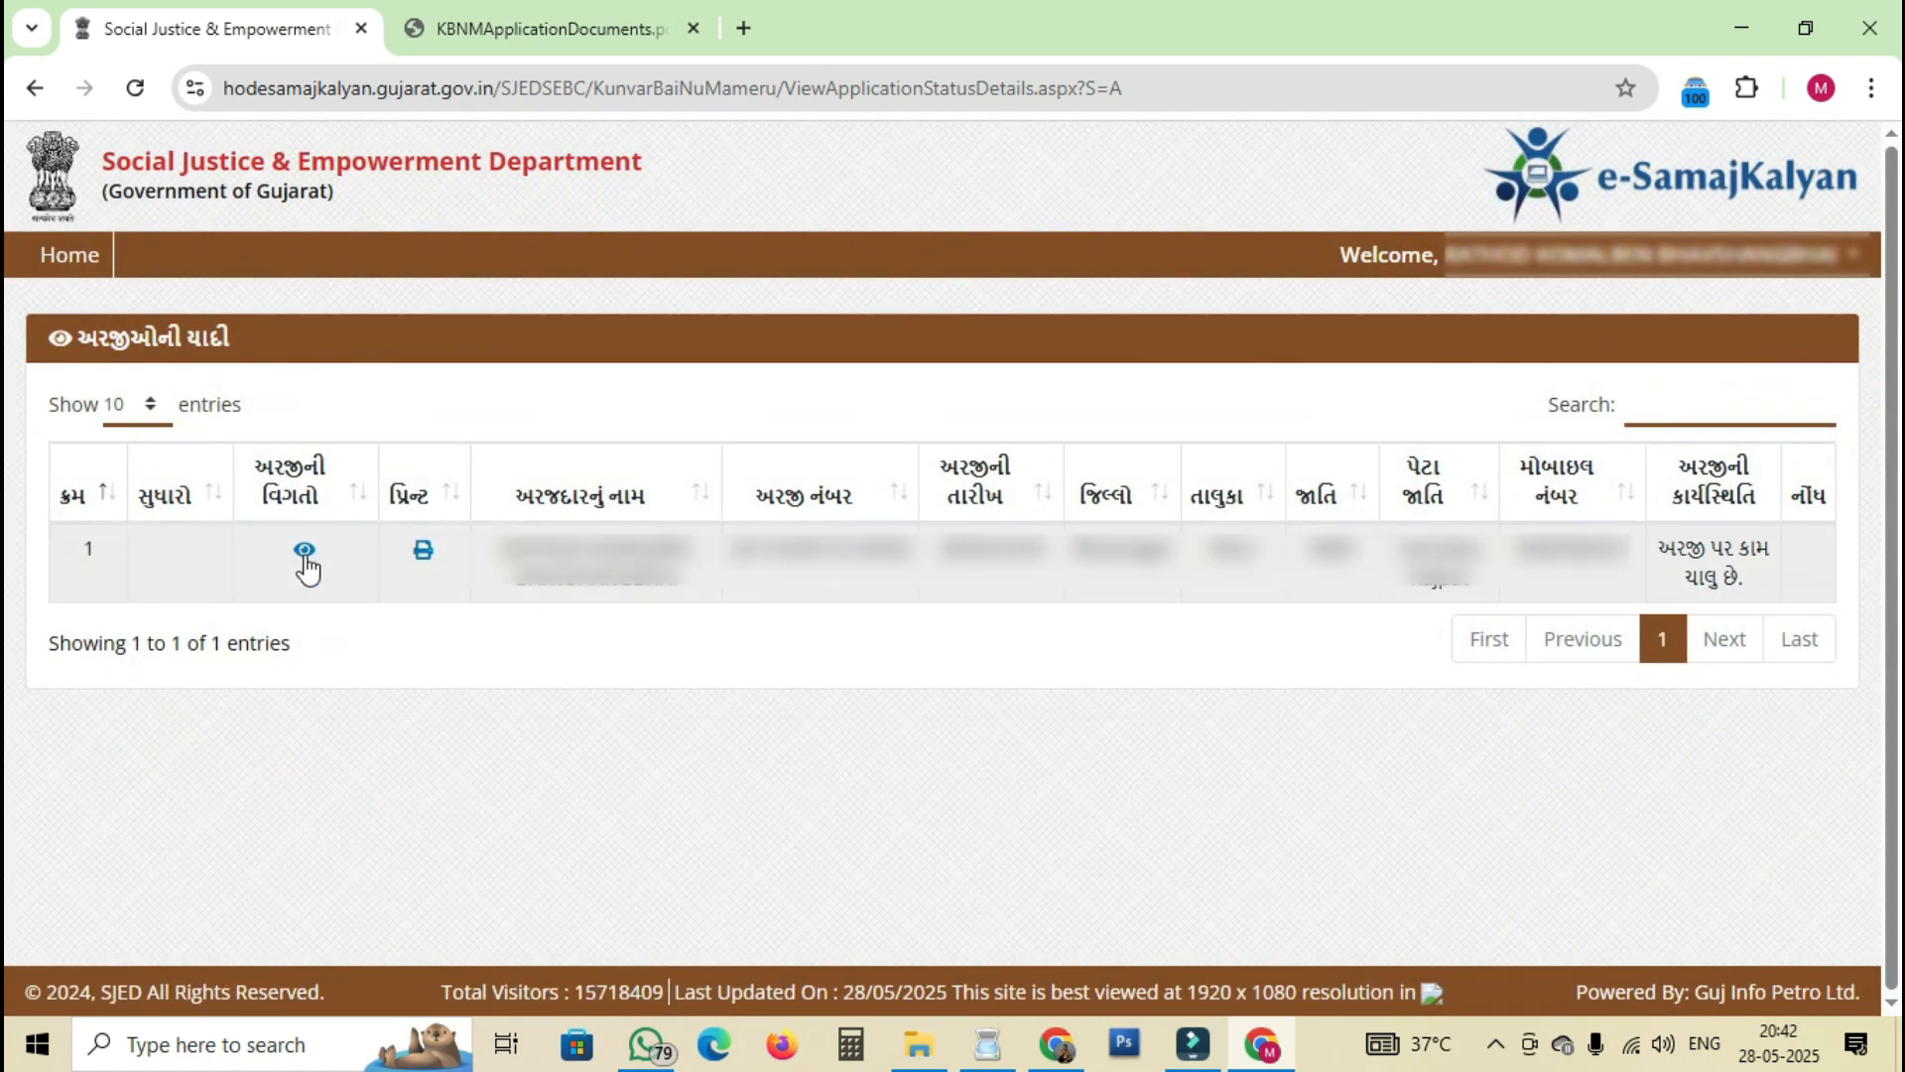
click(305, 552)
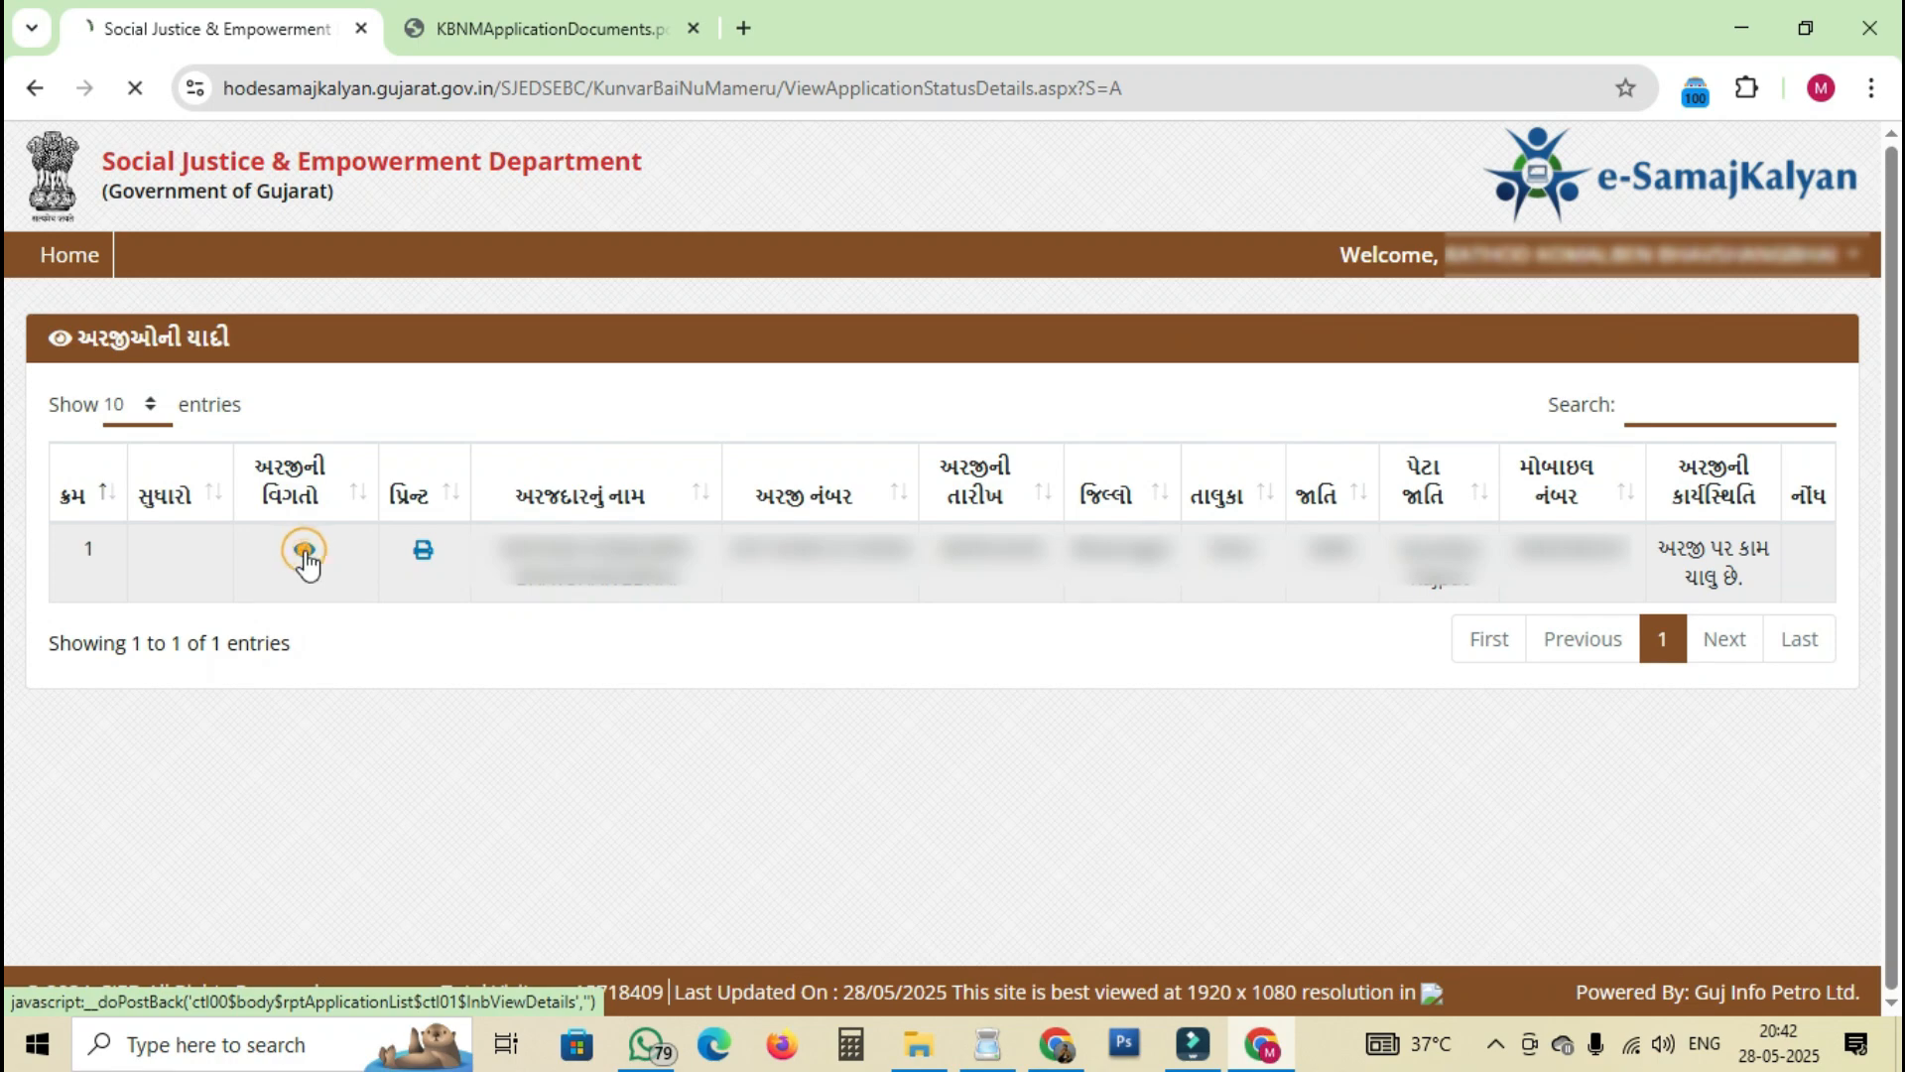